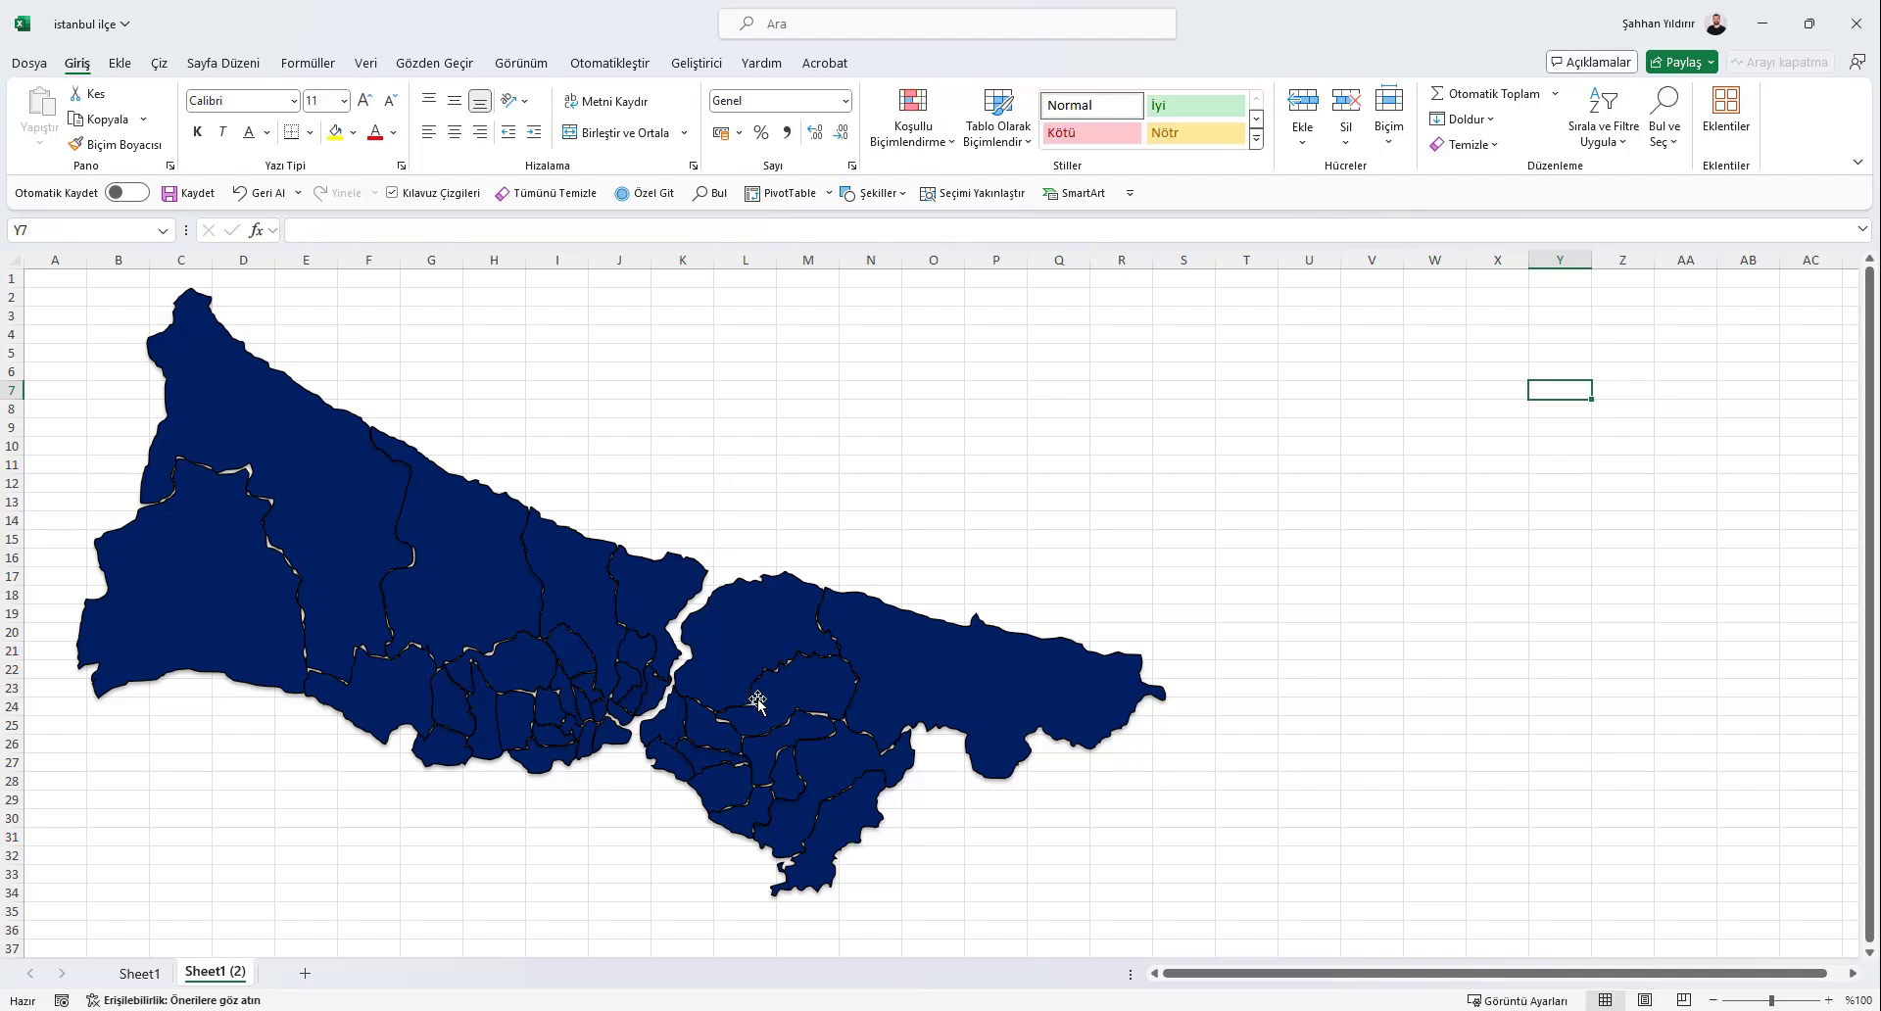
Switch to Sheet1, which holds the light-blue Istanbul district map and abbreviation legend
click(142, 974)
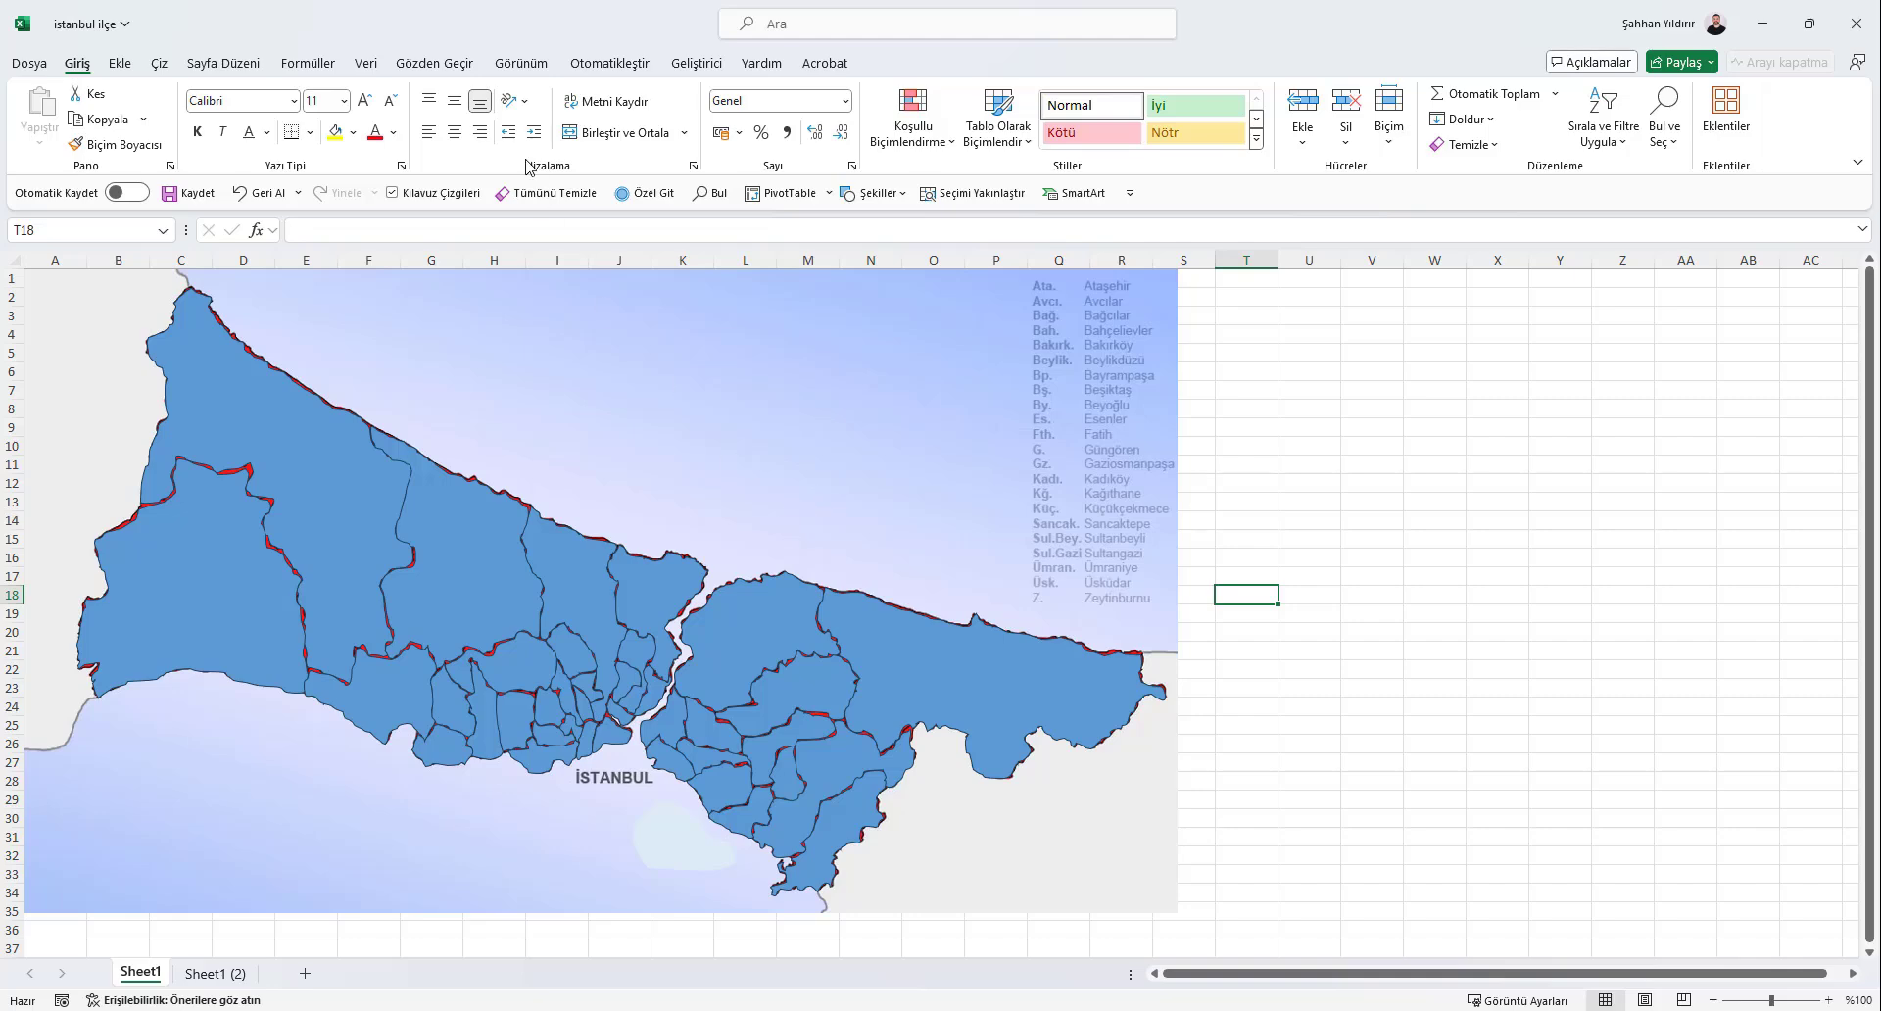
Try the Scribble shape and cancel it, then open Pictures > Place Over Cells
click(124, 64)
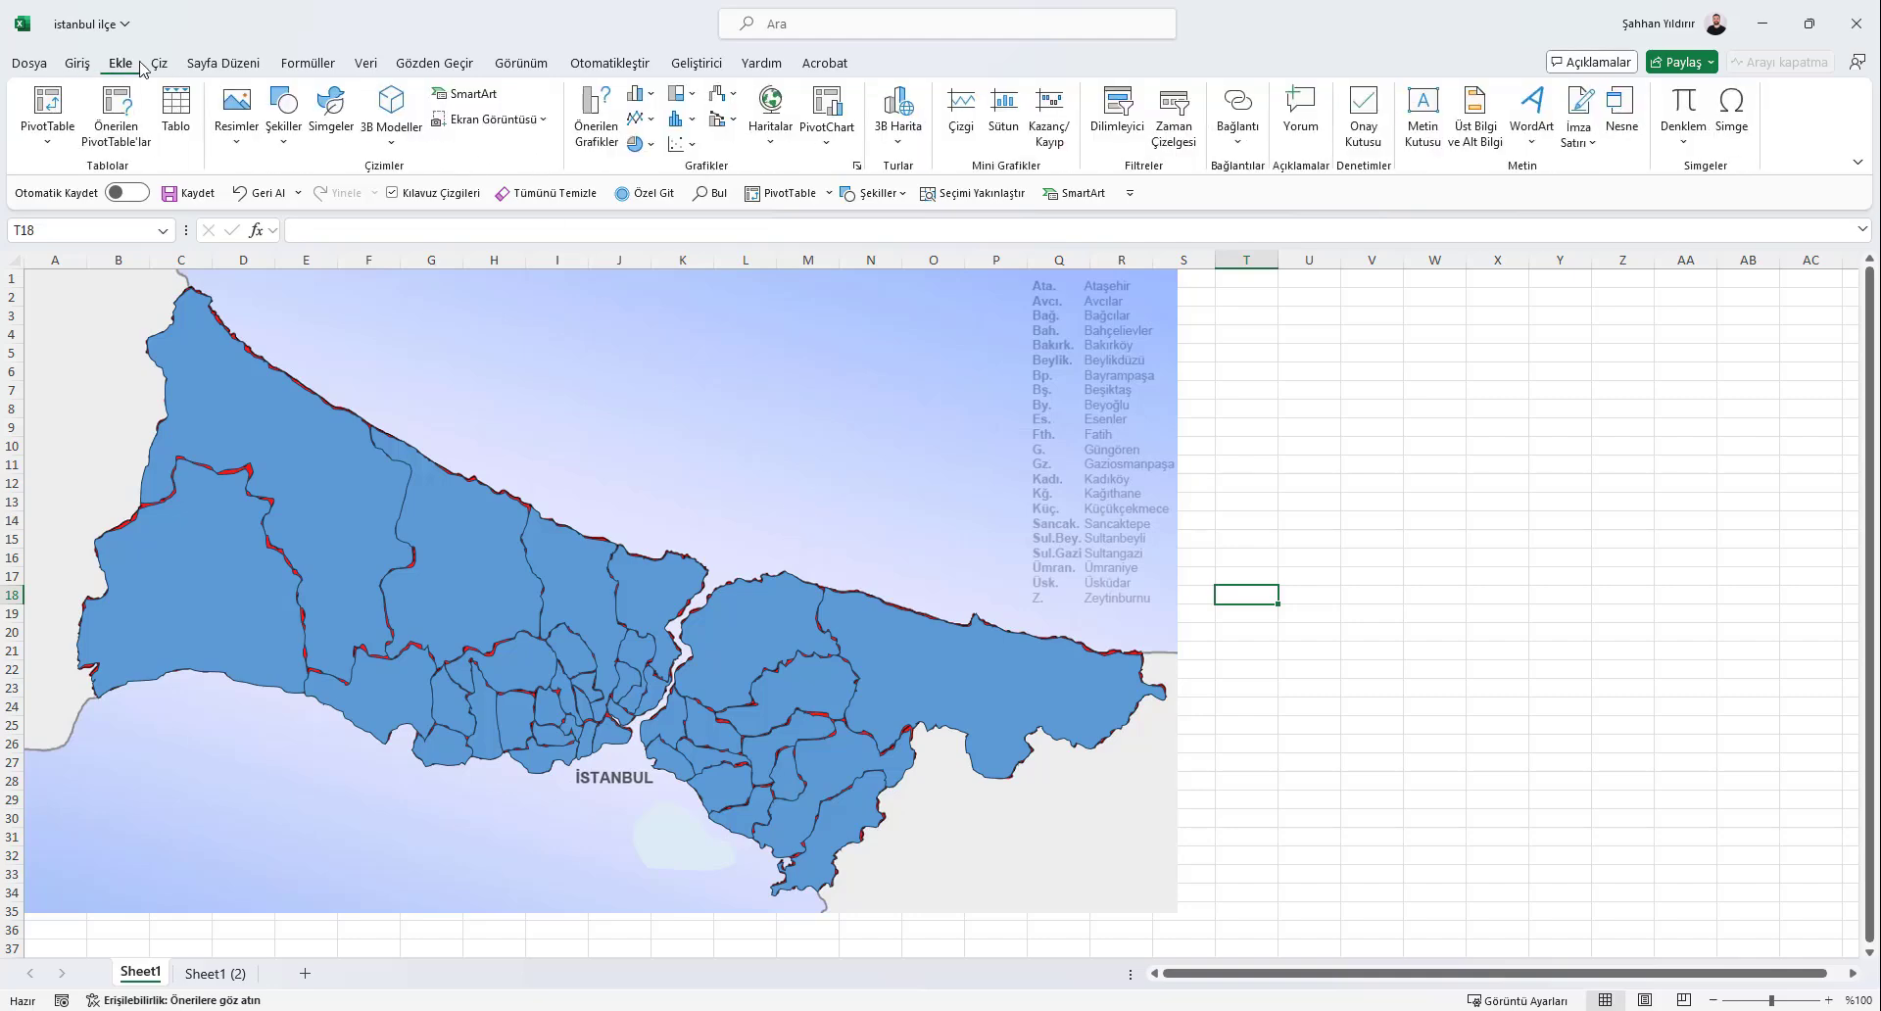
click(297, 149)
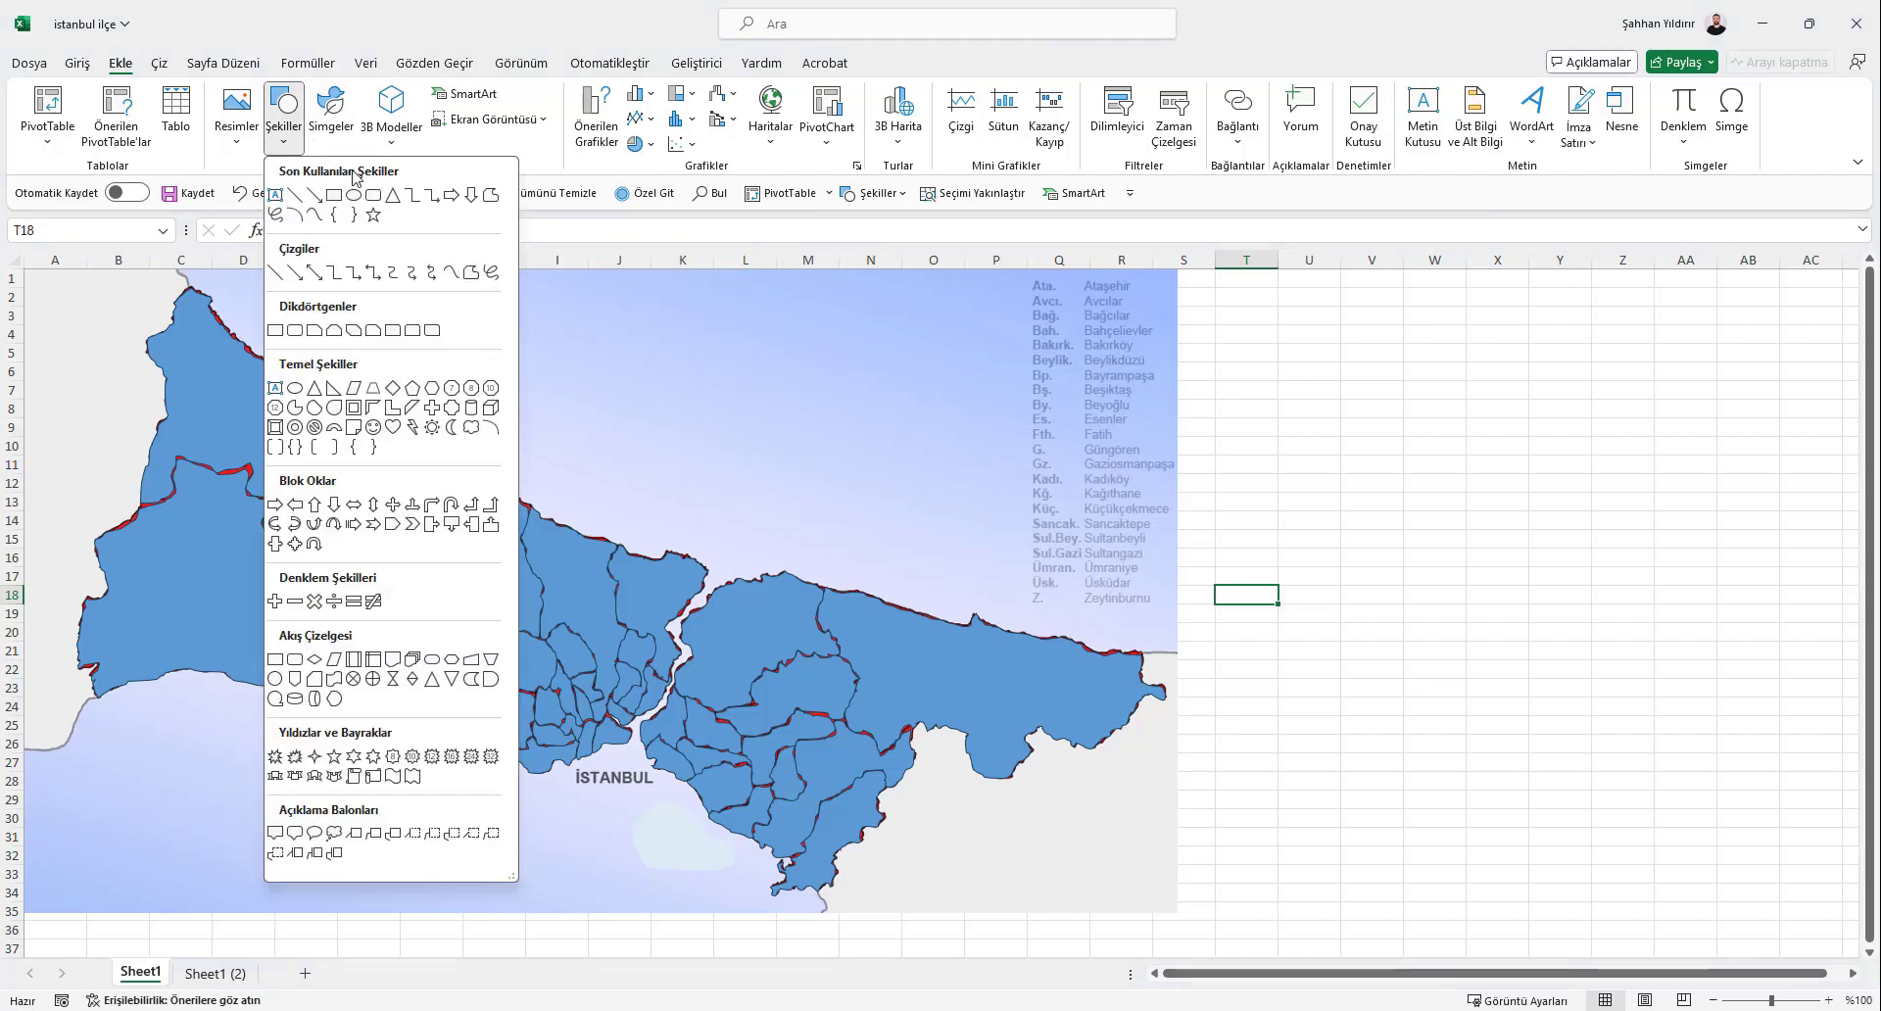
click(492, 274)
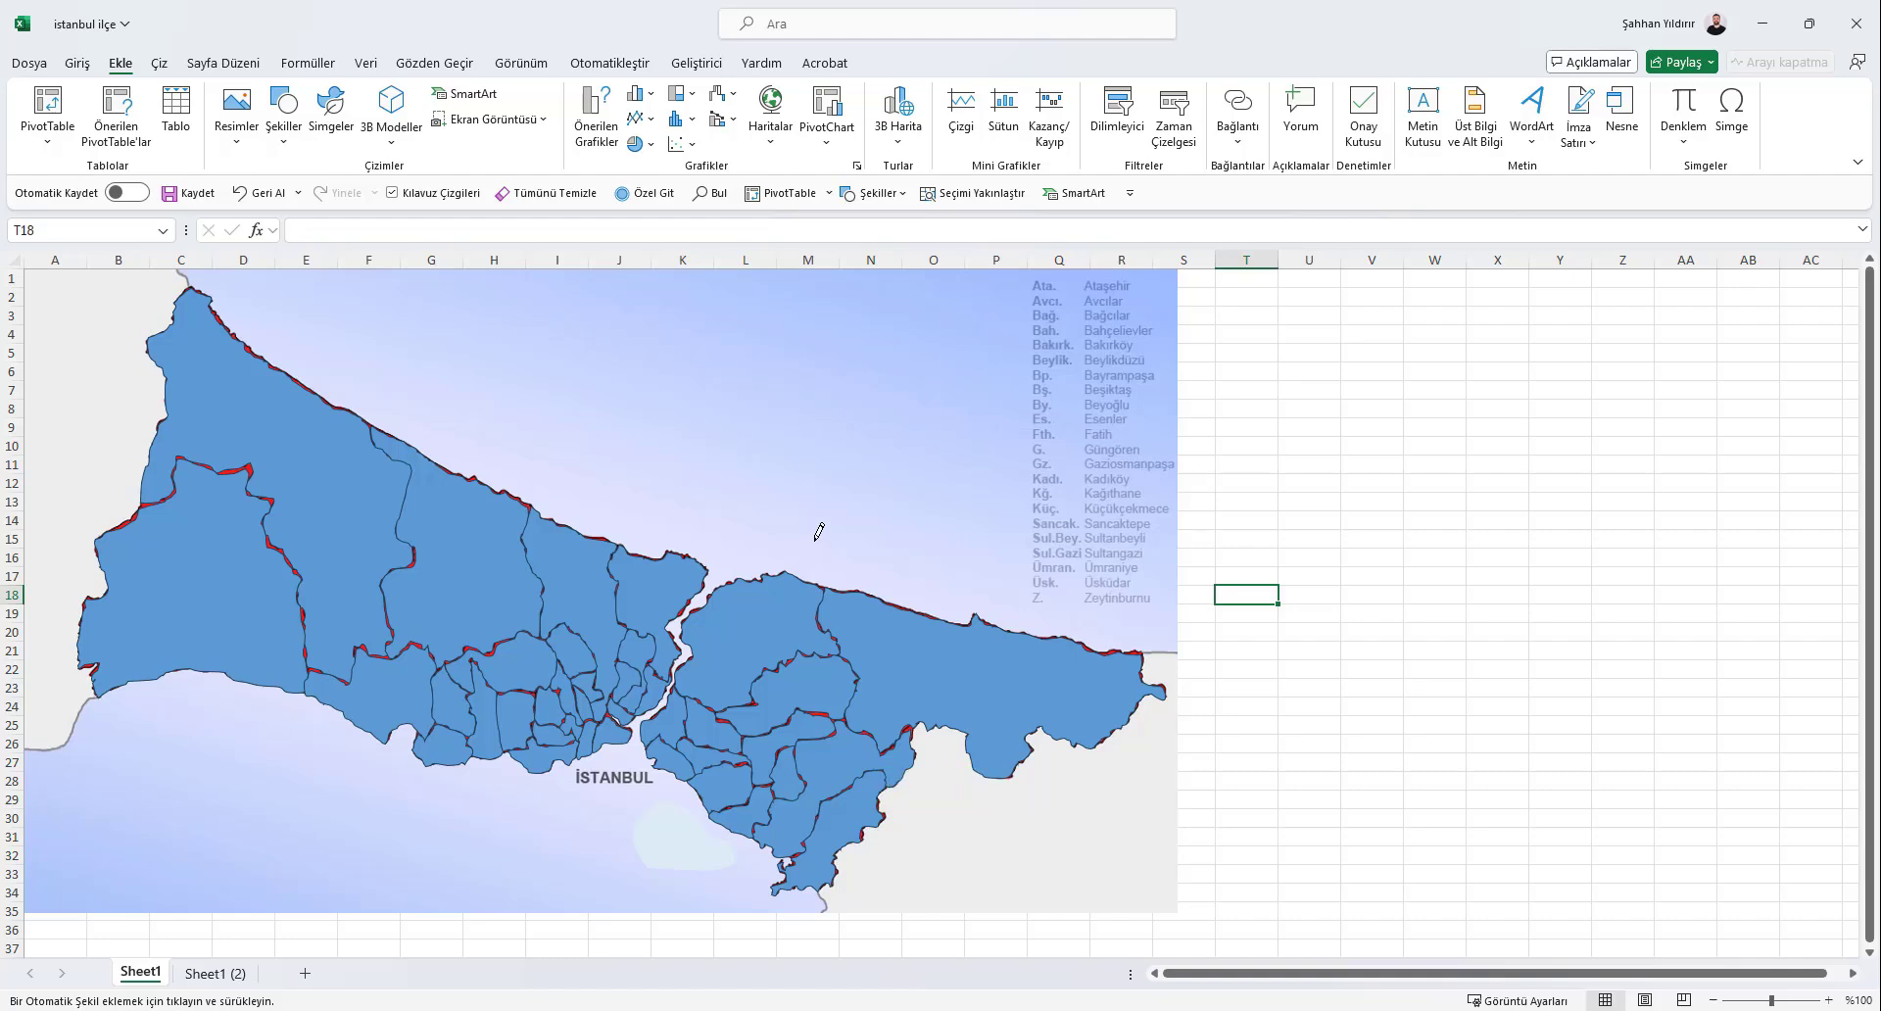
key(Escape)
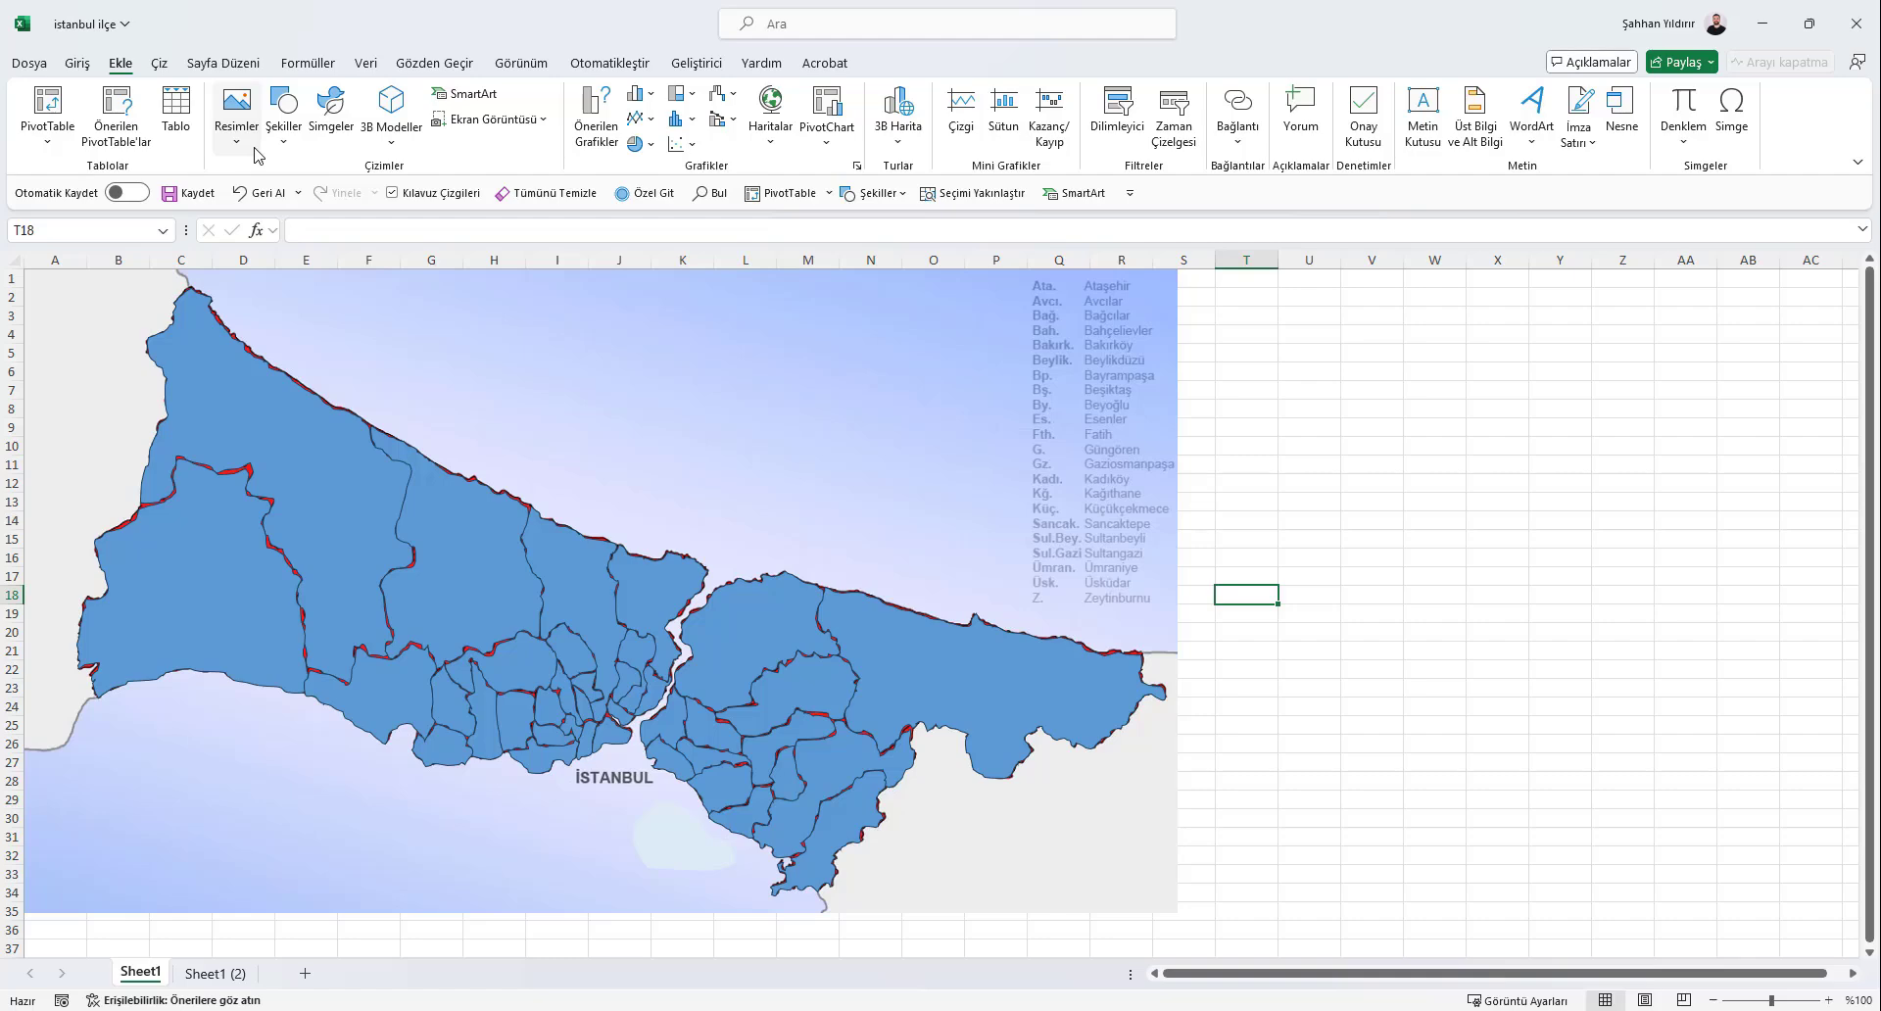
click(253, 147)
mouse_move(333, 198)
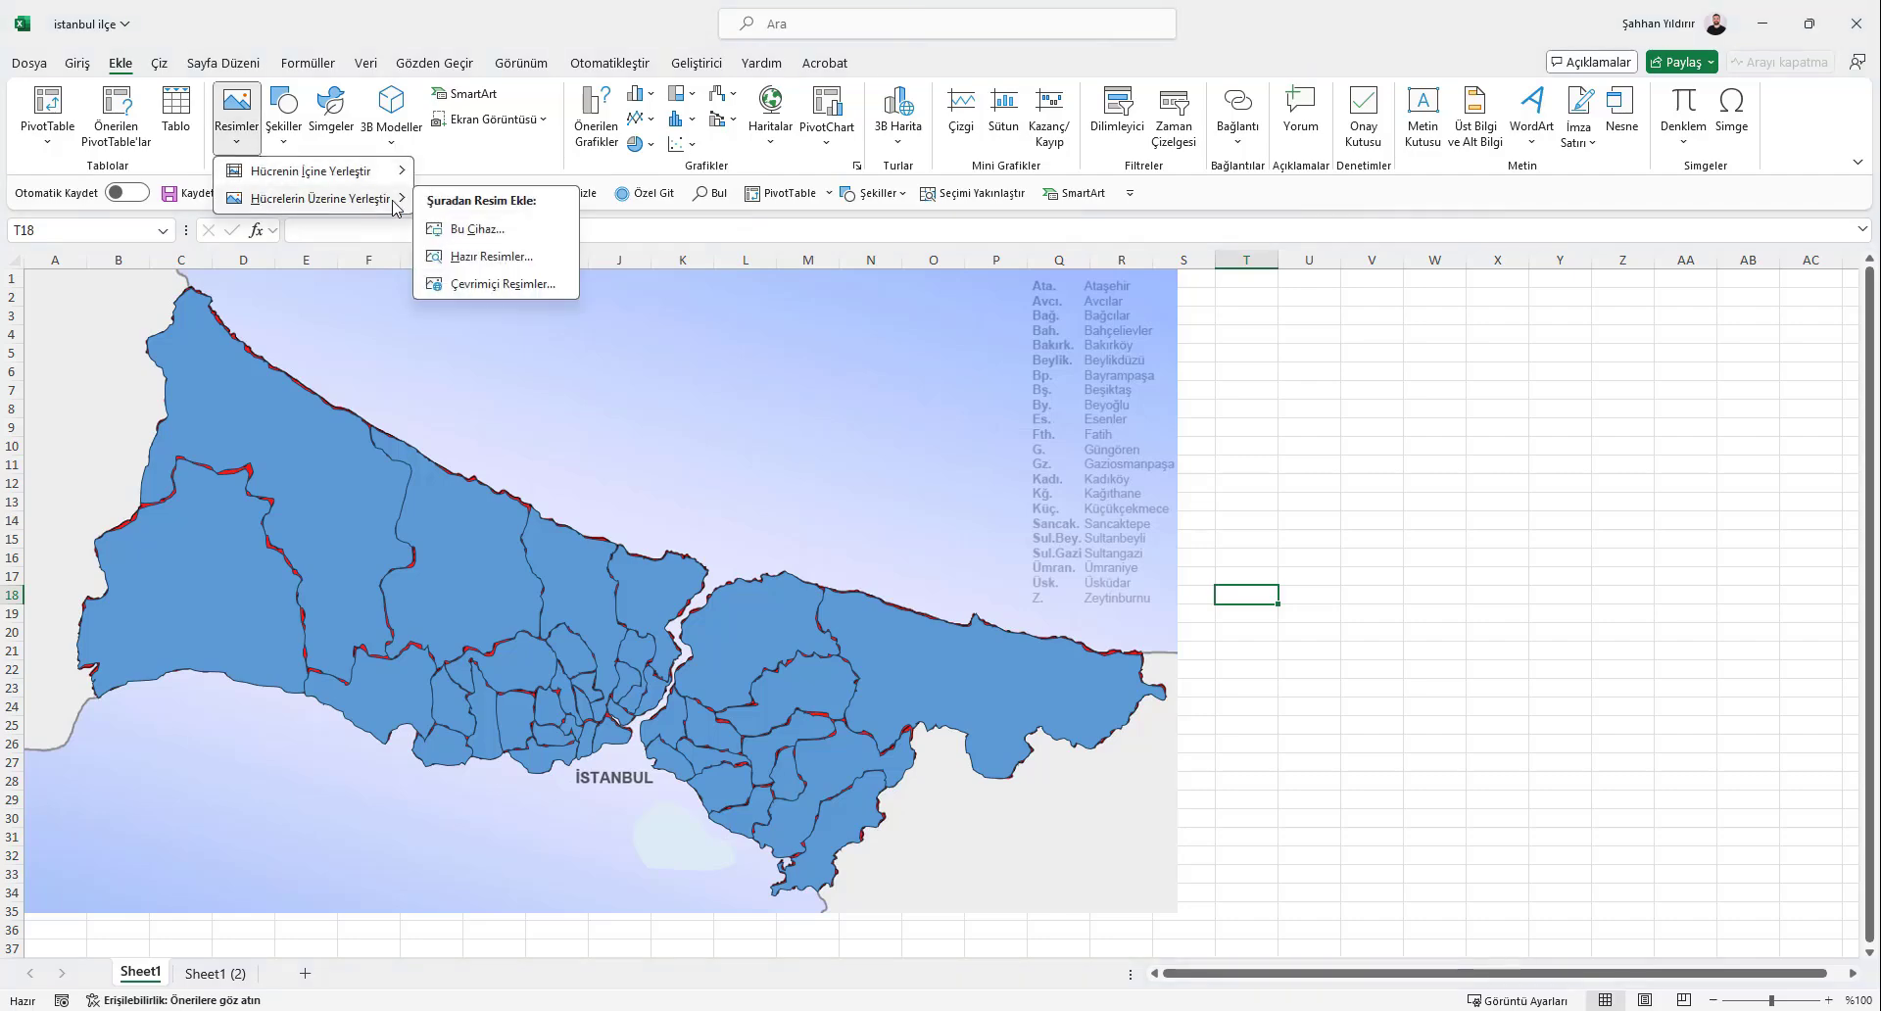
Insert the cactus photo from the stock images
click(496, 258)
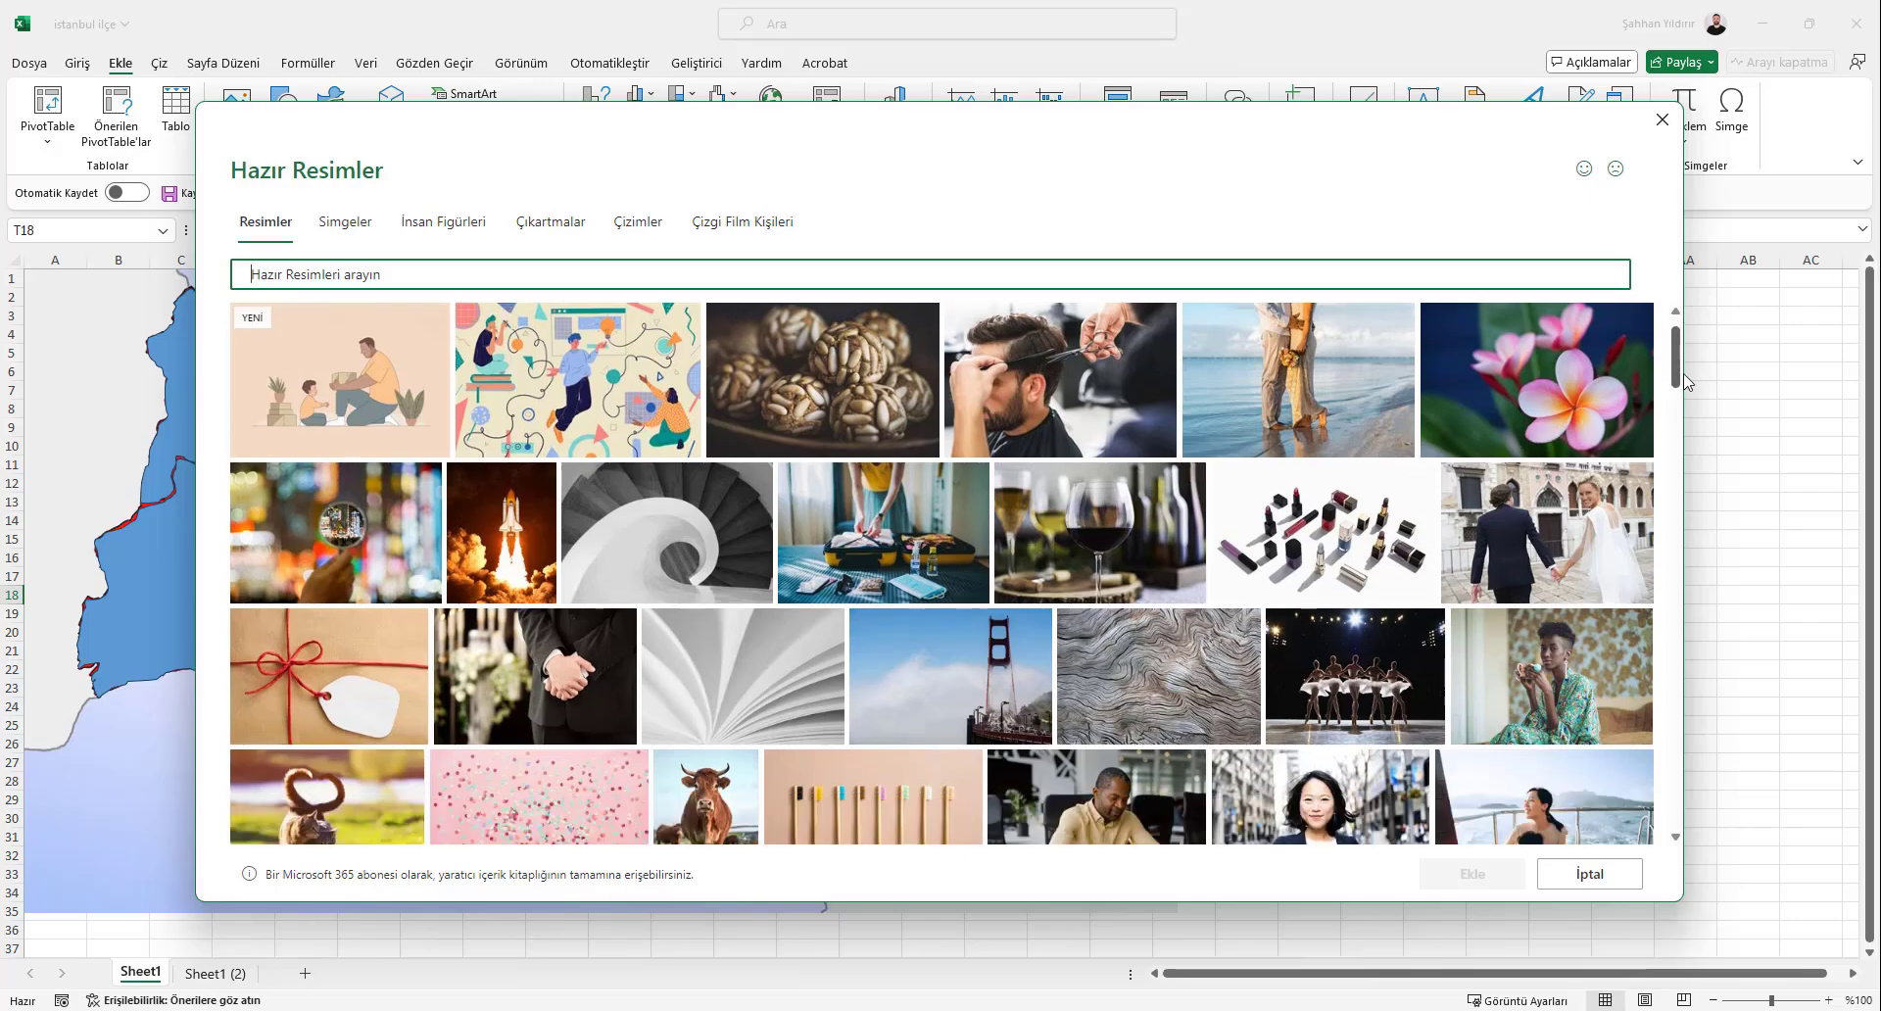
drag(1677, 365, 1685, 566)
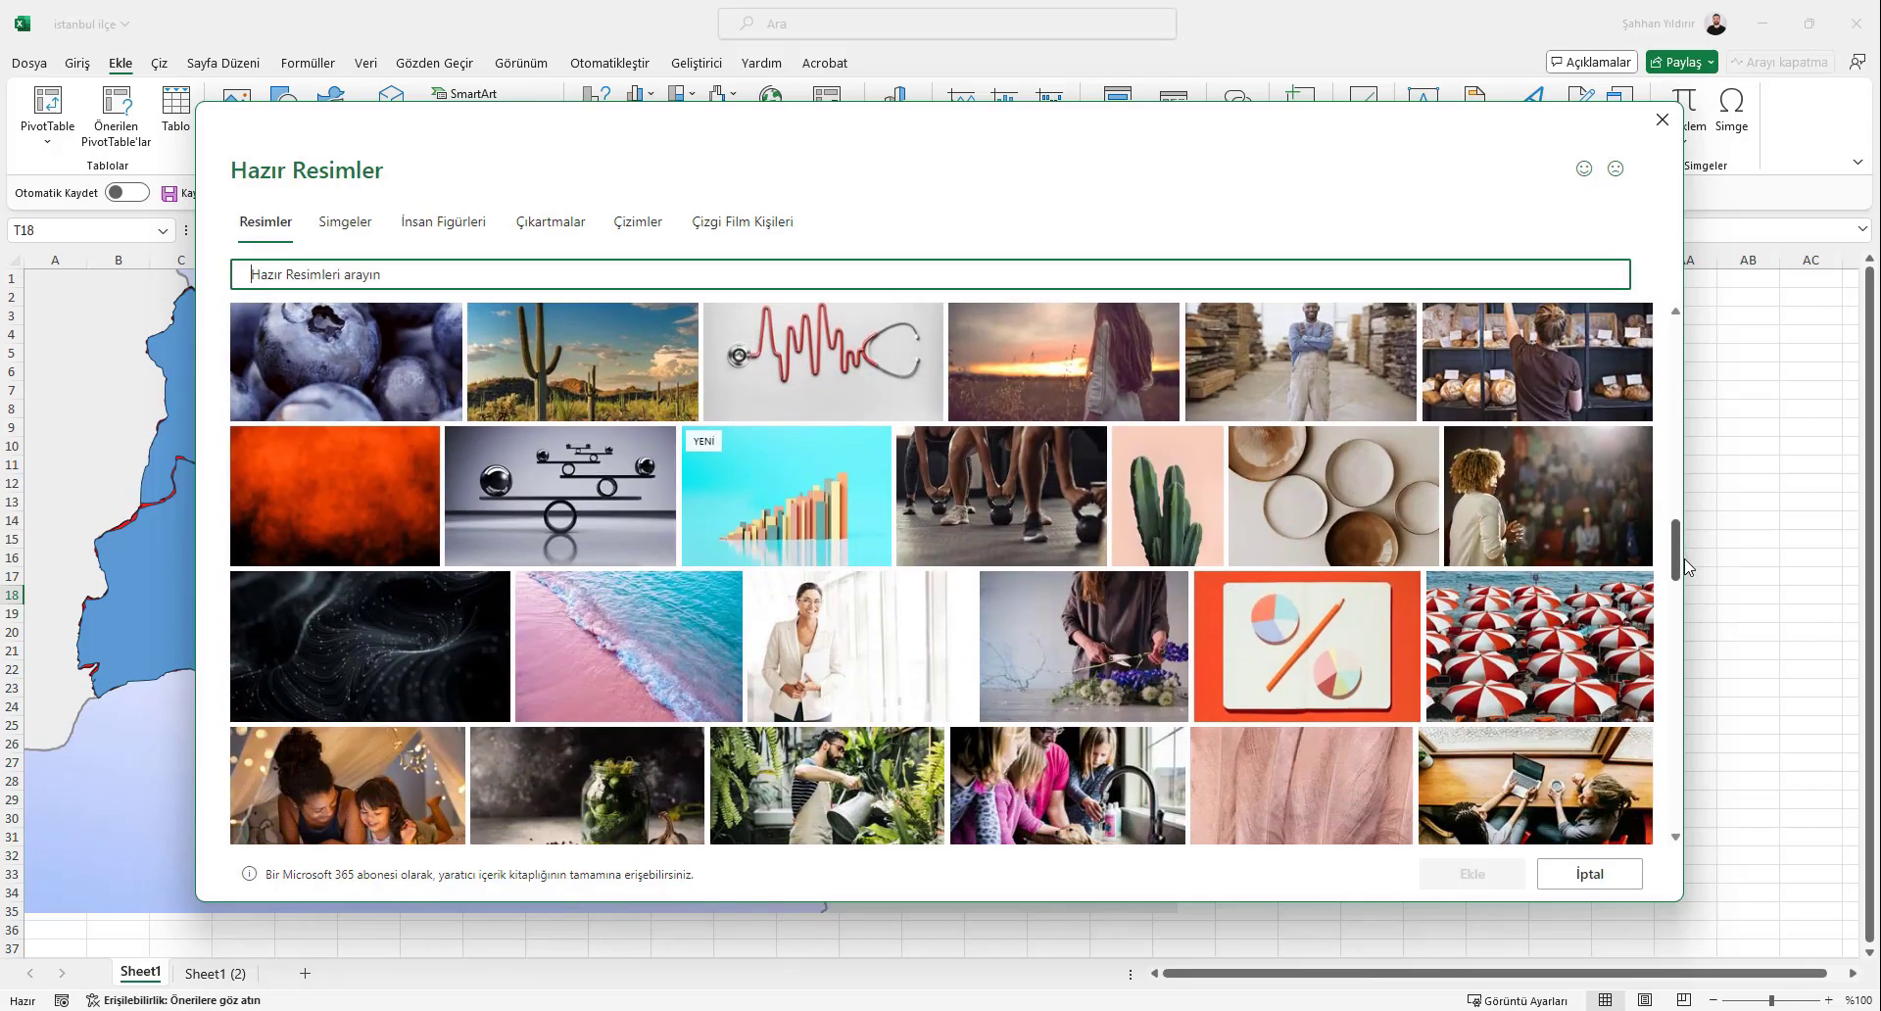
click(1127, 475)
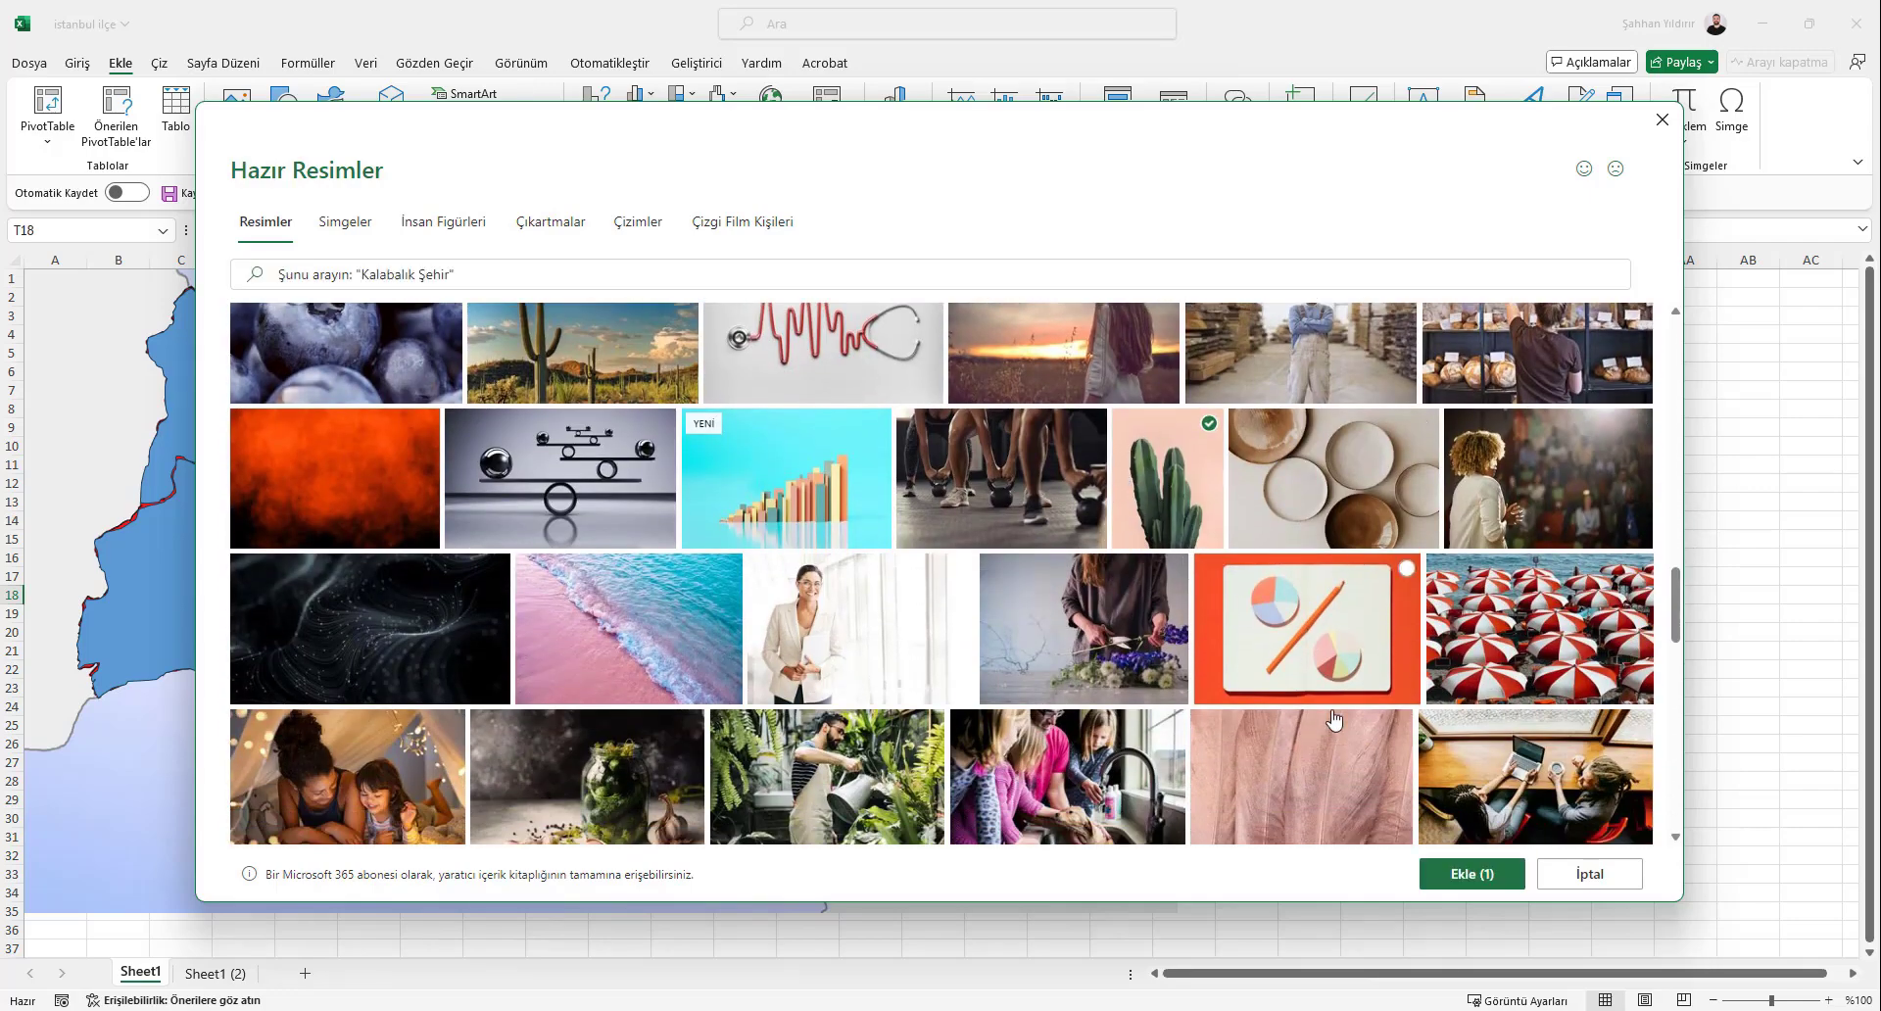
click(1471, 873)
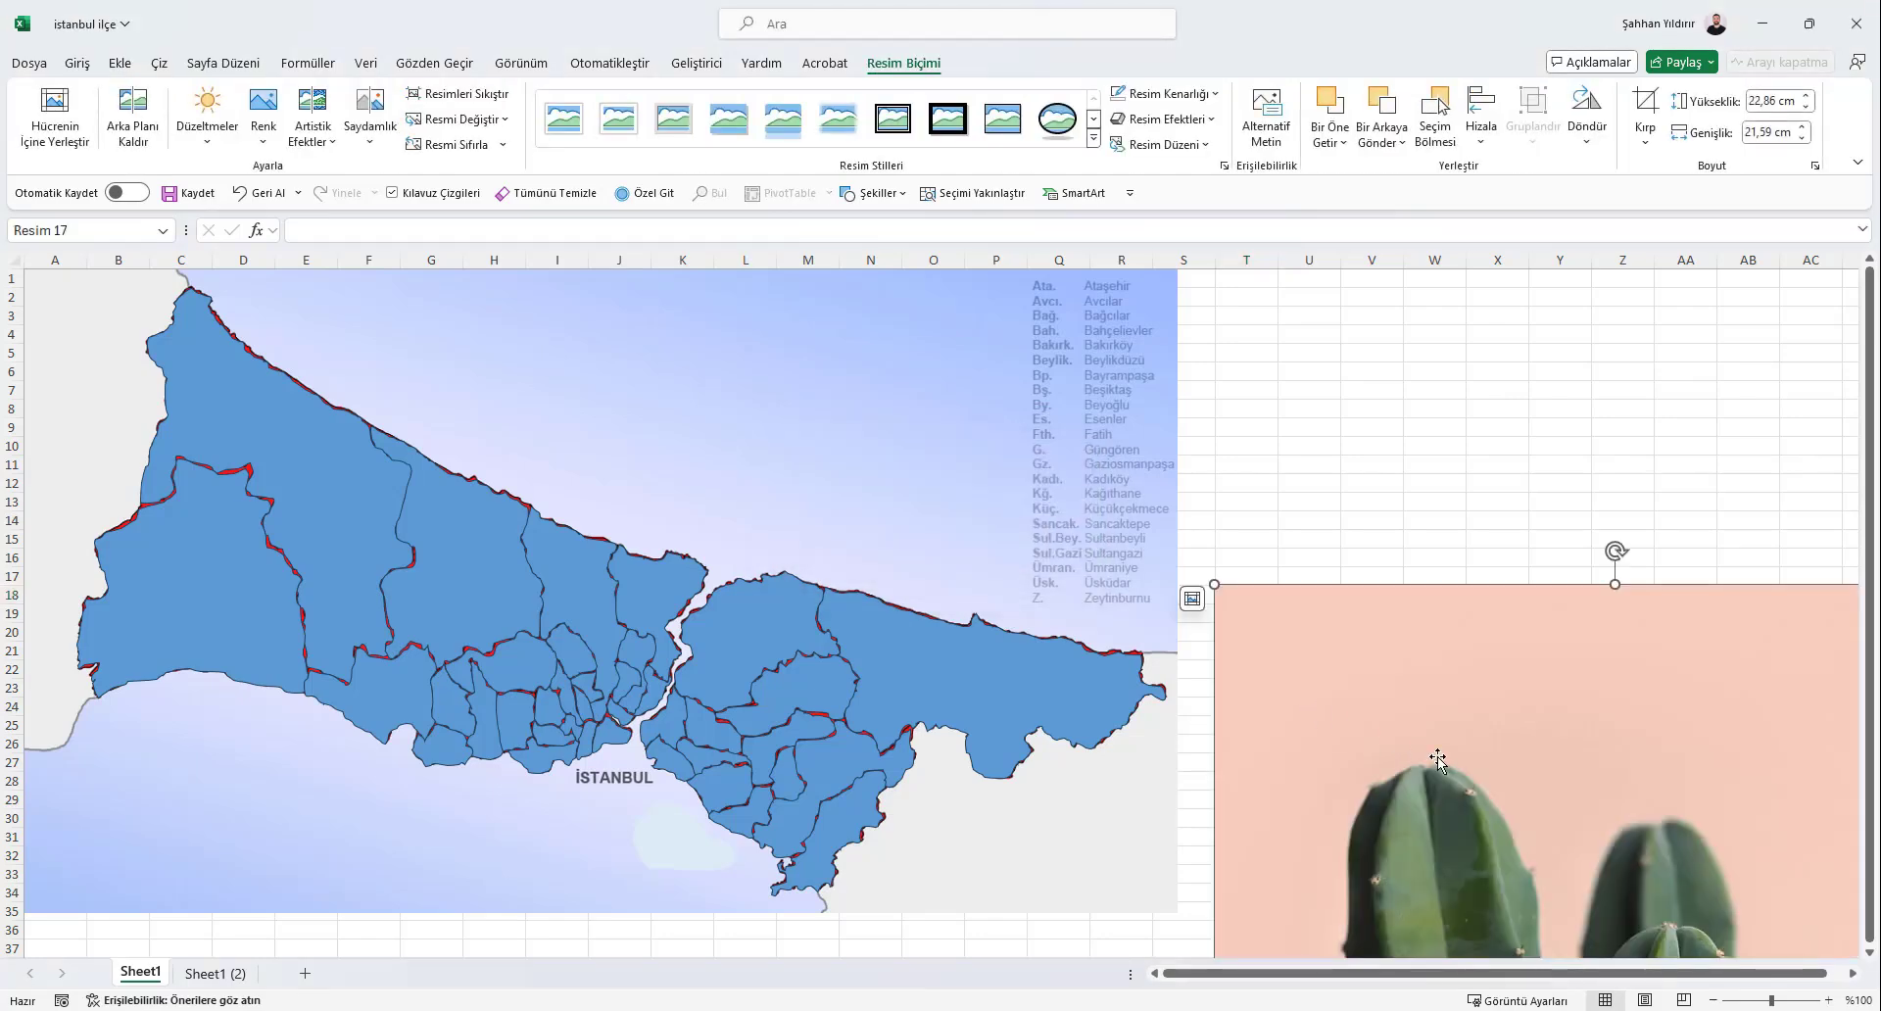
Set the cactus photo's height to 5 cm, then enlarge it to about 9.5 cm beside the map
click(1773, 101)
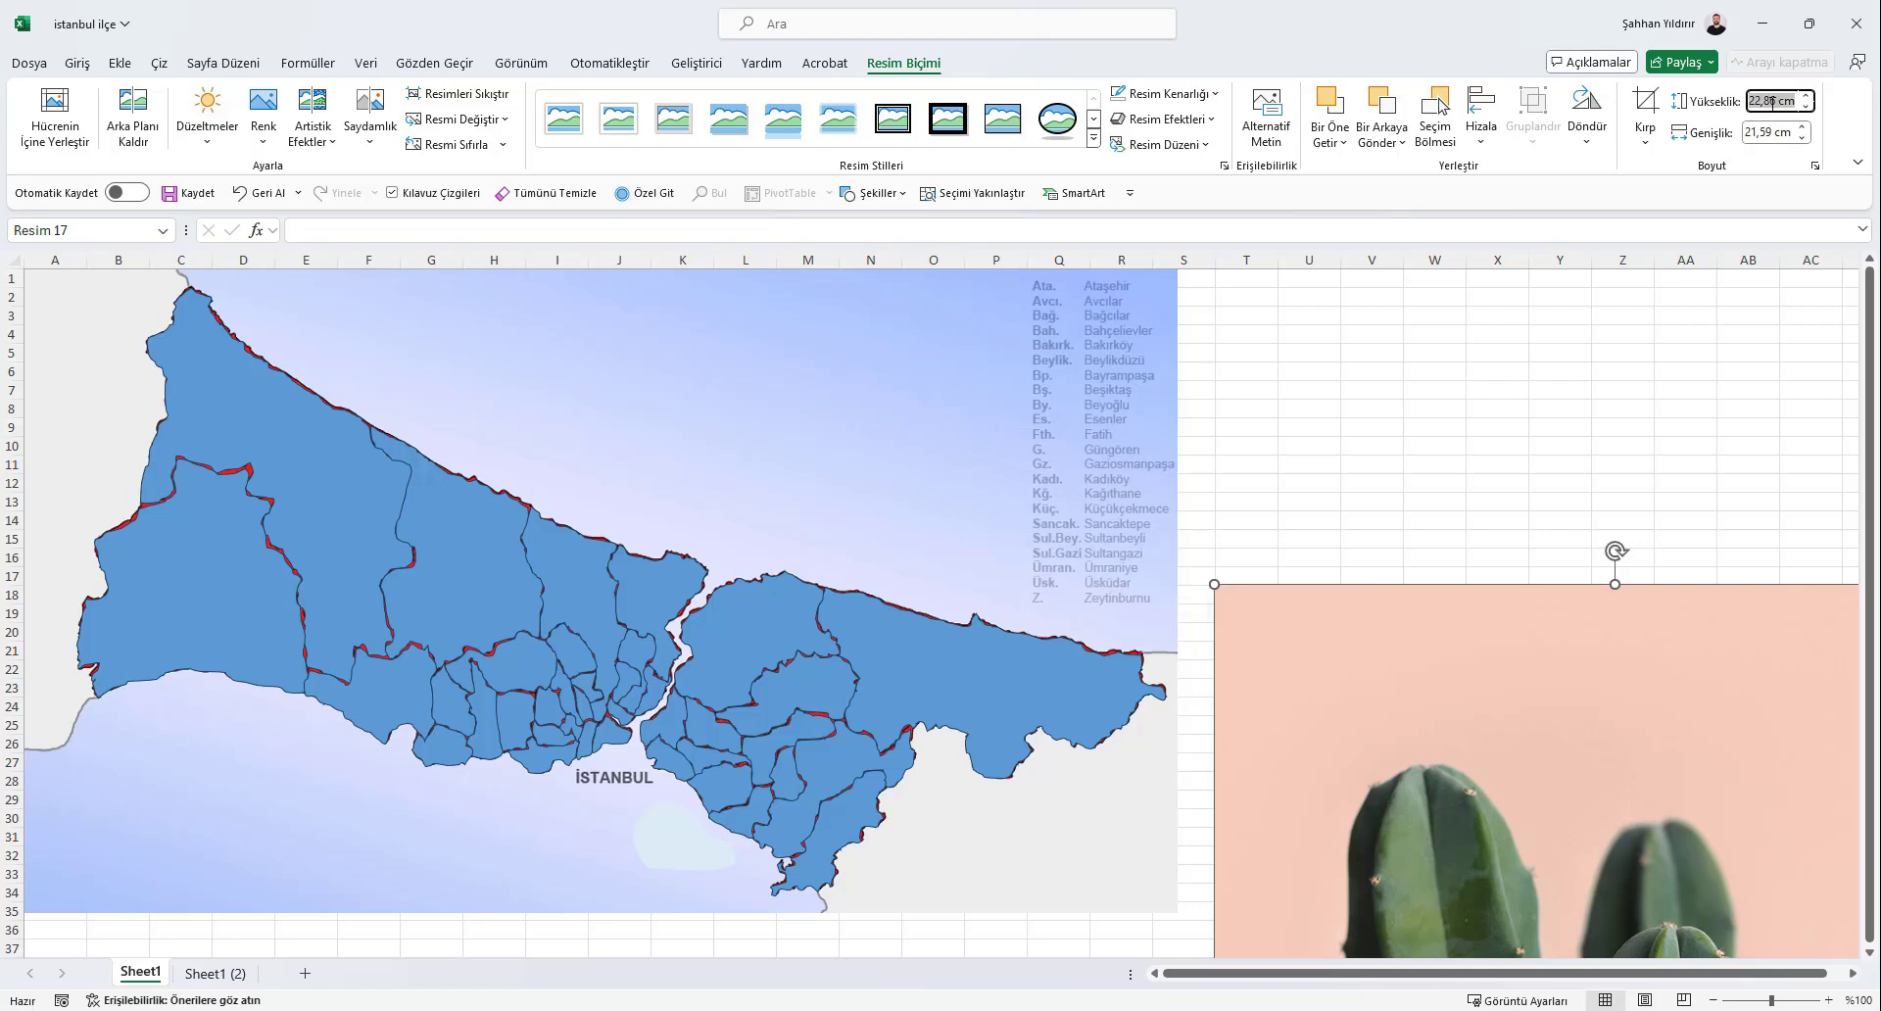
text(5)
key(Return)
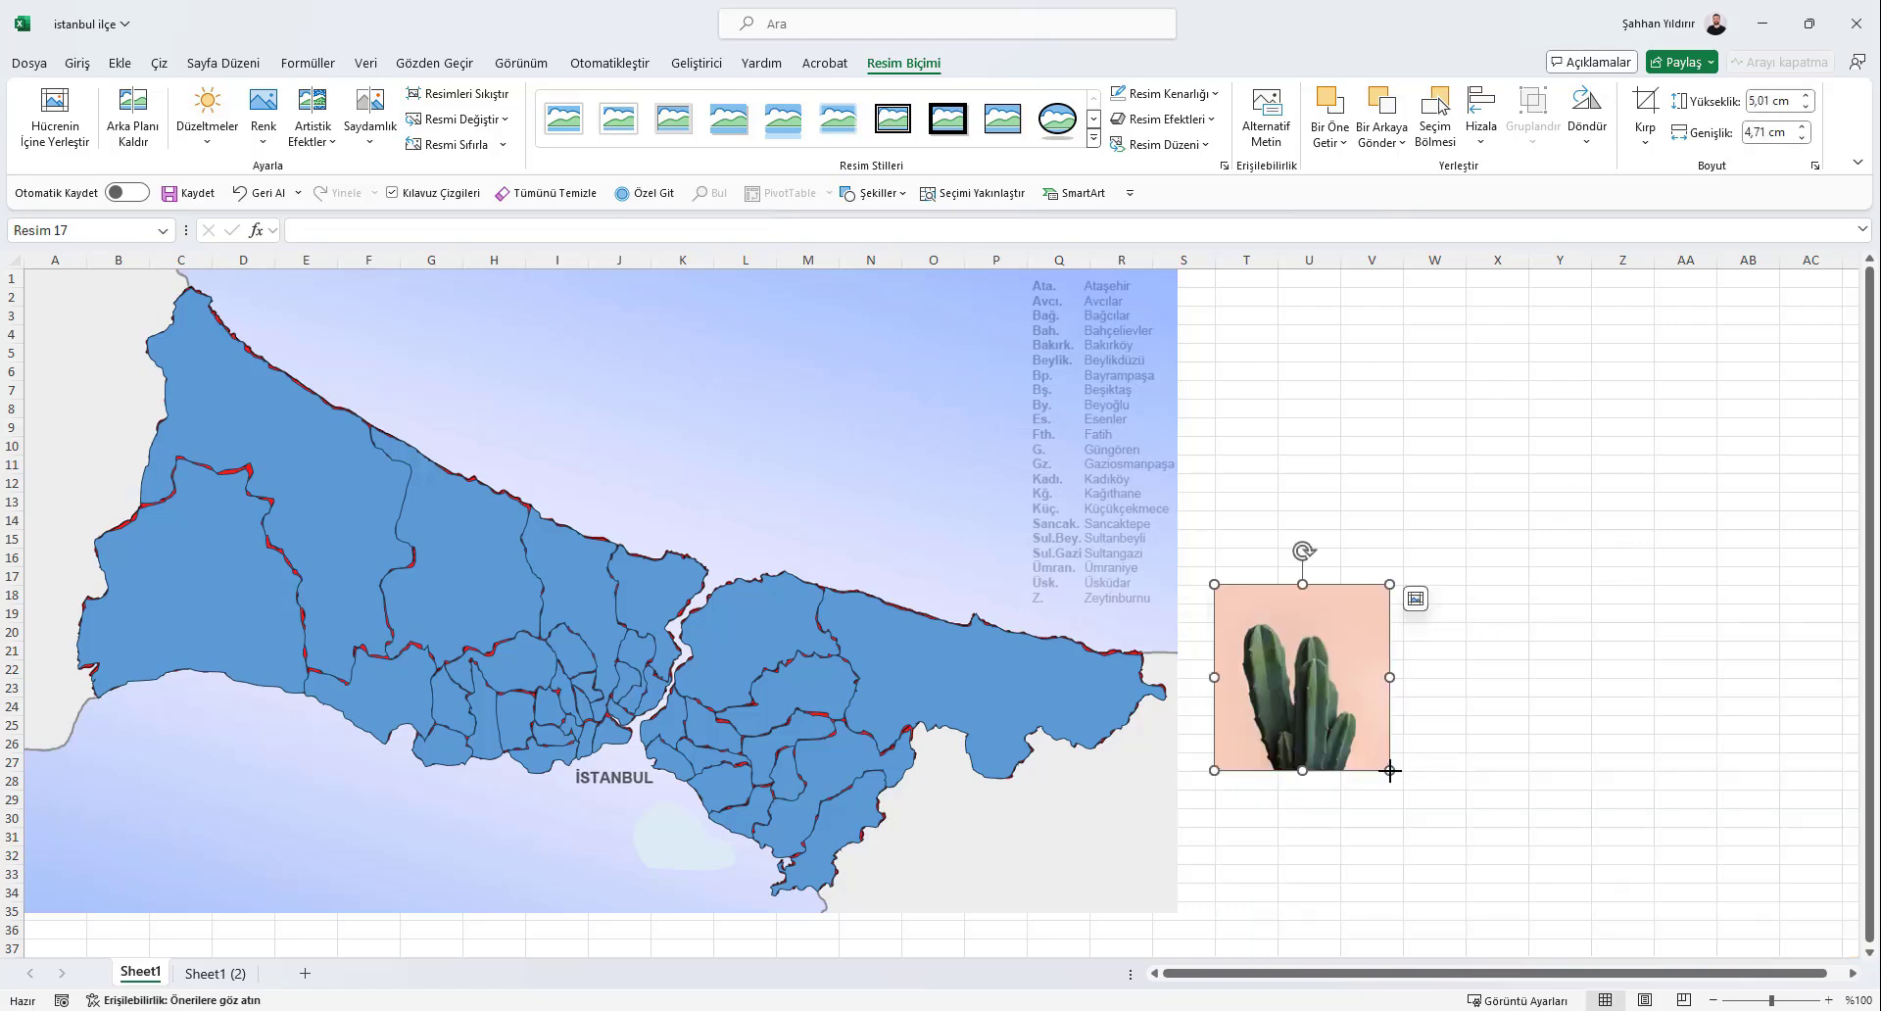
mouse_move(1389, 771)
mouse_down()
mouse_move(1546, 937)
mouse_move(1457, 566)
mouse_move(1477, 557)
mouse_up()
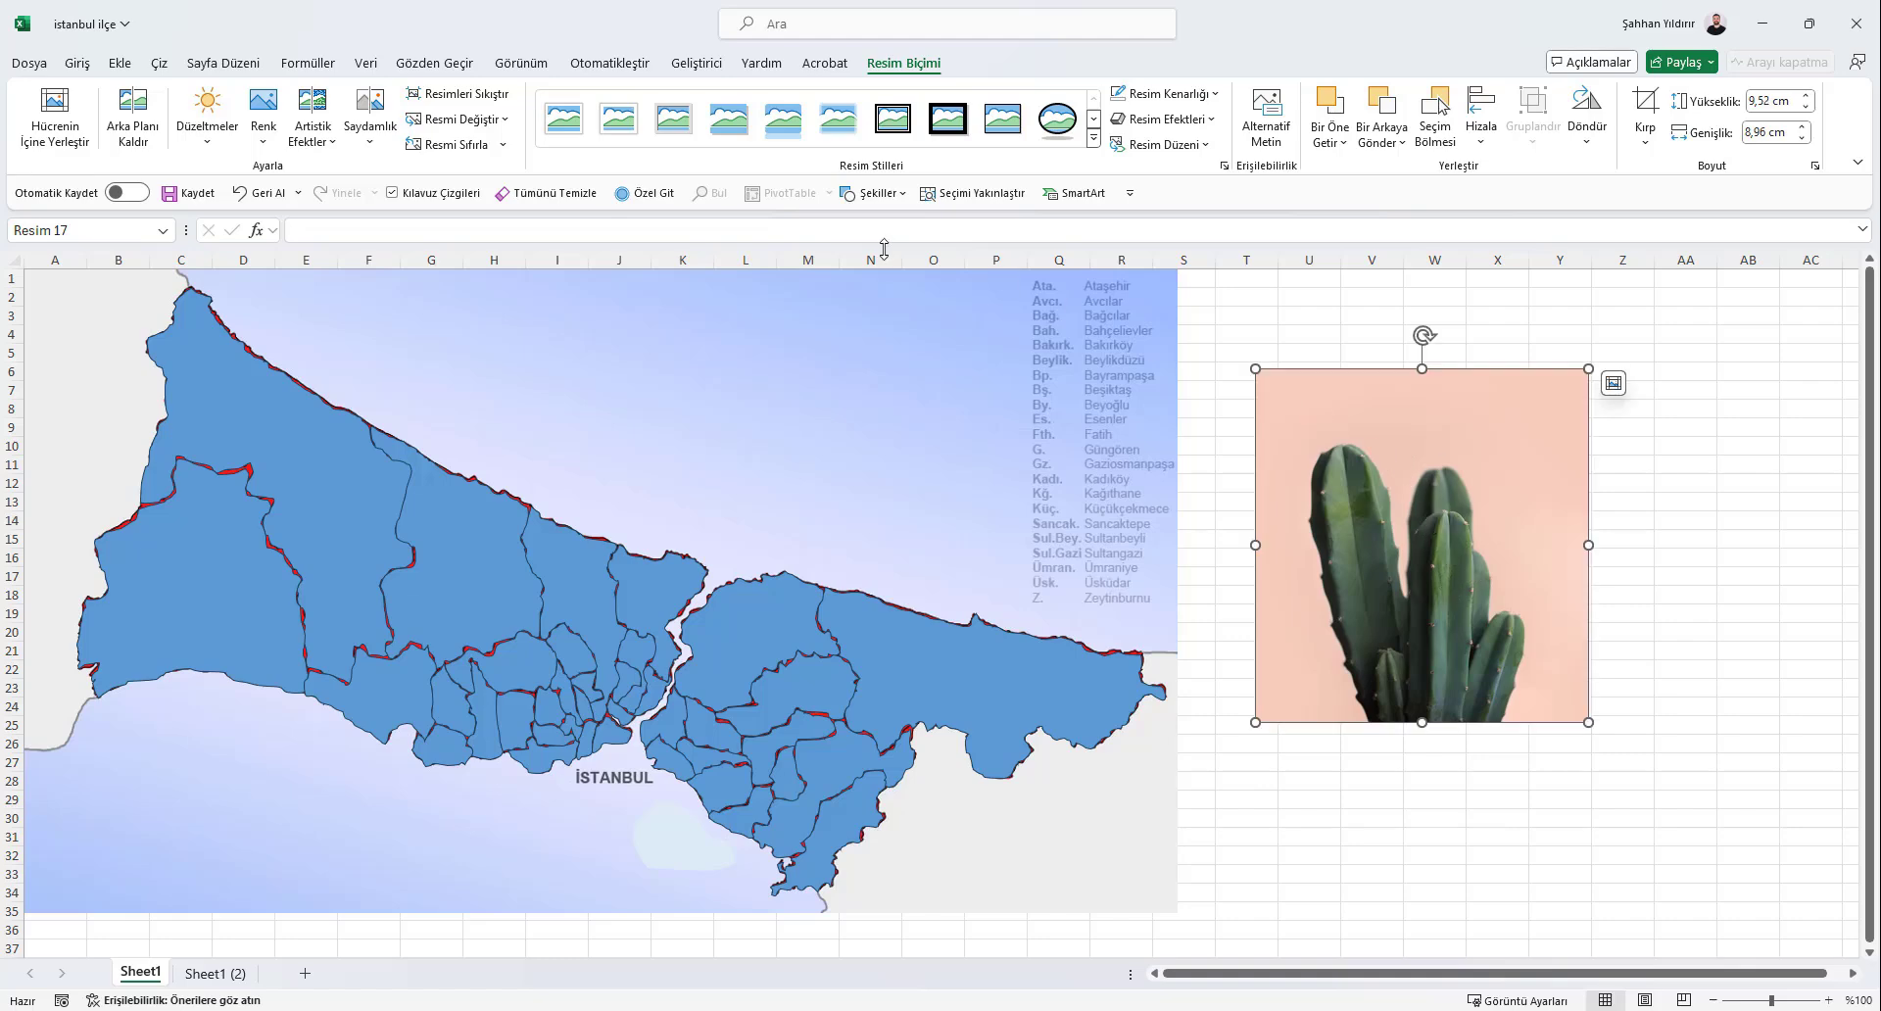
click(872, 192)
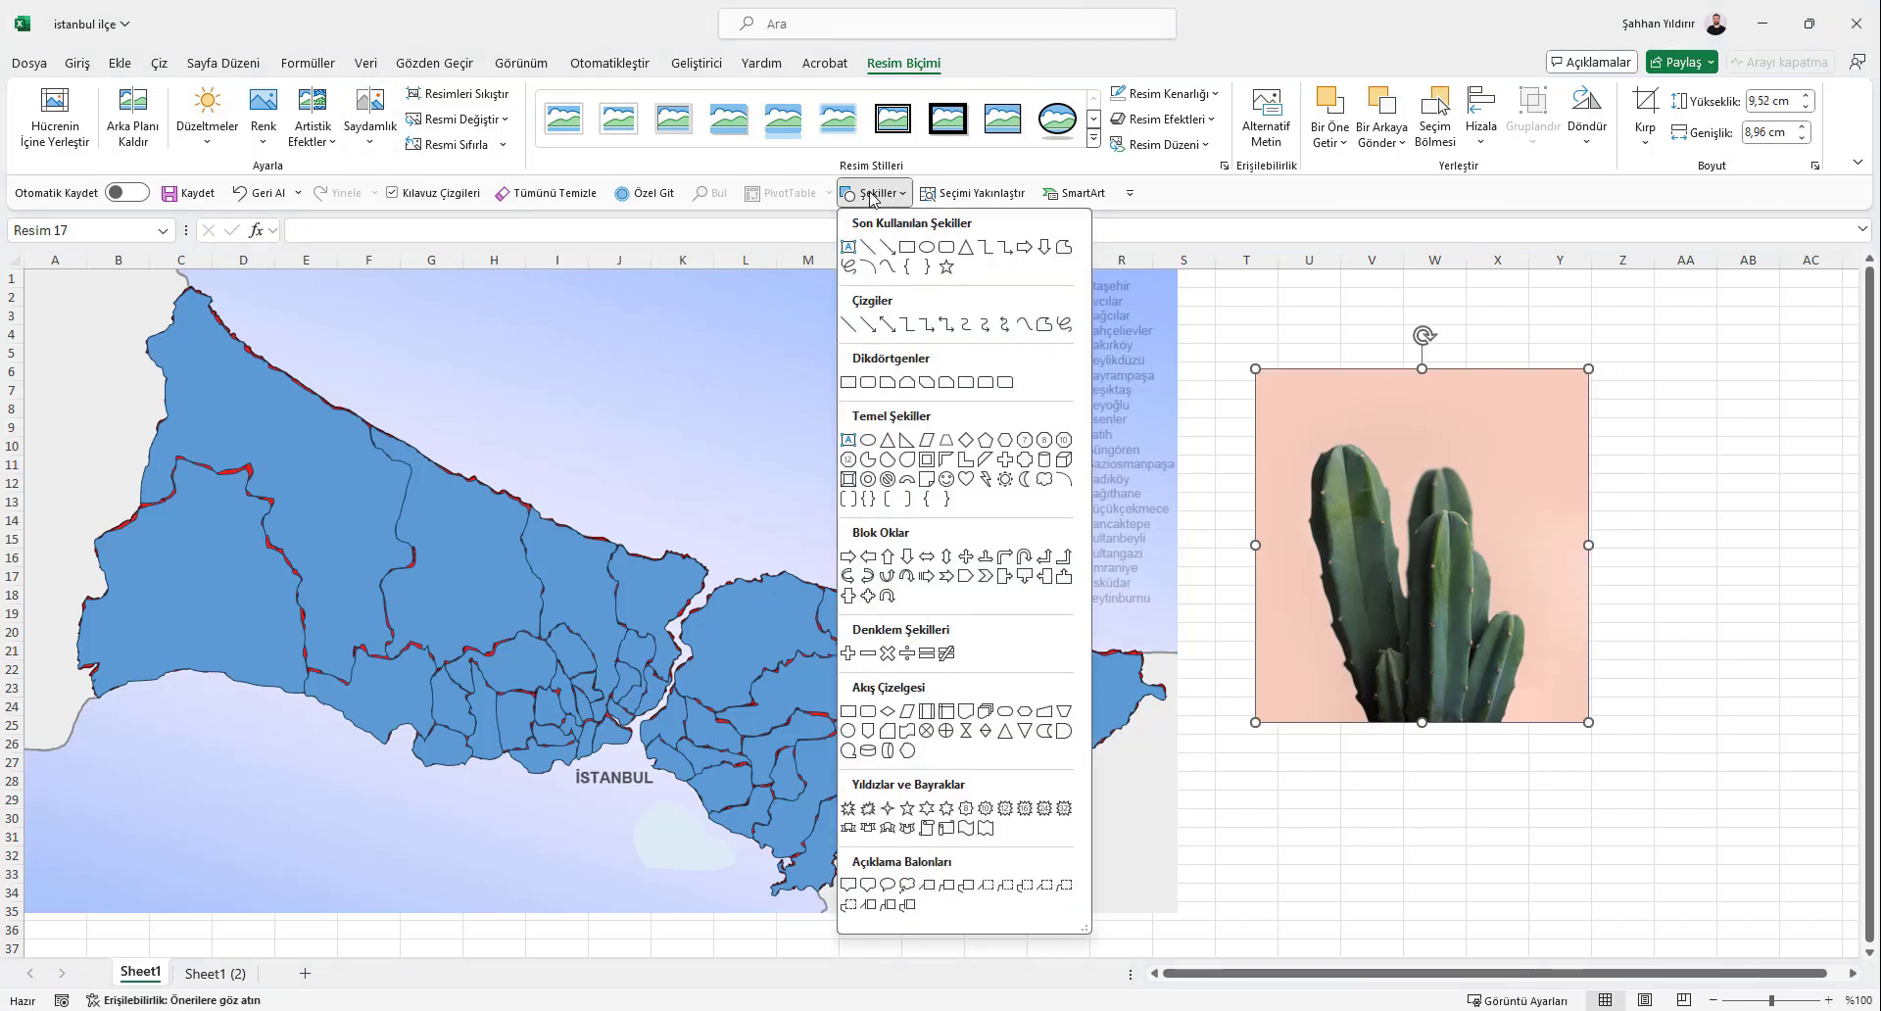
Trace the cactus outline with Scribble into a closed blue freeform, about 7,48 × 5,85 cm
click(1065, 323)
click(1363, 441)
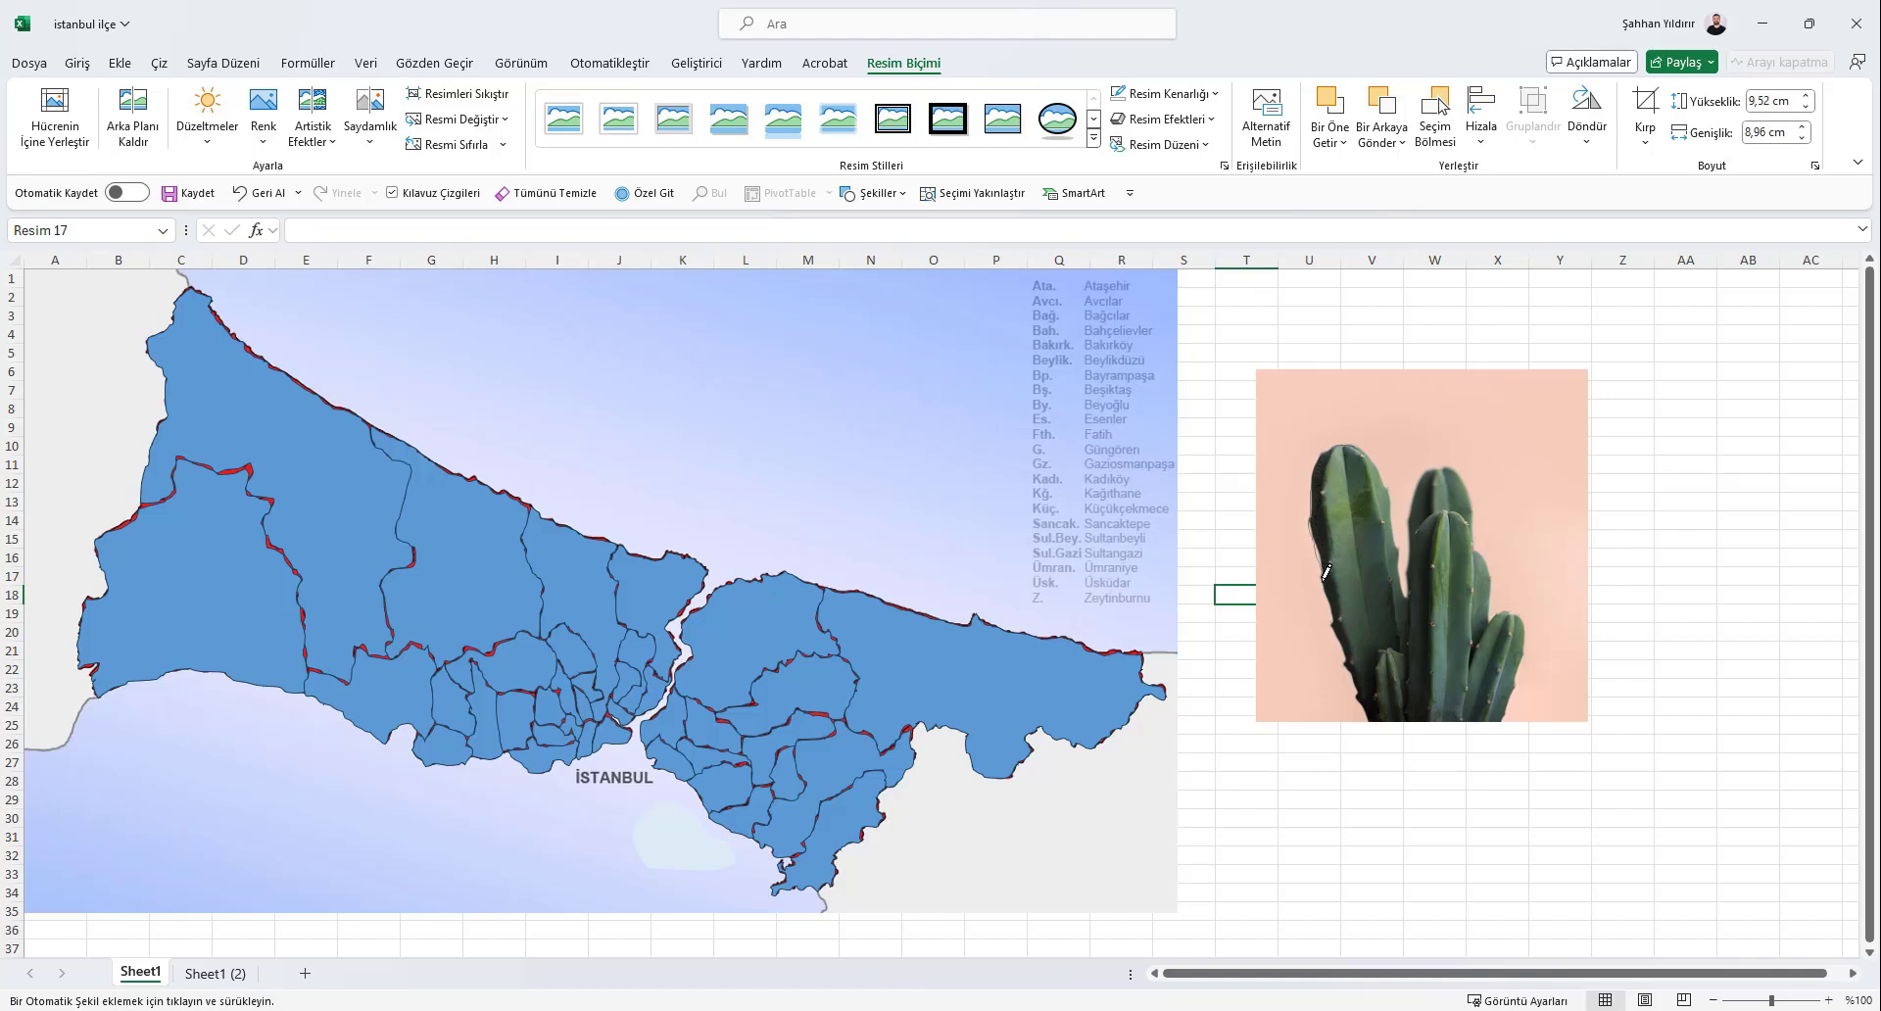
drag(1348, 659, 1361, 699)
drag(1515, 676, 1503, 600)
mouse_move(1494, 615)
mouse_down()
mouse_move(1458, 461)
mouse_move(1432, 461)
mouse_move(1413, 516)
mouse_up()
drag(1399, 538, 1361, 438)
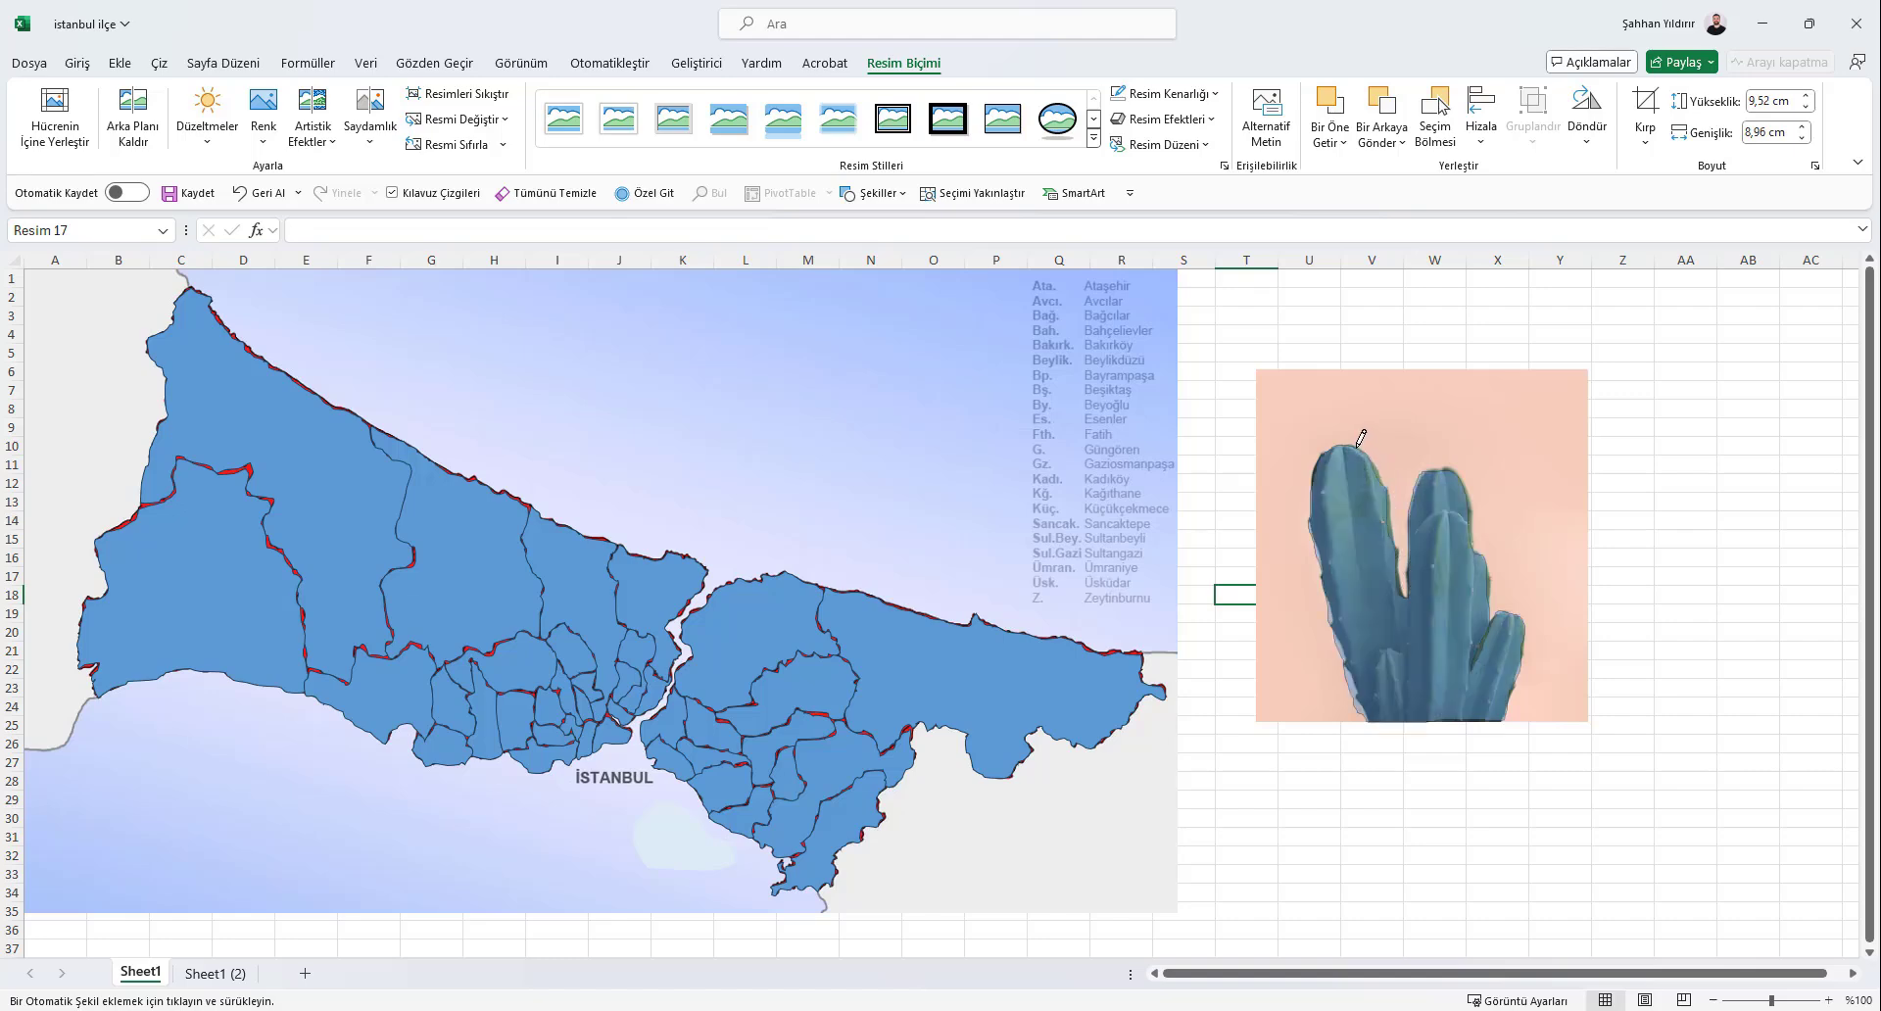
click(1361, 438)
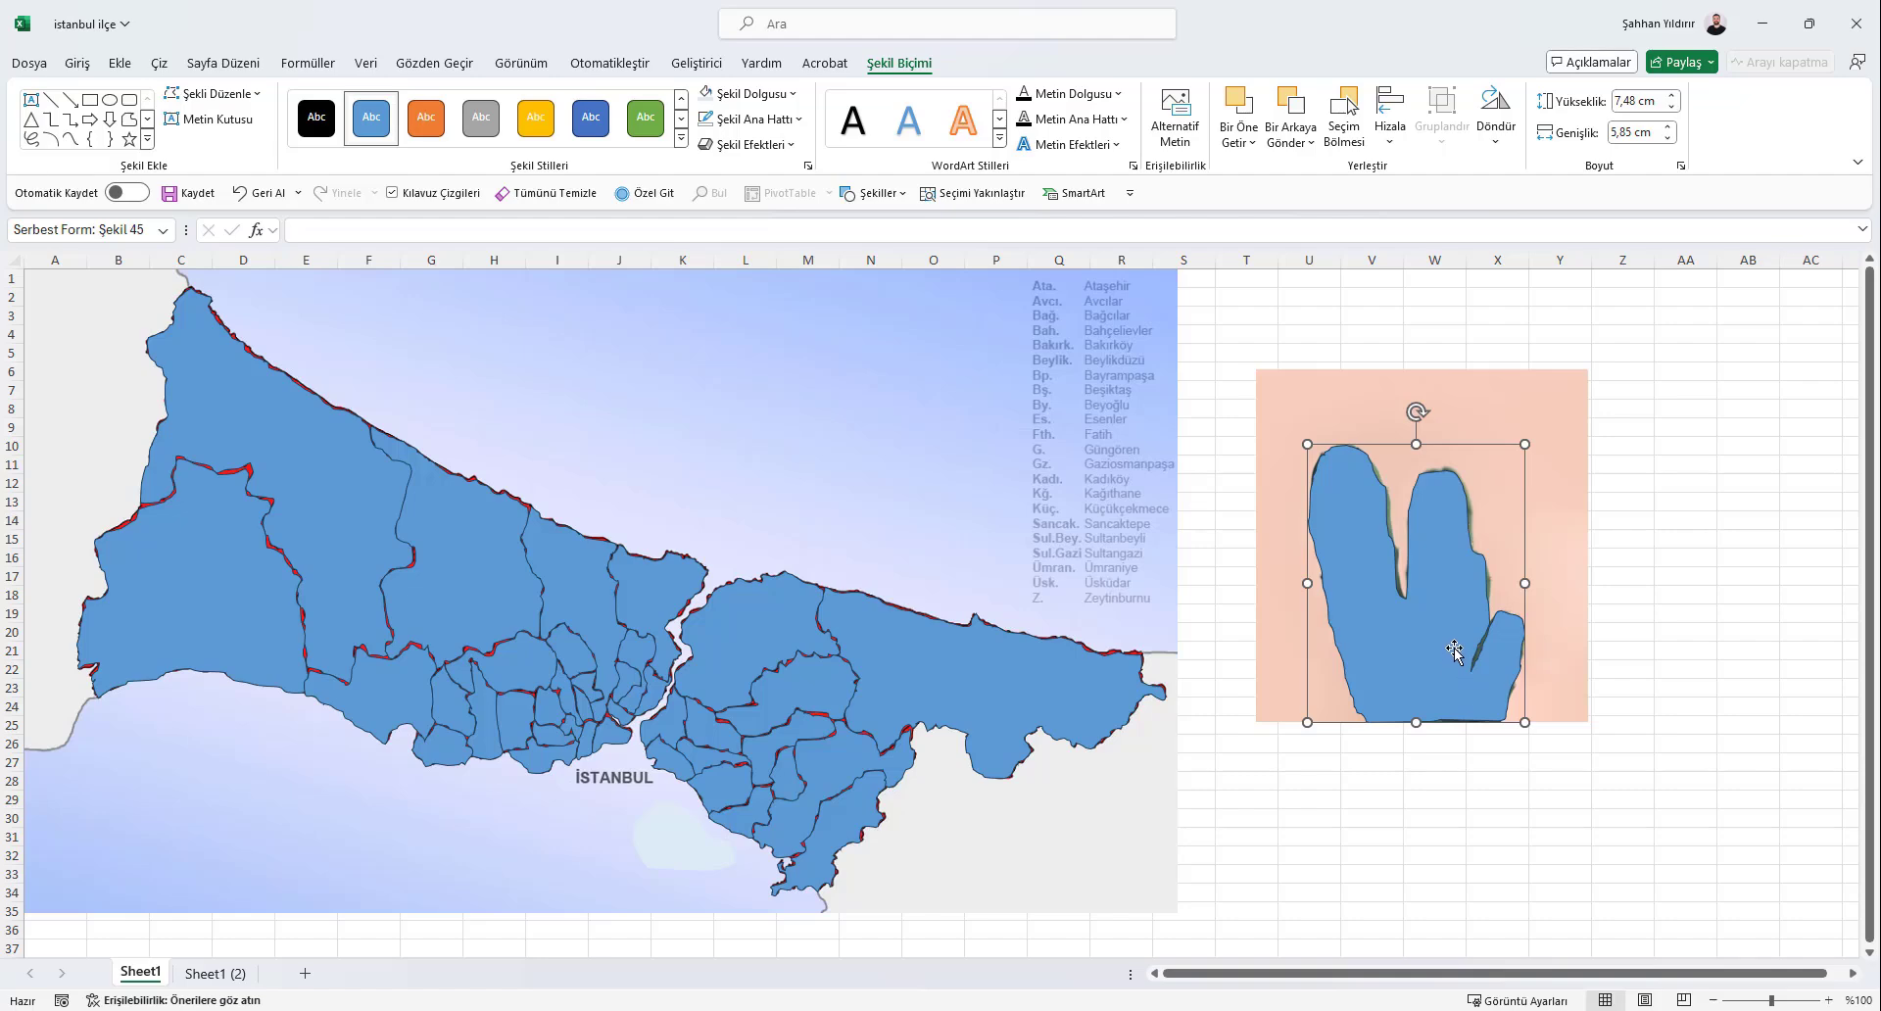
click(1504, 413)
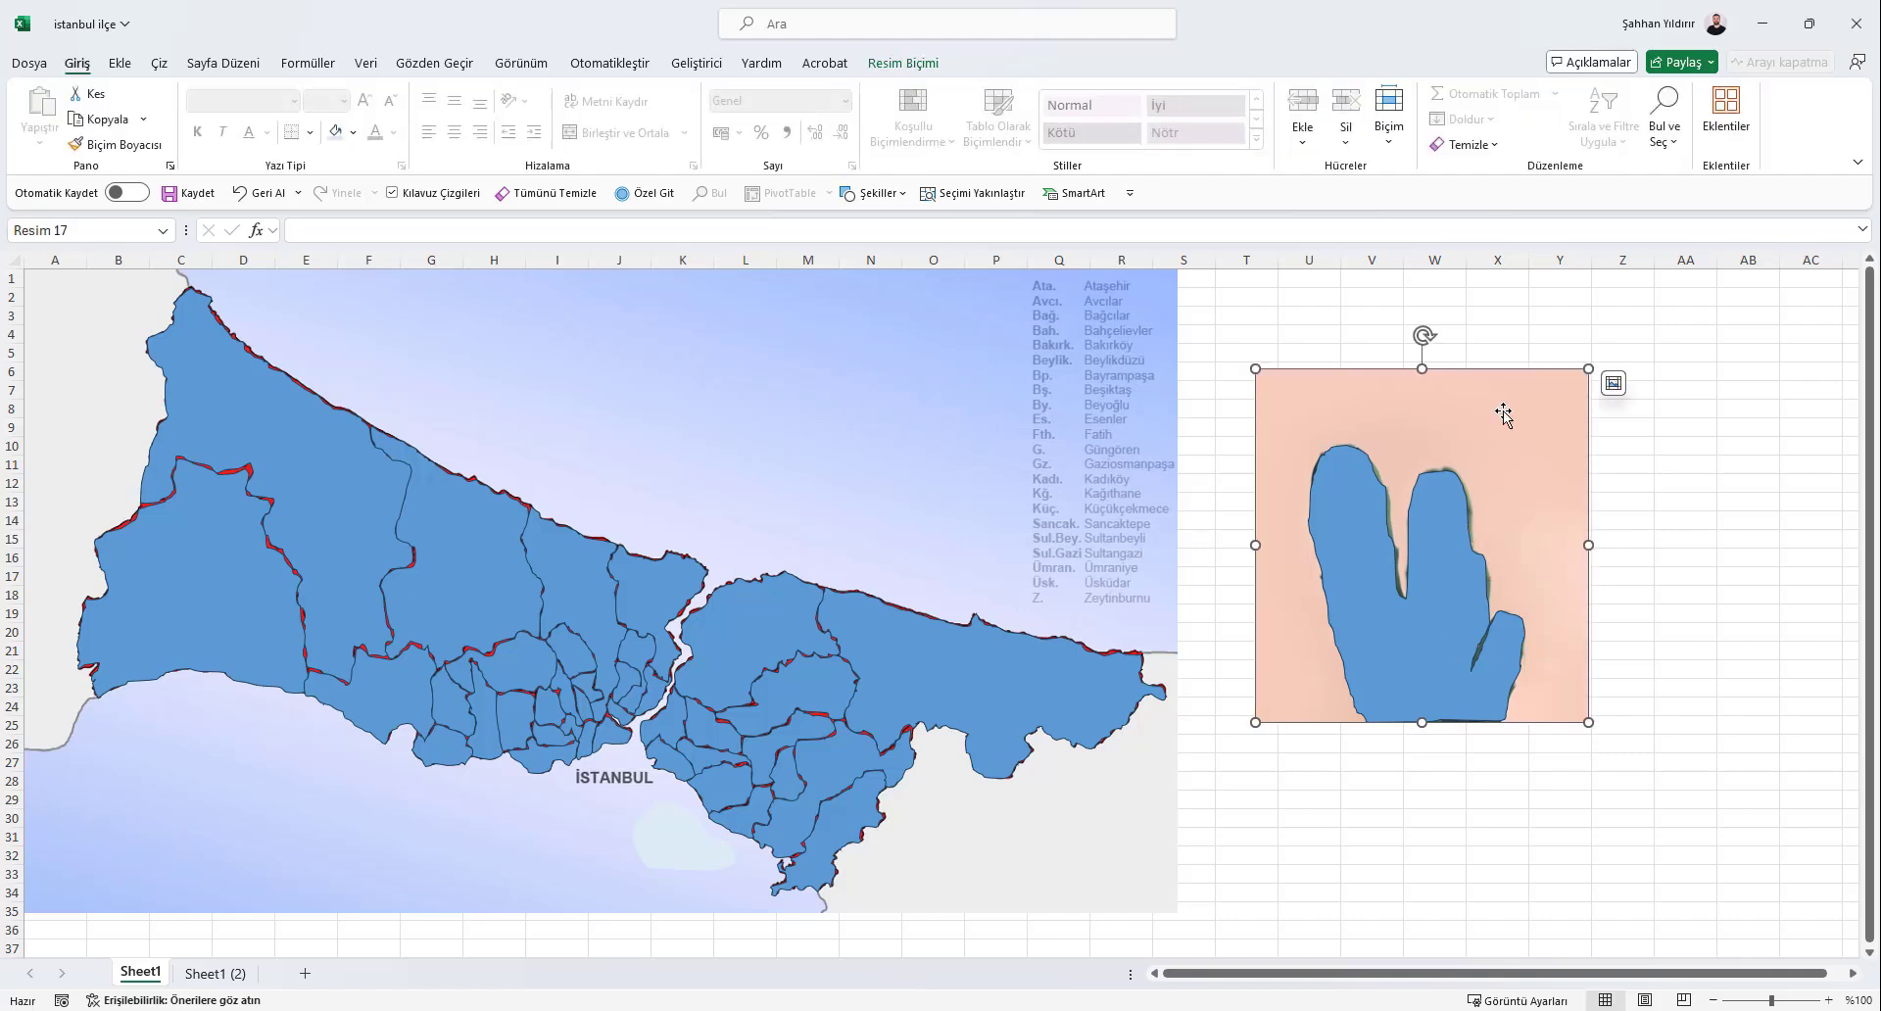
Delete the cactus photo and nudge the blue freeform silhouette into place beside the map
key(Delete)
drag(1446, 591, 1452, 539)
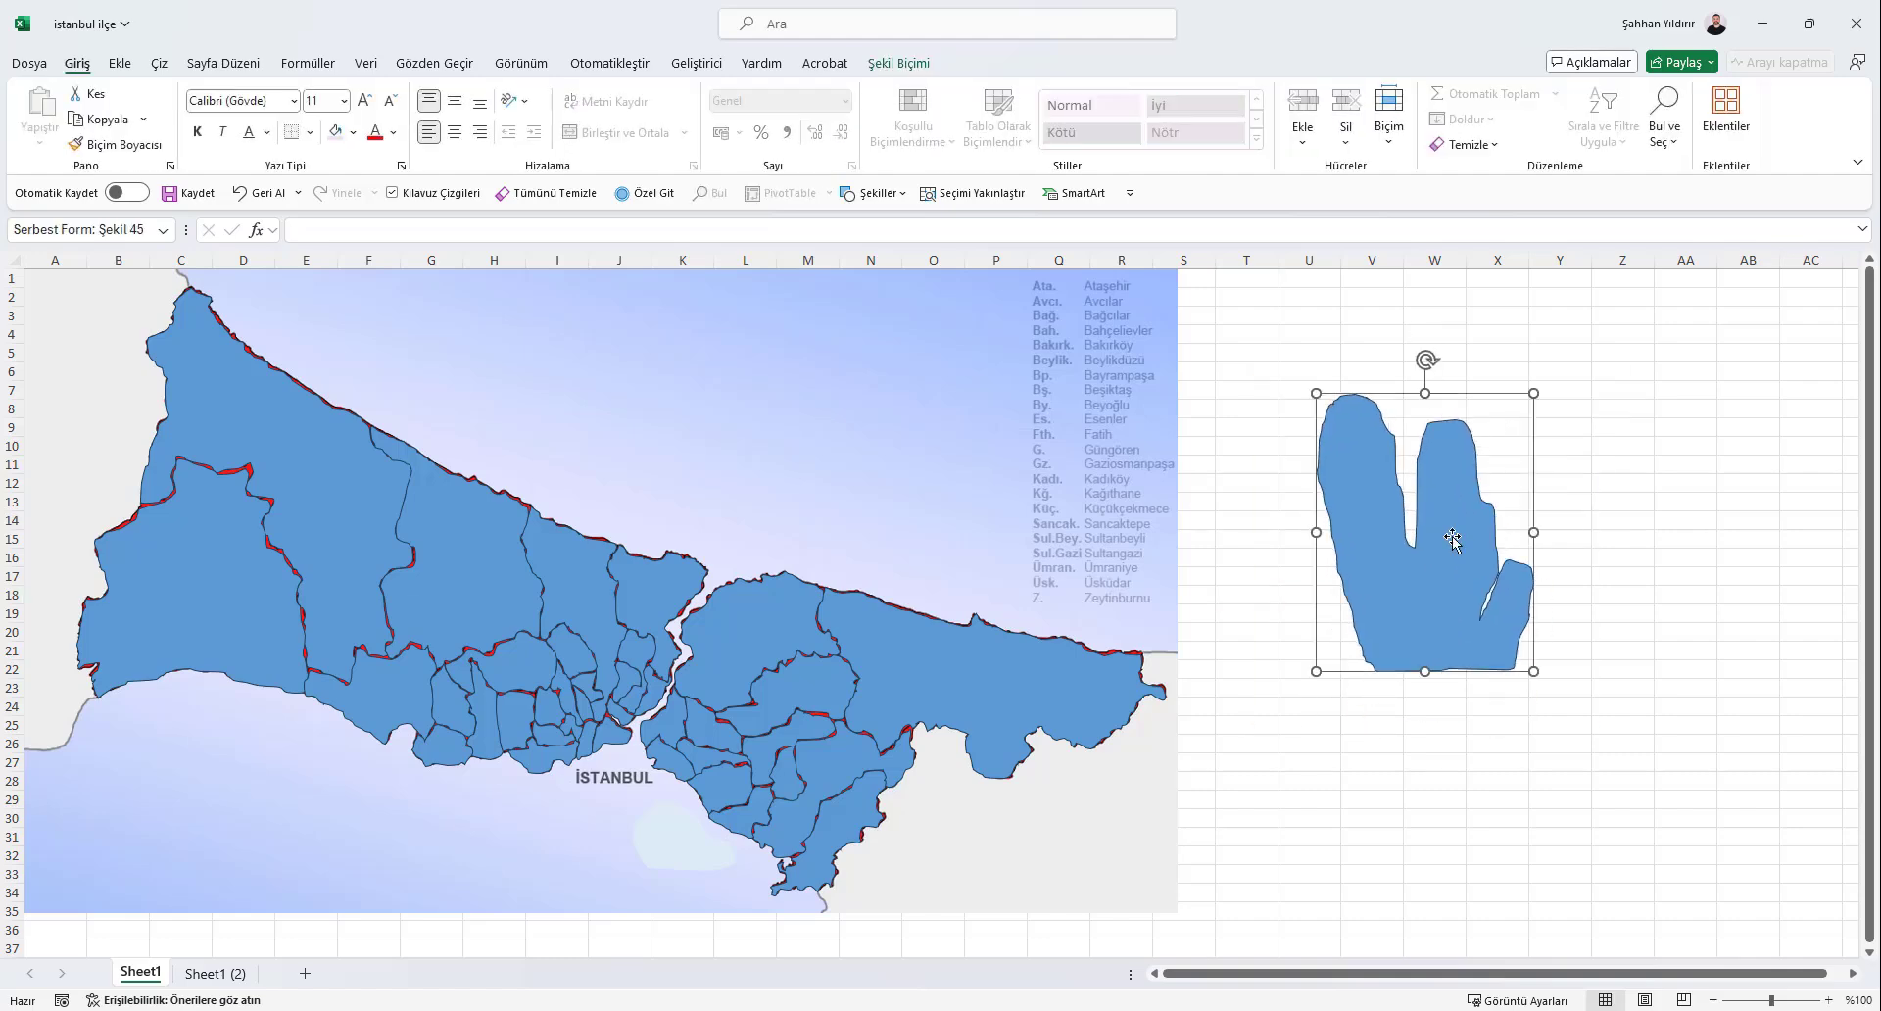
right_click(1452, 537)
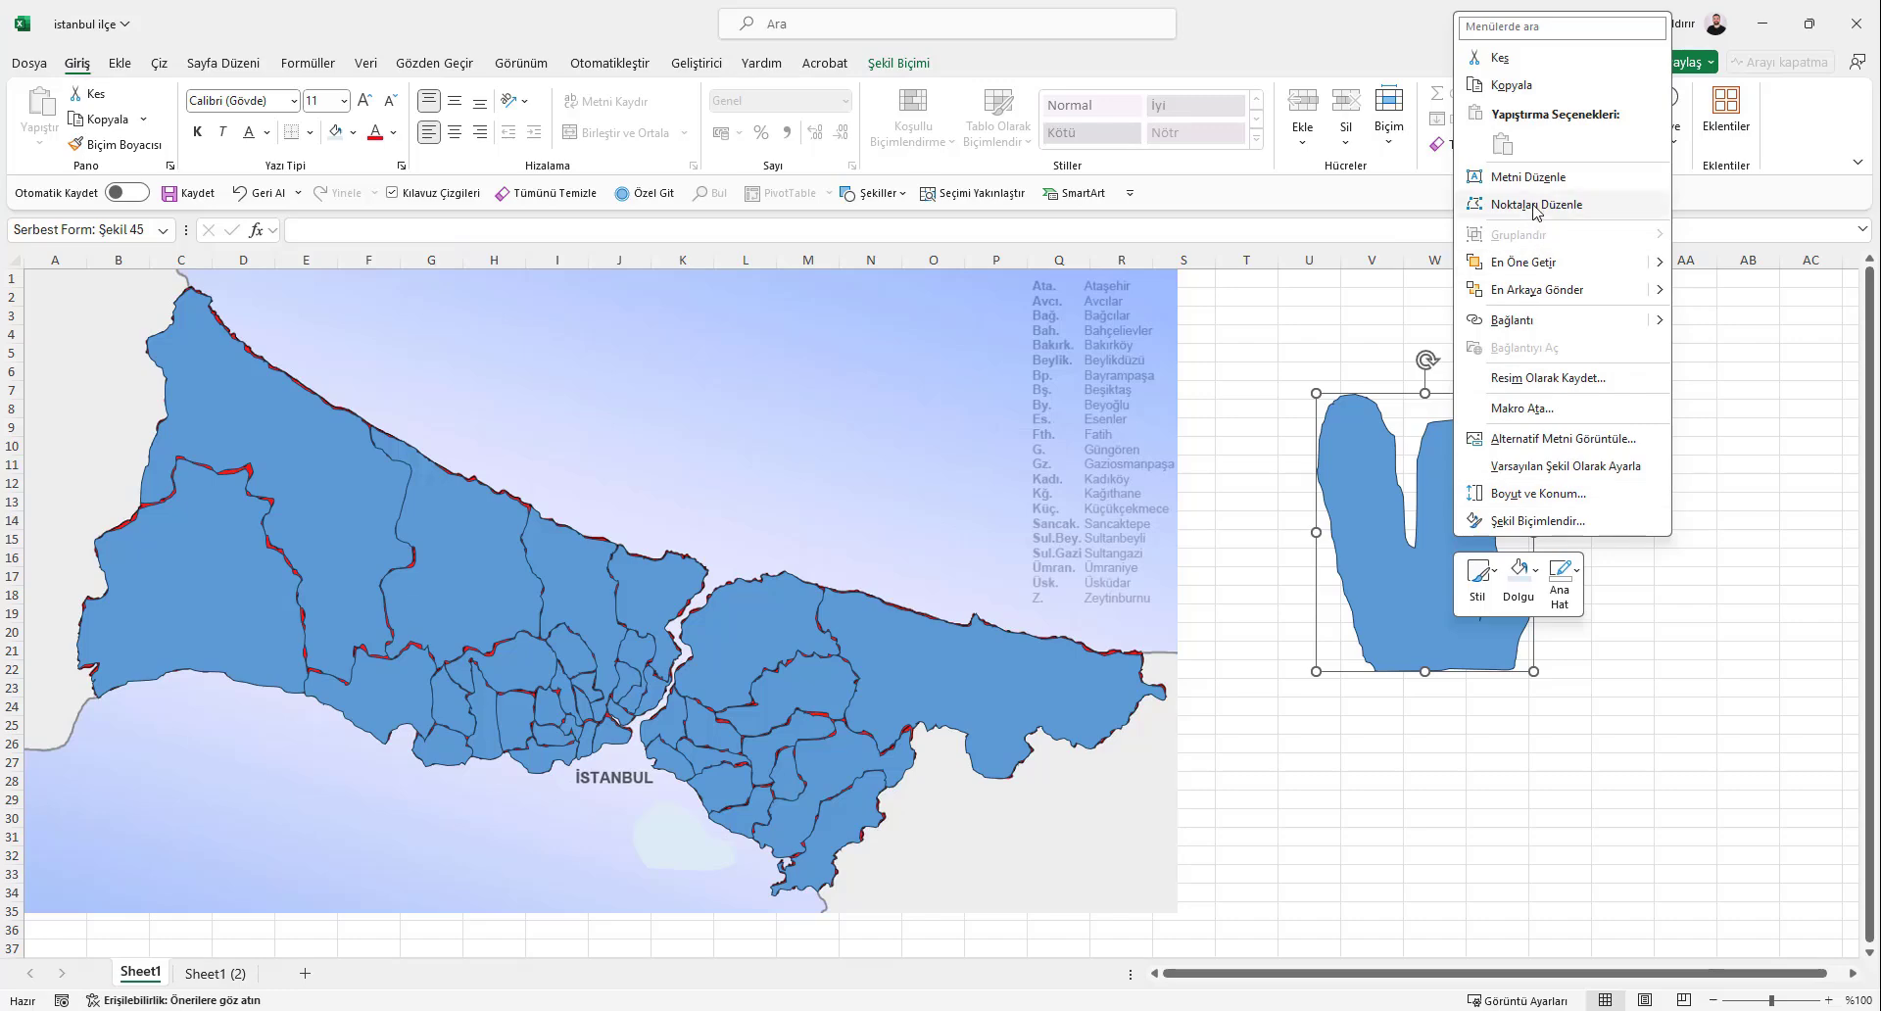
click(1543, 200)
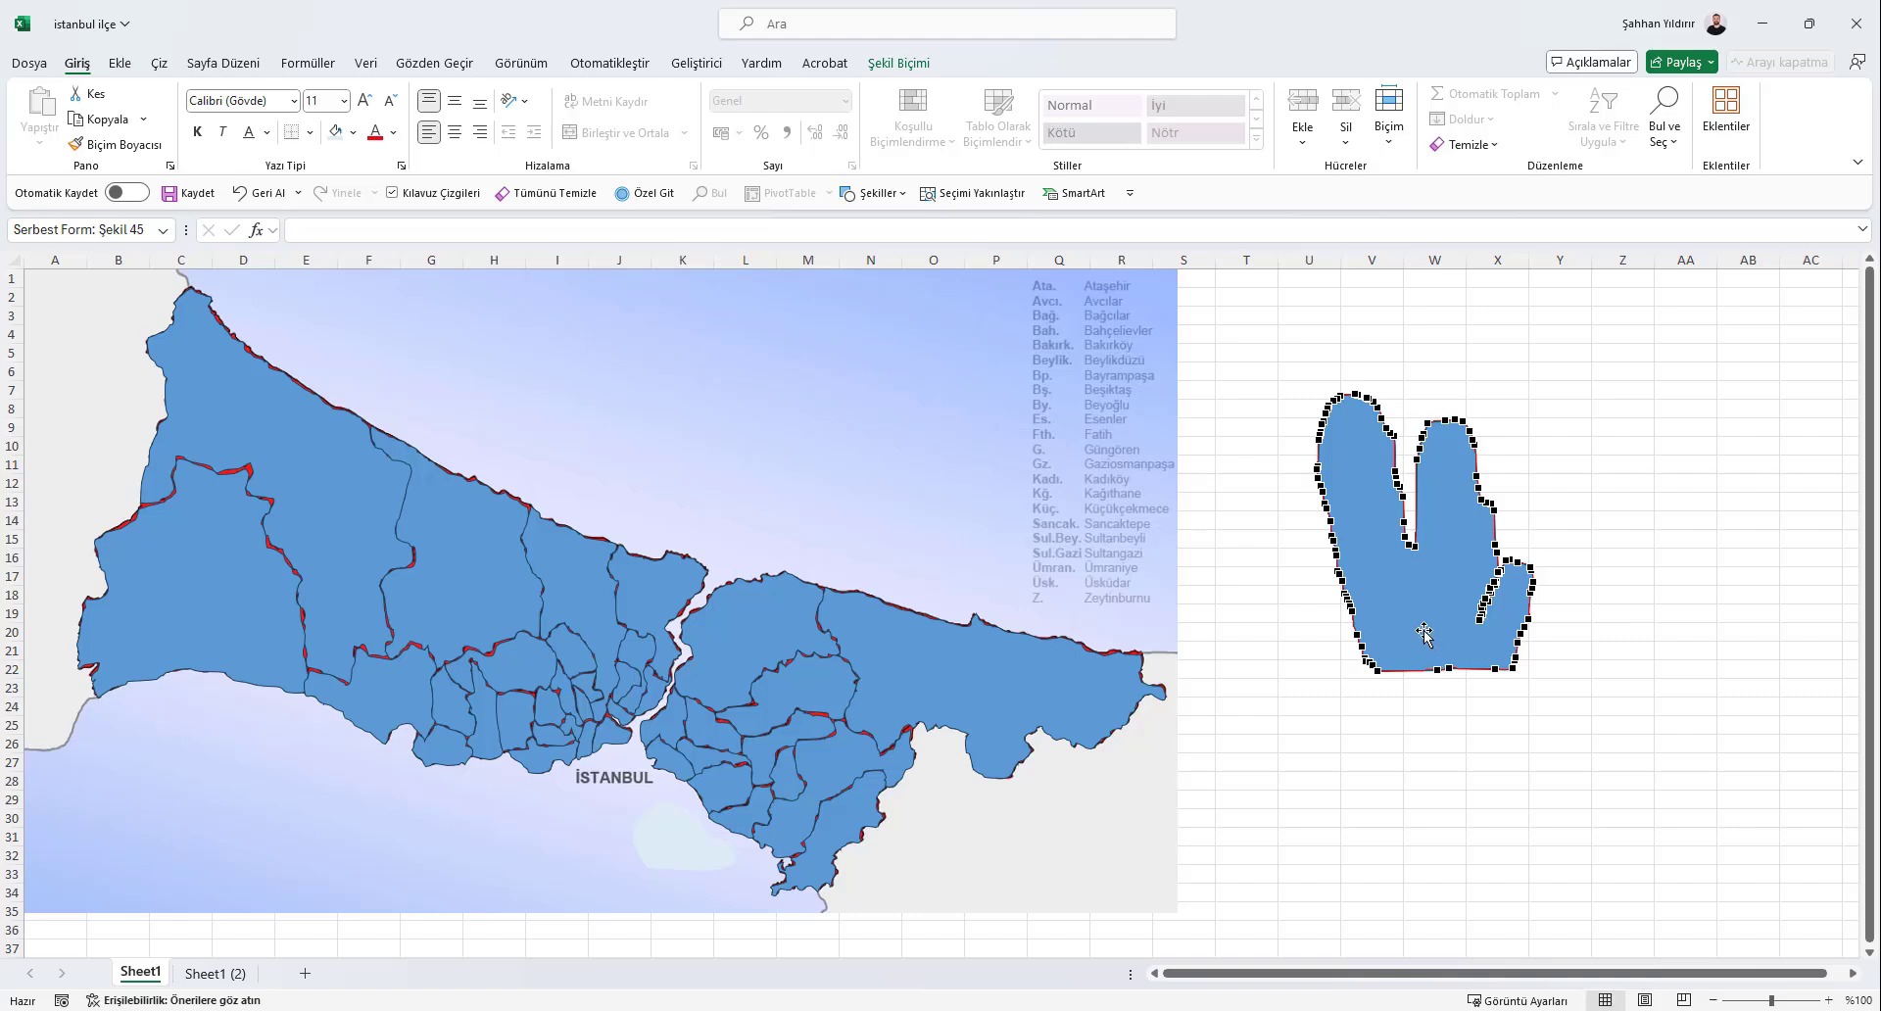
click(1596, 555)
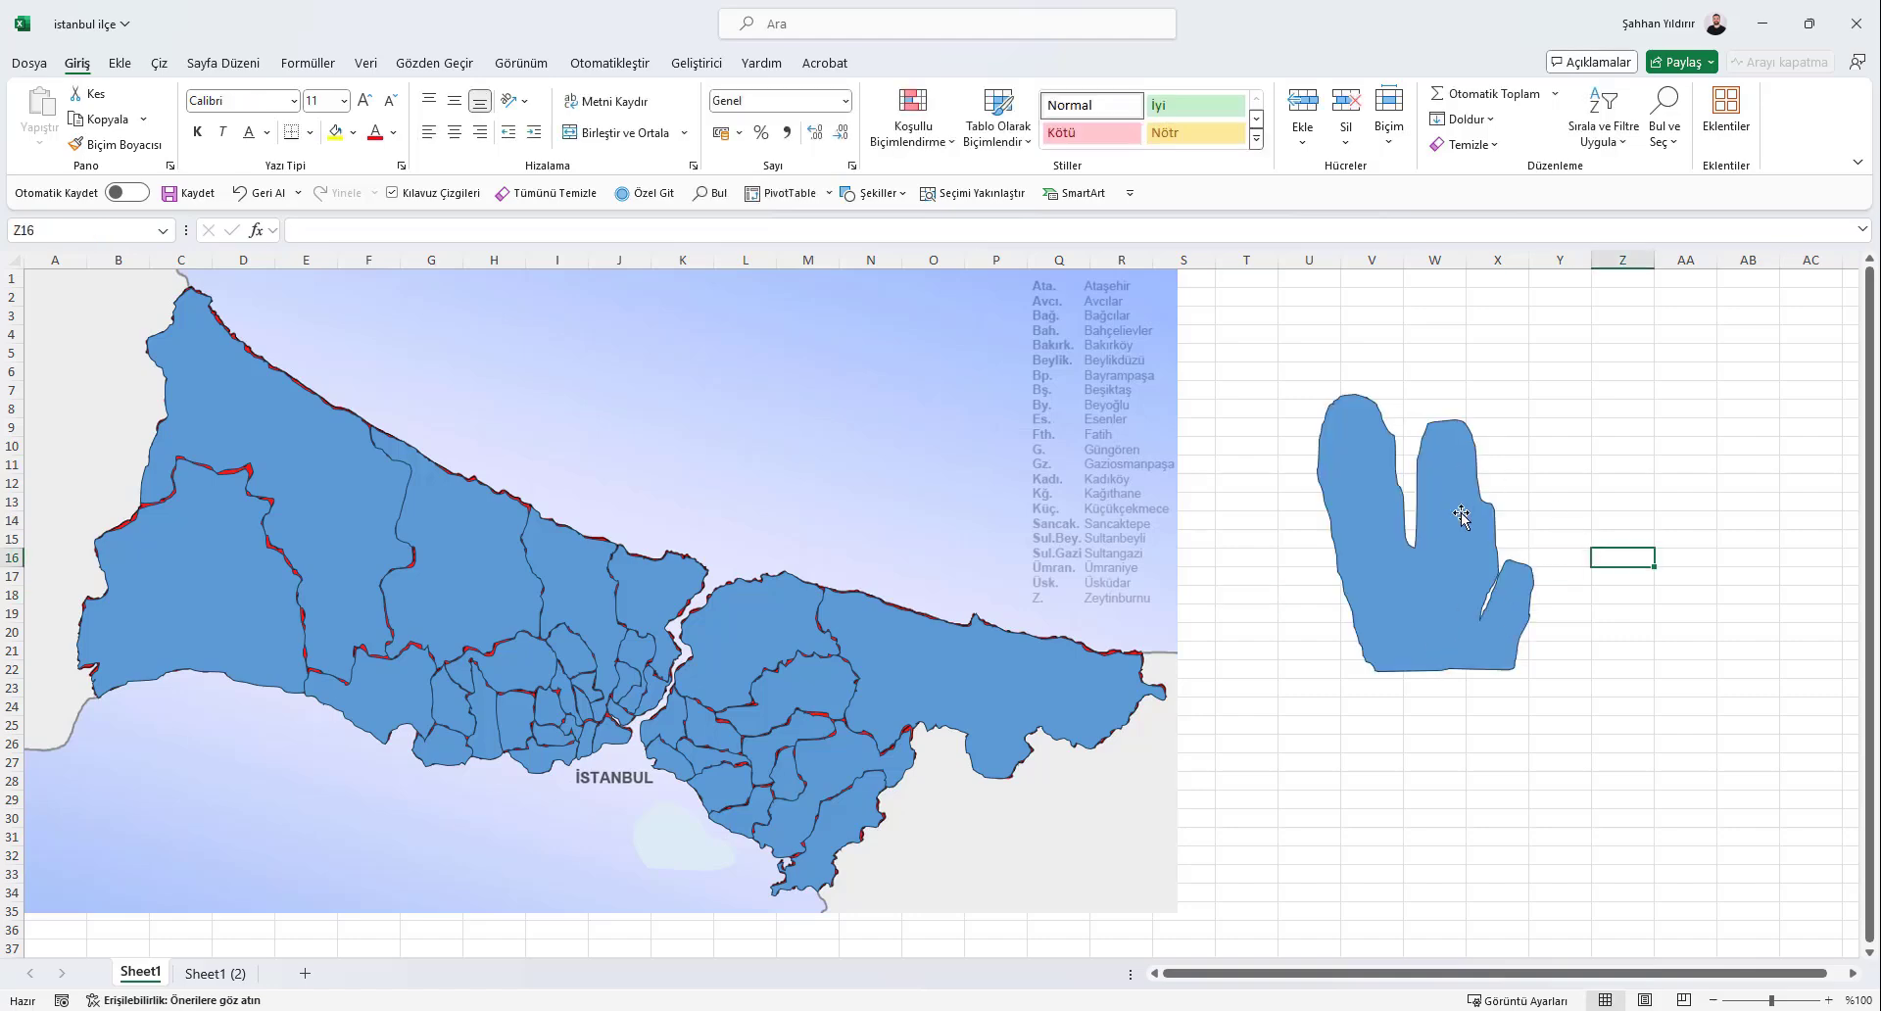
drag(1464, 528, 1468, 529)
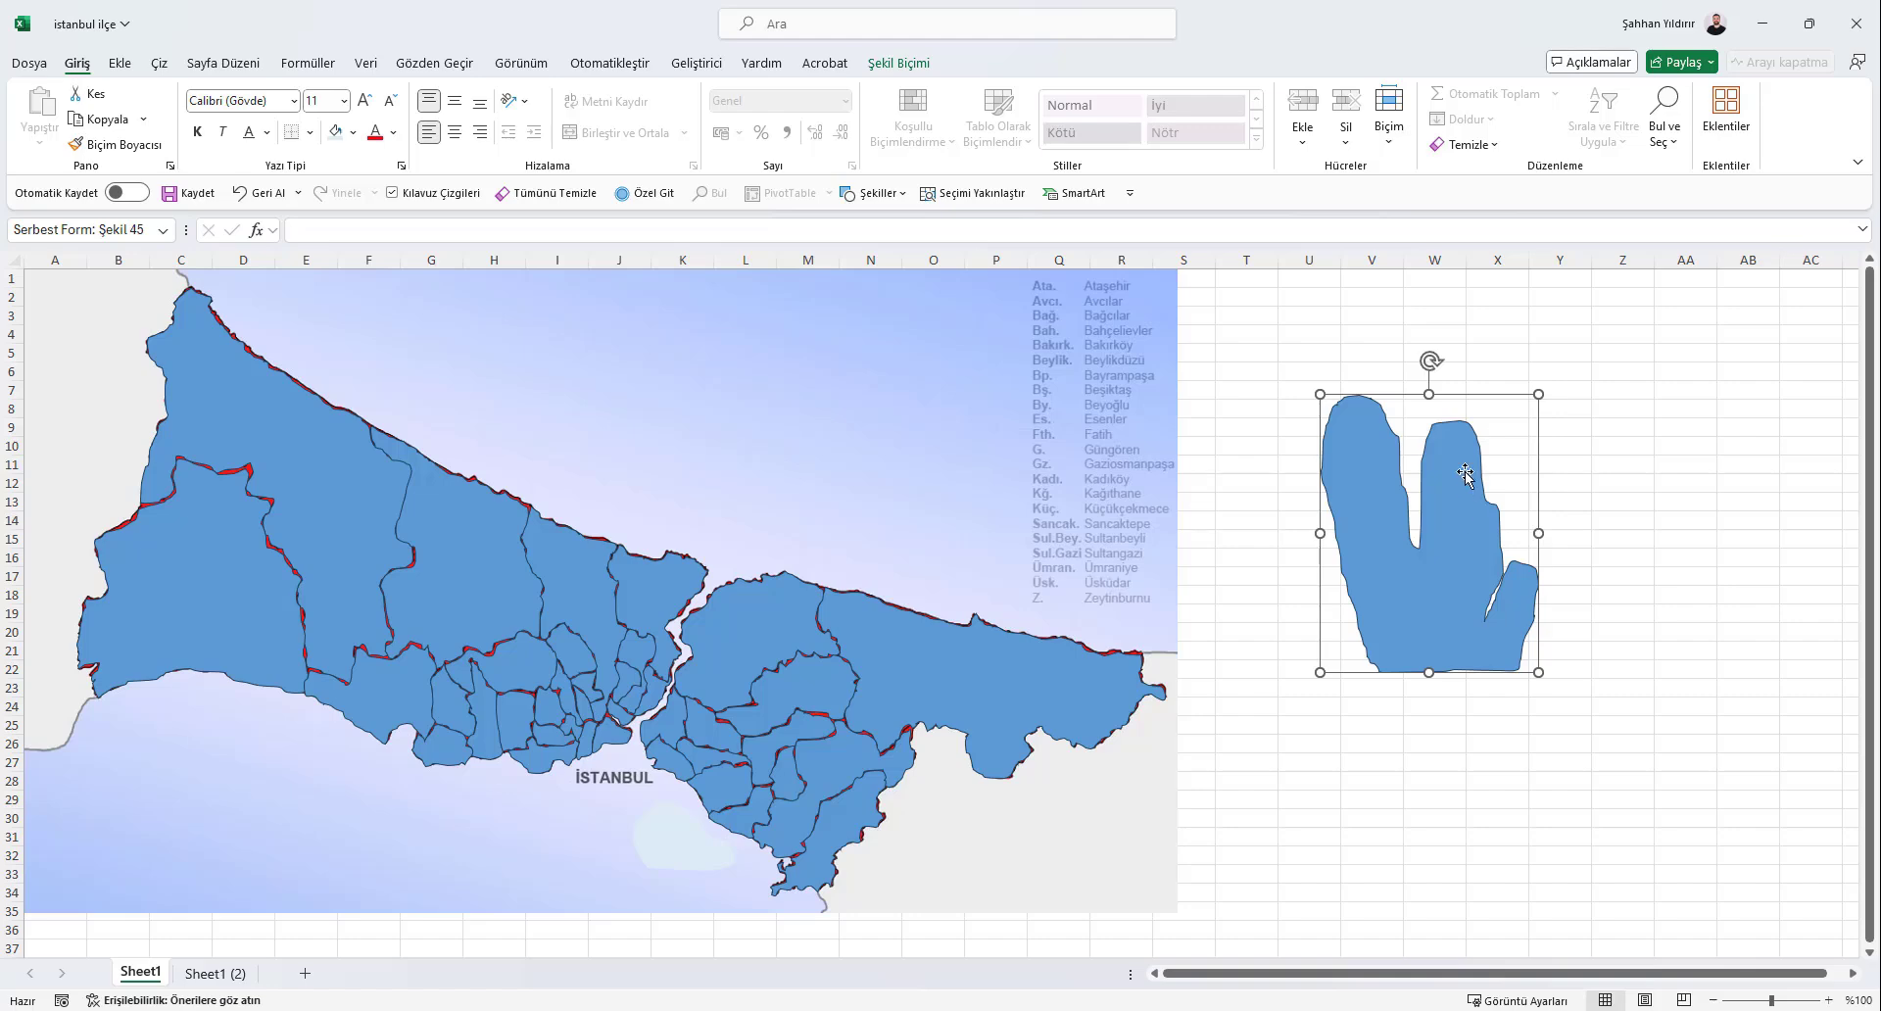
drag(1467, 555, 1475, 541)
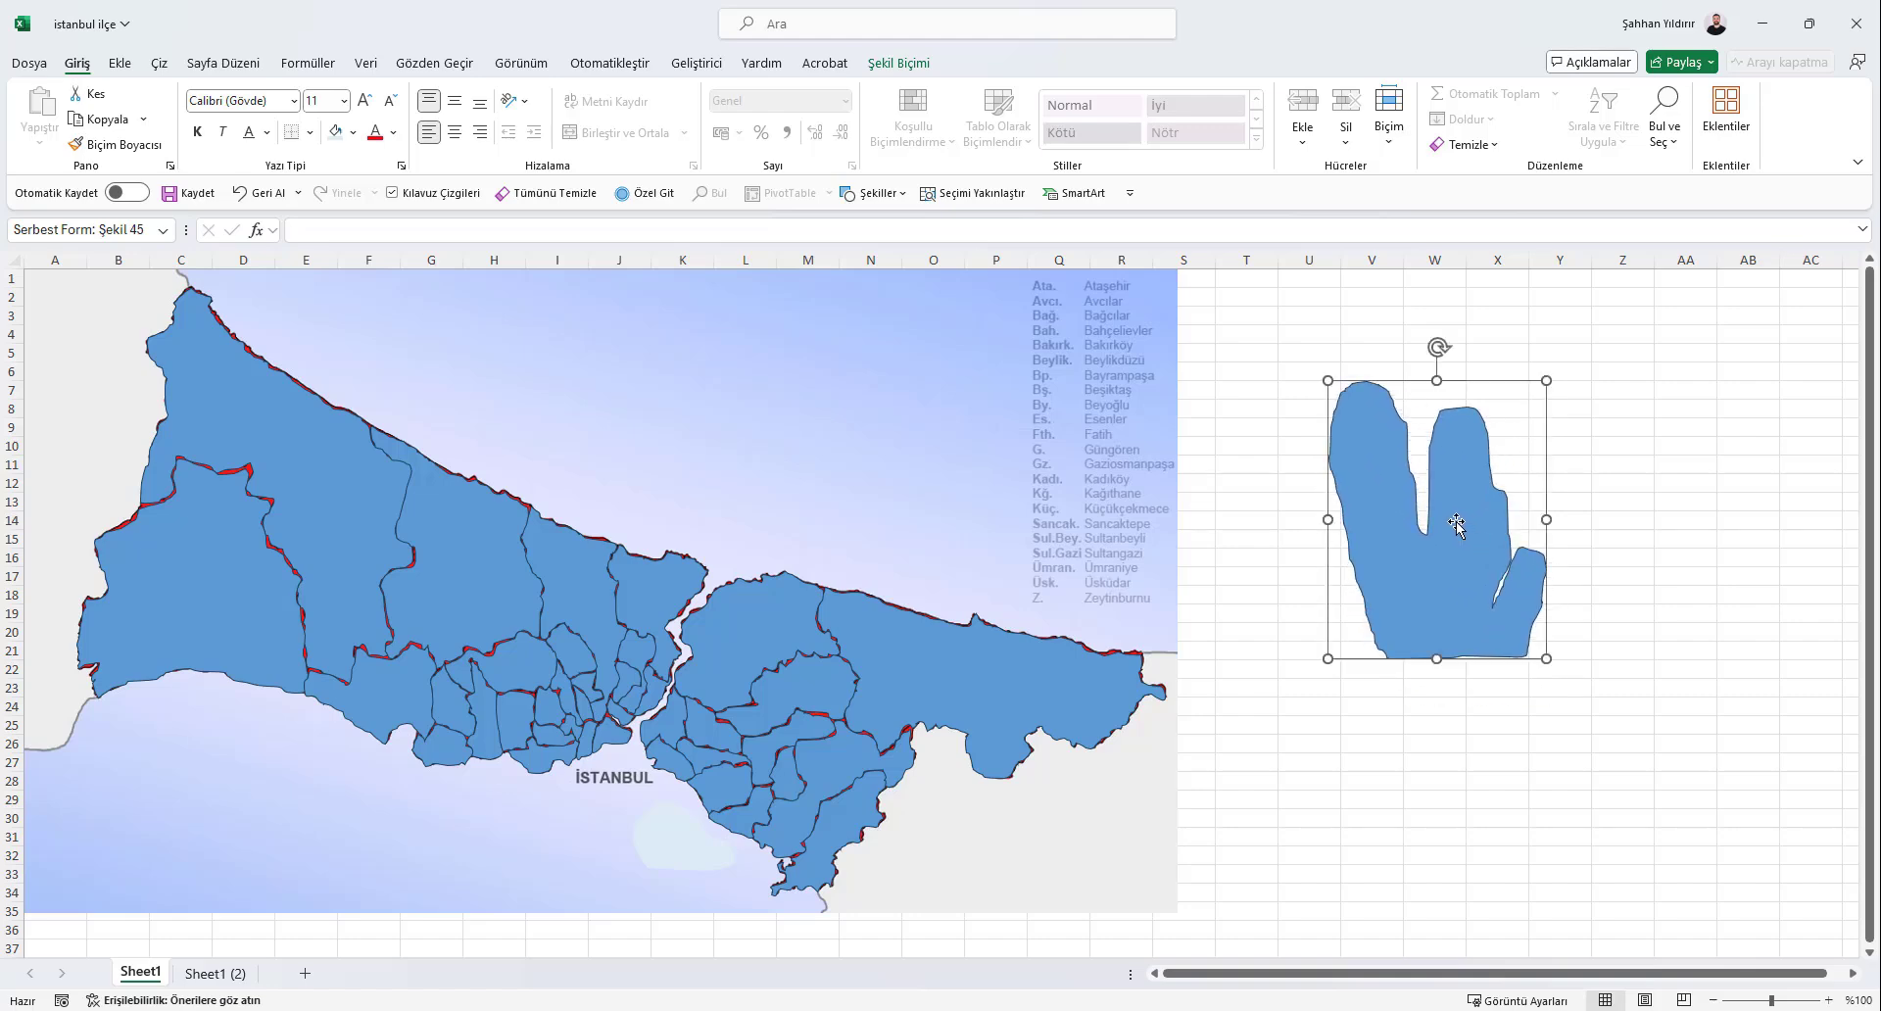
Select the blue cactus freeform (7,48 × 5,88 cm) and show its Shape Format tools
right_click(1457, 524)
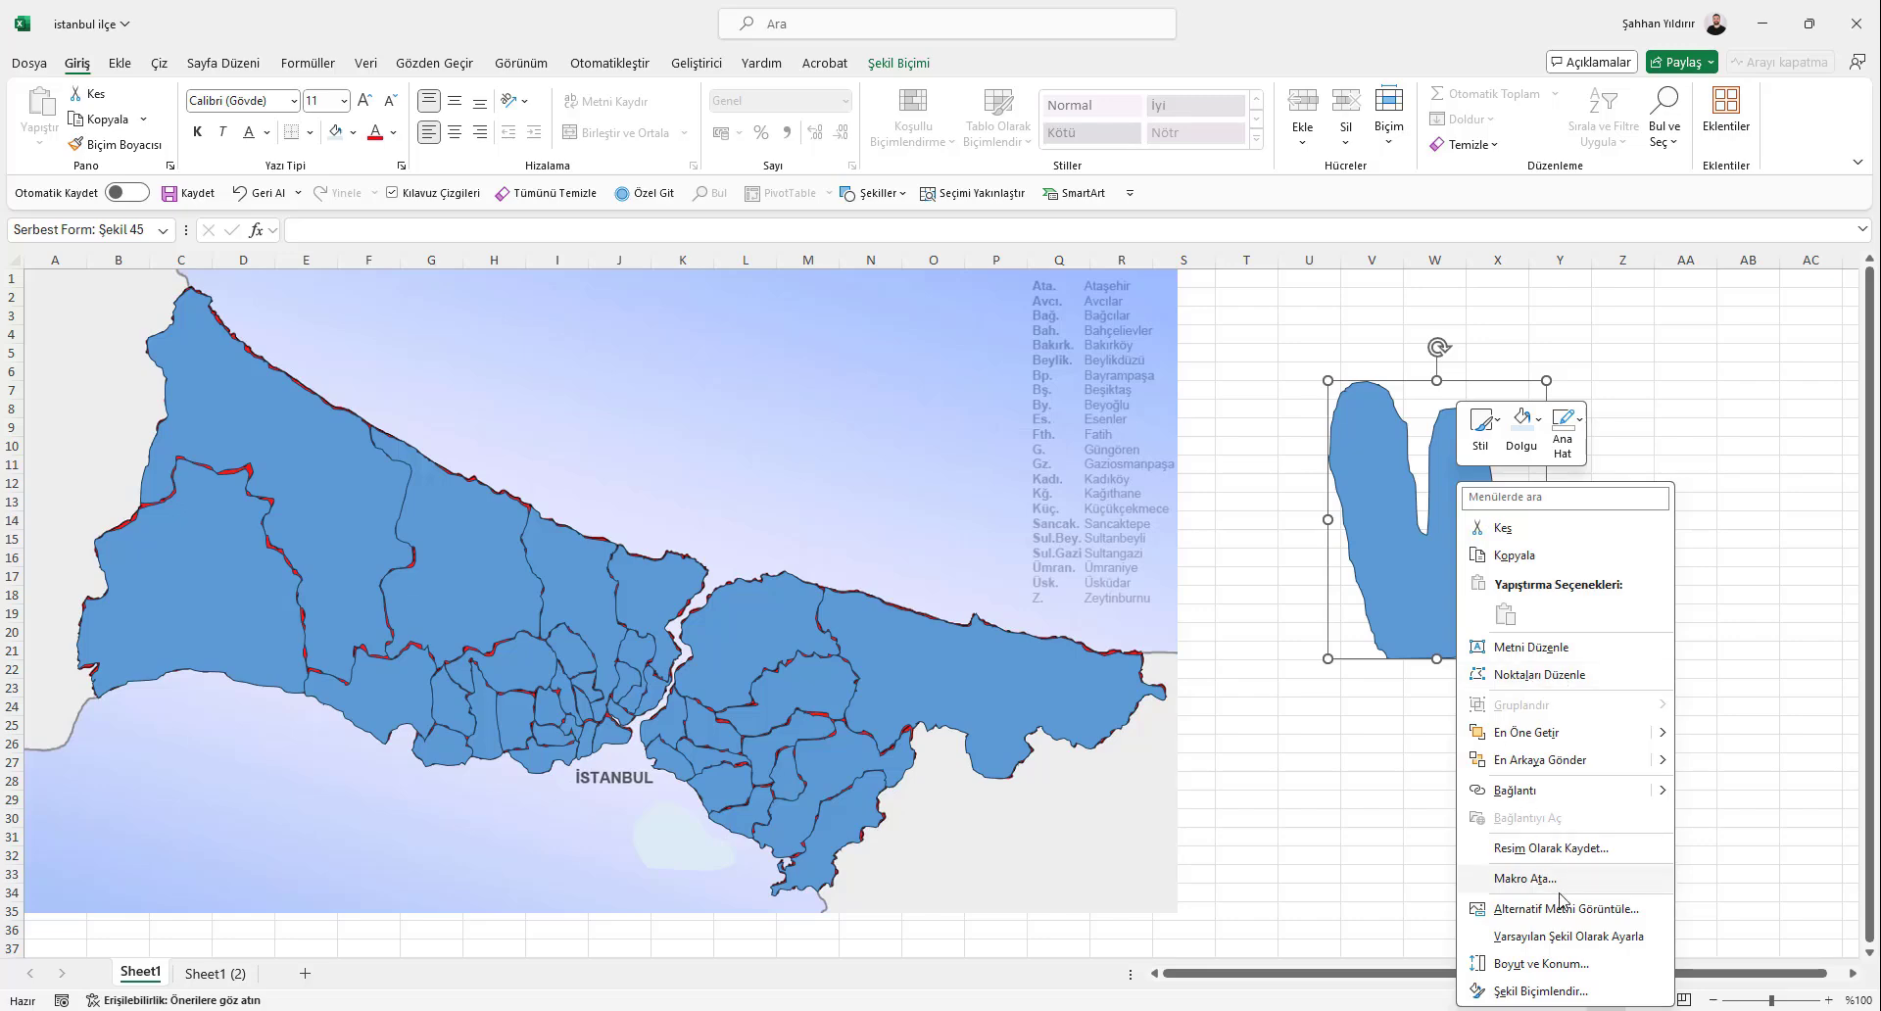
click(1391, 750)
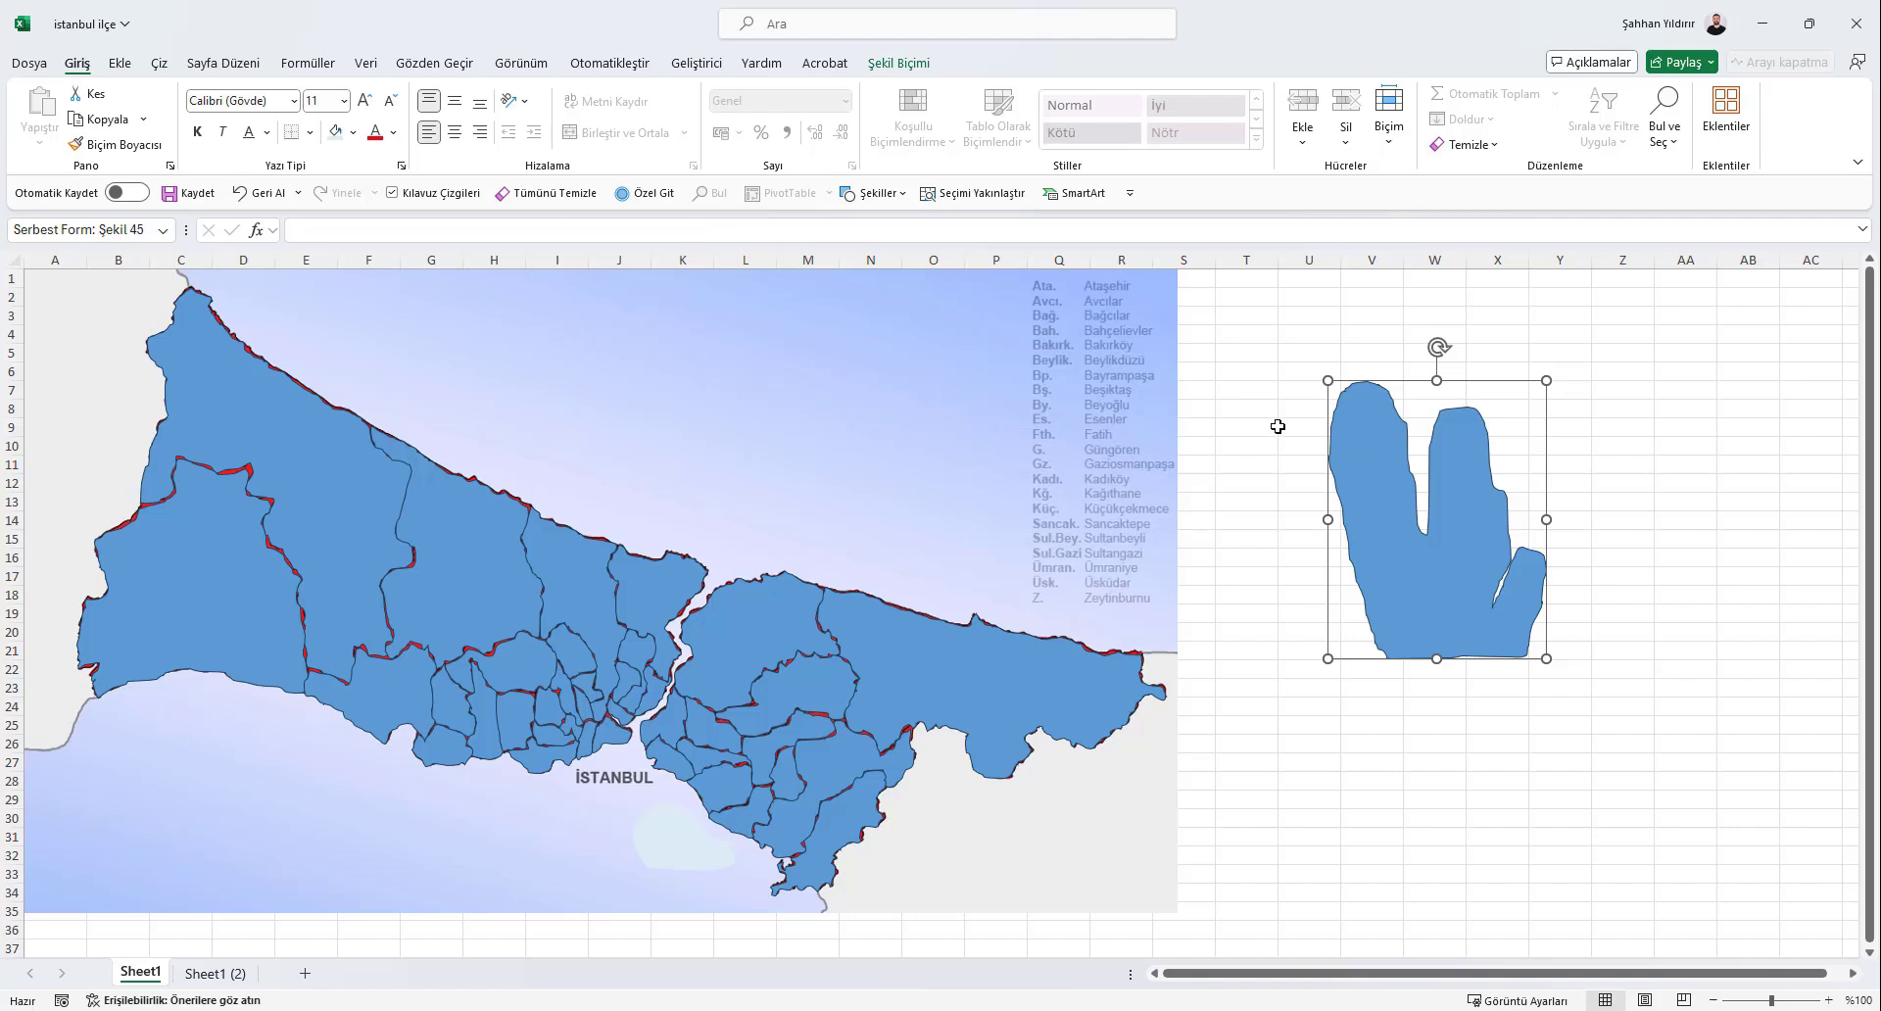
click(899, 63)
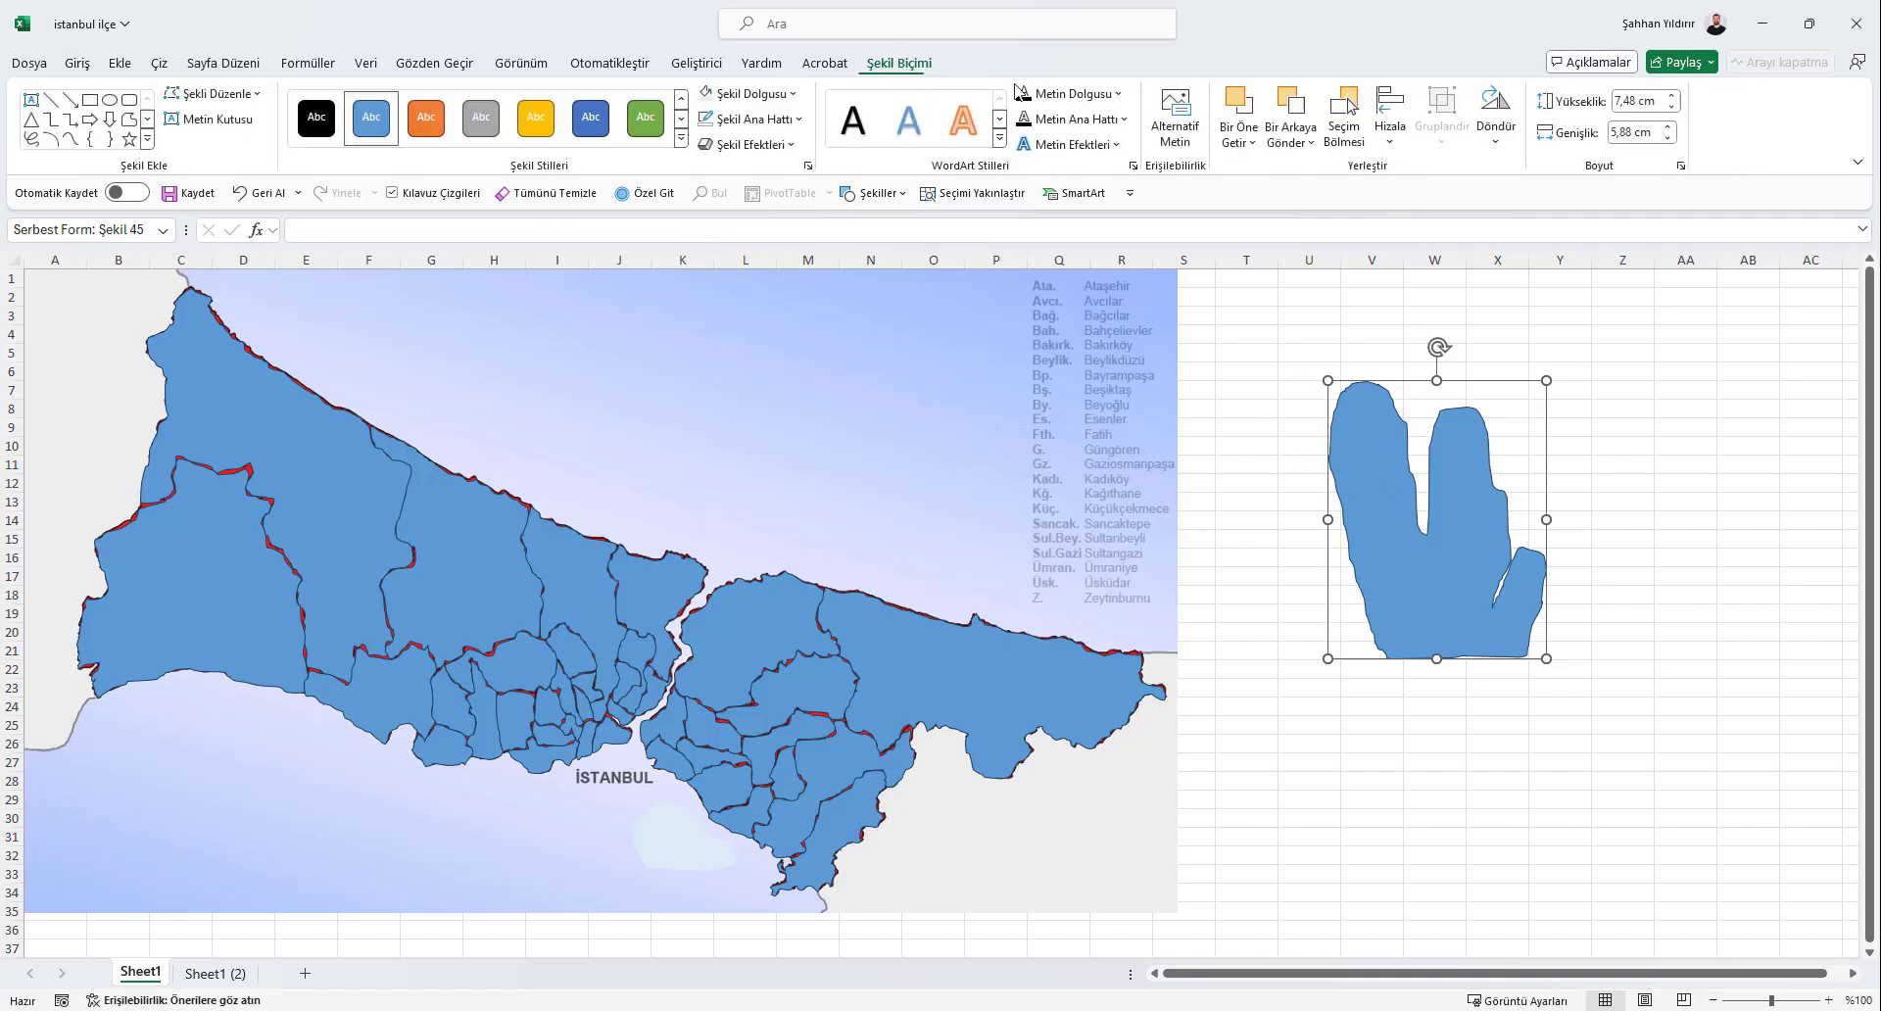
Scroll through the Selection Pane's shape list, then close it and deselect the district piece
click(1341, 147)
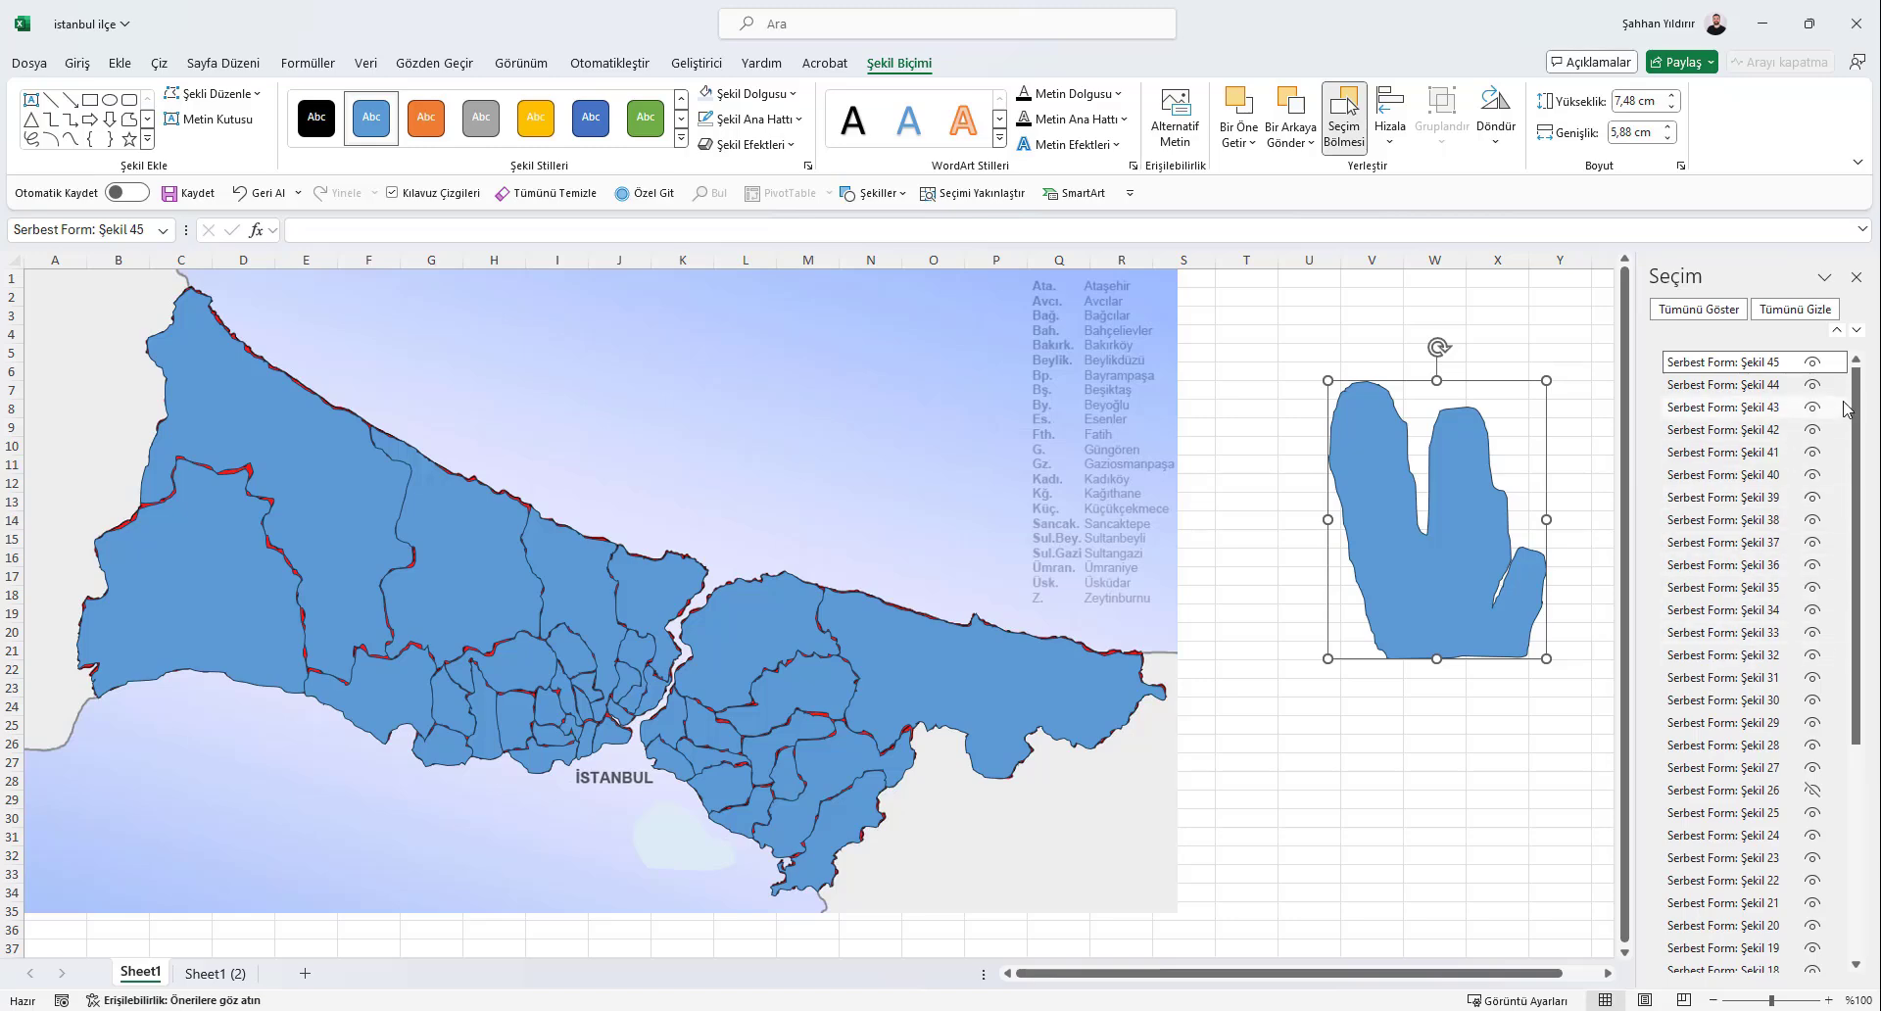
drag(1855, 412, 1855, 623)
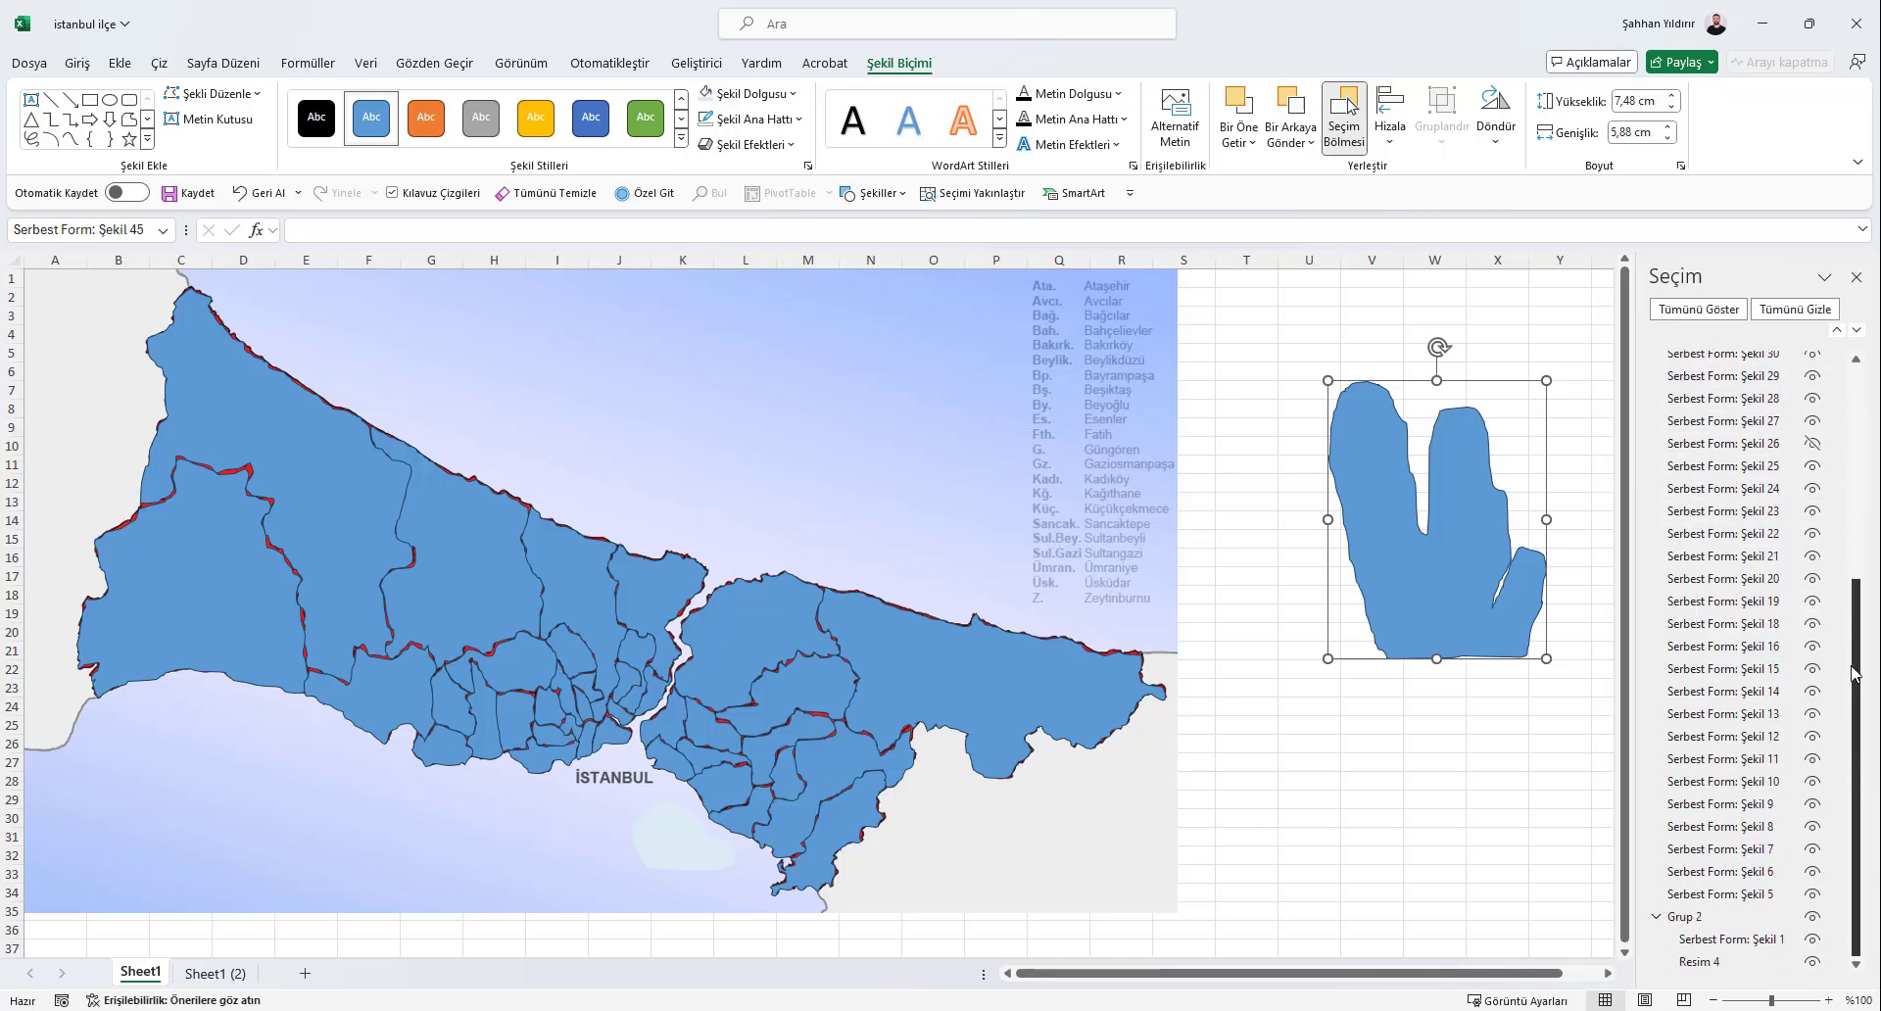
drag(1852, 700, 1858, 461)
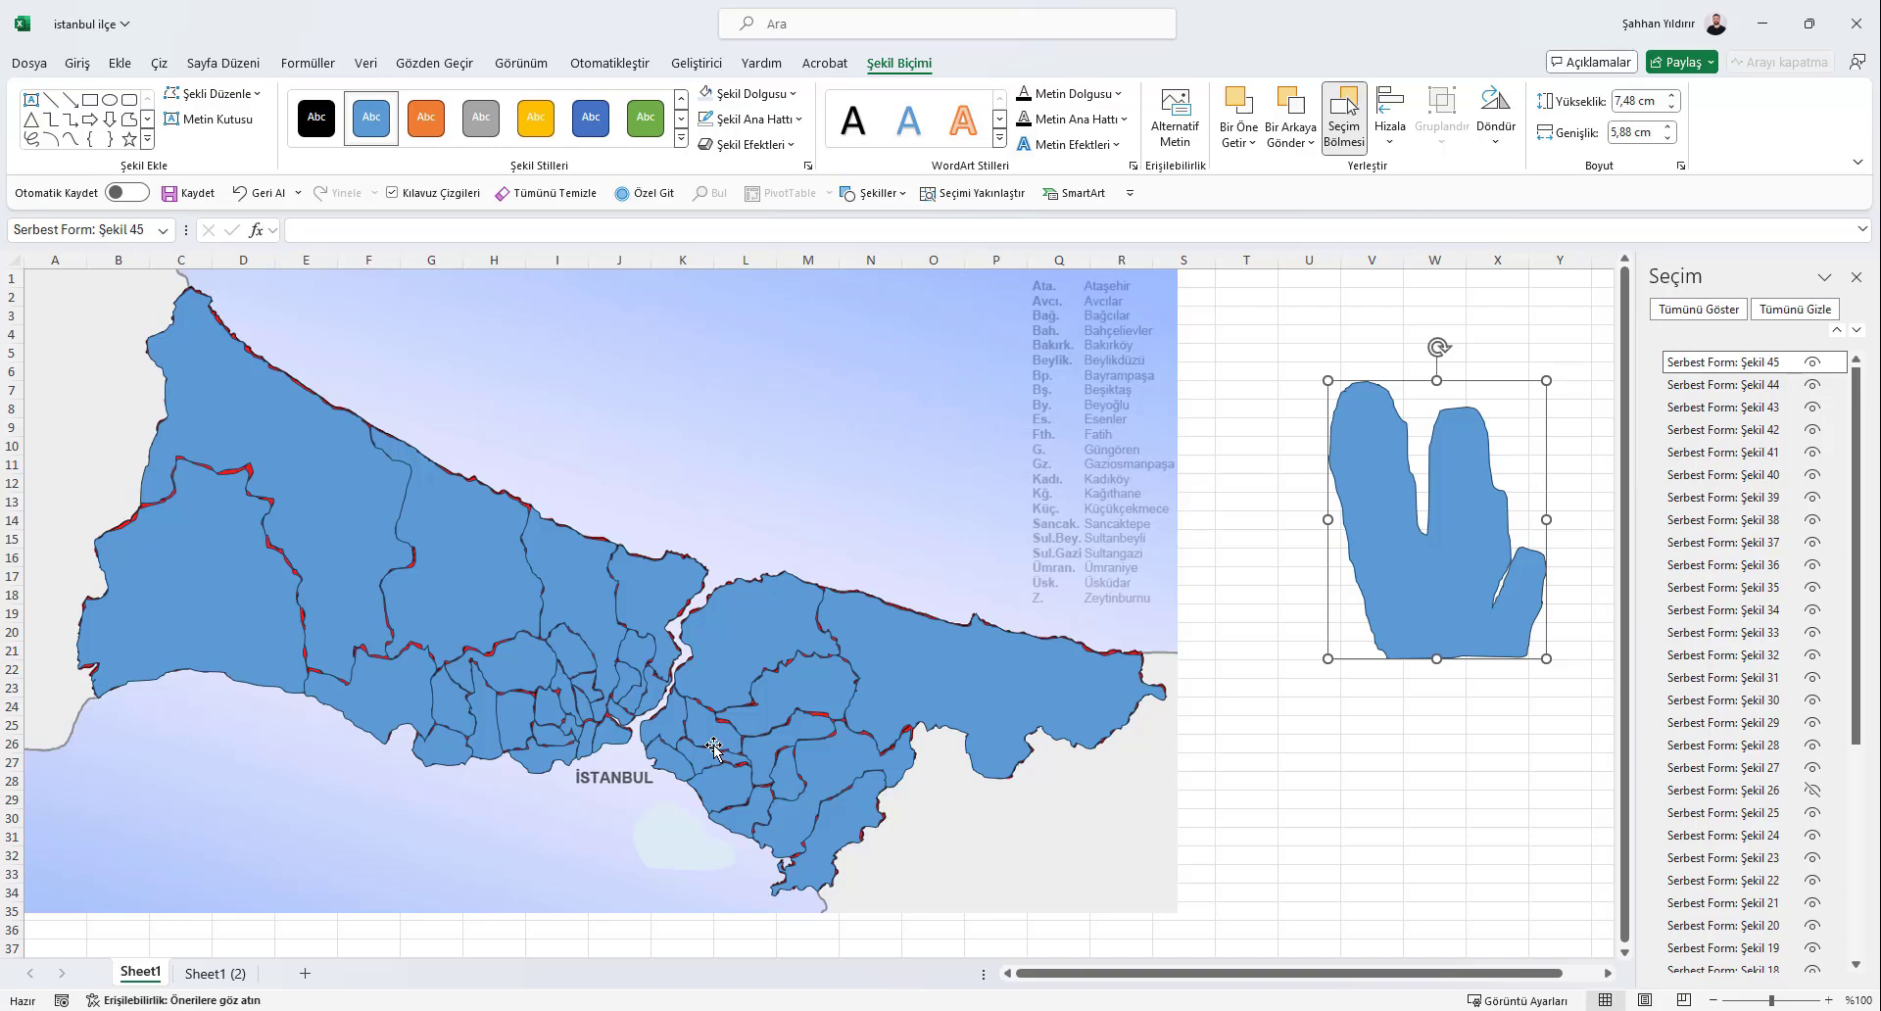
click(1858, 278)
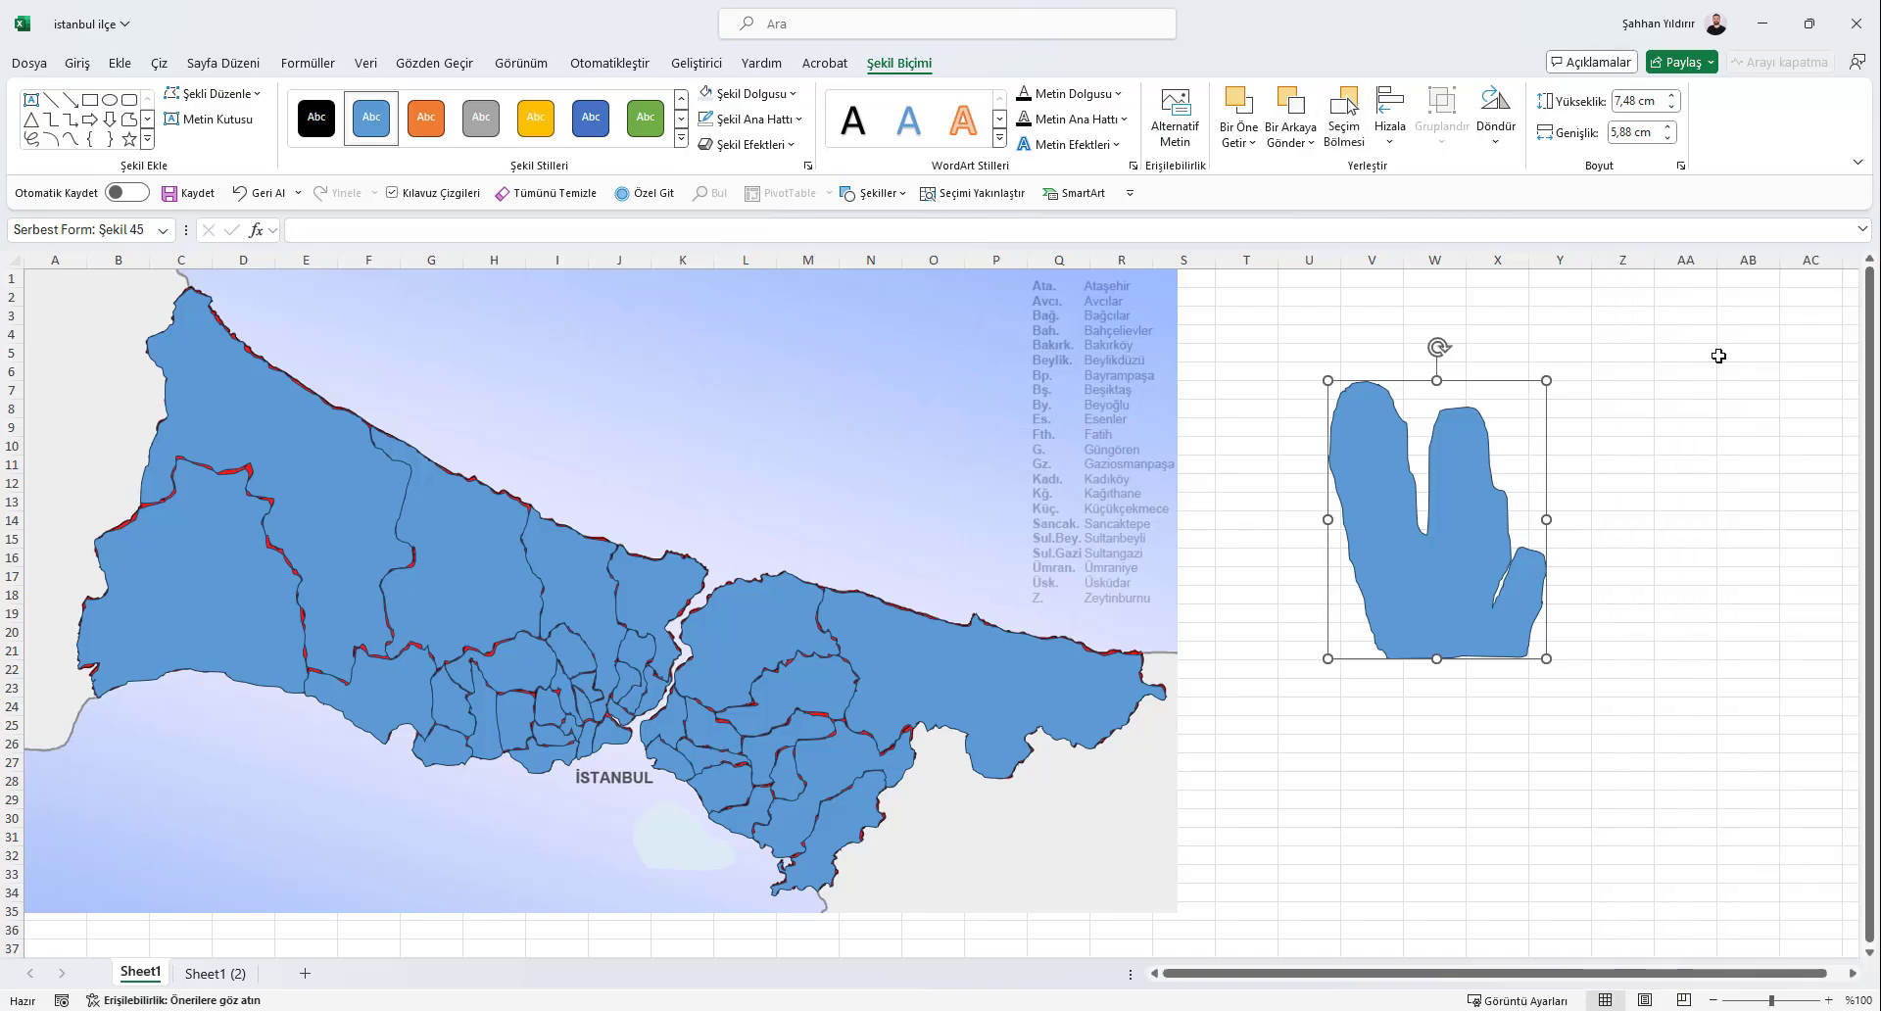
click(1610, 483)
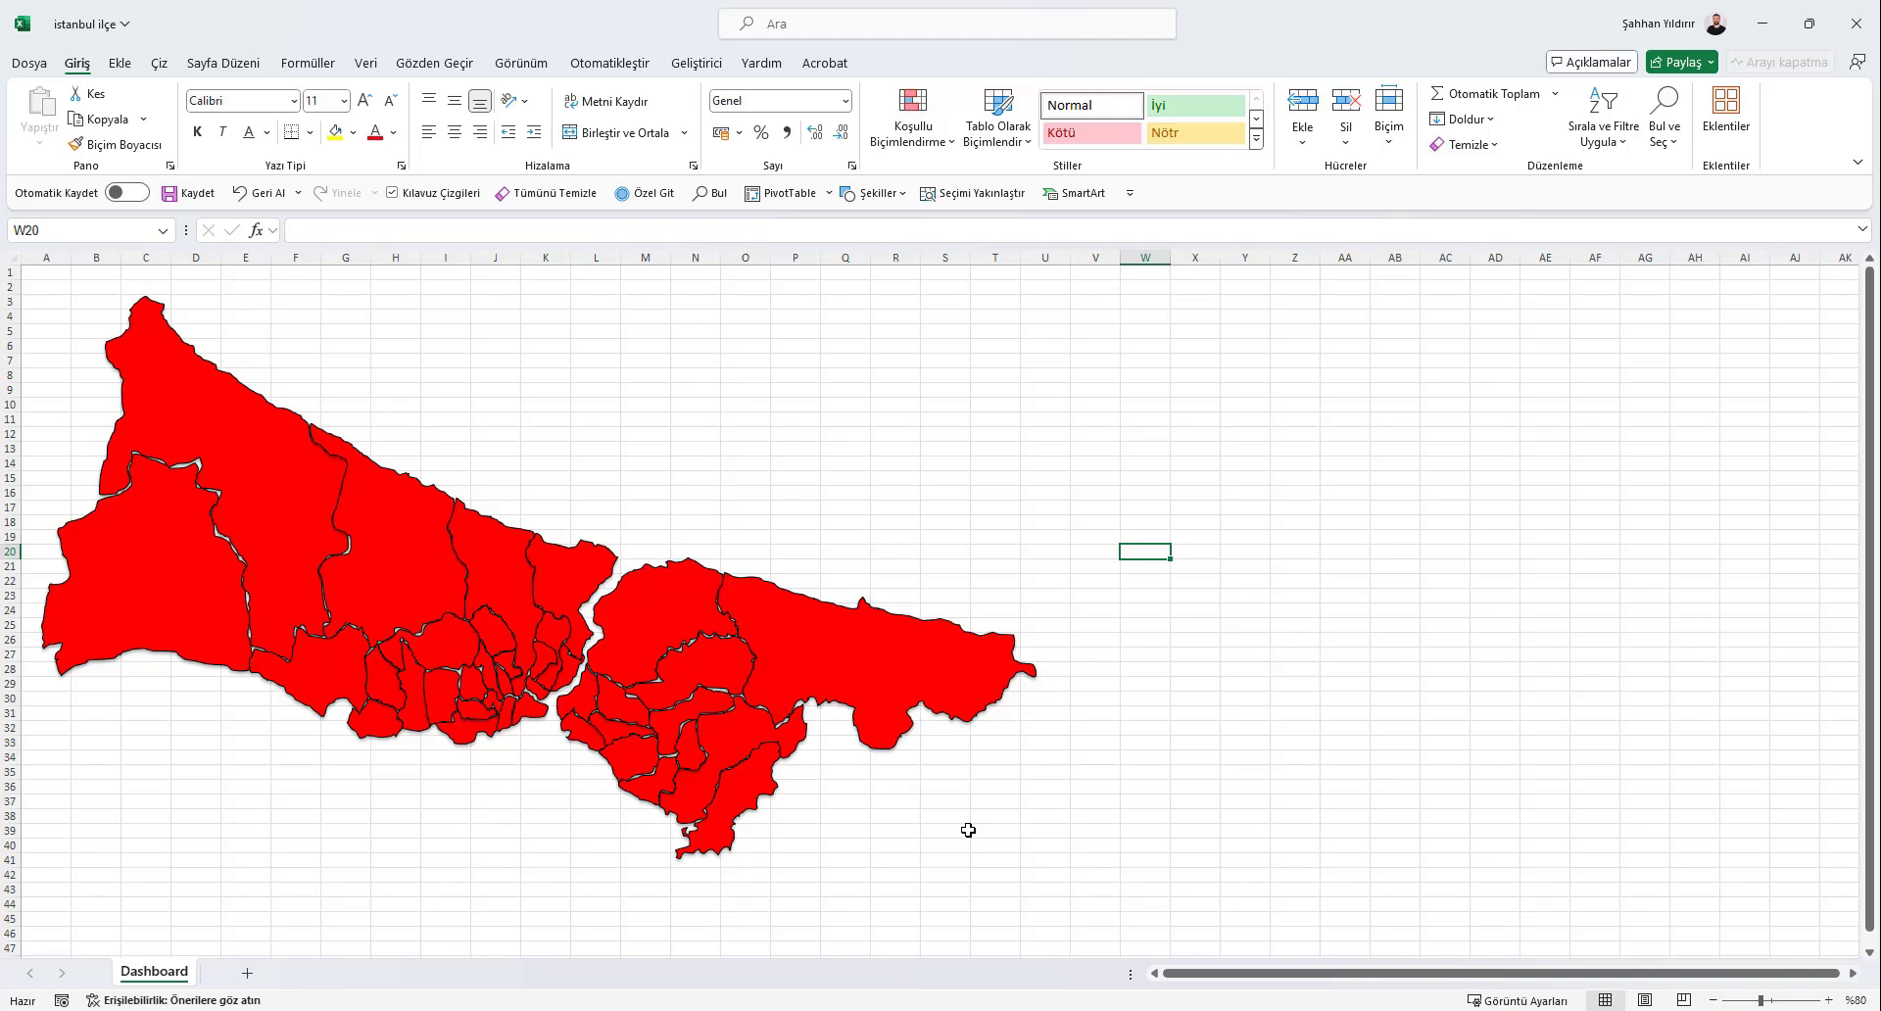
Check the names of the Silivri, Çatalca, Arnavutköy, Sarıyer, Beykoz and Şile shapes, then select cell O15
click(164, 555)
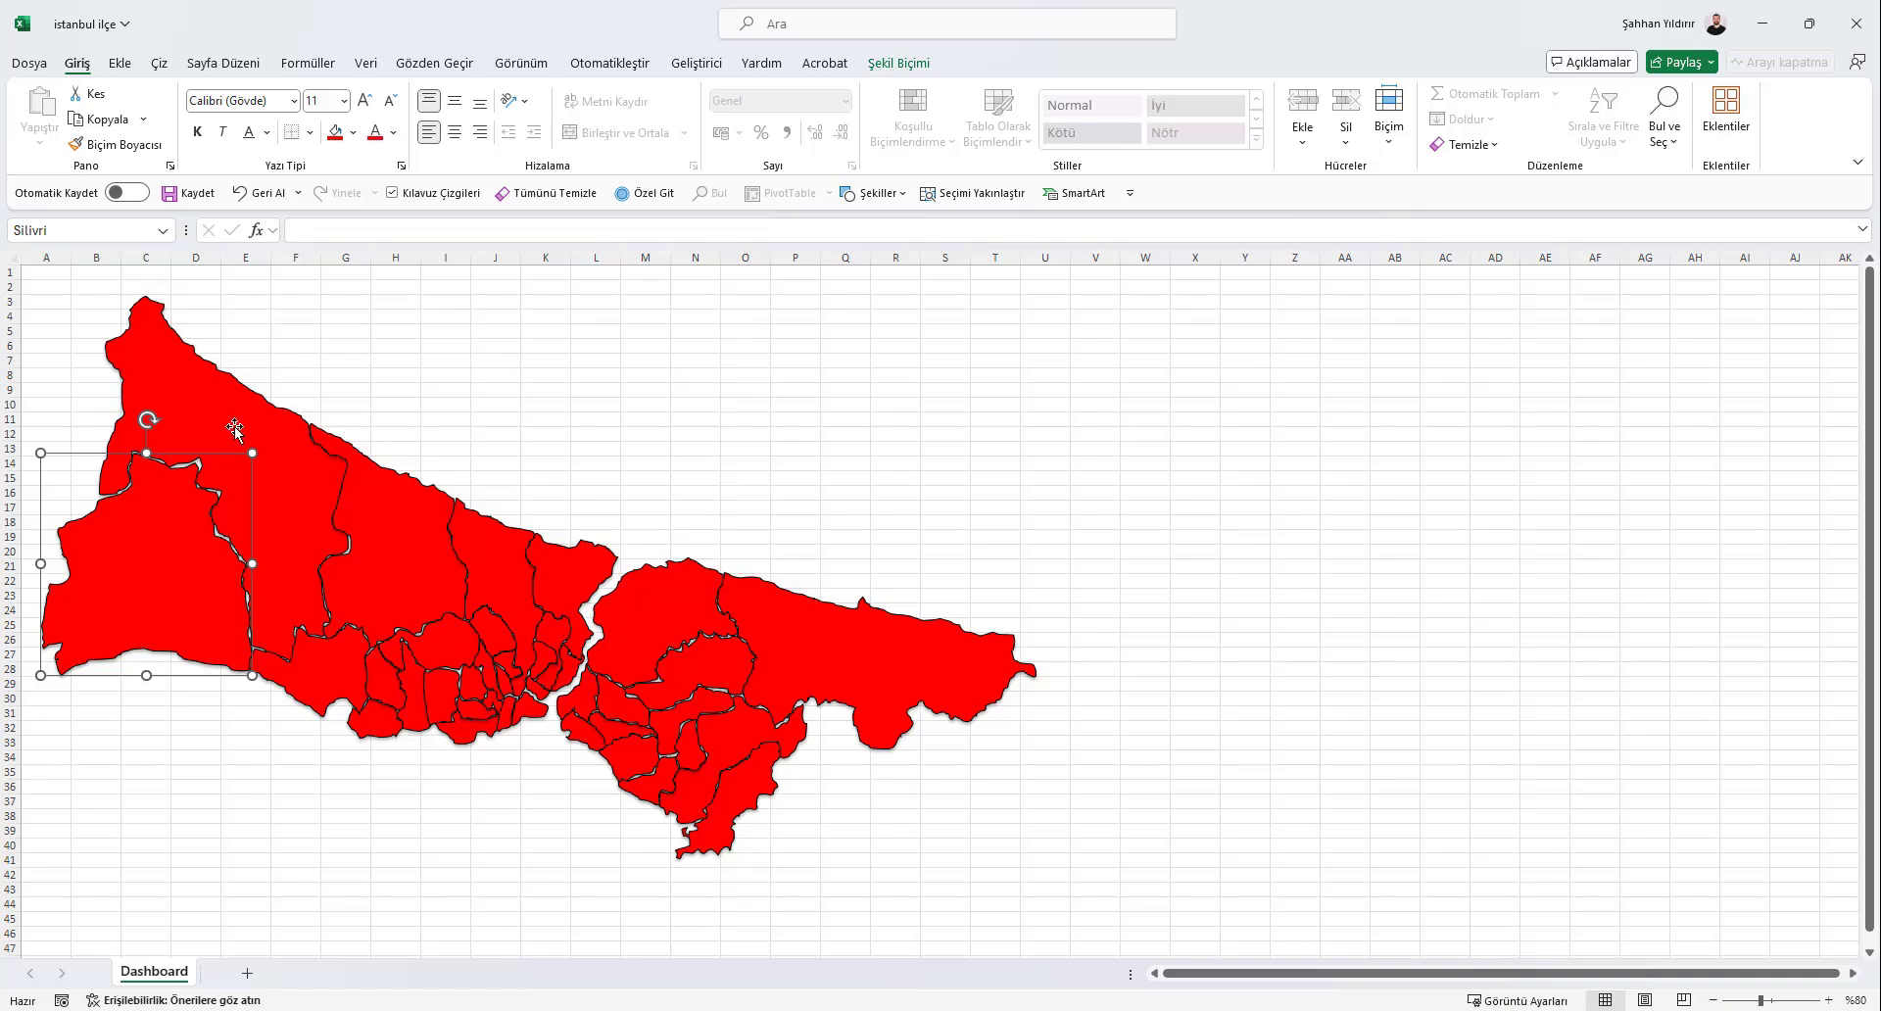
click(235, 428)
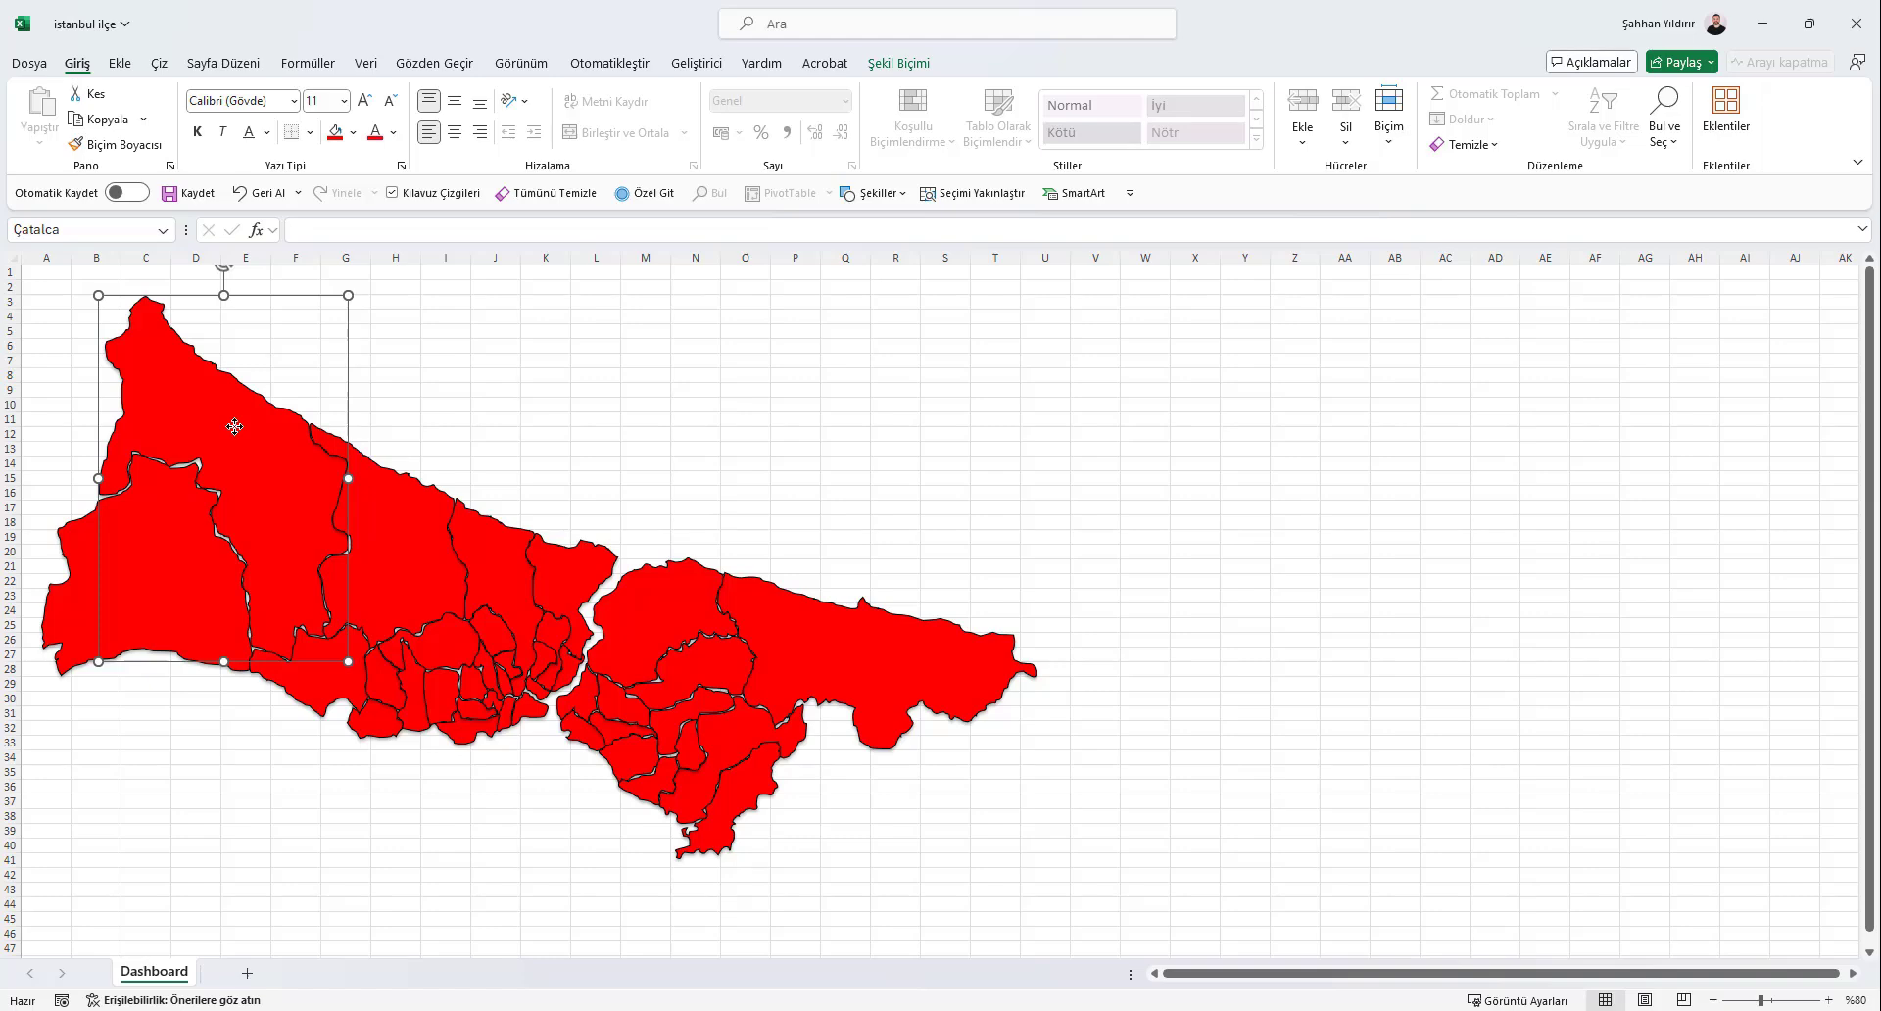
click(391, 553)
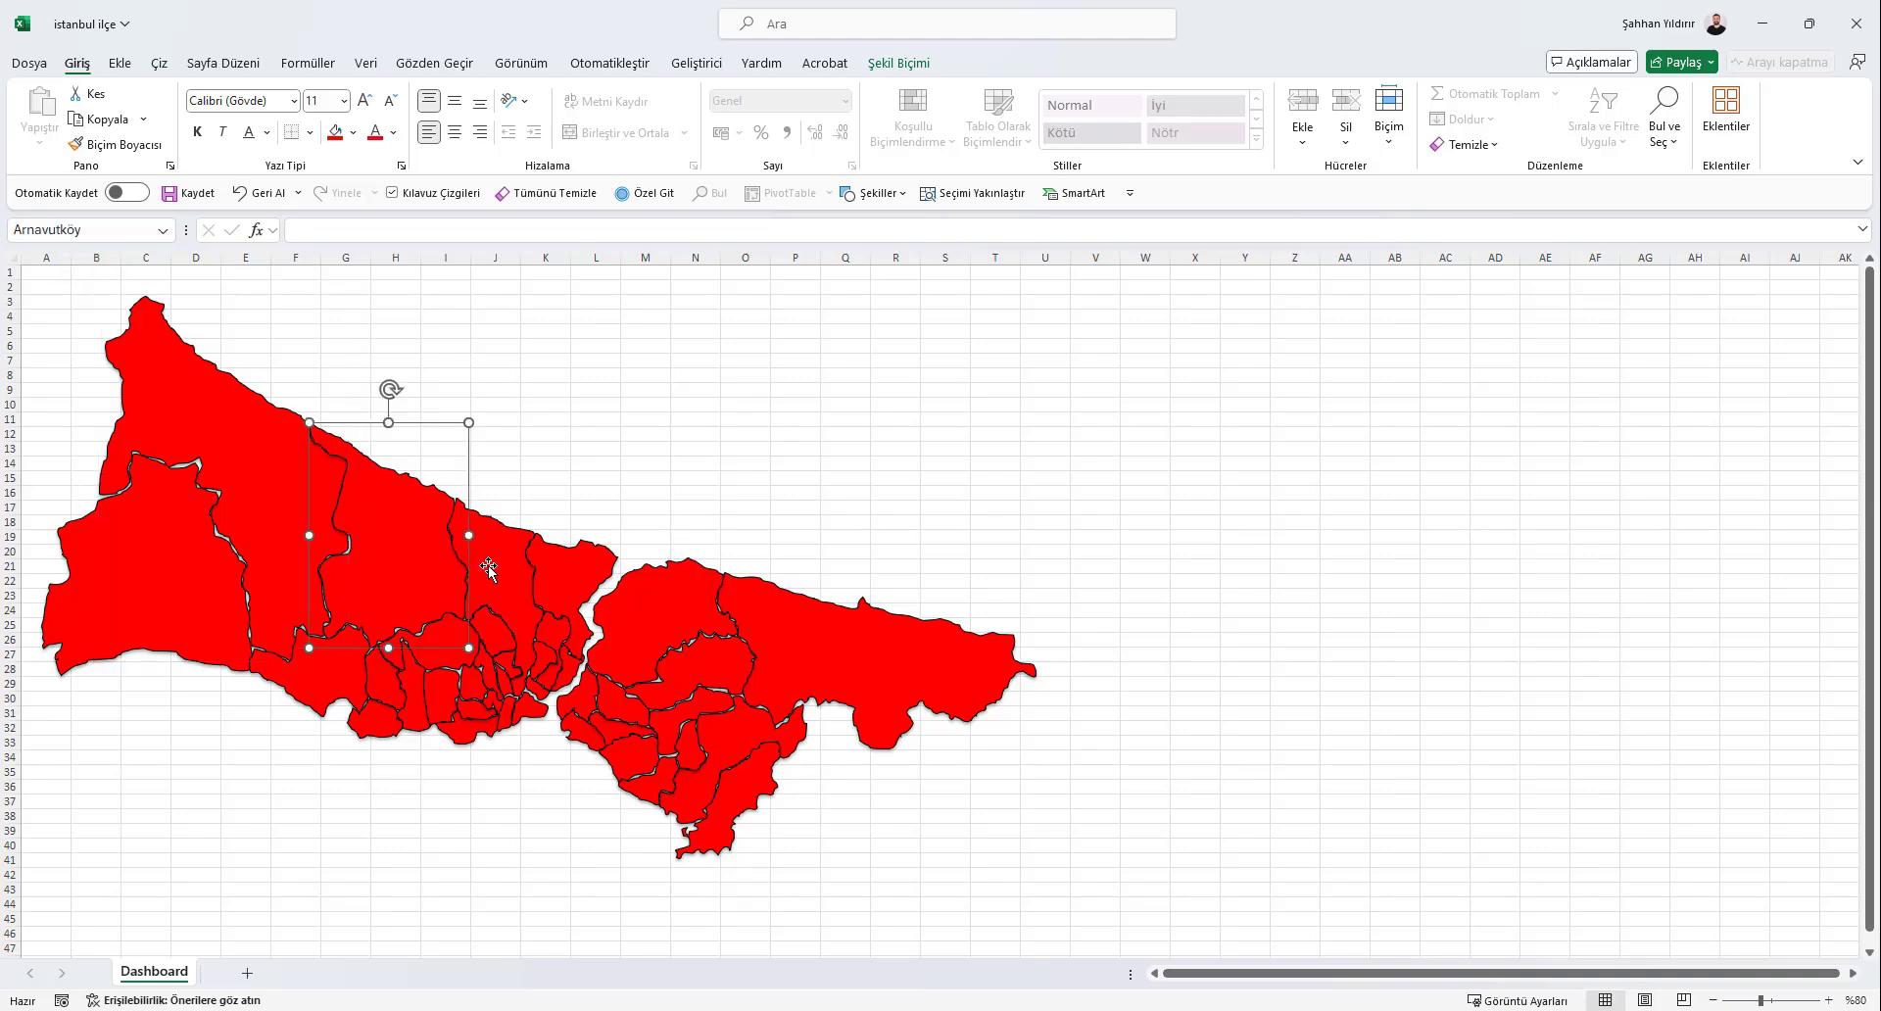
click(534, 568)
click(659, 603)
click(812, 624)
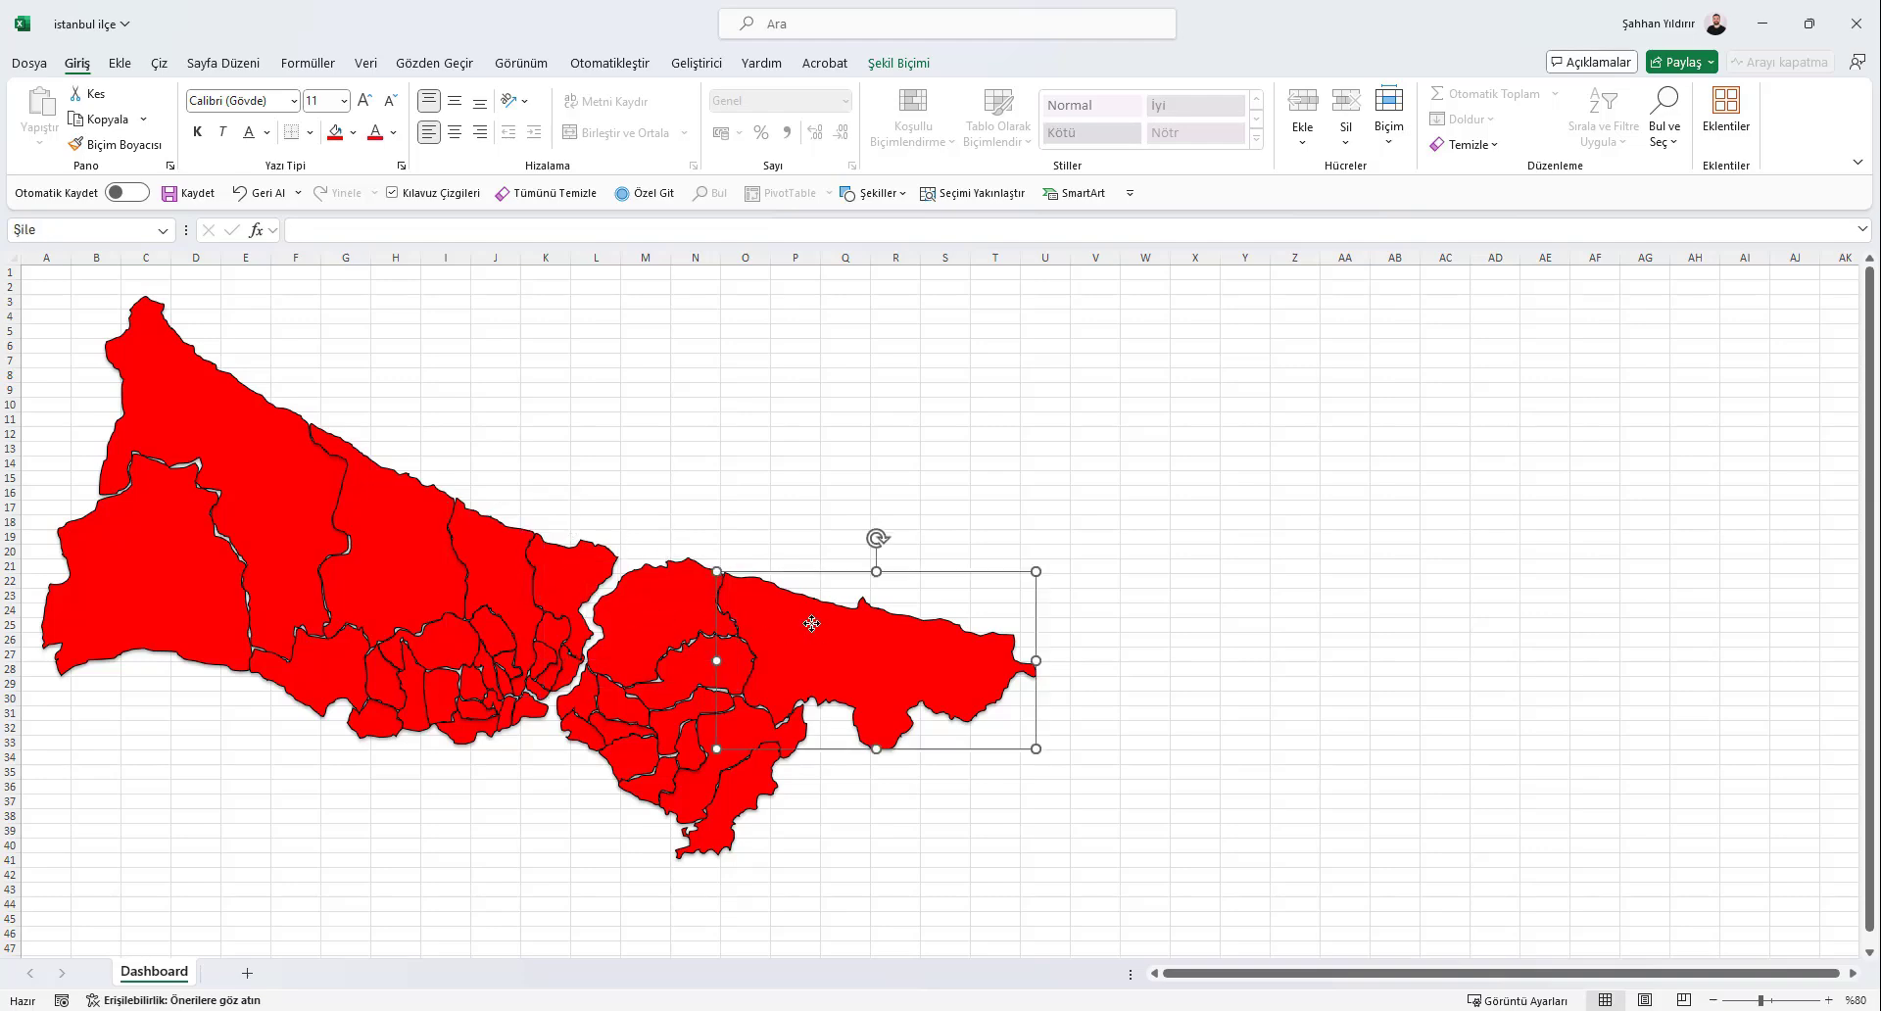
click(749, 480)
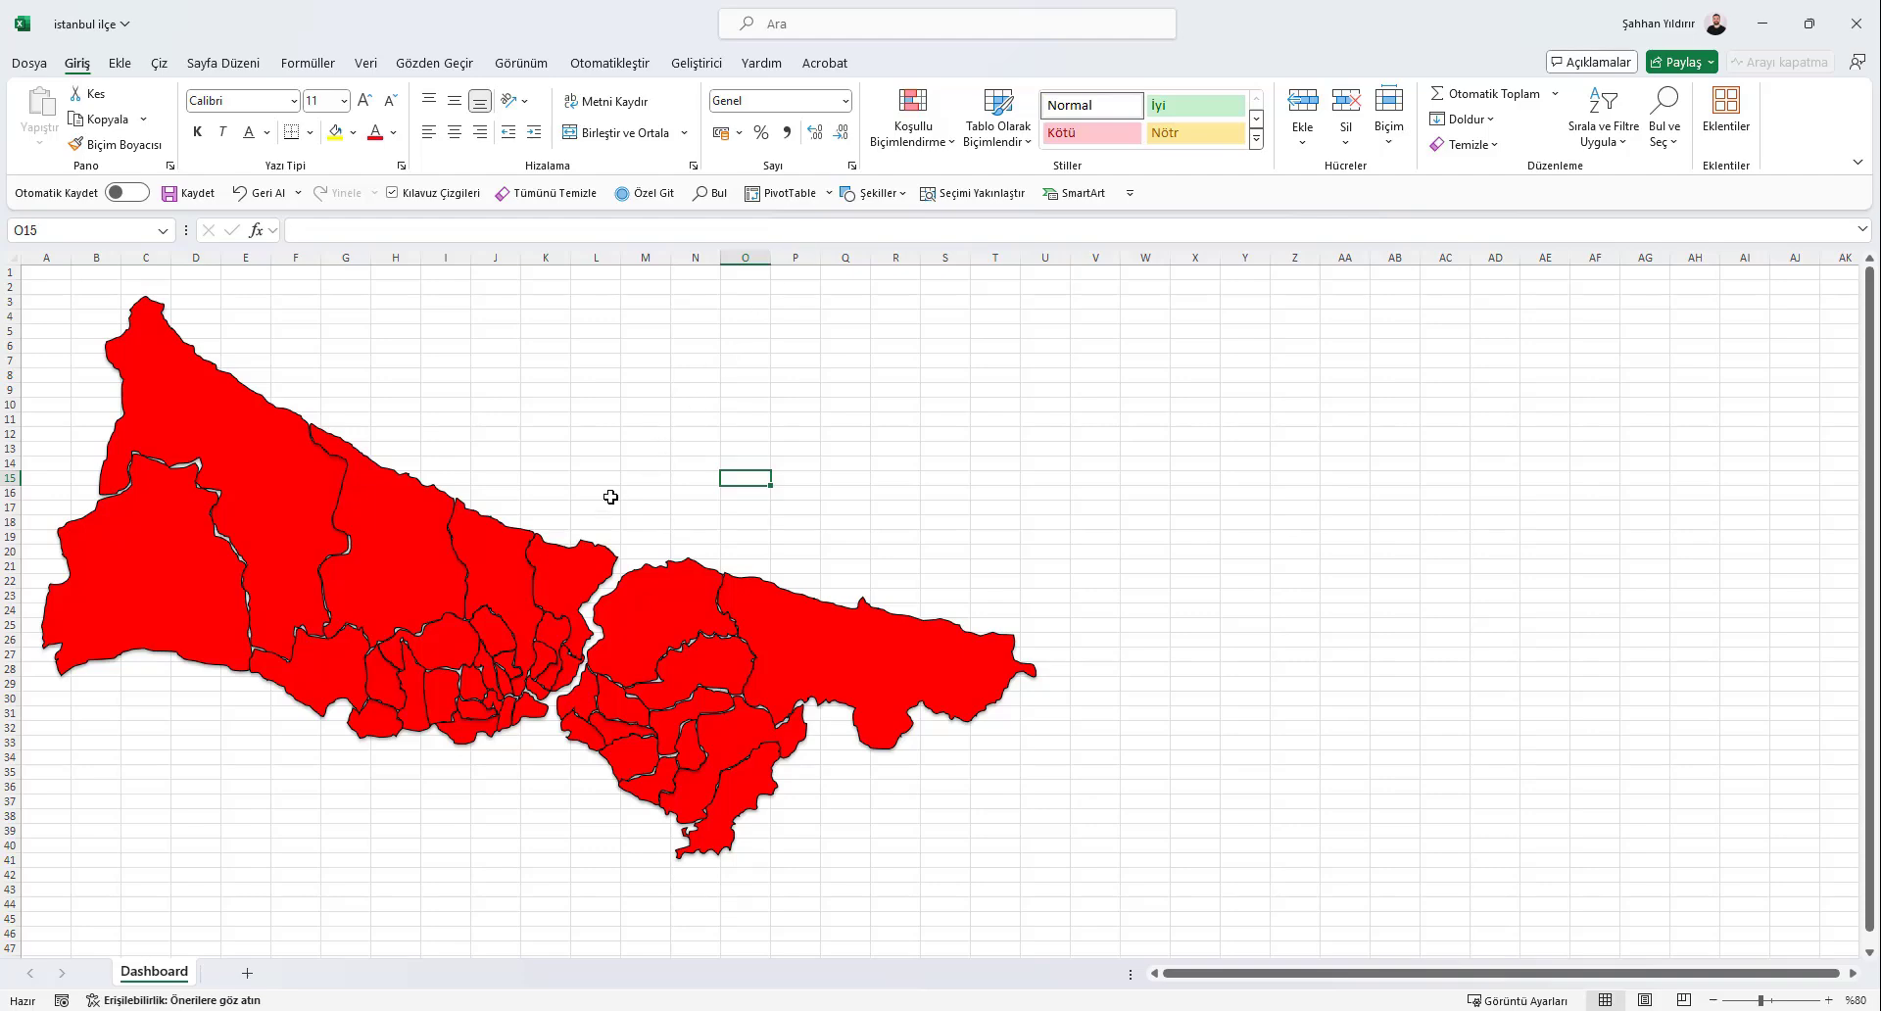
In Find & Select > Go To Special, choose the Objects option
click(645, 193)
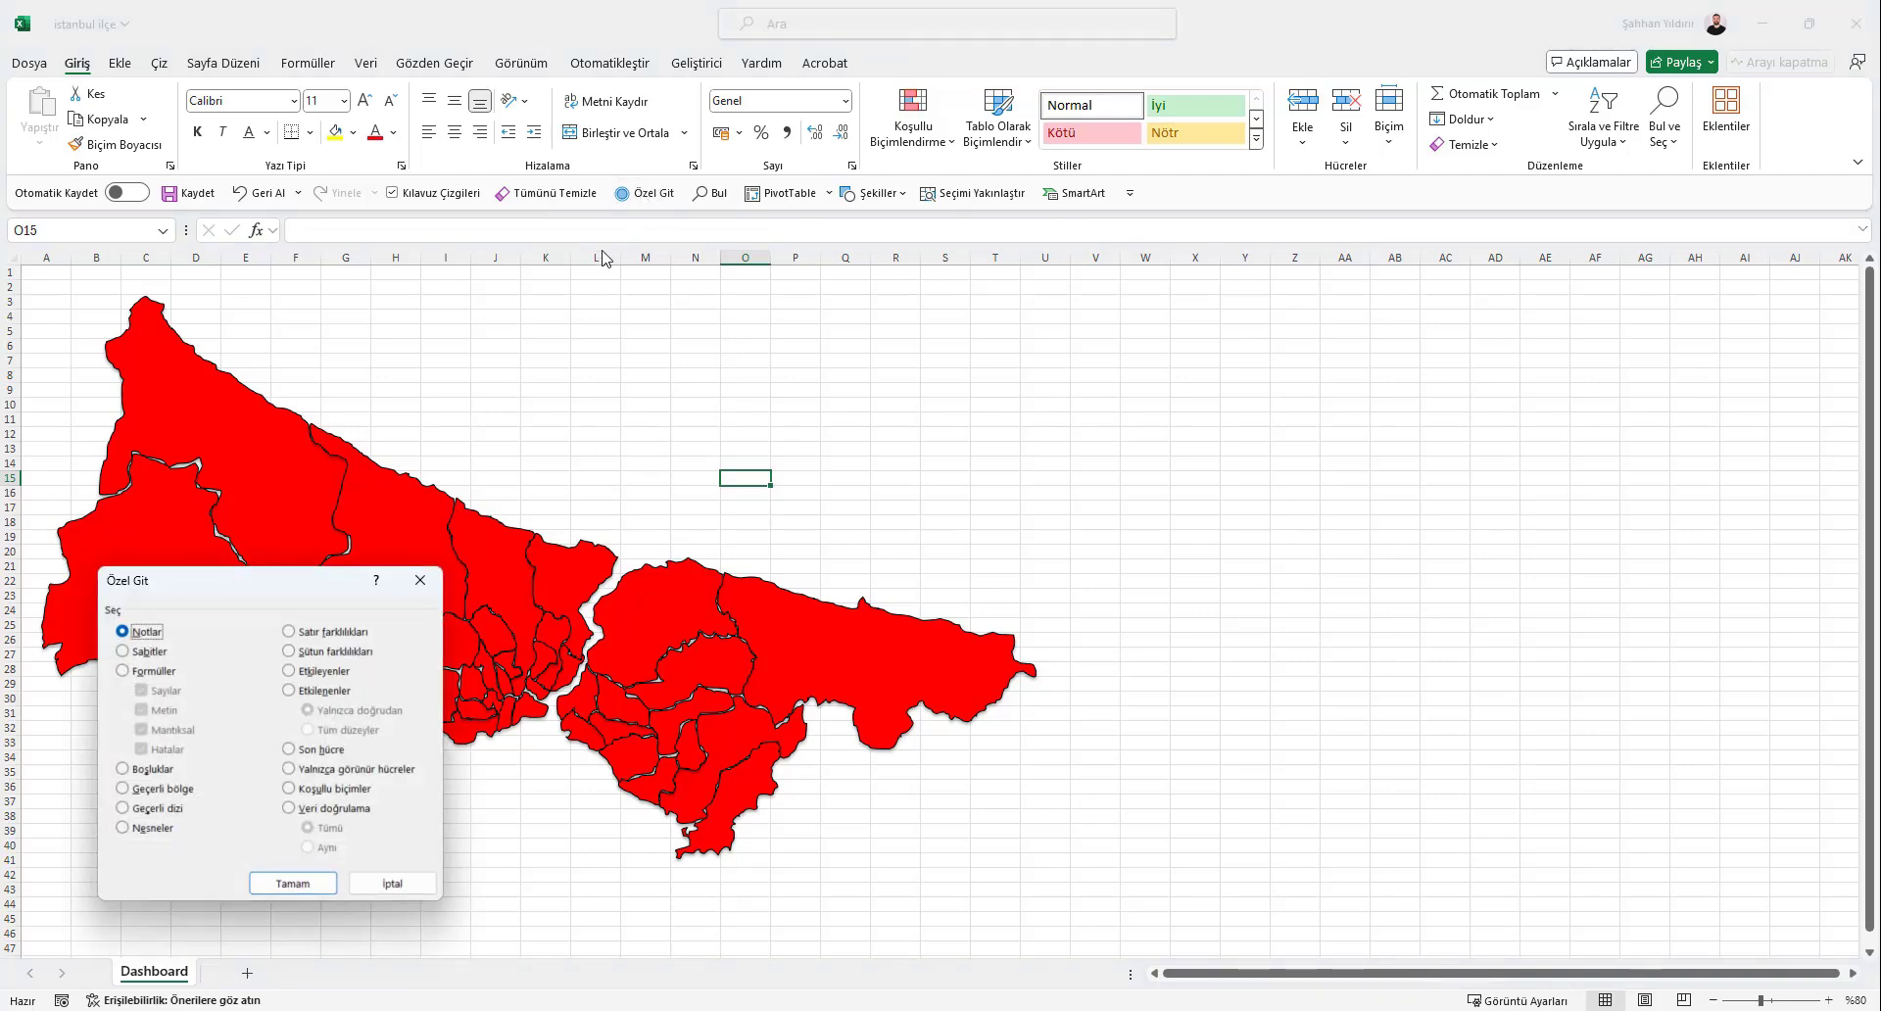
click(421, 581)
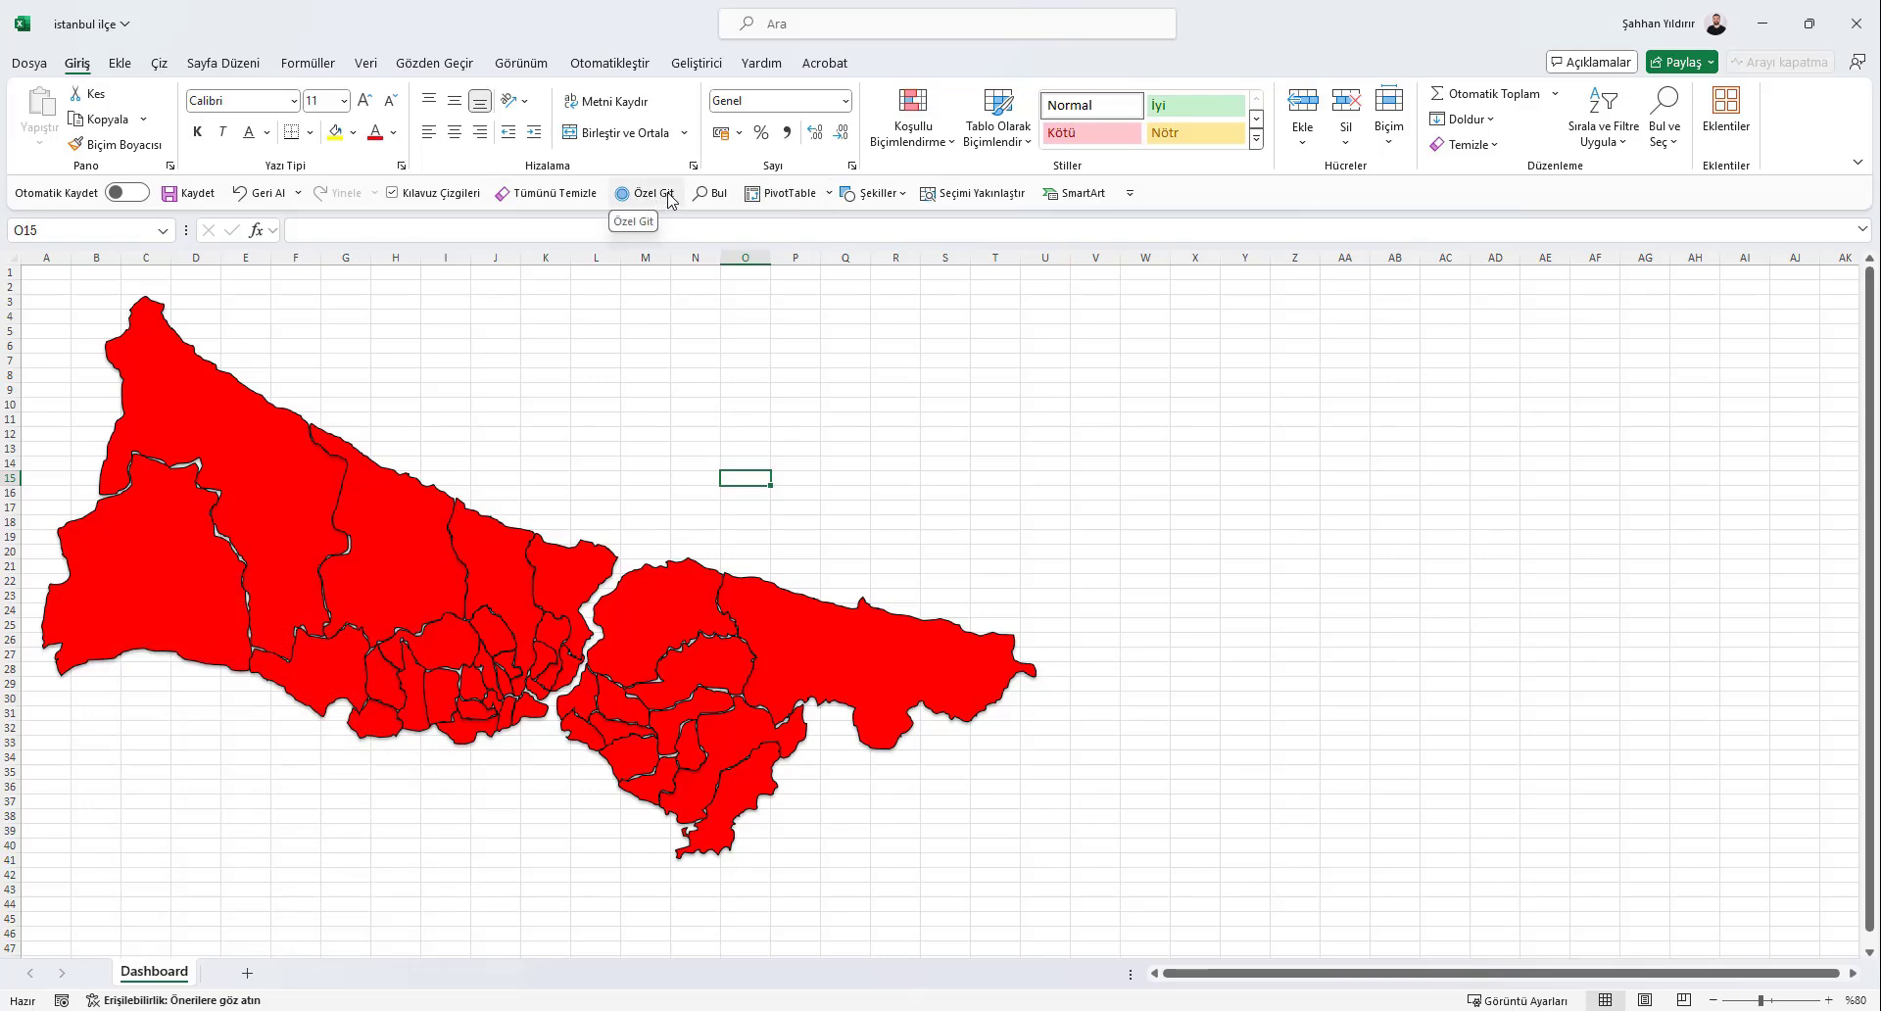
click(1665, 127)
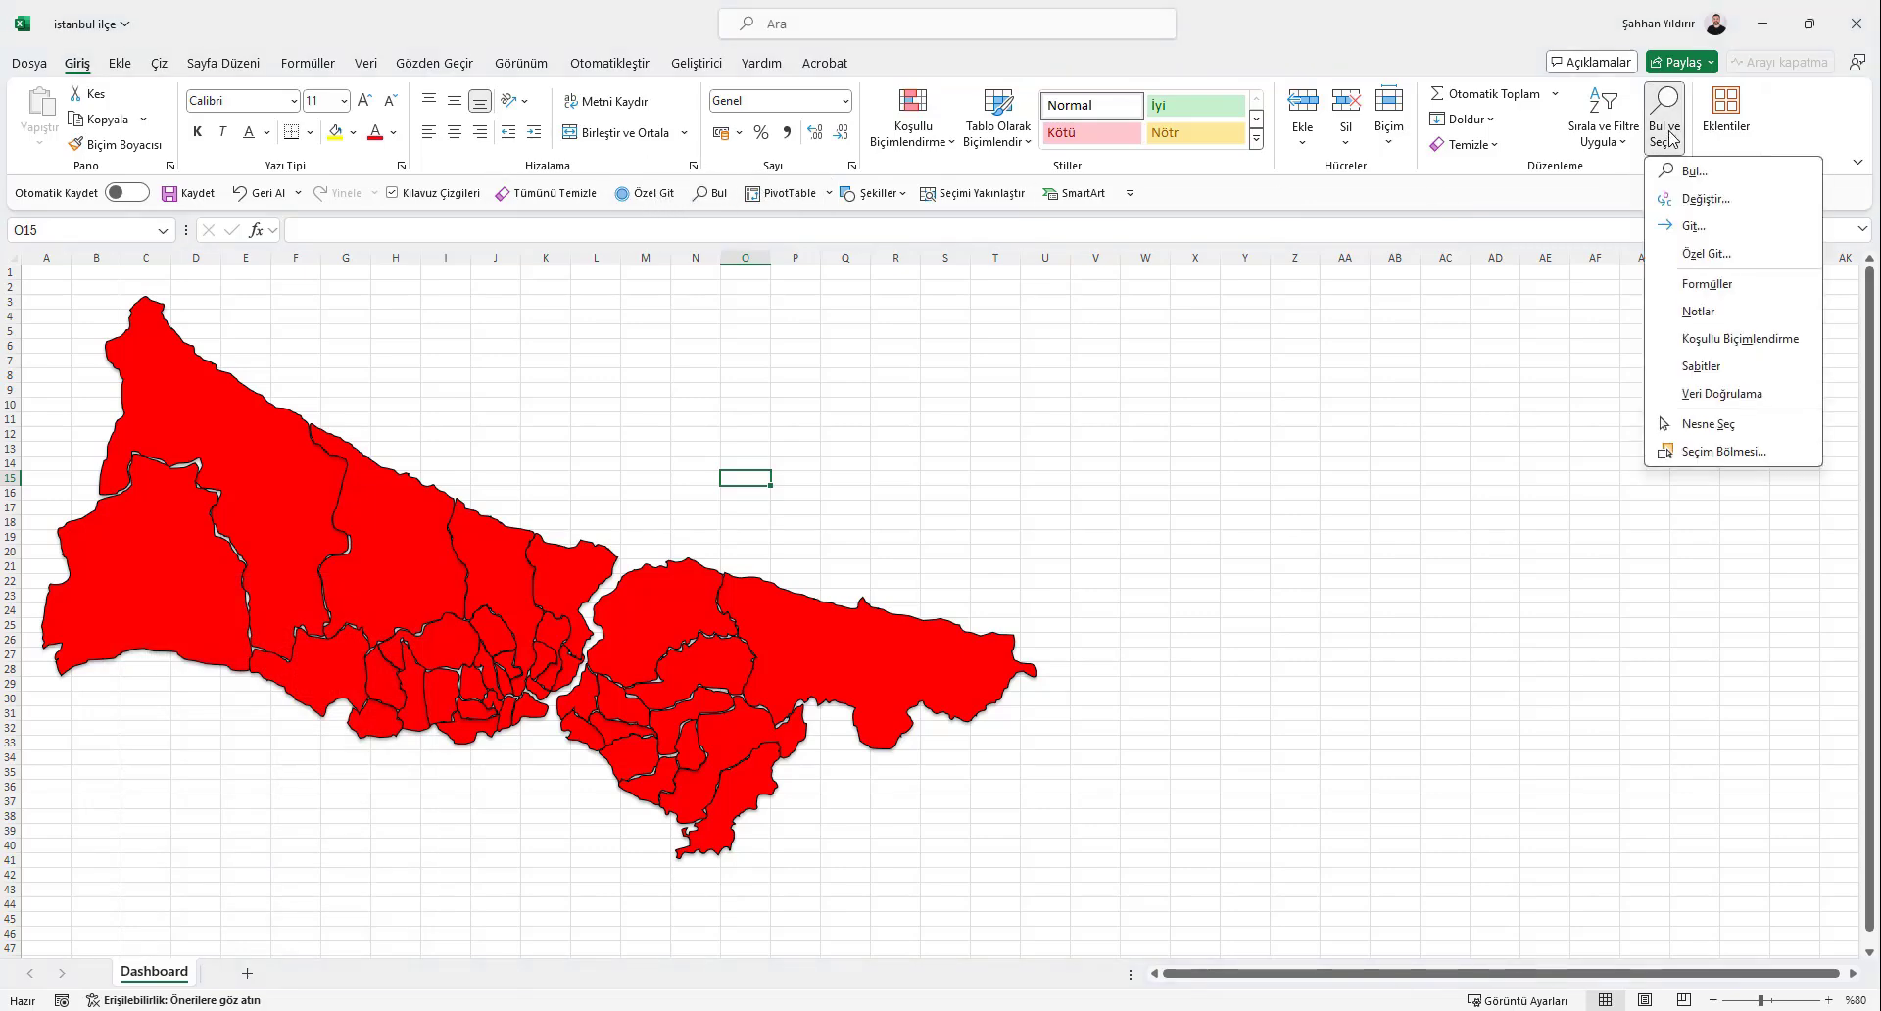
click(1704, 254)
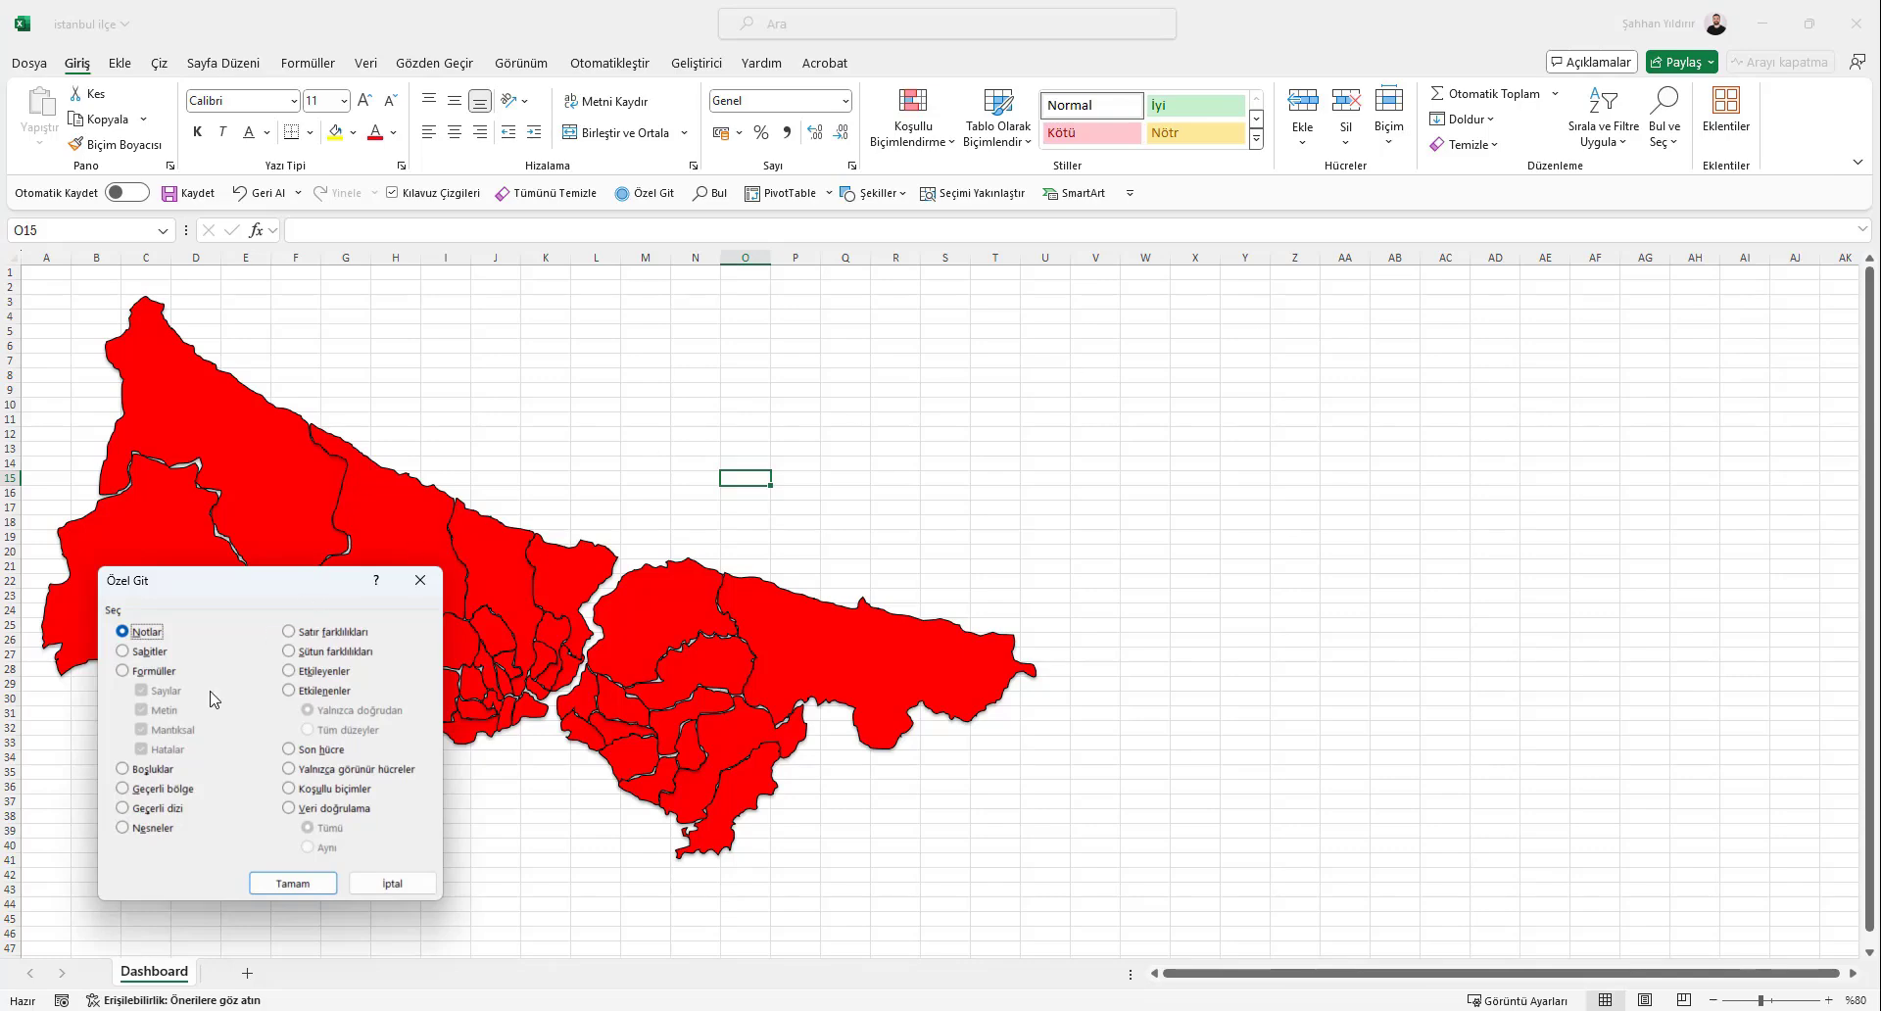
click(145, 831)
Select all objects, then review district names like Tuzla, Kartal and Maltepe in the Selection Pane
click(292, 883)
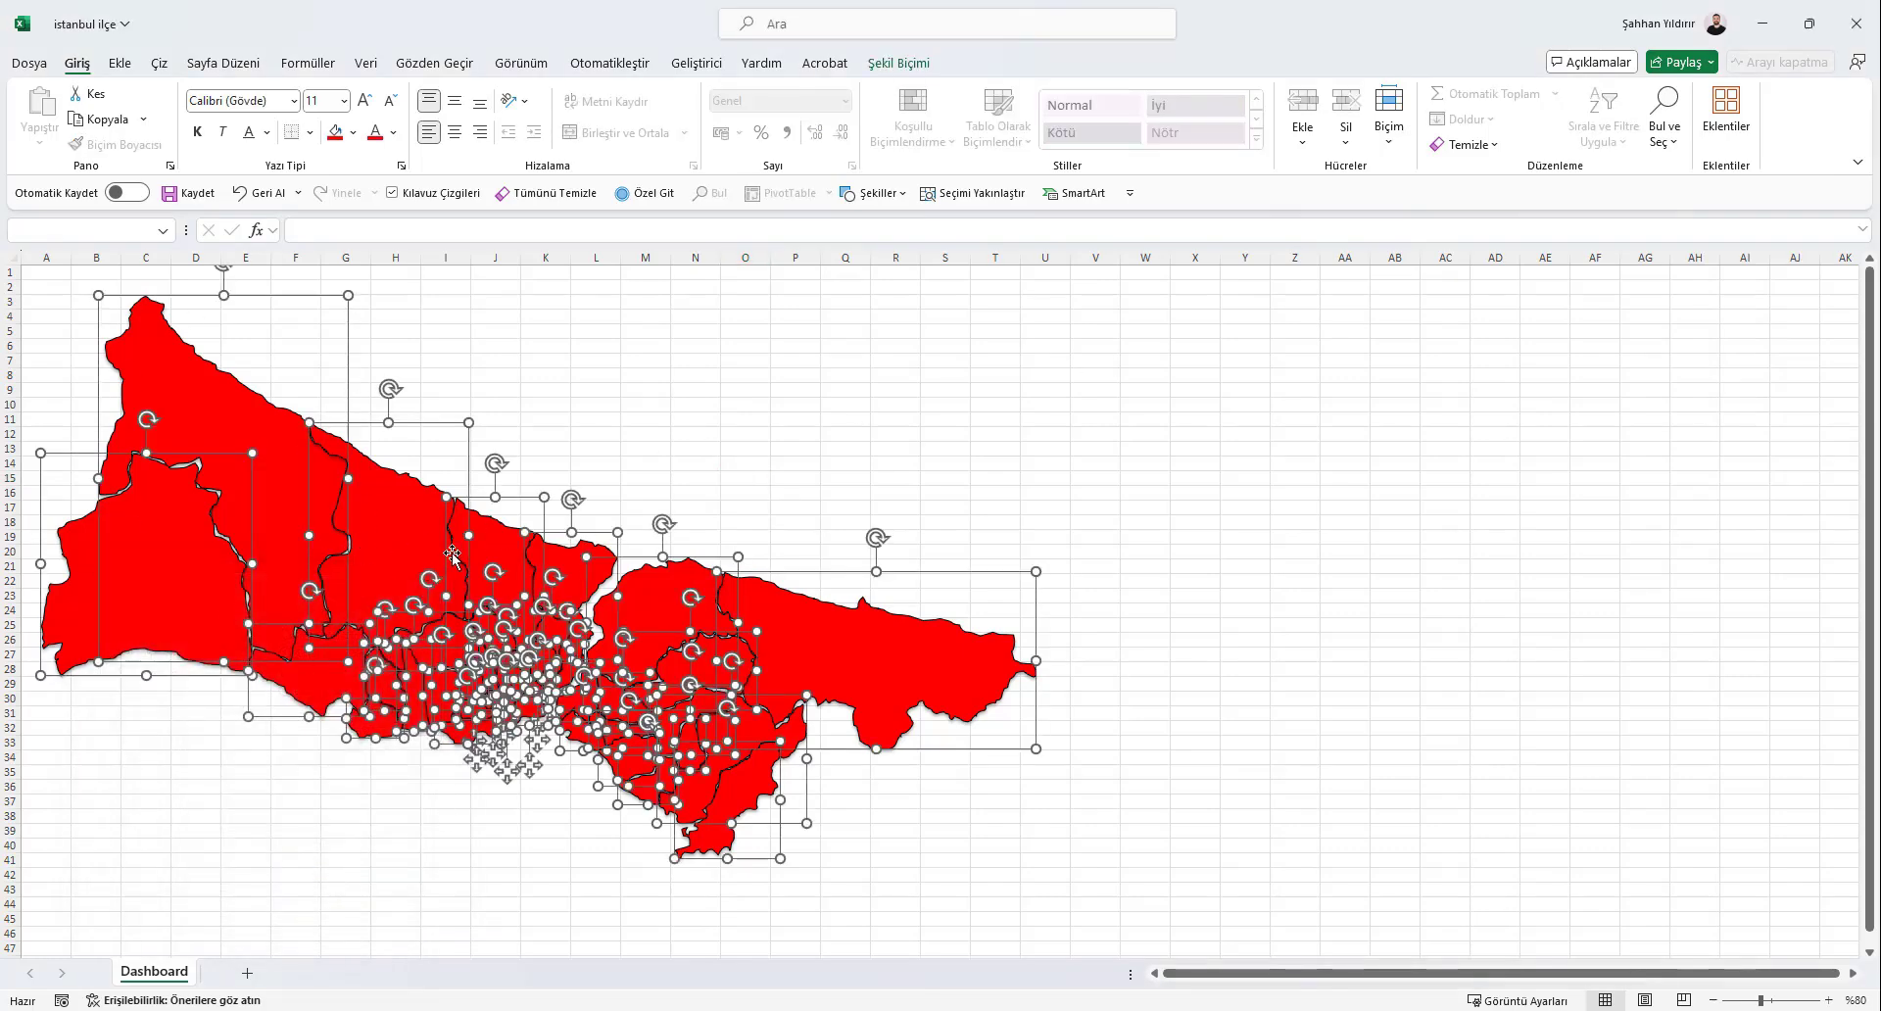
click(921, 65)
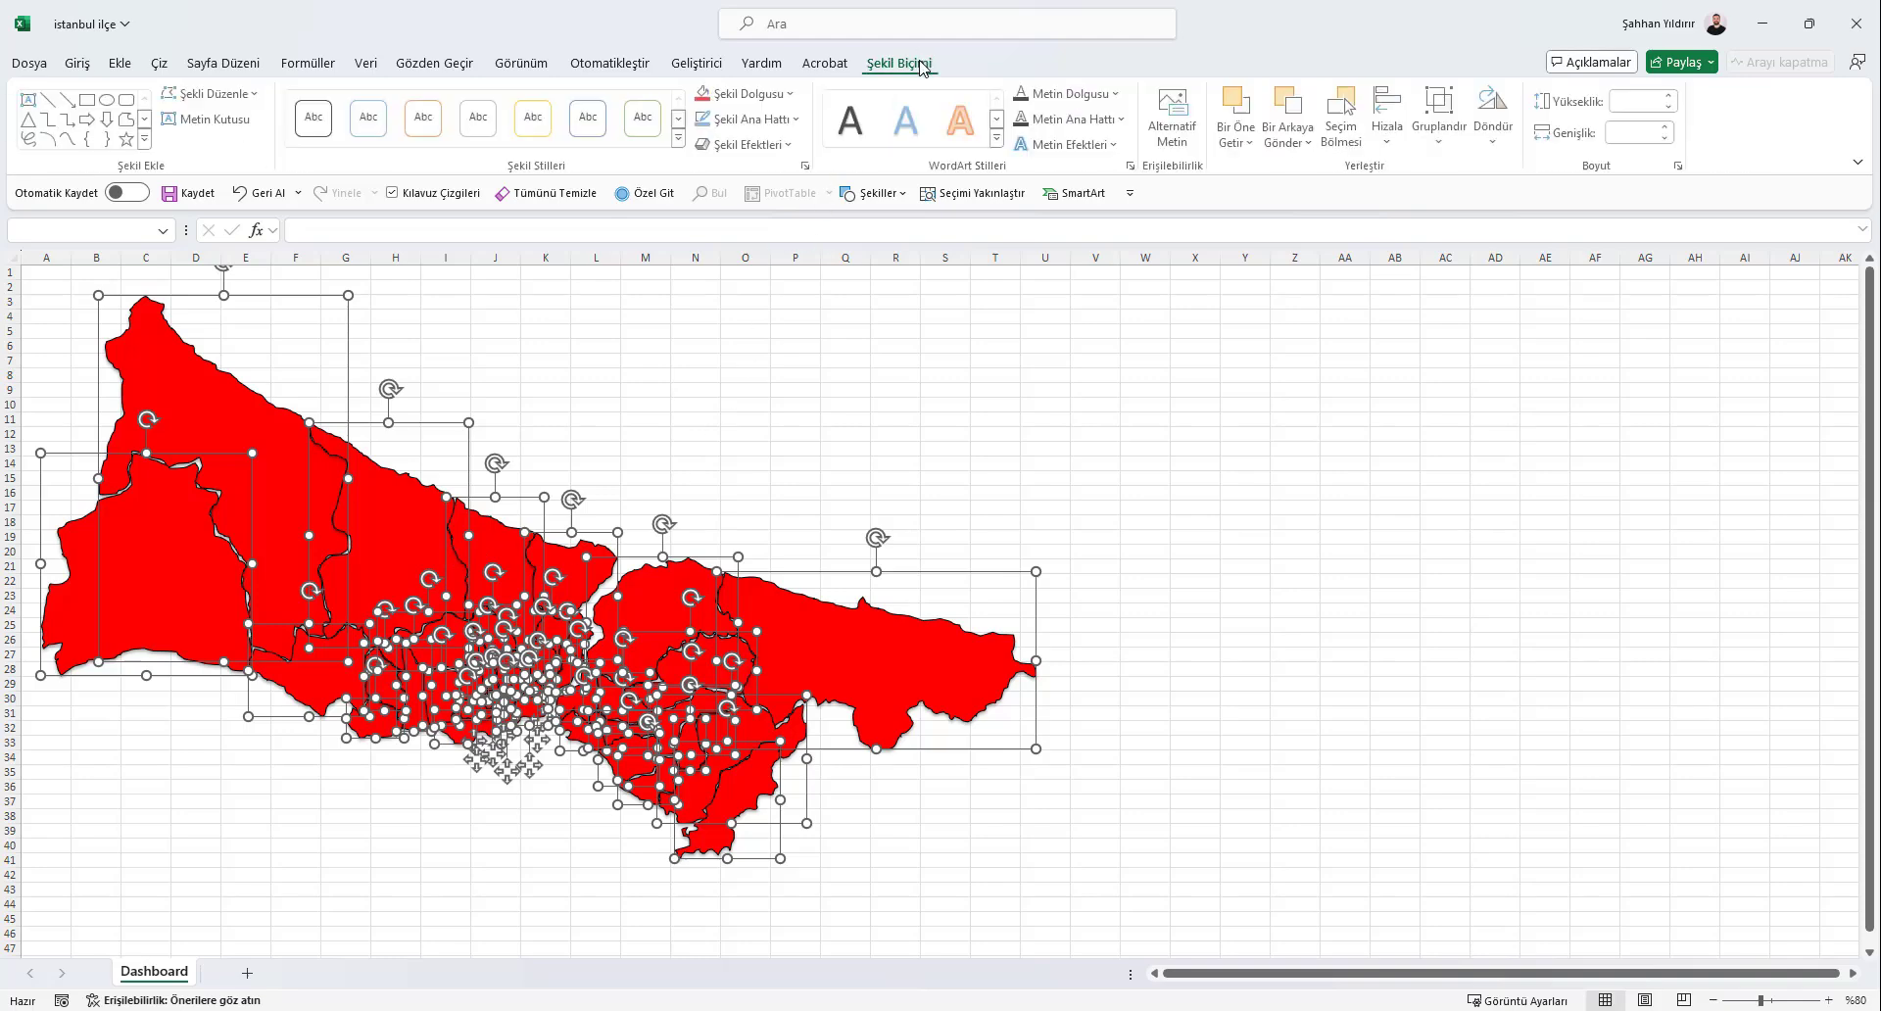
click(1345, 132)
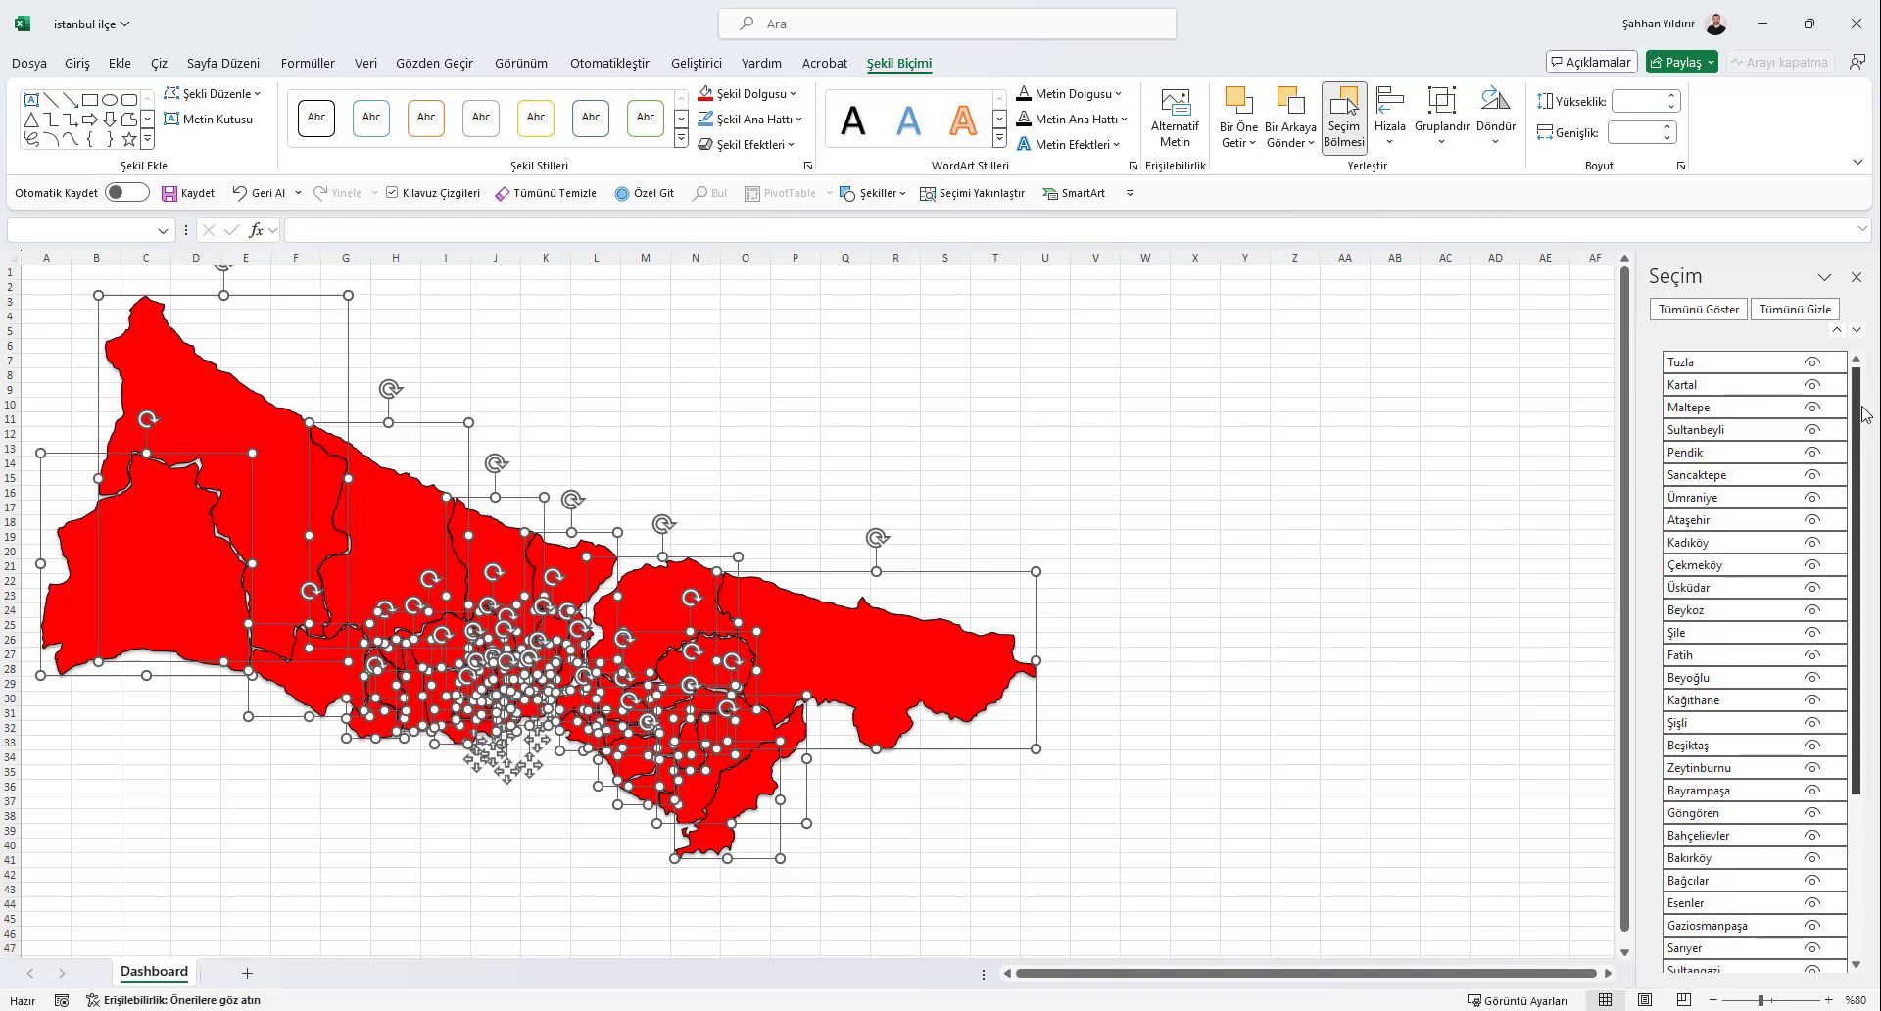
mouse_move(1865, 400)
mouse_down()
mouse_move(1864, 588)
mouse_move(1859, 382)
mouse_up()
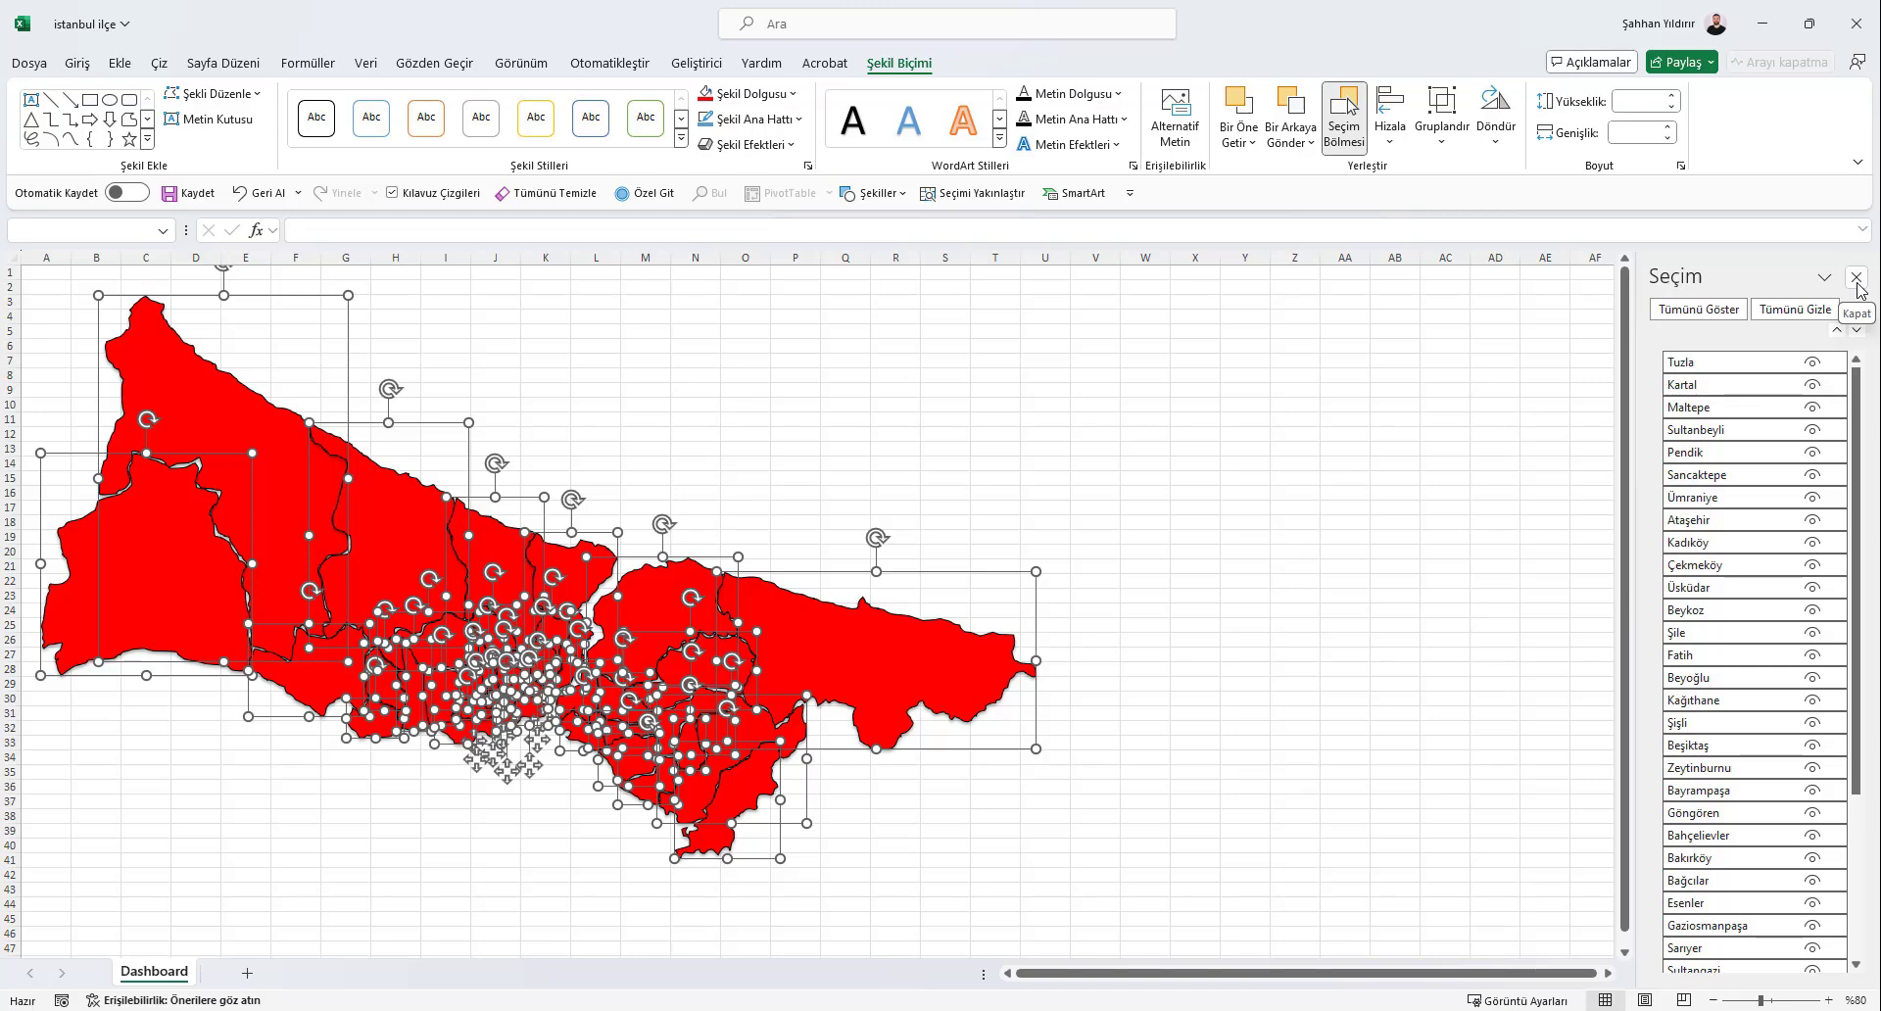
click(1856, 279)
Deselect the shapes, check the Çatalca shape's name, and select cell A1
click(1194, 524)
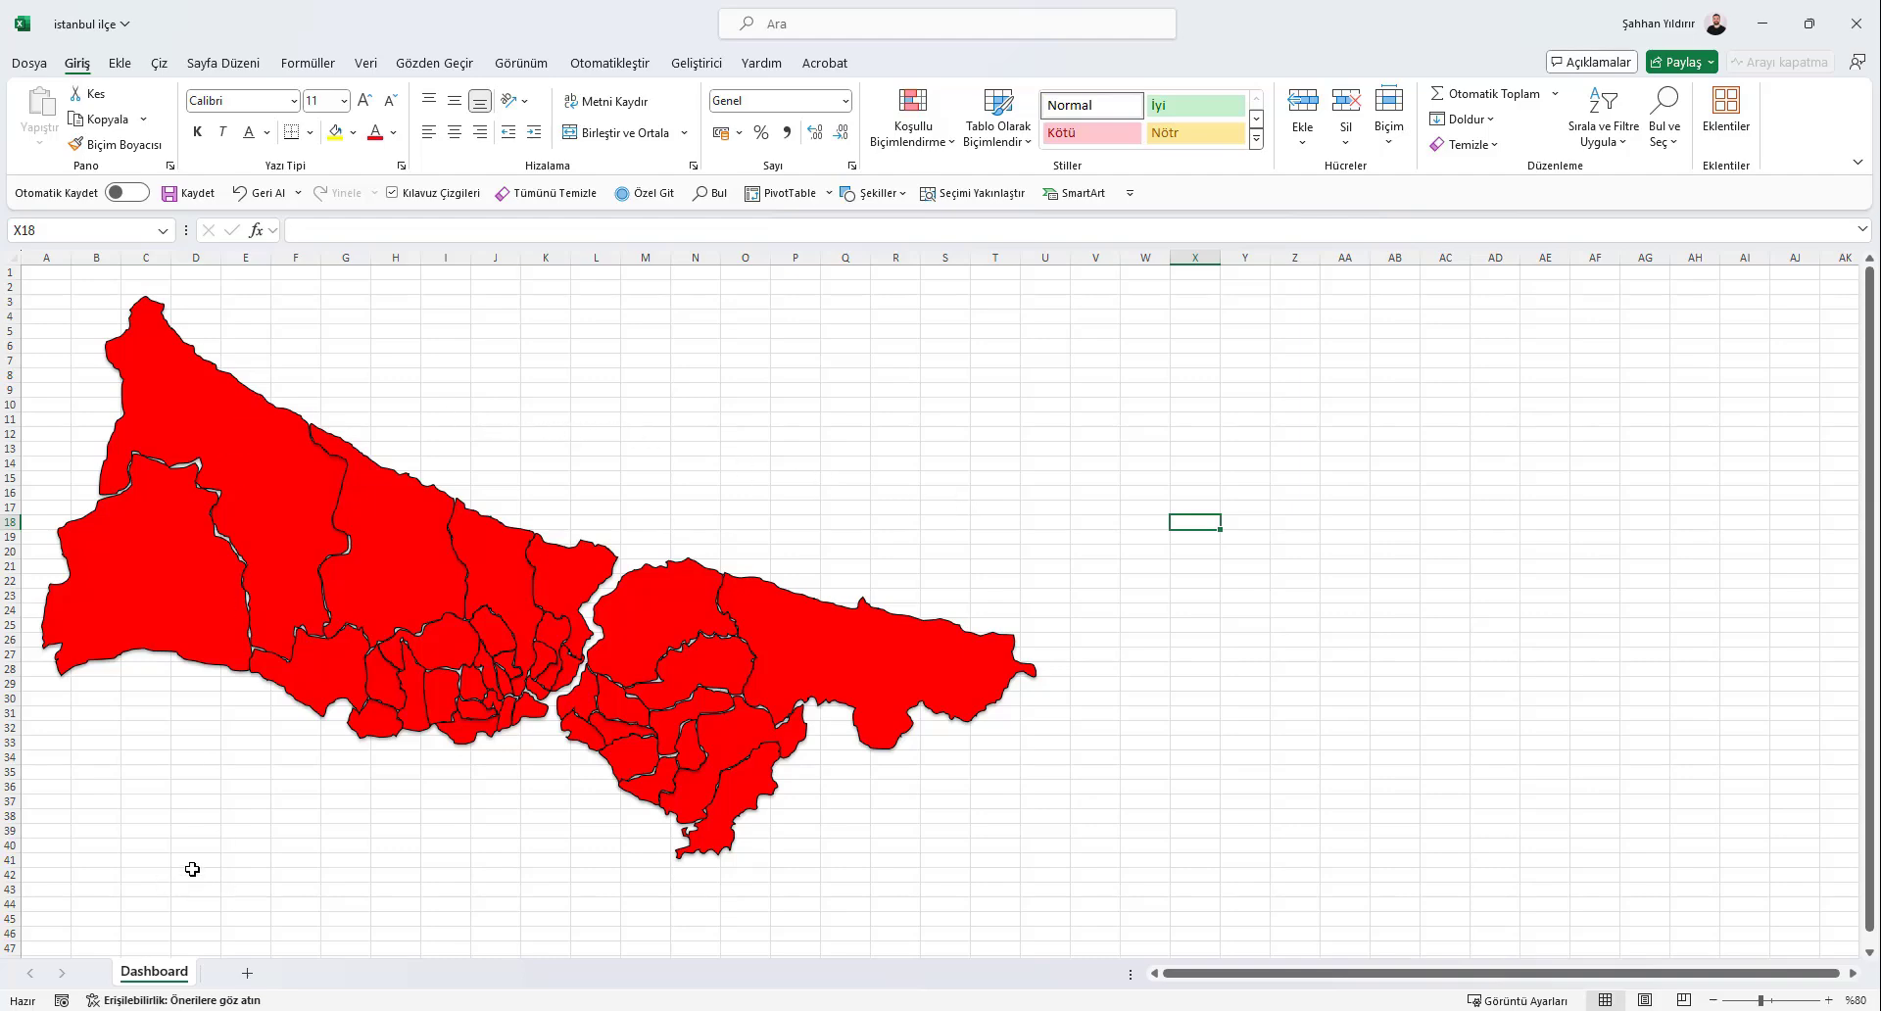
click(210, 427)
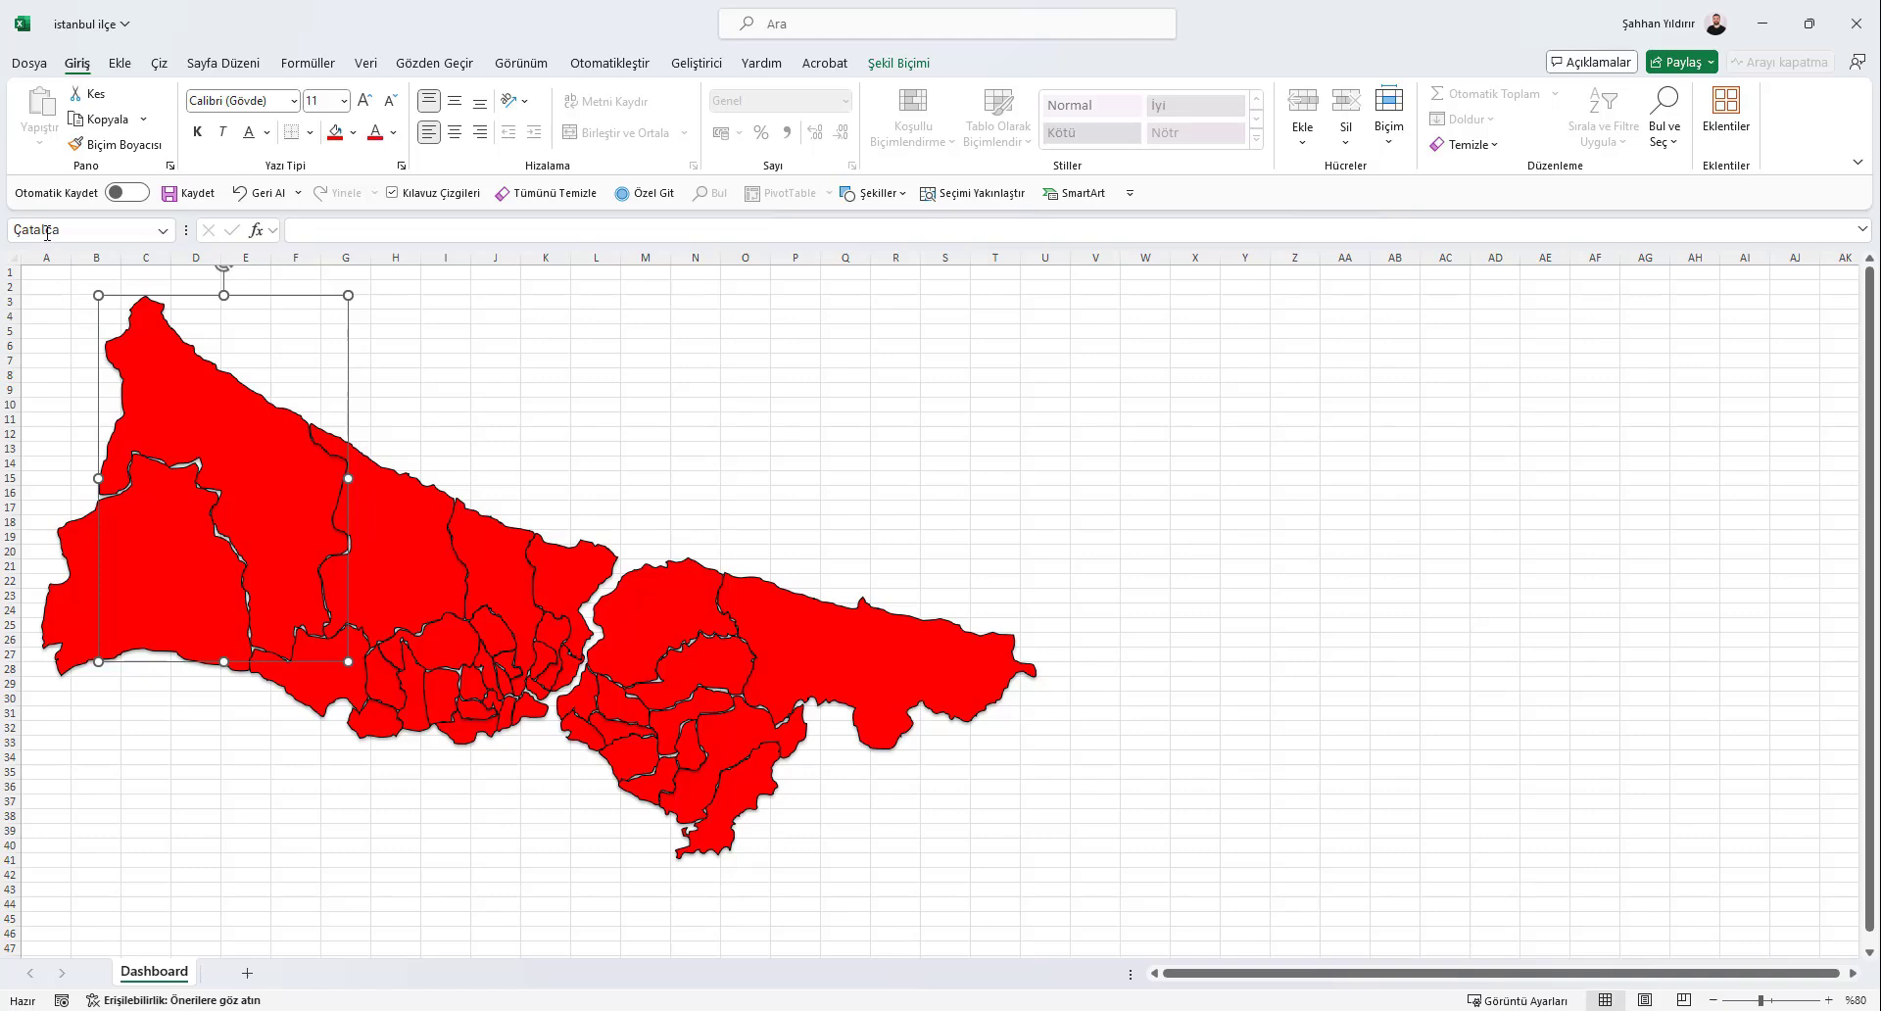
click(46, 277)
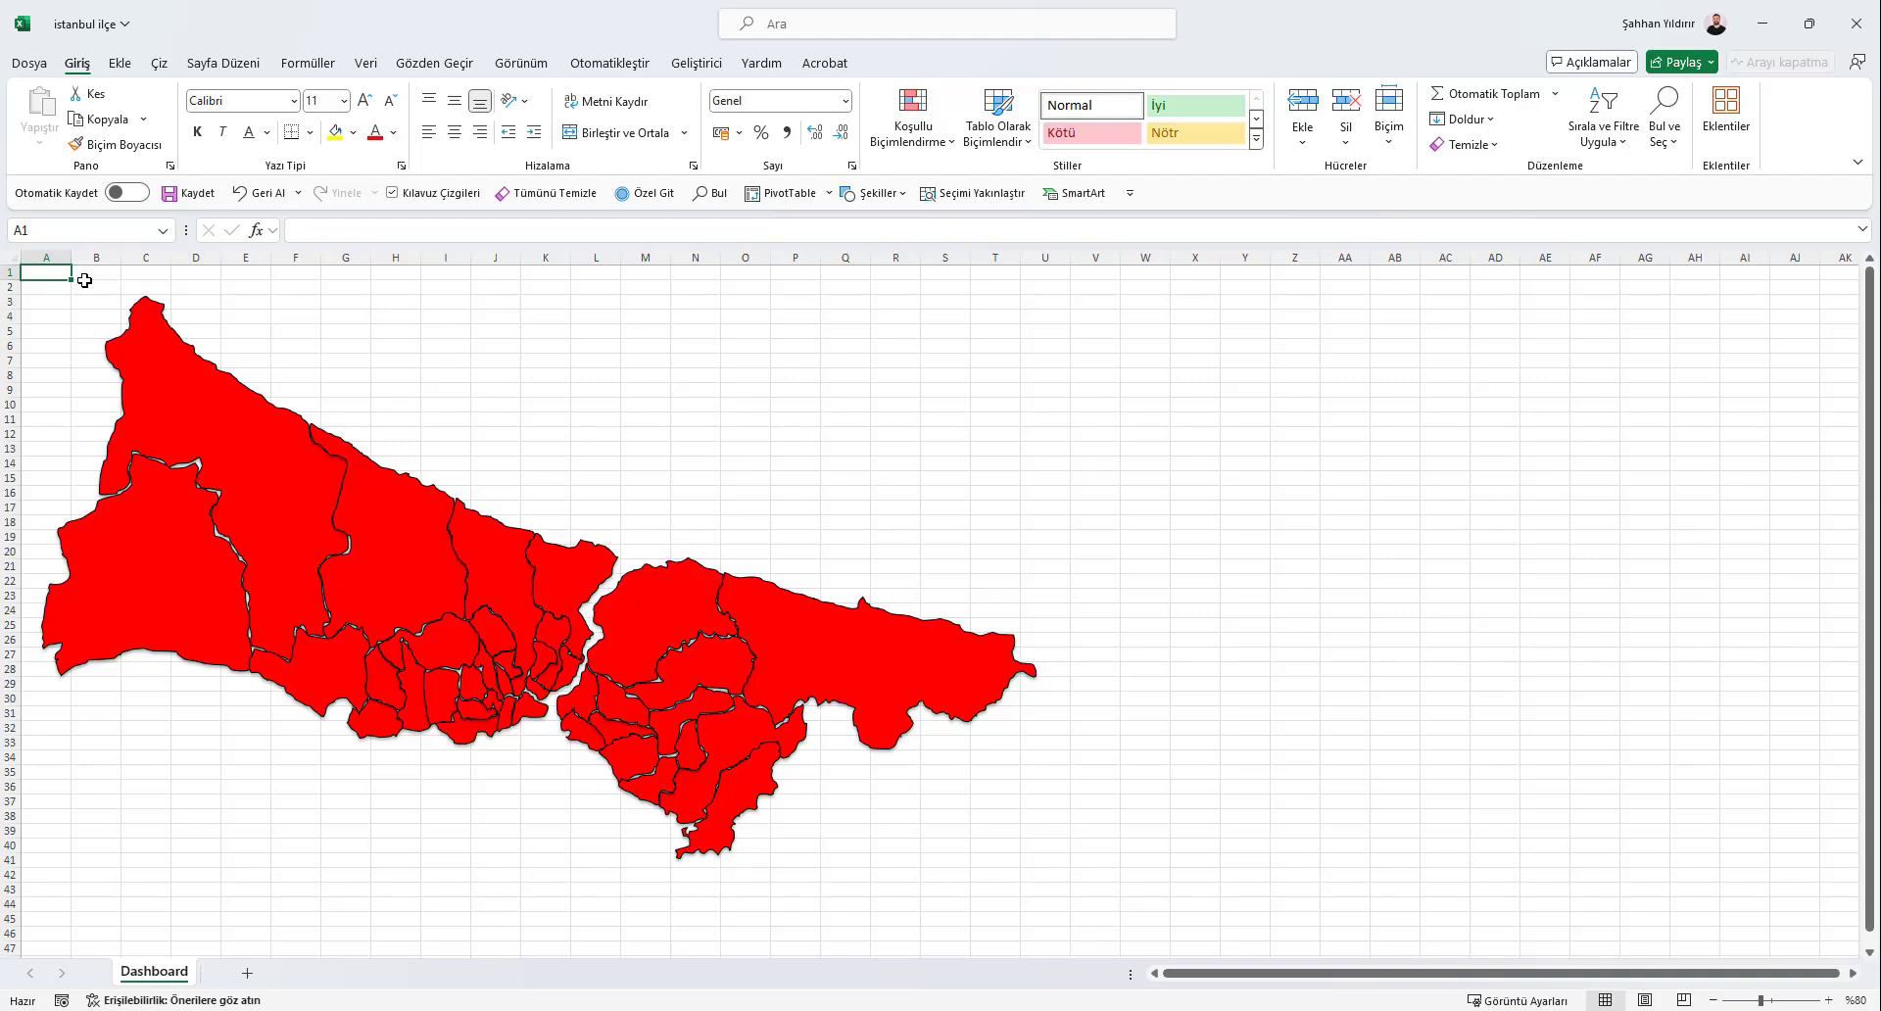
Add a blank Sayfa1 sheet, then delete it so only Dashboard remains
click(246, 972)
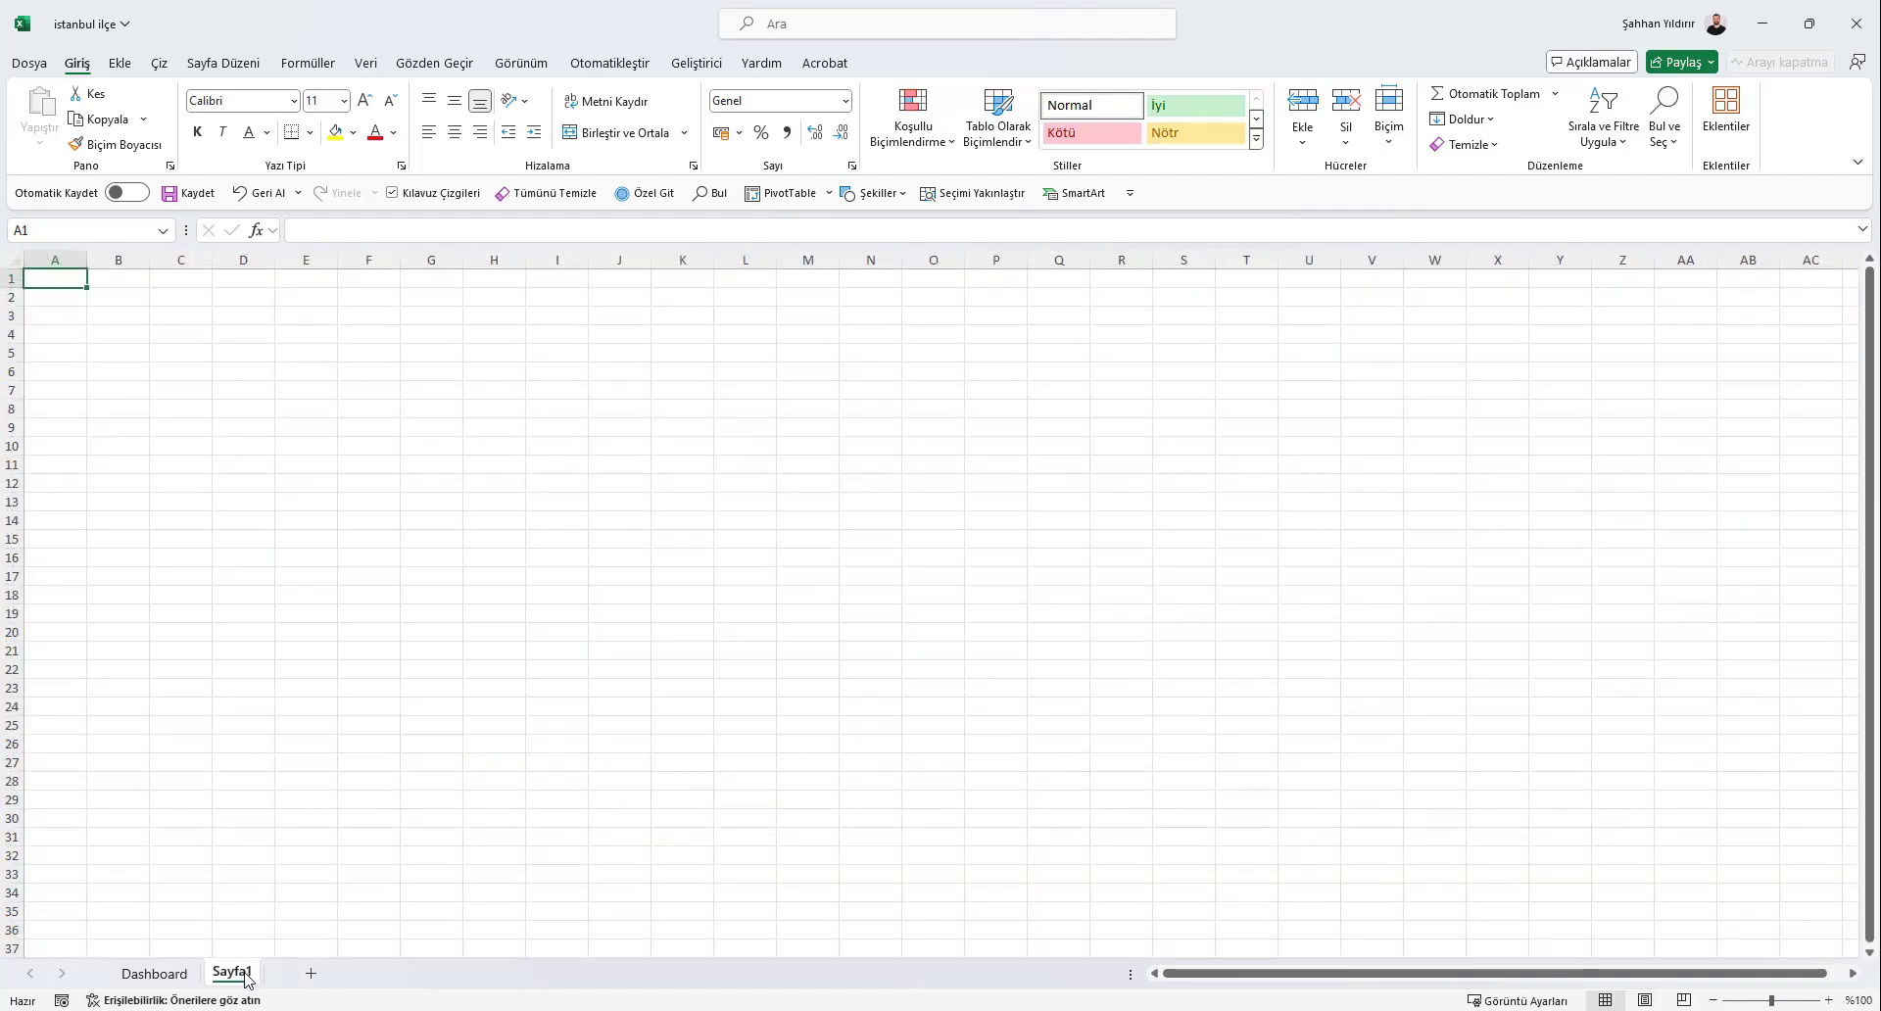
right_click(245, 976)
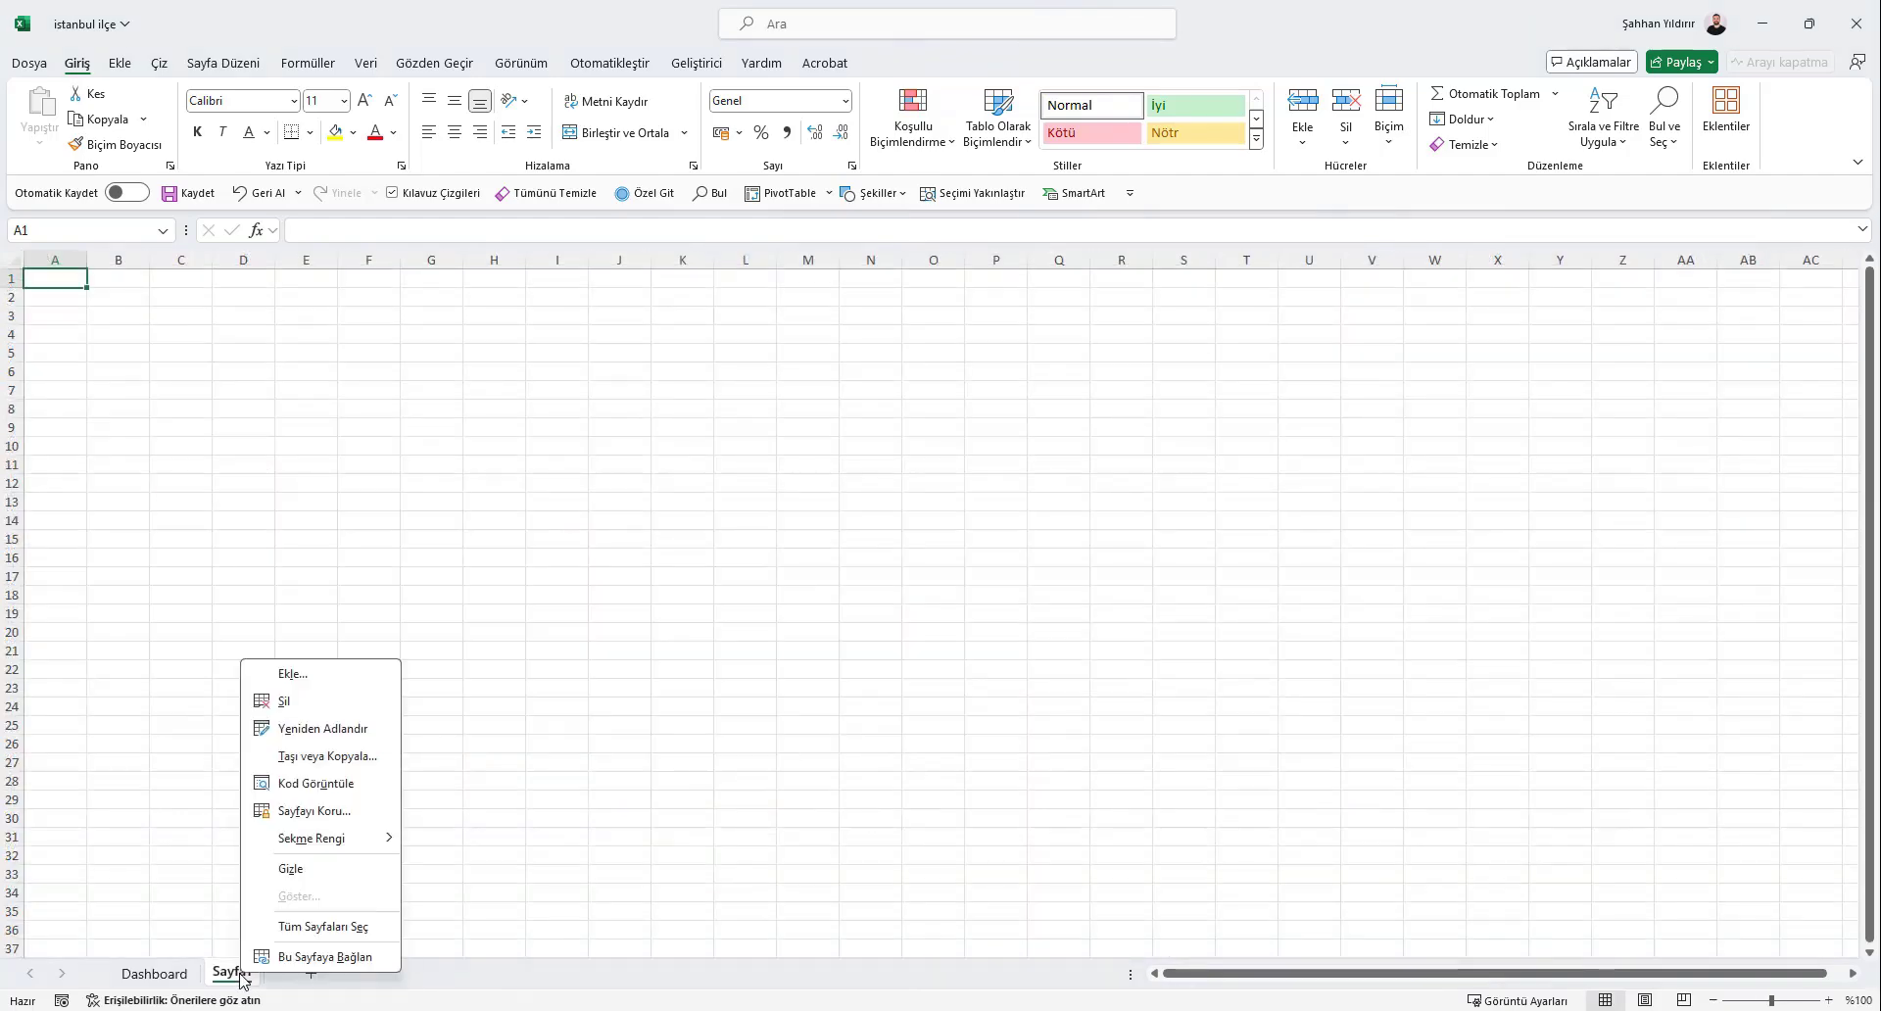
click(286, 702)
click(202, 755)
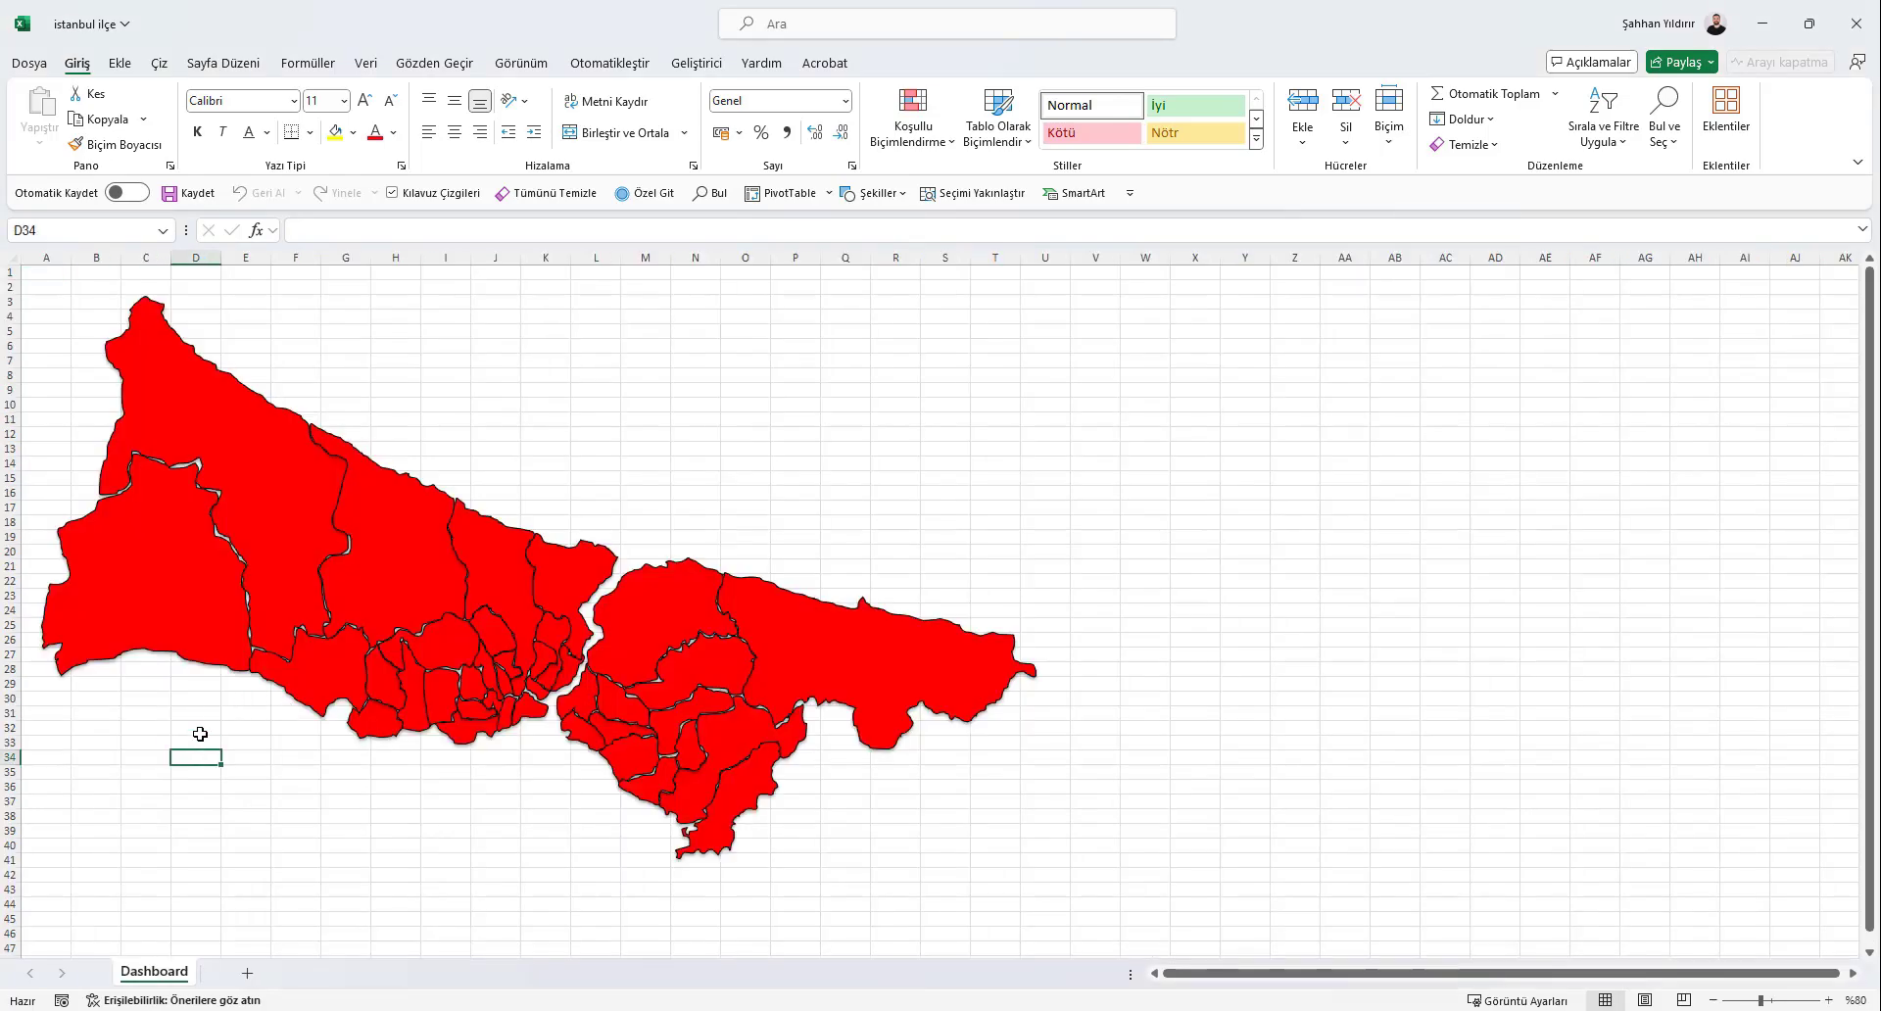
click(202, 434)
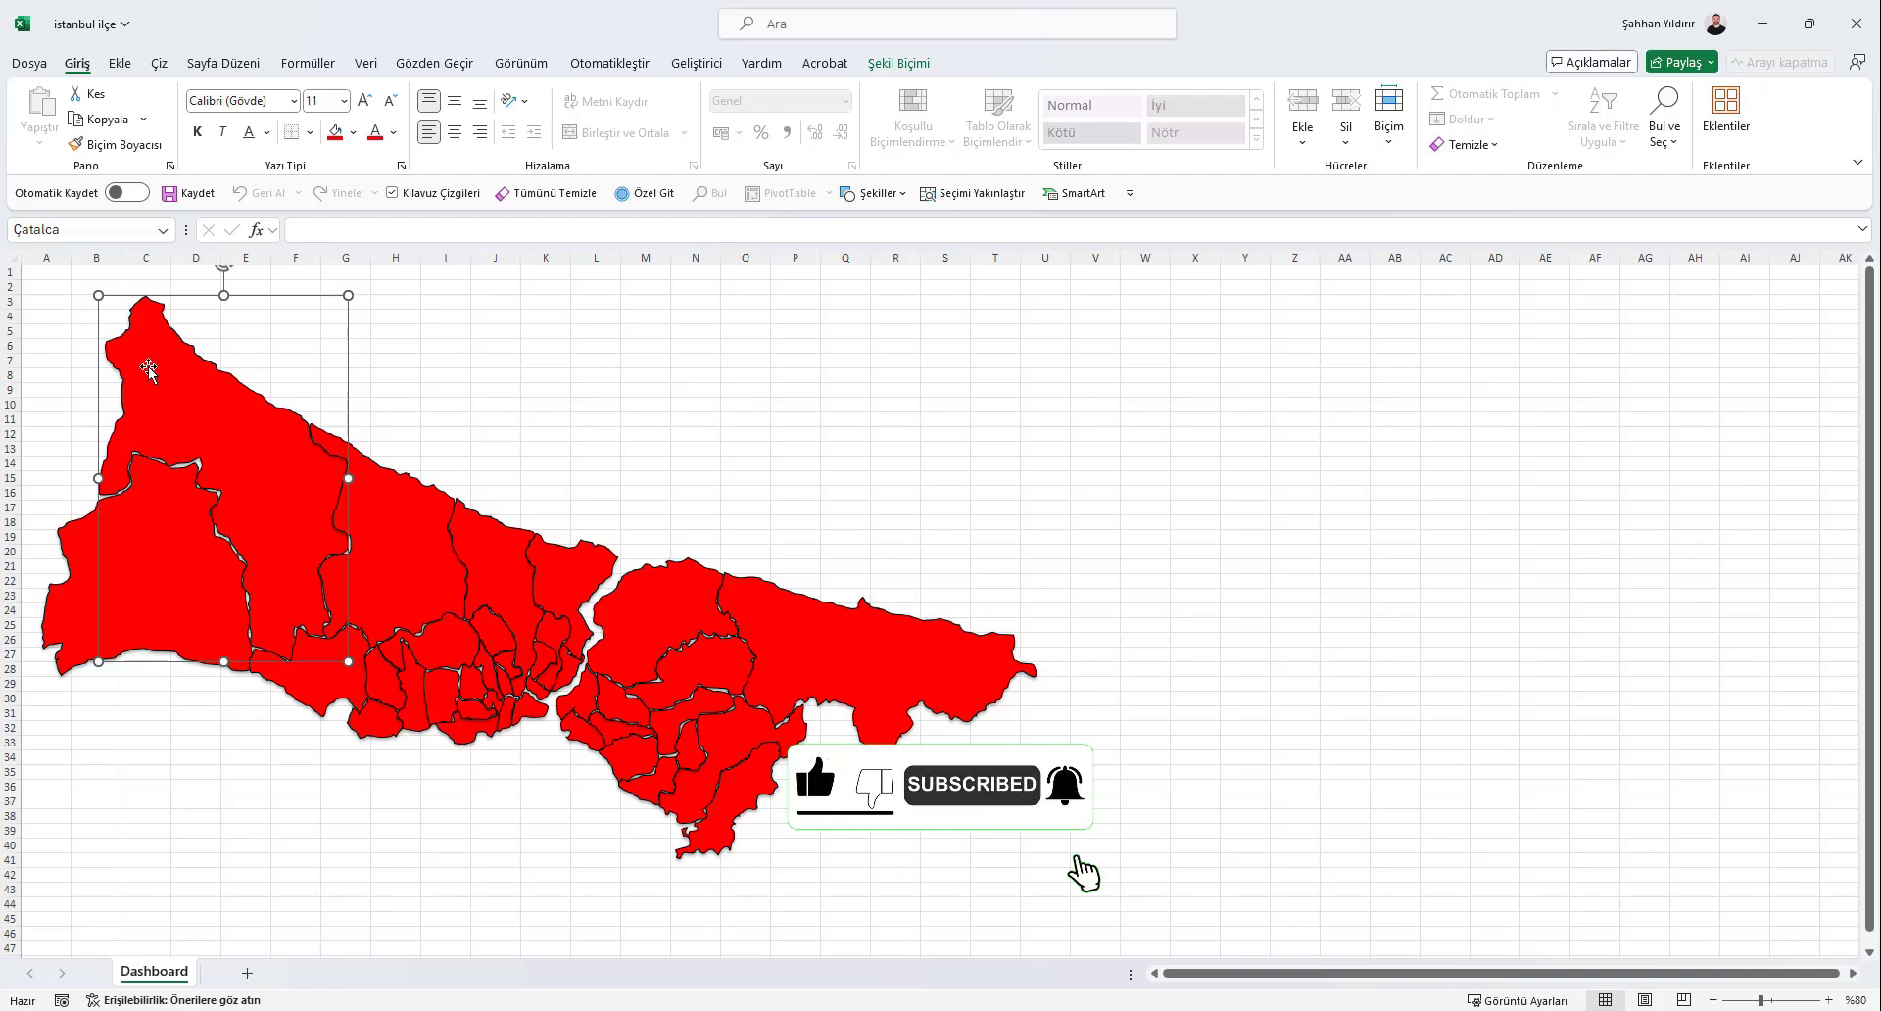
click(46, 274)
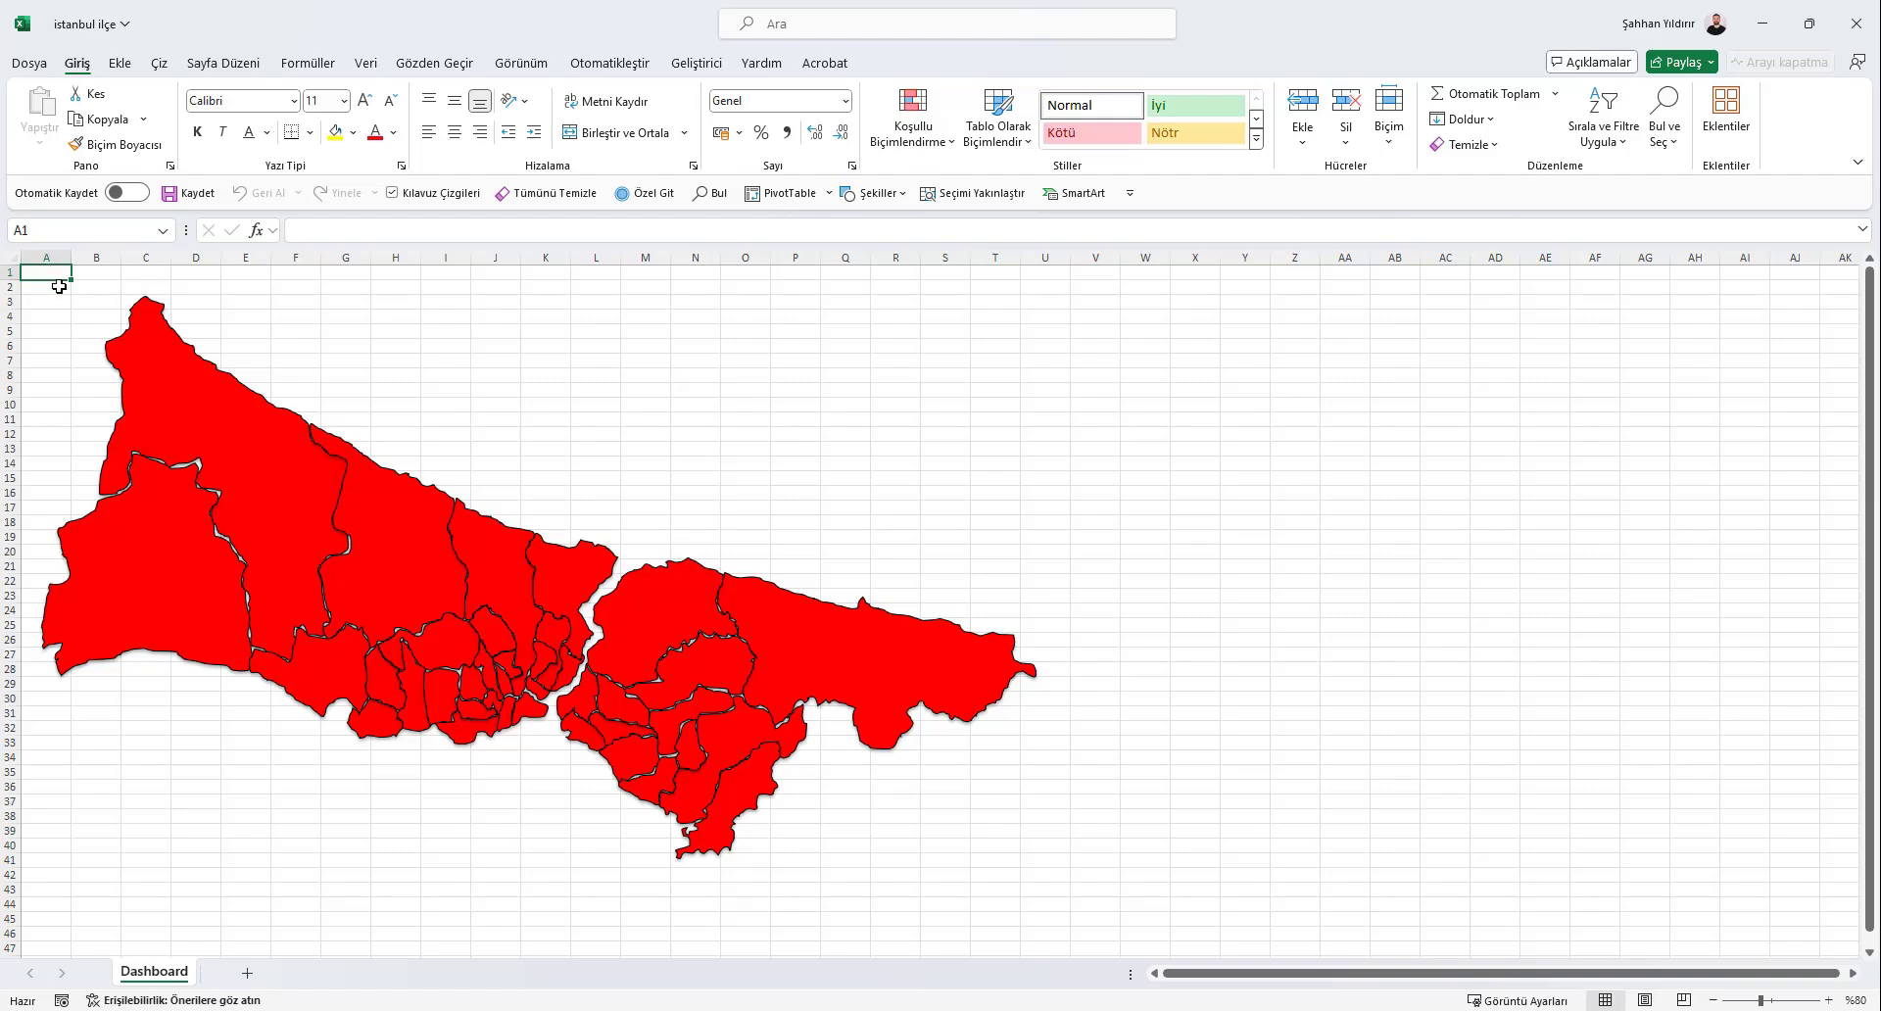
click(150, 352)
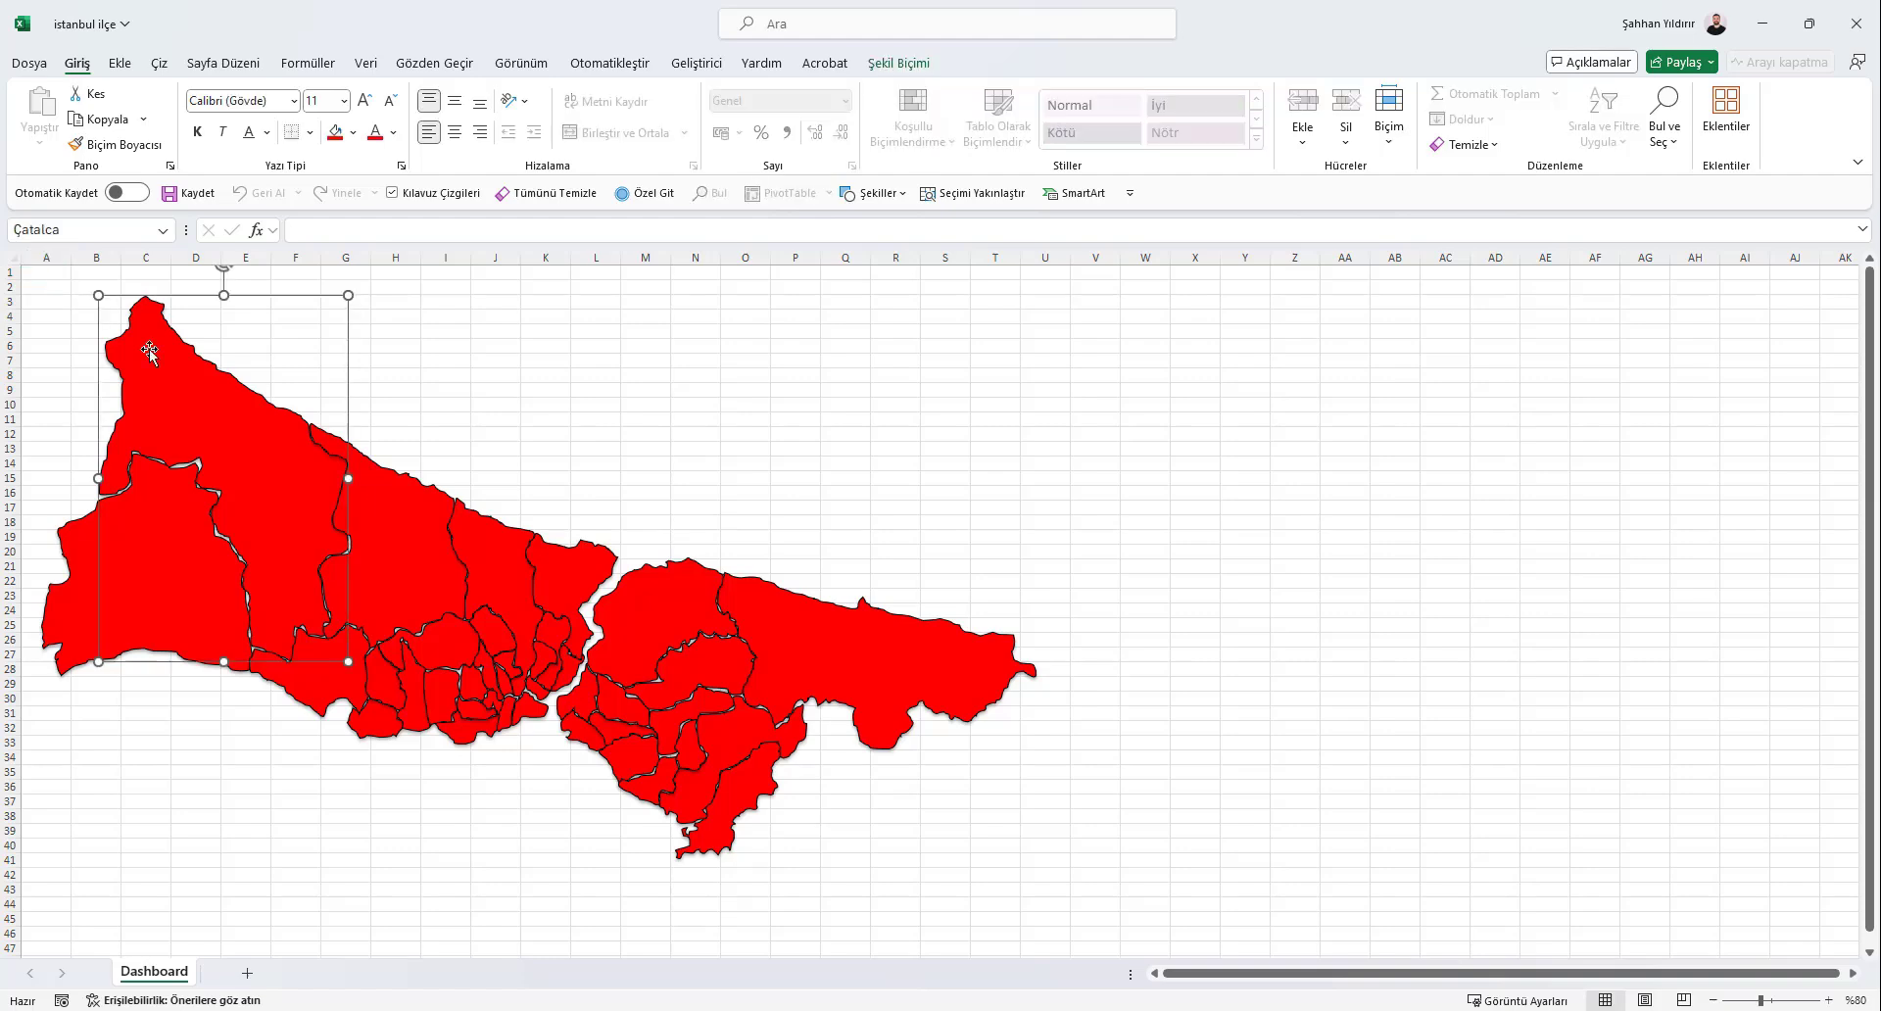
click(61, 274)
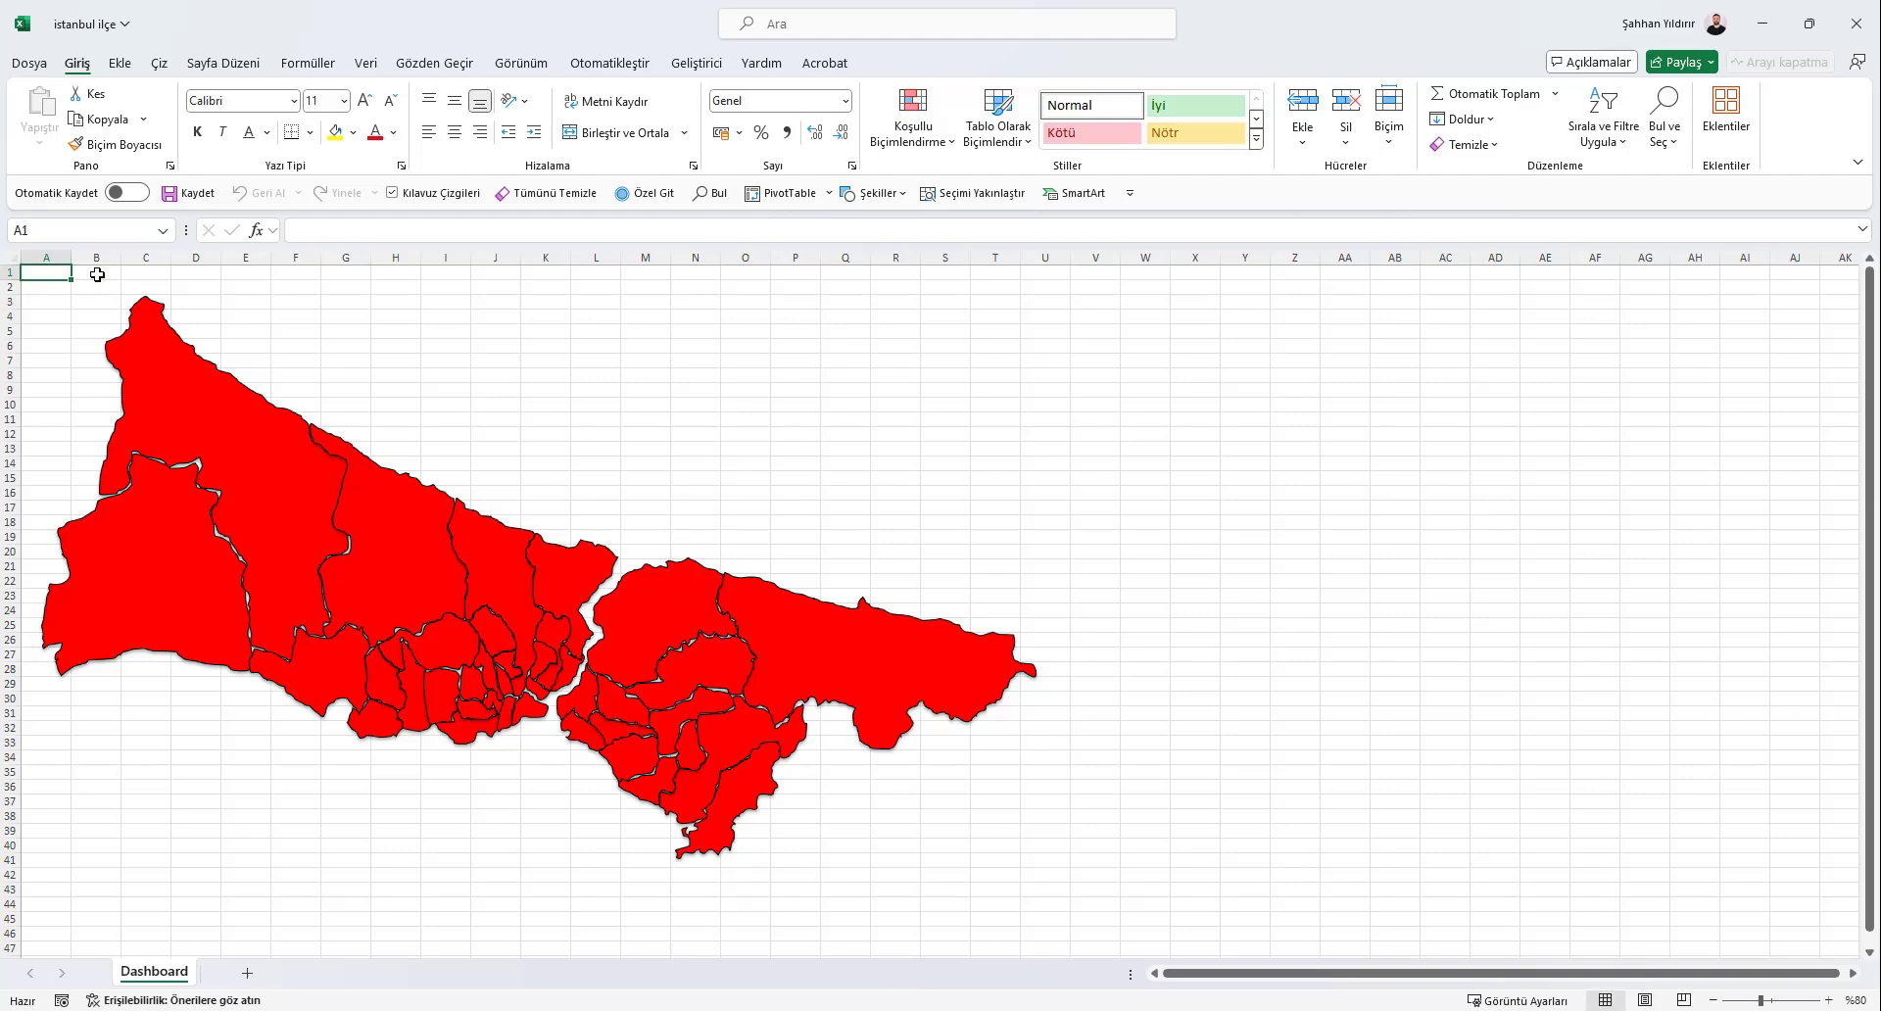
click(98, 274)
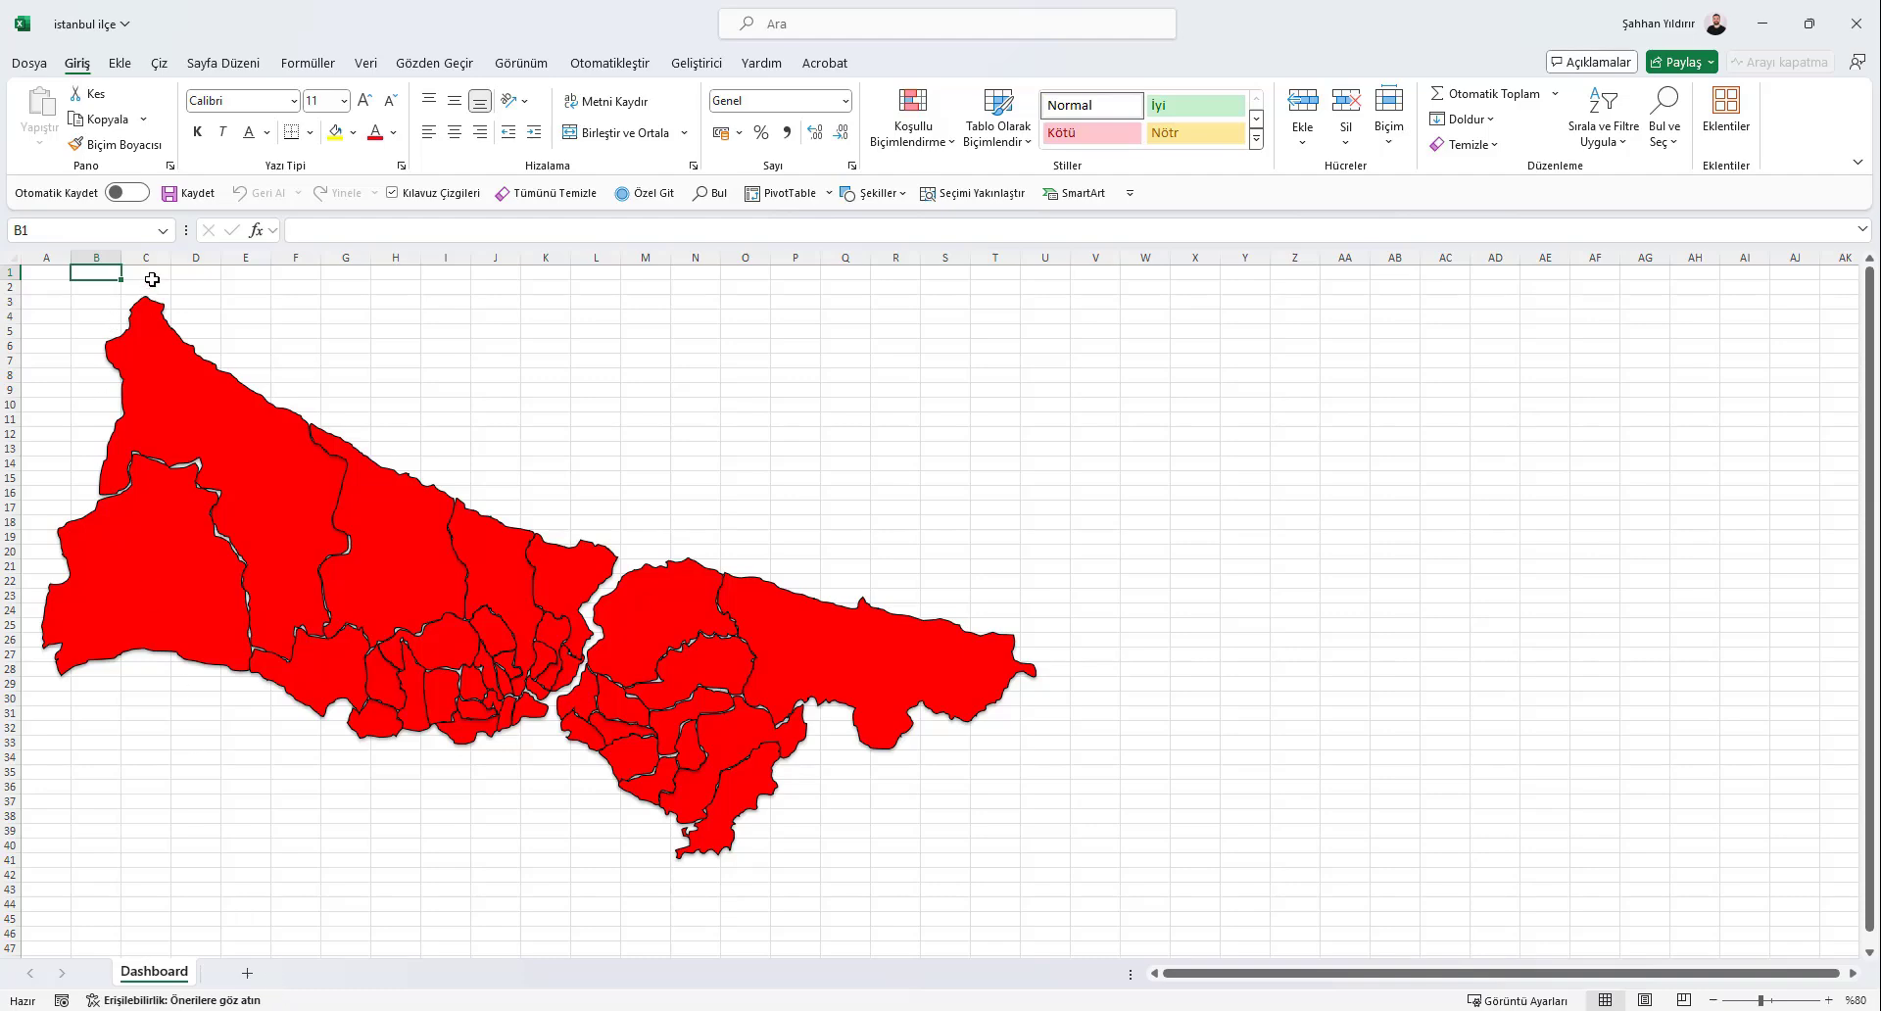
click(215, 277)
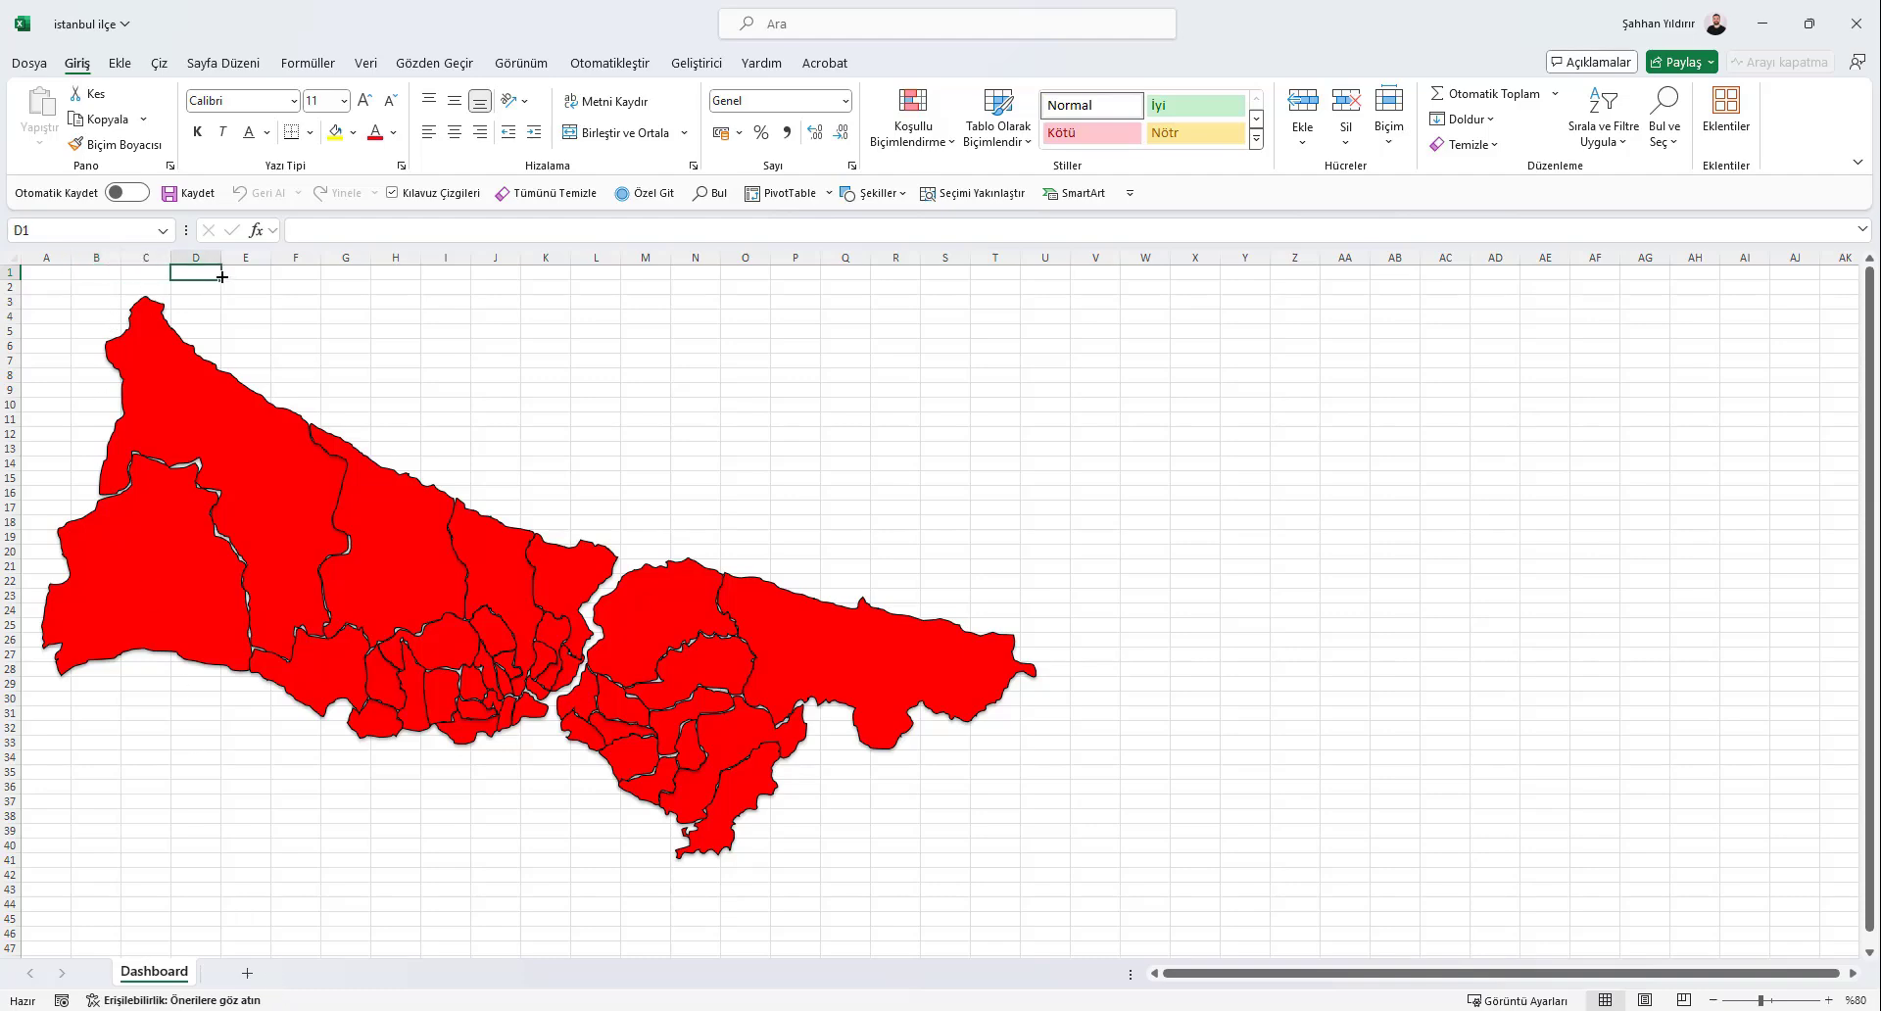
drag(35, 276, 201, 277)
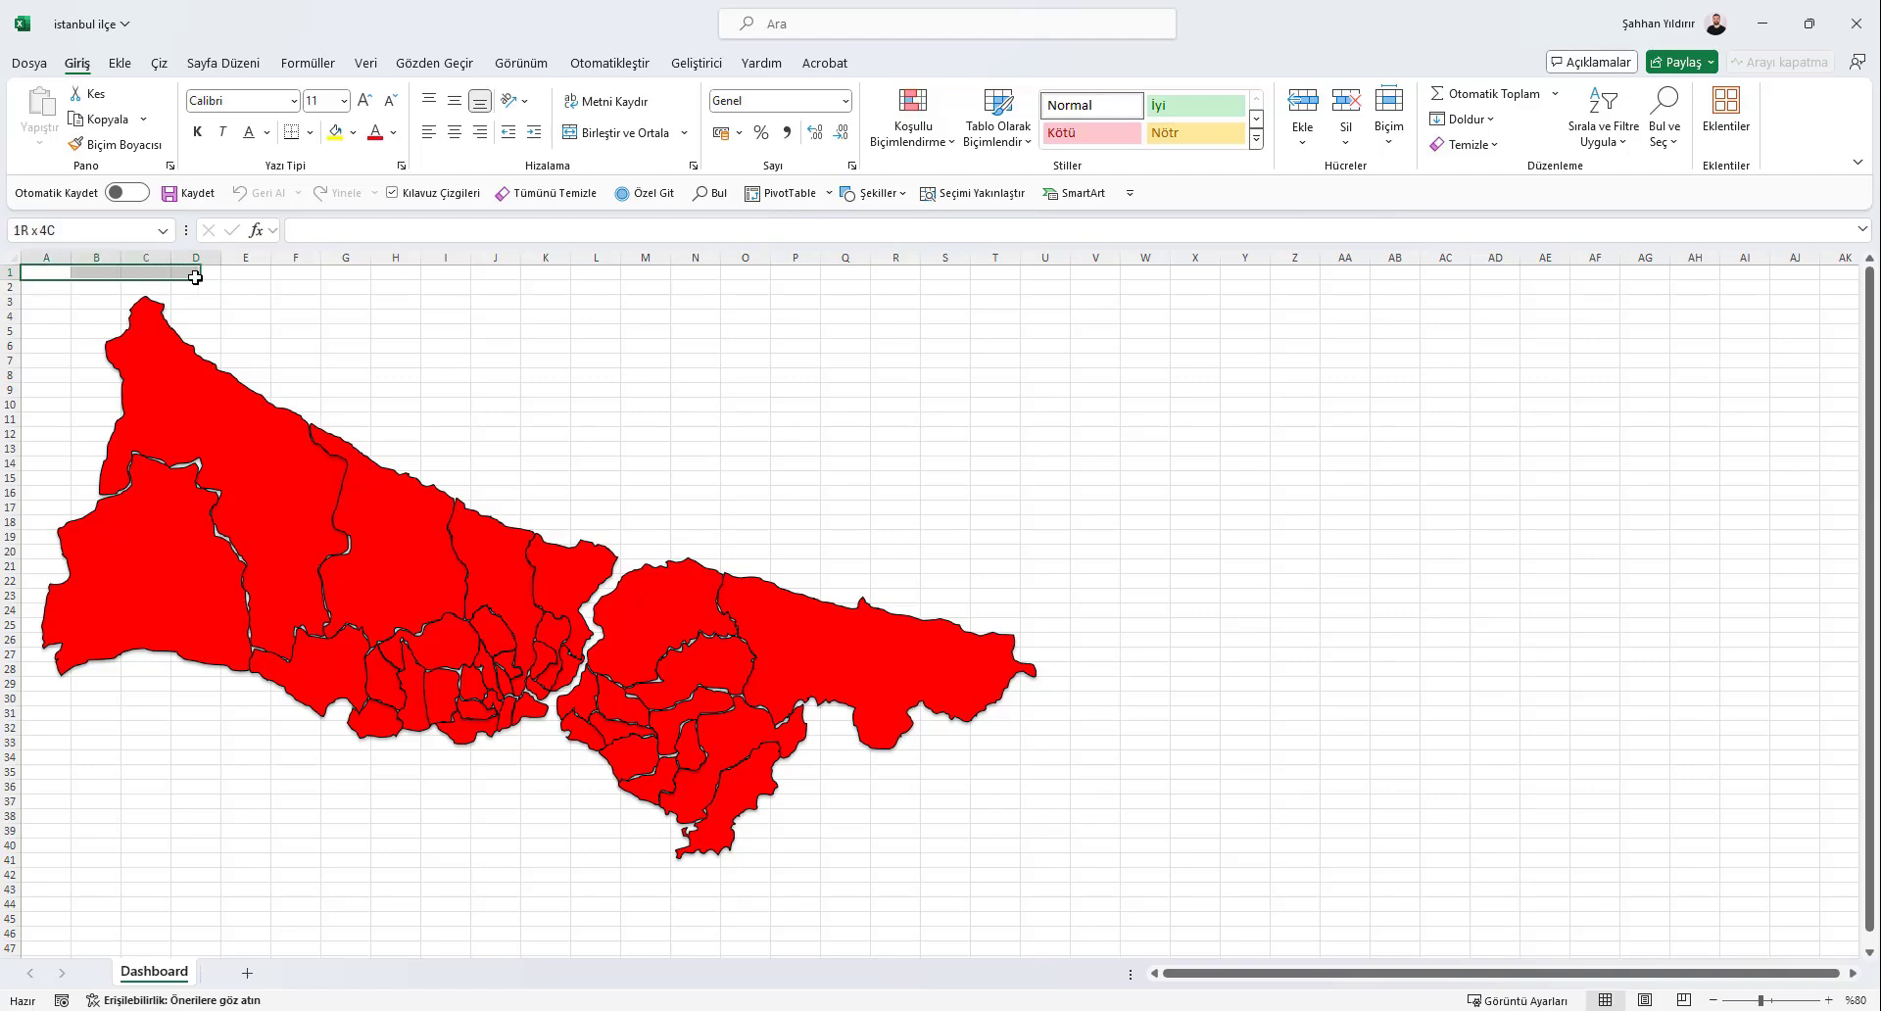
click(281, 310)
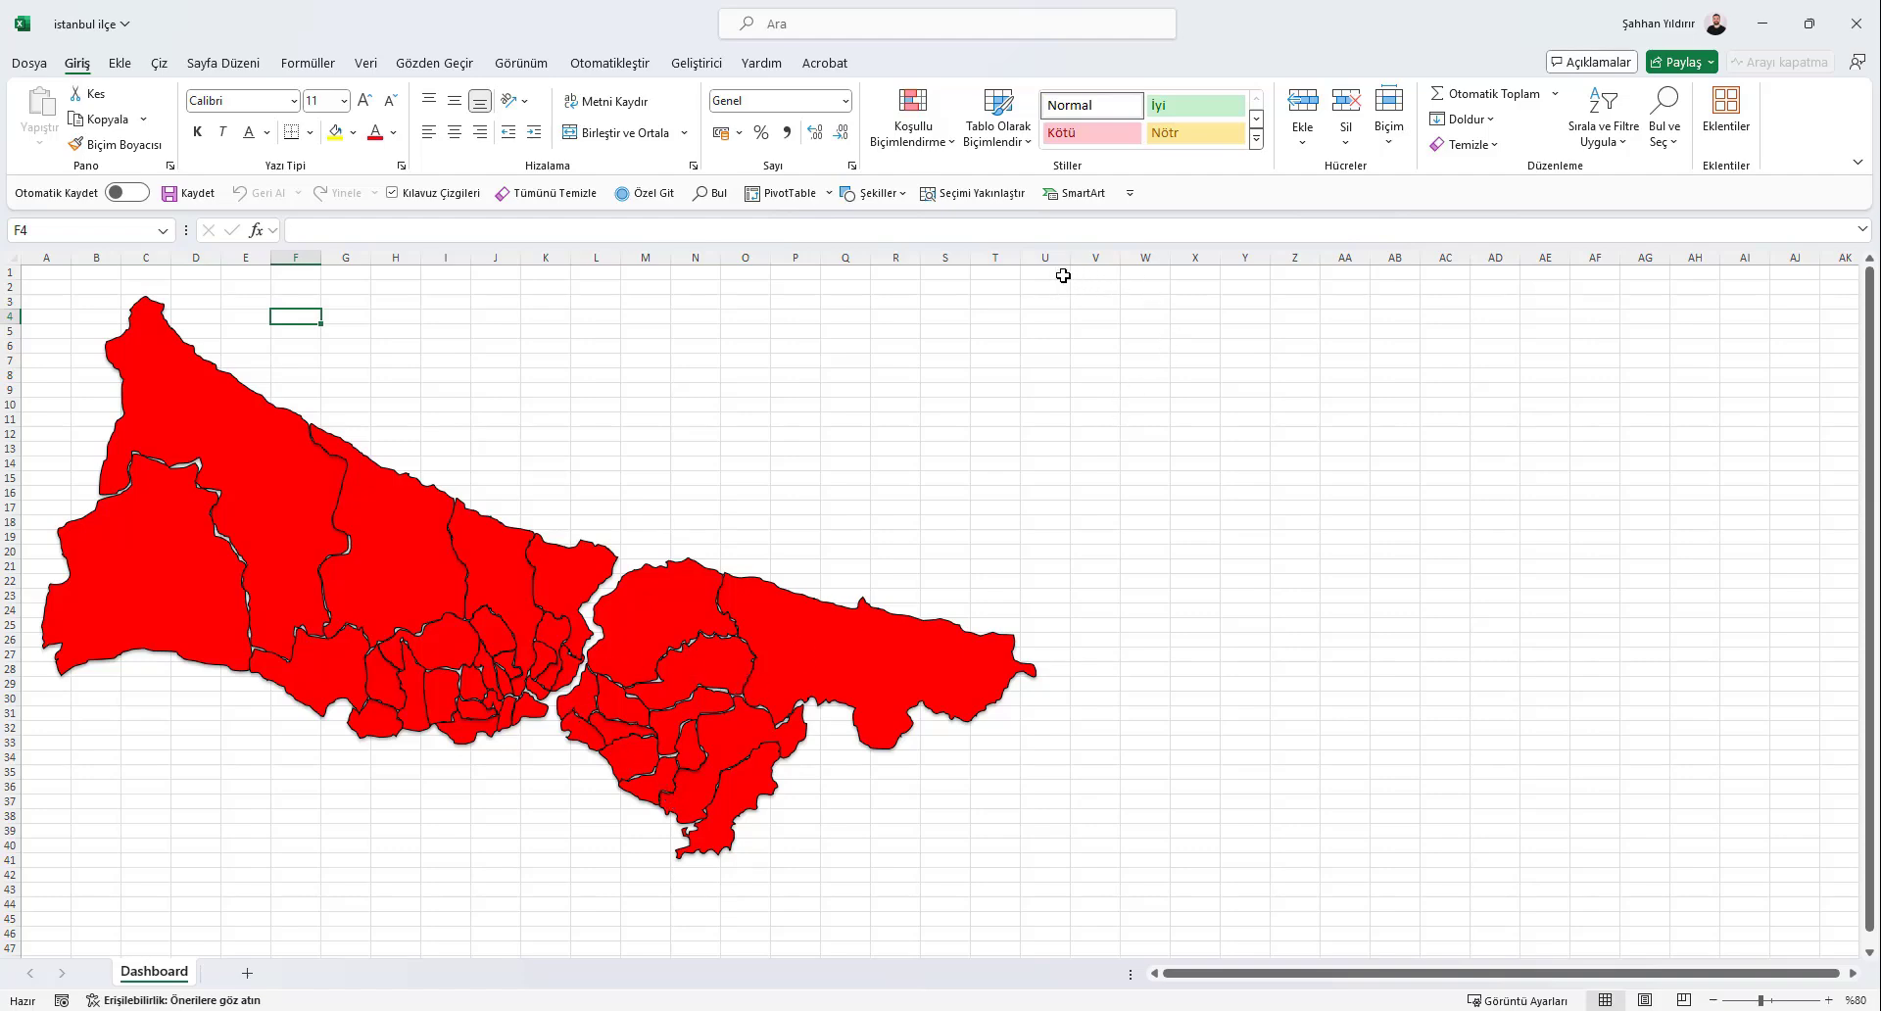
Select the empty ranges V1:AK47 and K2:R13, then select cell A1
click(1108, 277)
mouse_move(1108, 277)
mouse_down()
mouse_move(1825, 948)
mouse_move(1807, 943)
mouse_up()
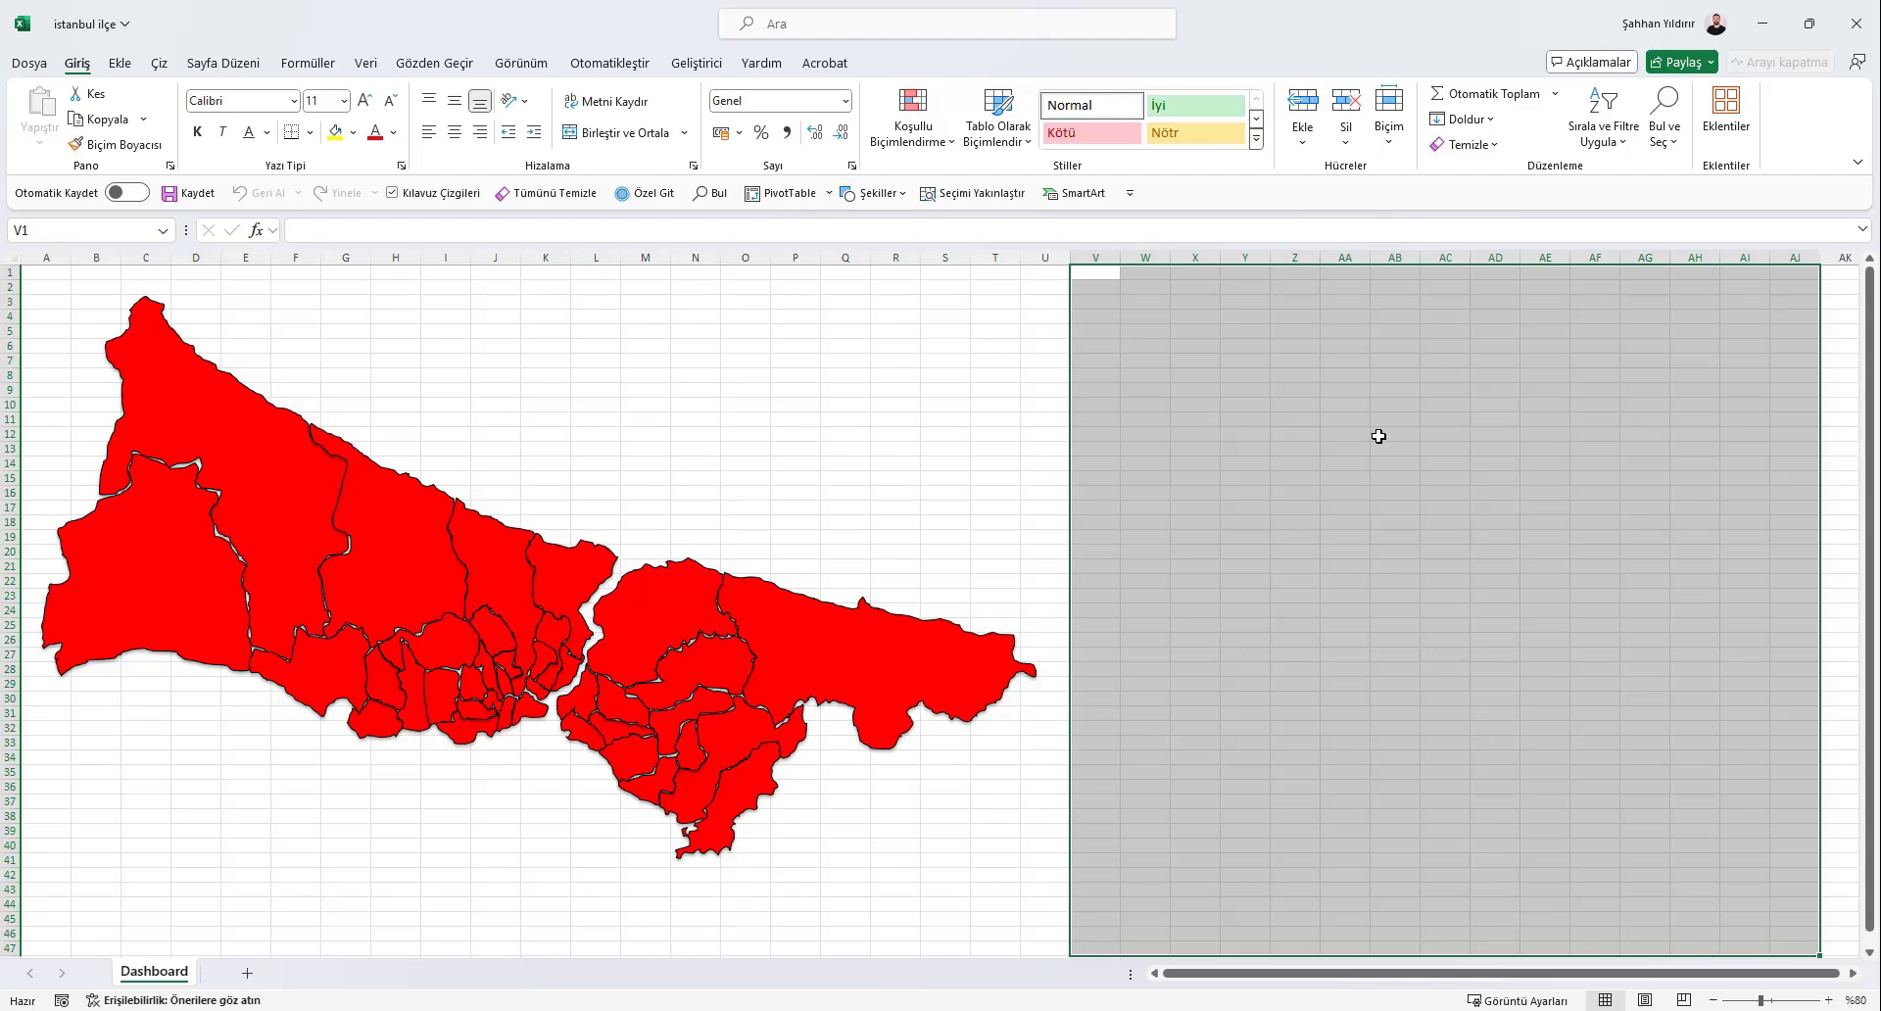
drag(529, 288, 907, 453)
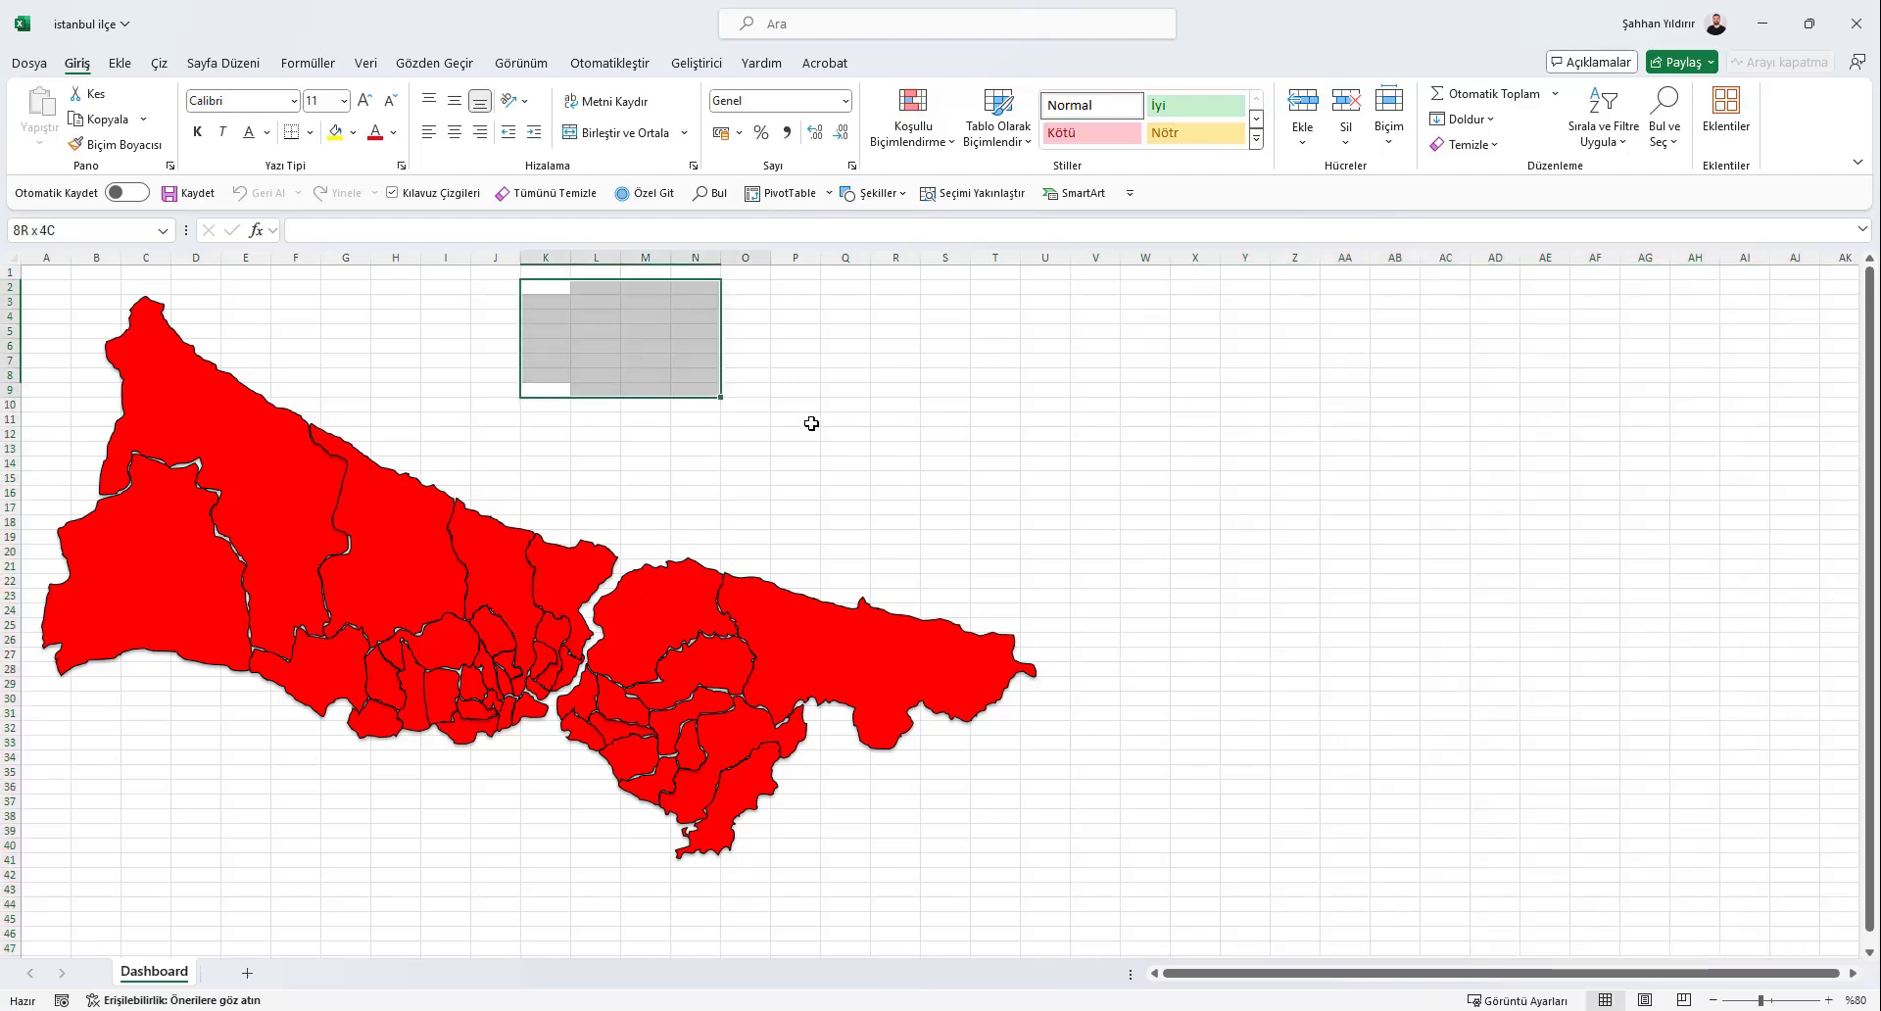
click(1137, 464)
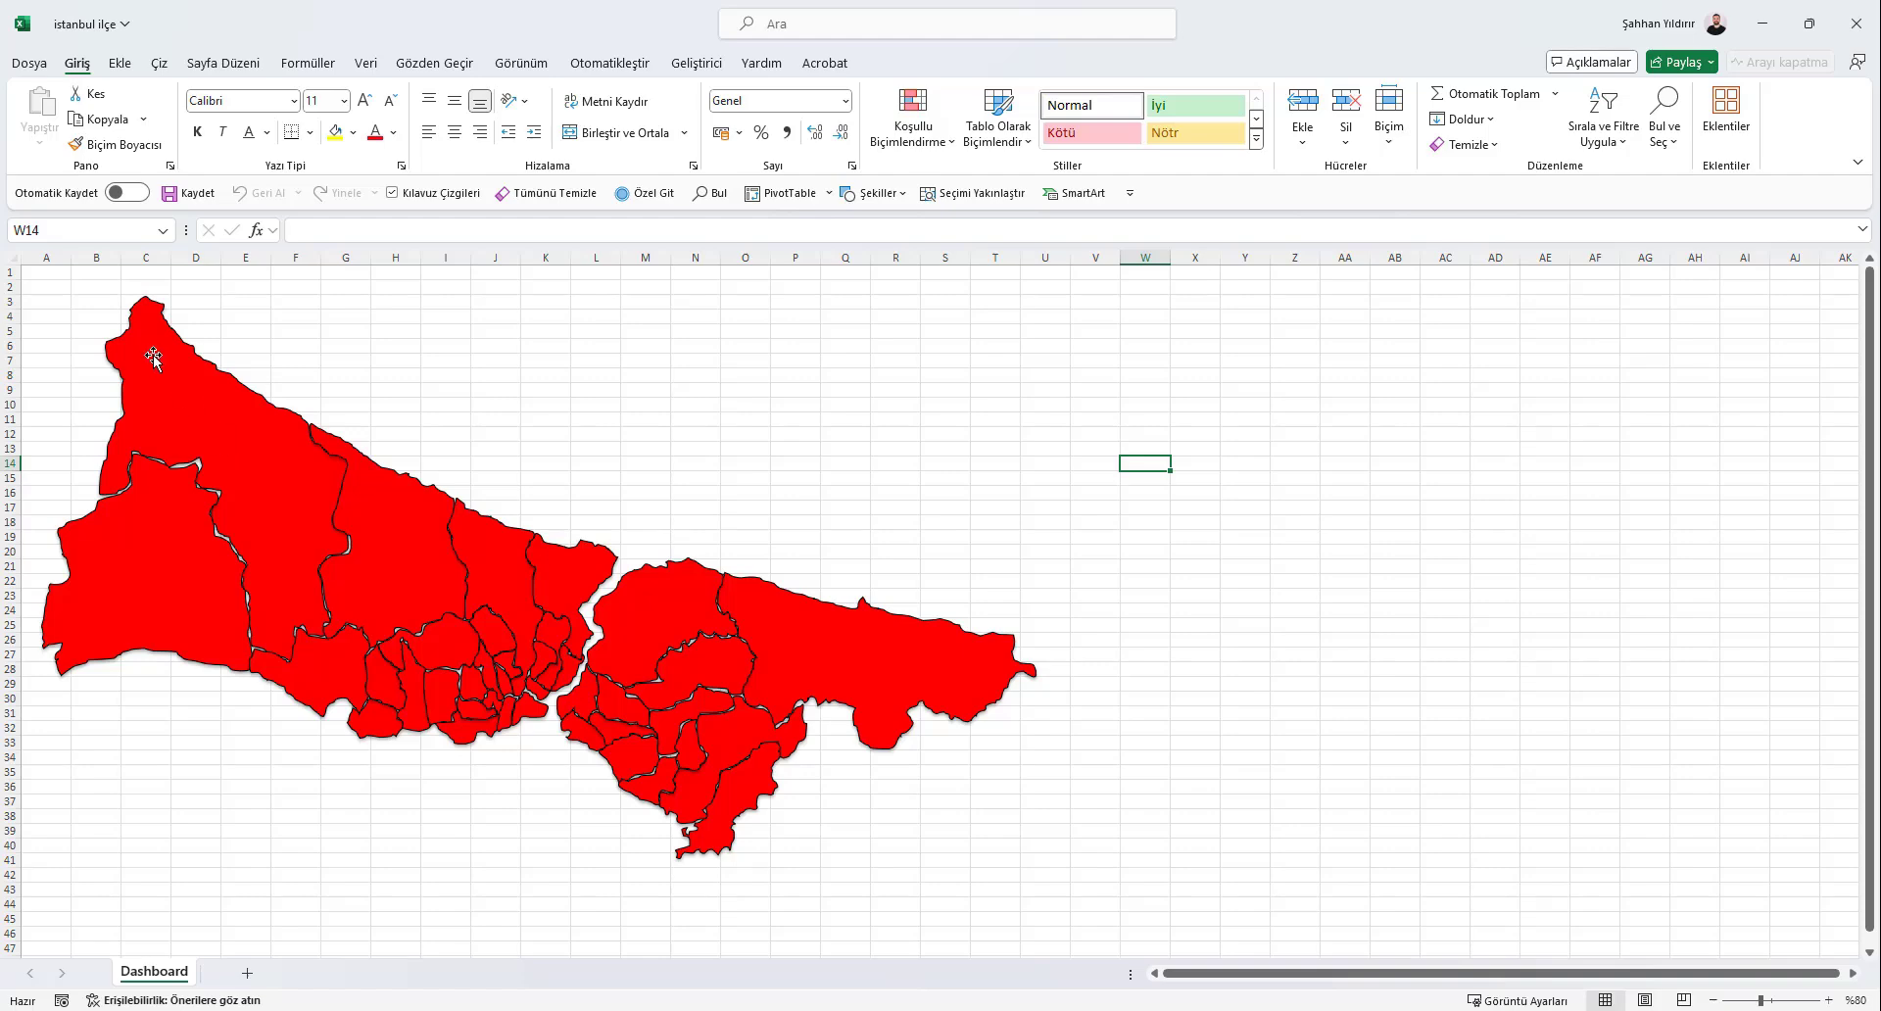
click(64, 276)
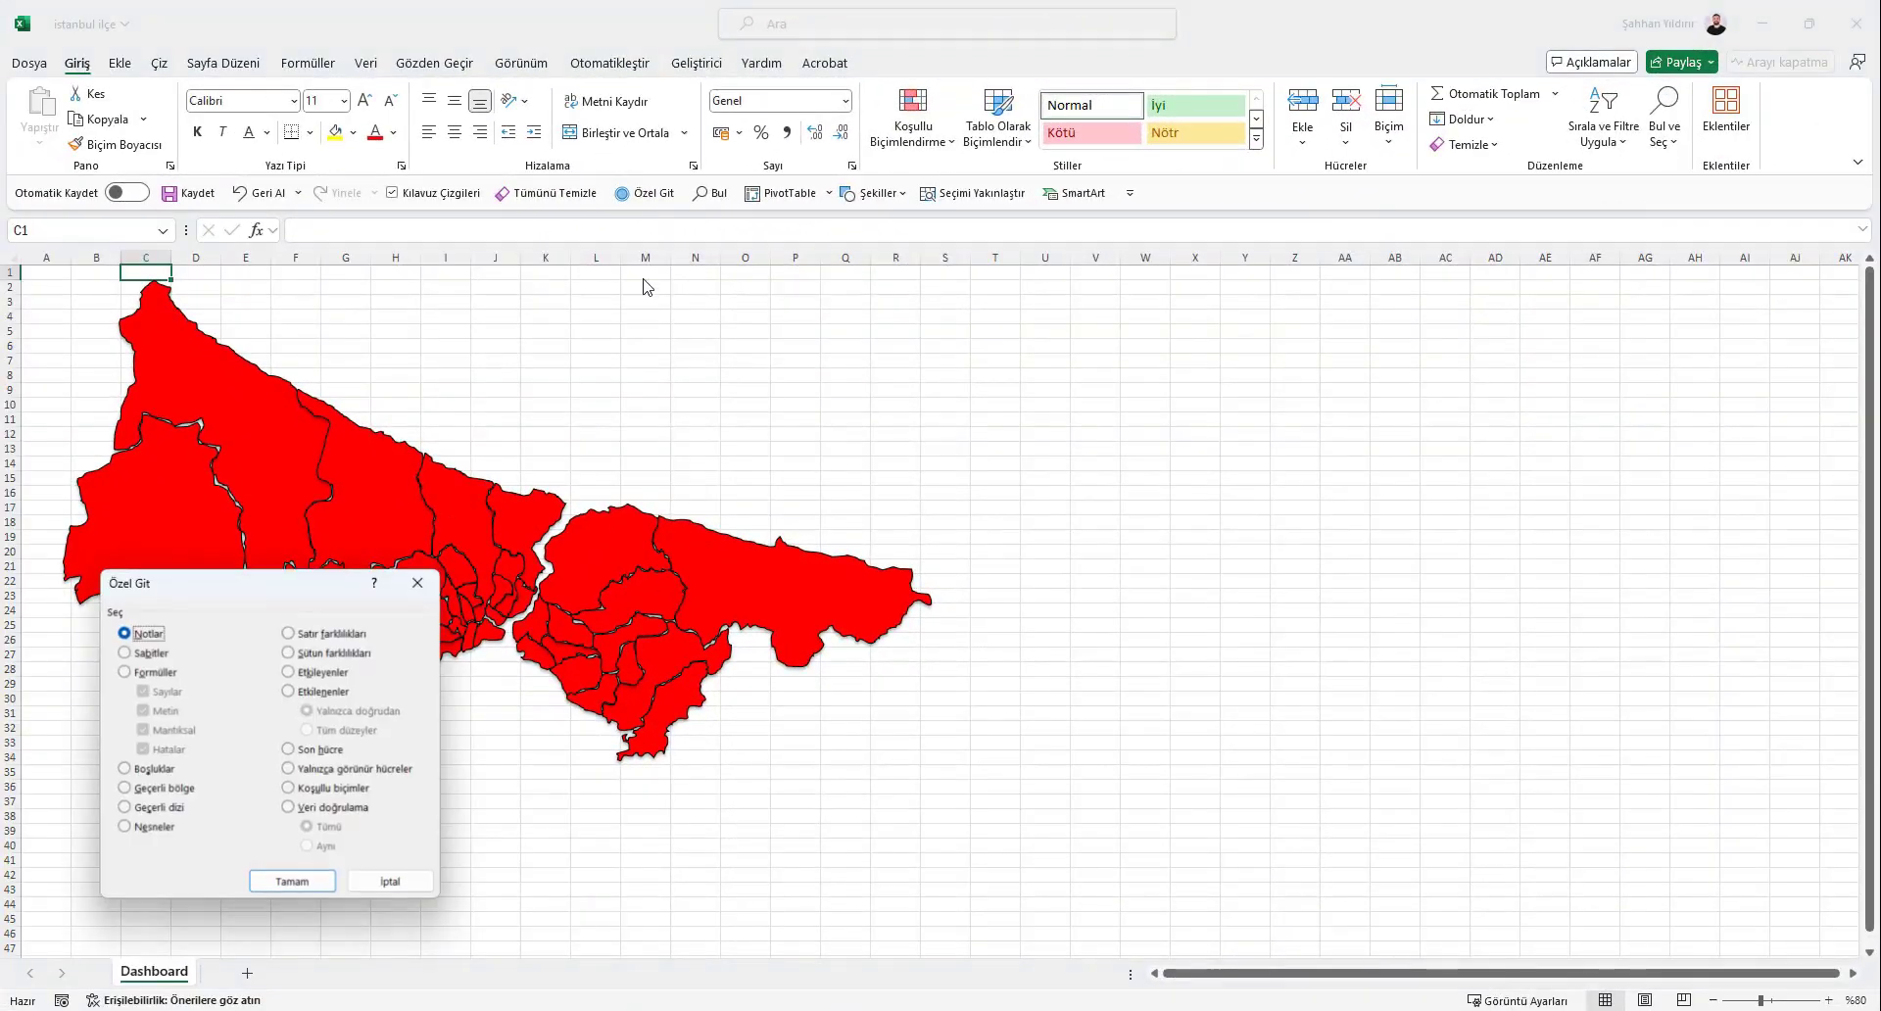
Select all objects with Özel Git > Nesneler and group the district shapes
click(153, 828)
click(285, 885)
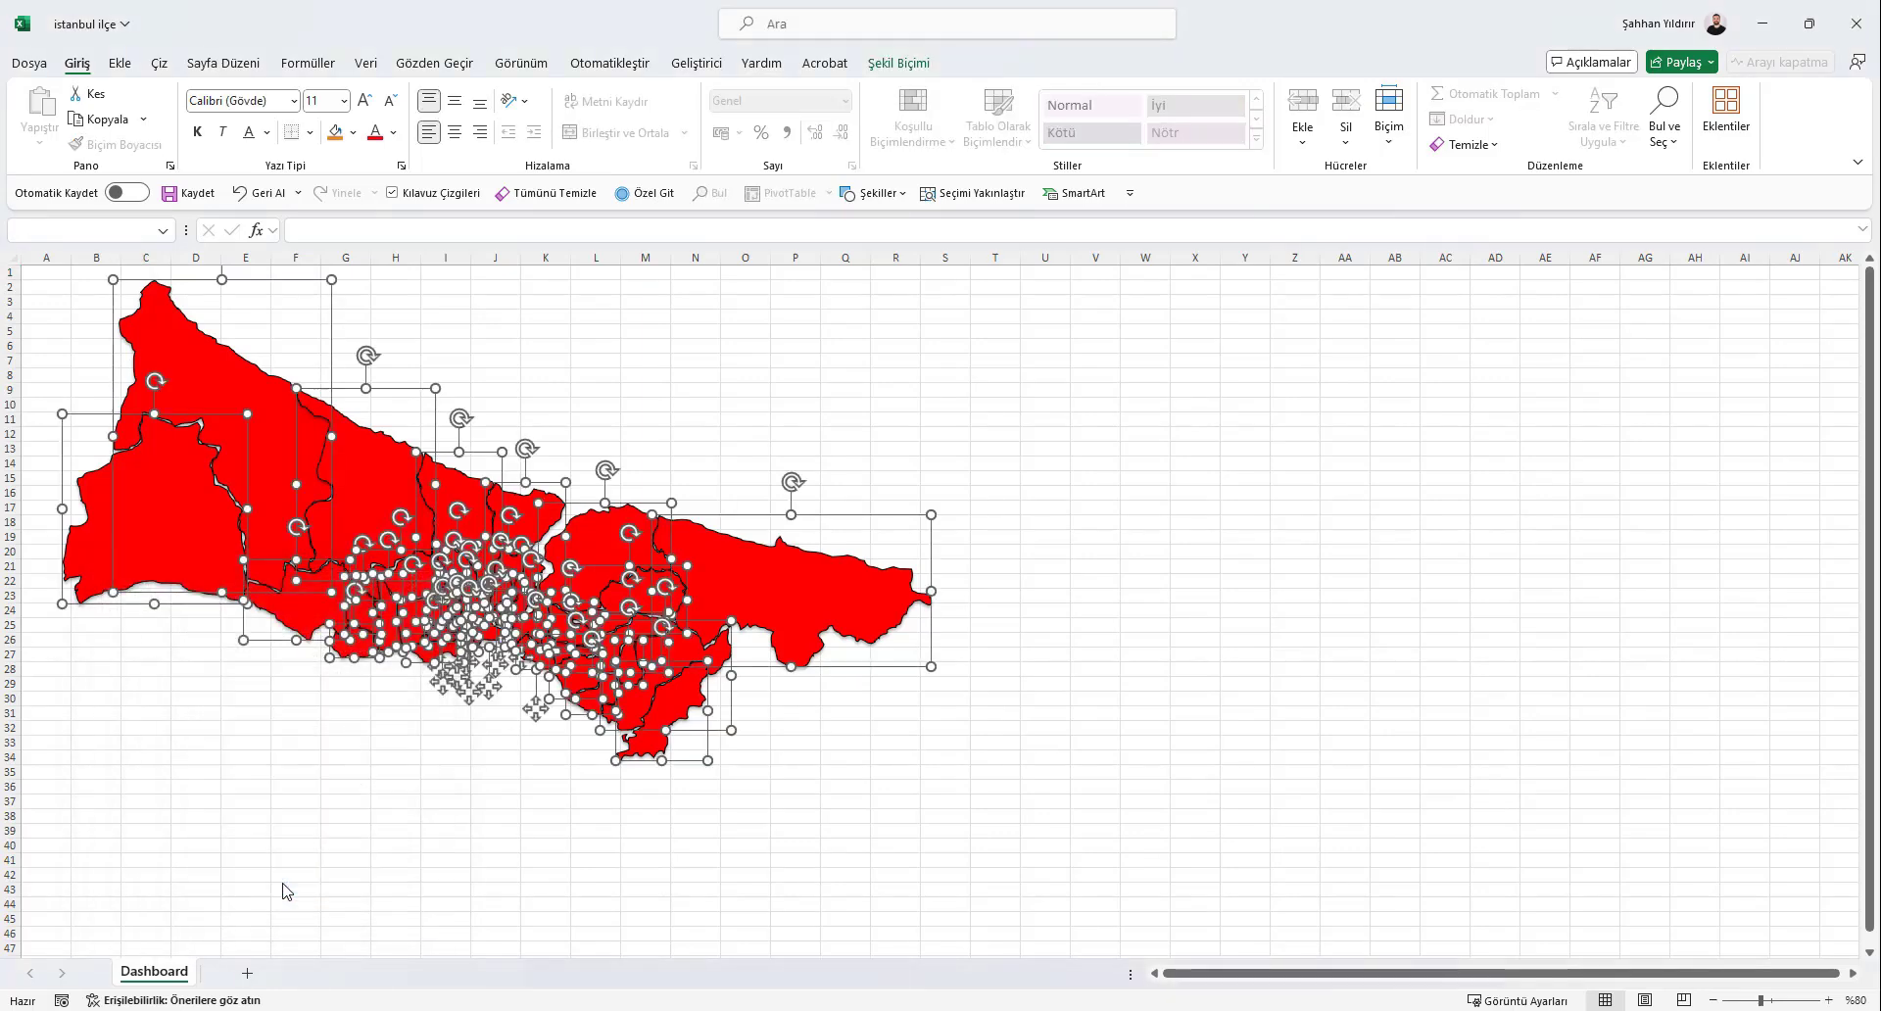
right_click(382, 500)
mouse_move(579, 666)
click(647, 670)
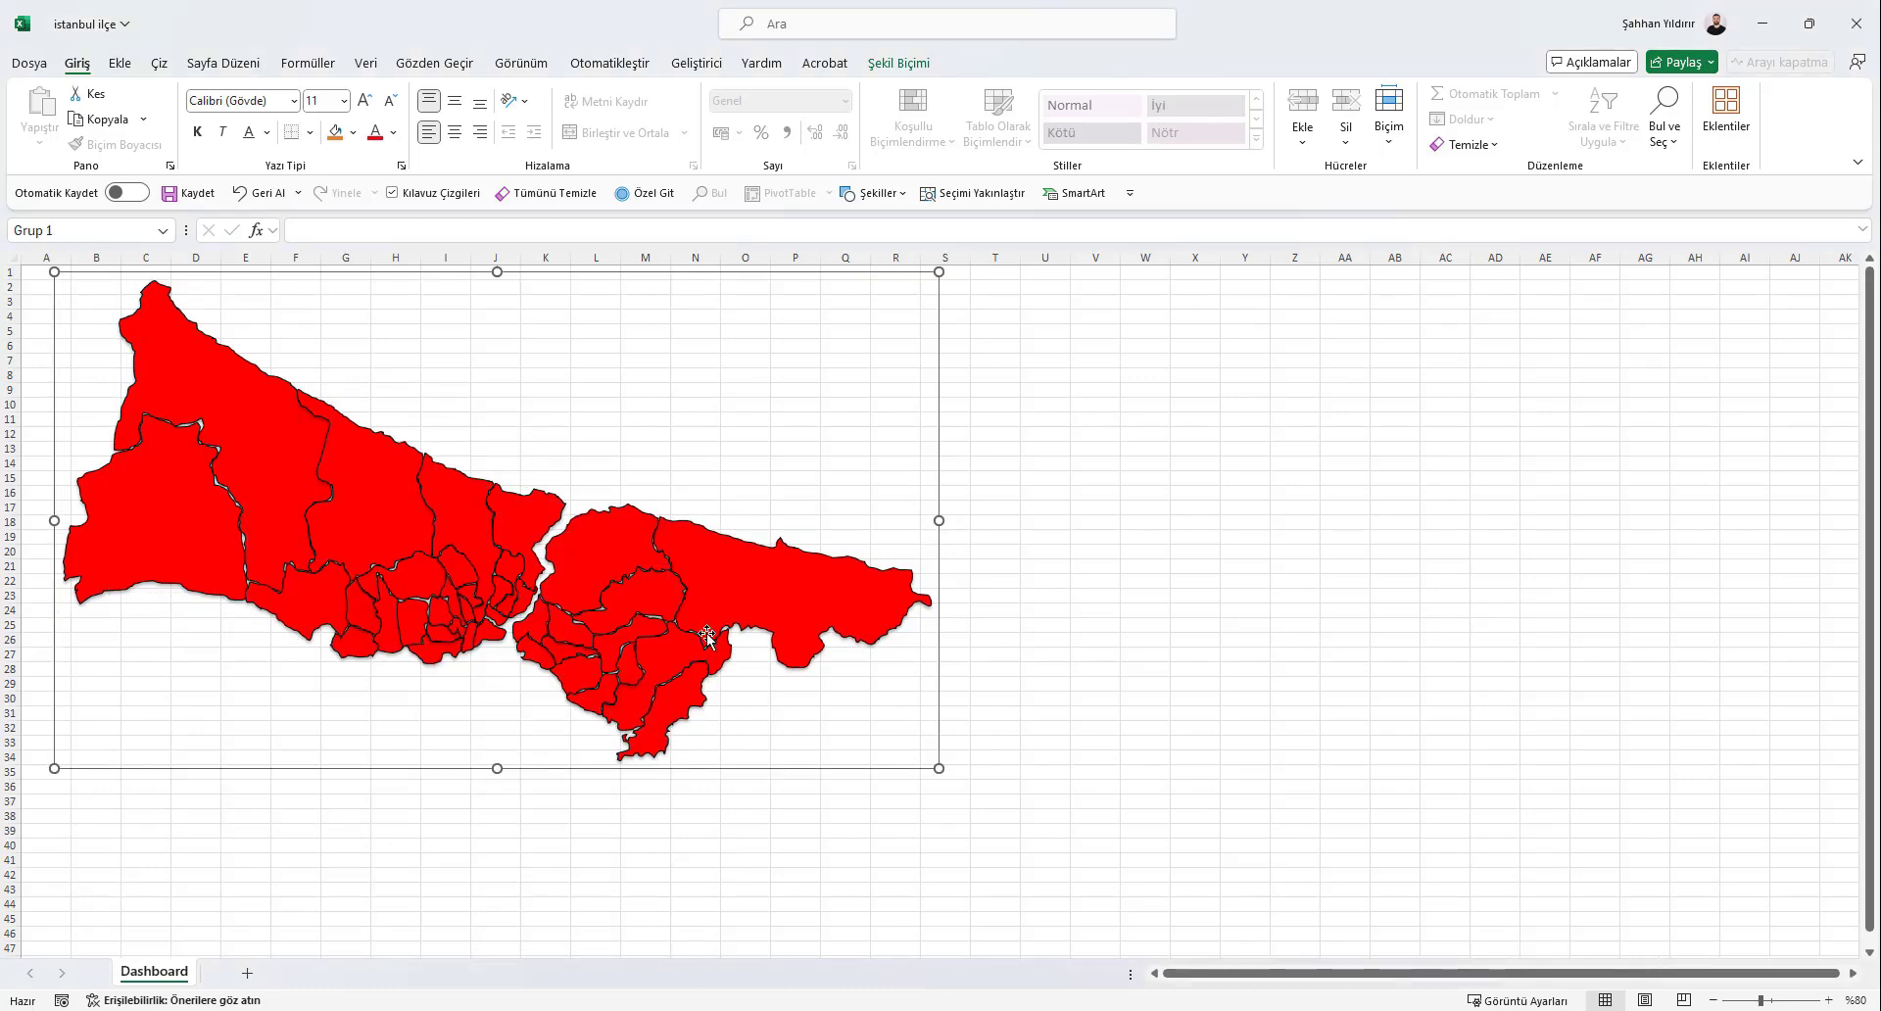
Move and enlarge the grouped map to span roughly columns A to W
drag(938, 674, 915, 715)
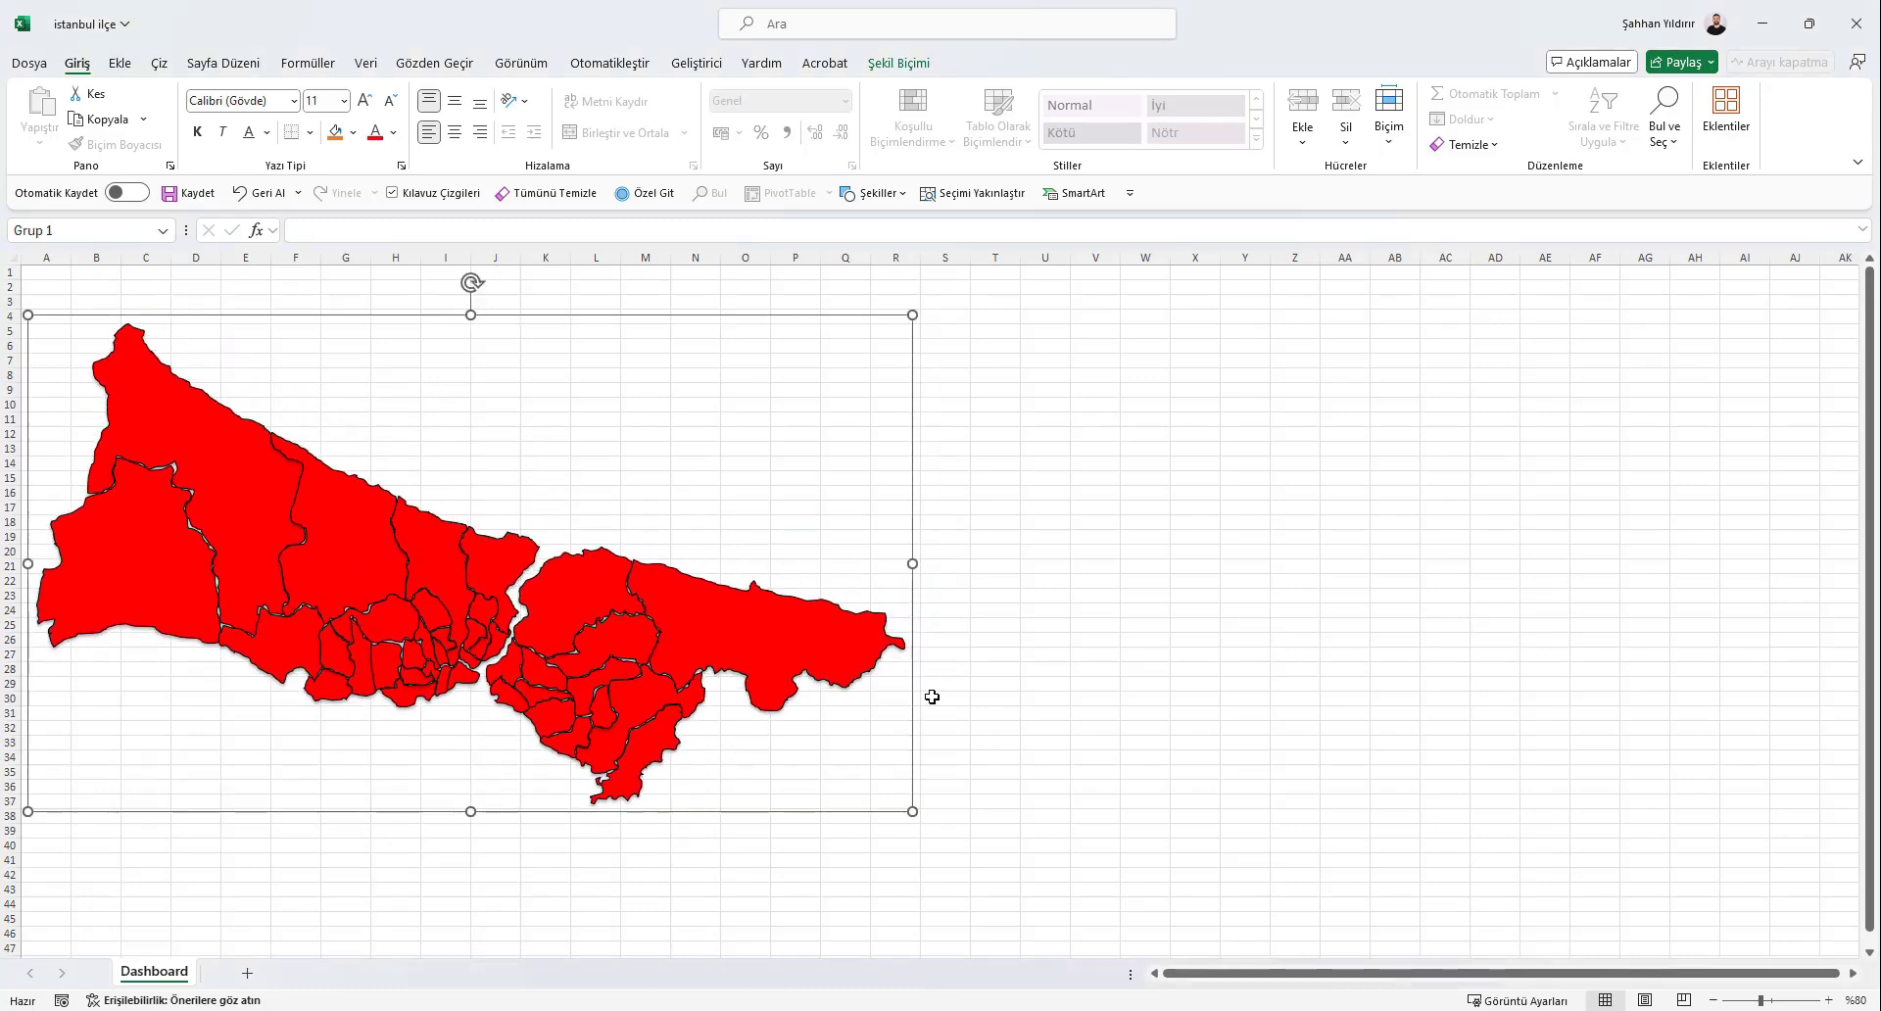
drag(913, 811, 1027, 902)
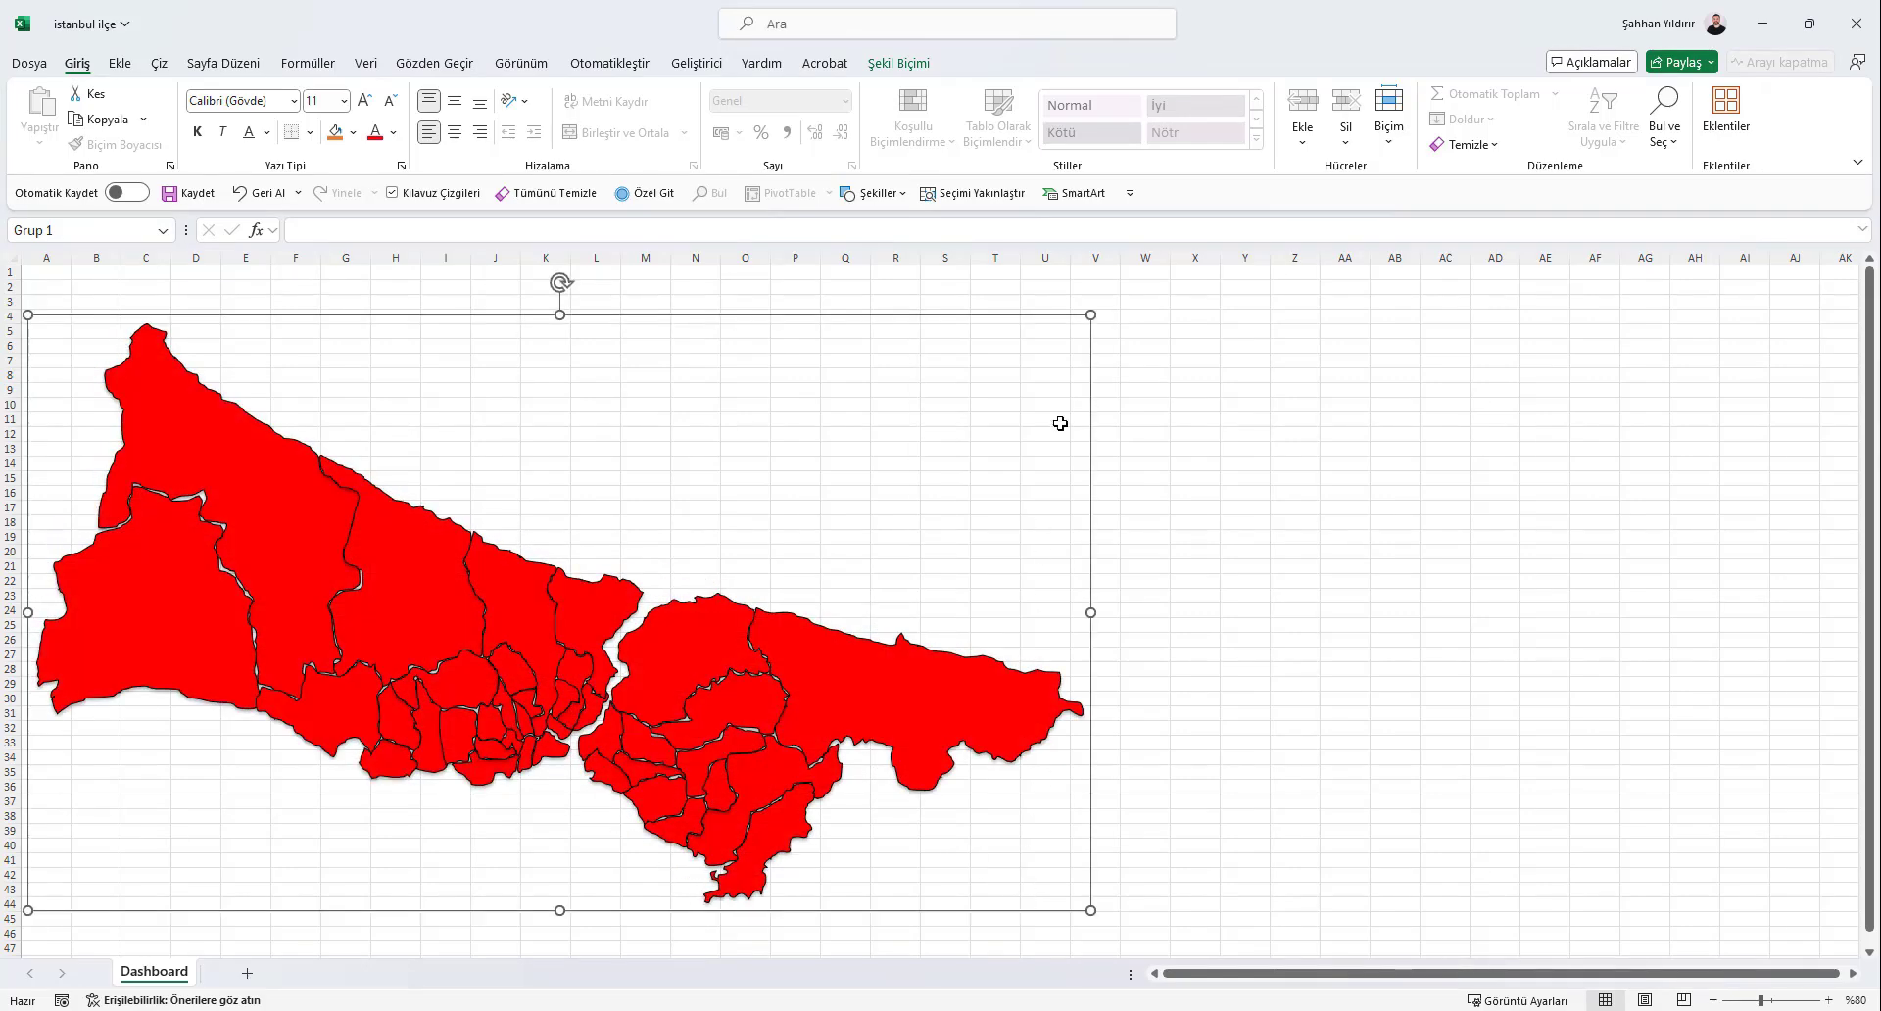
drag(1091, 315, 1110, 296)
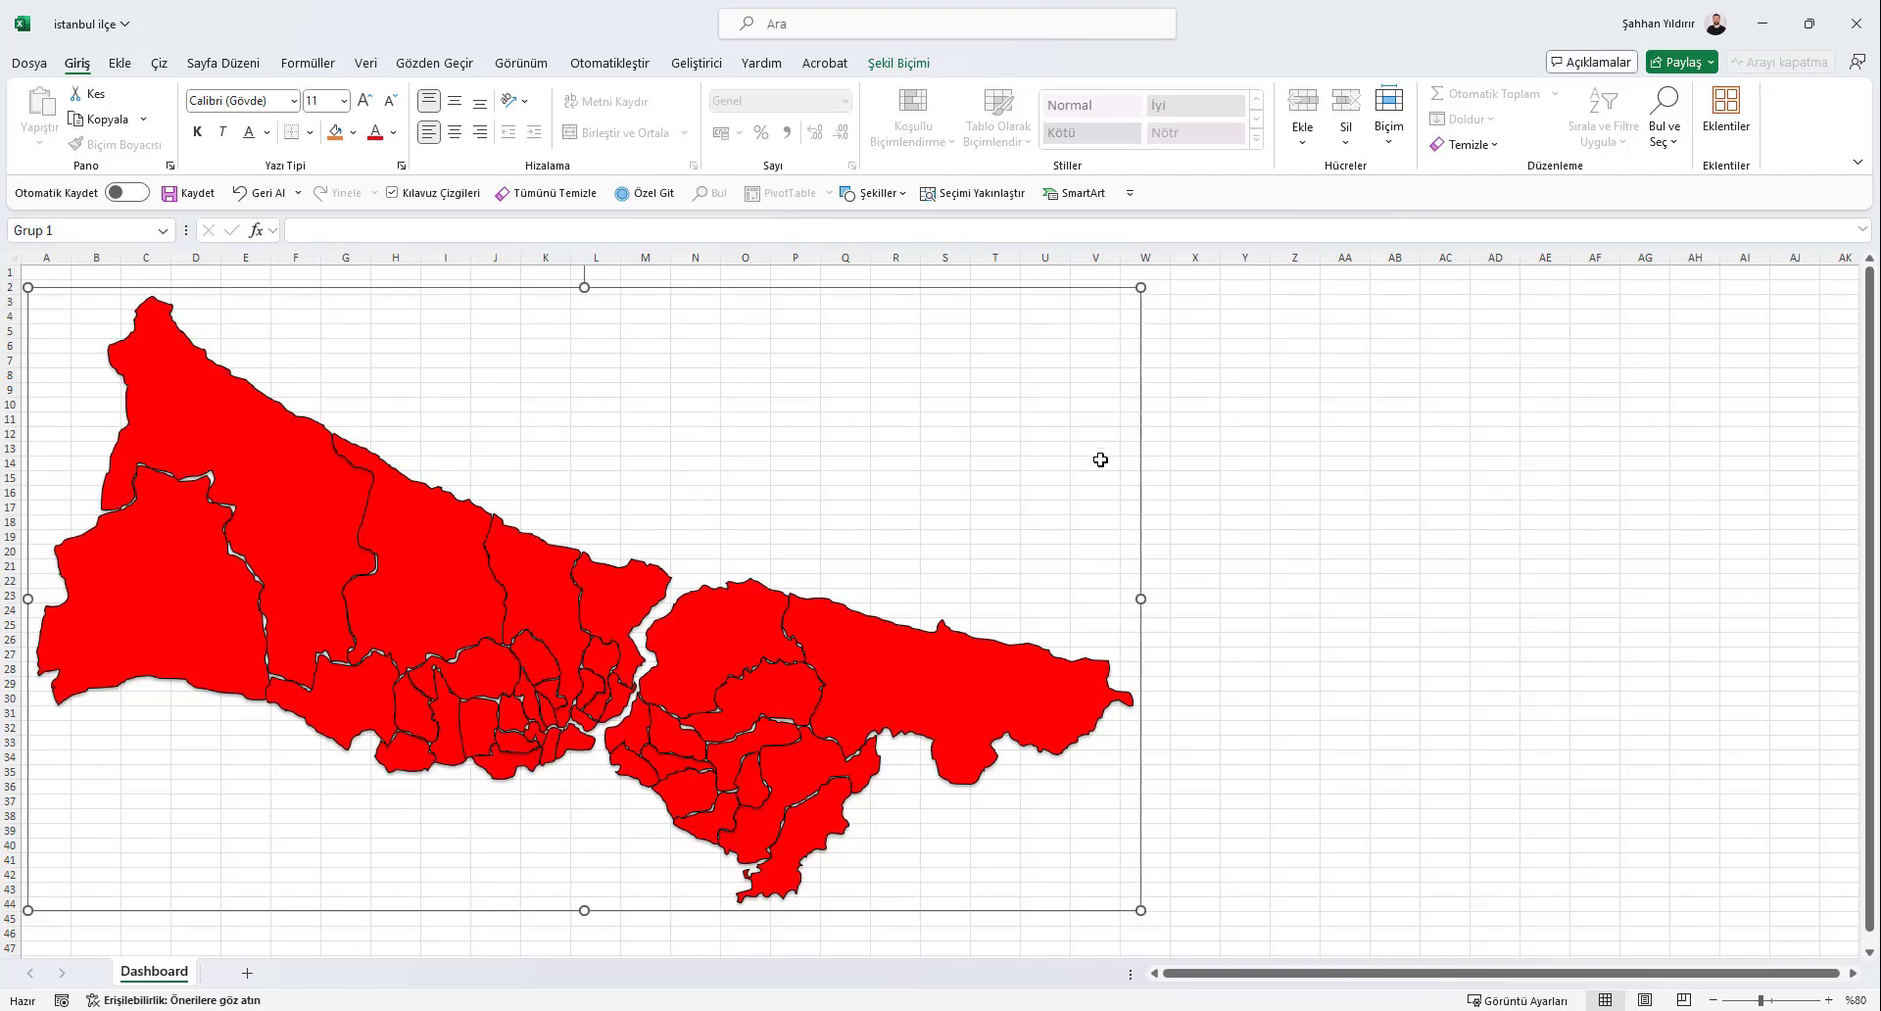
drag(1139, 477, 1133, 468)
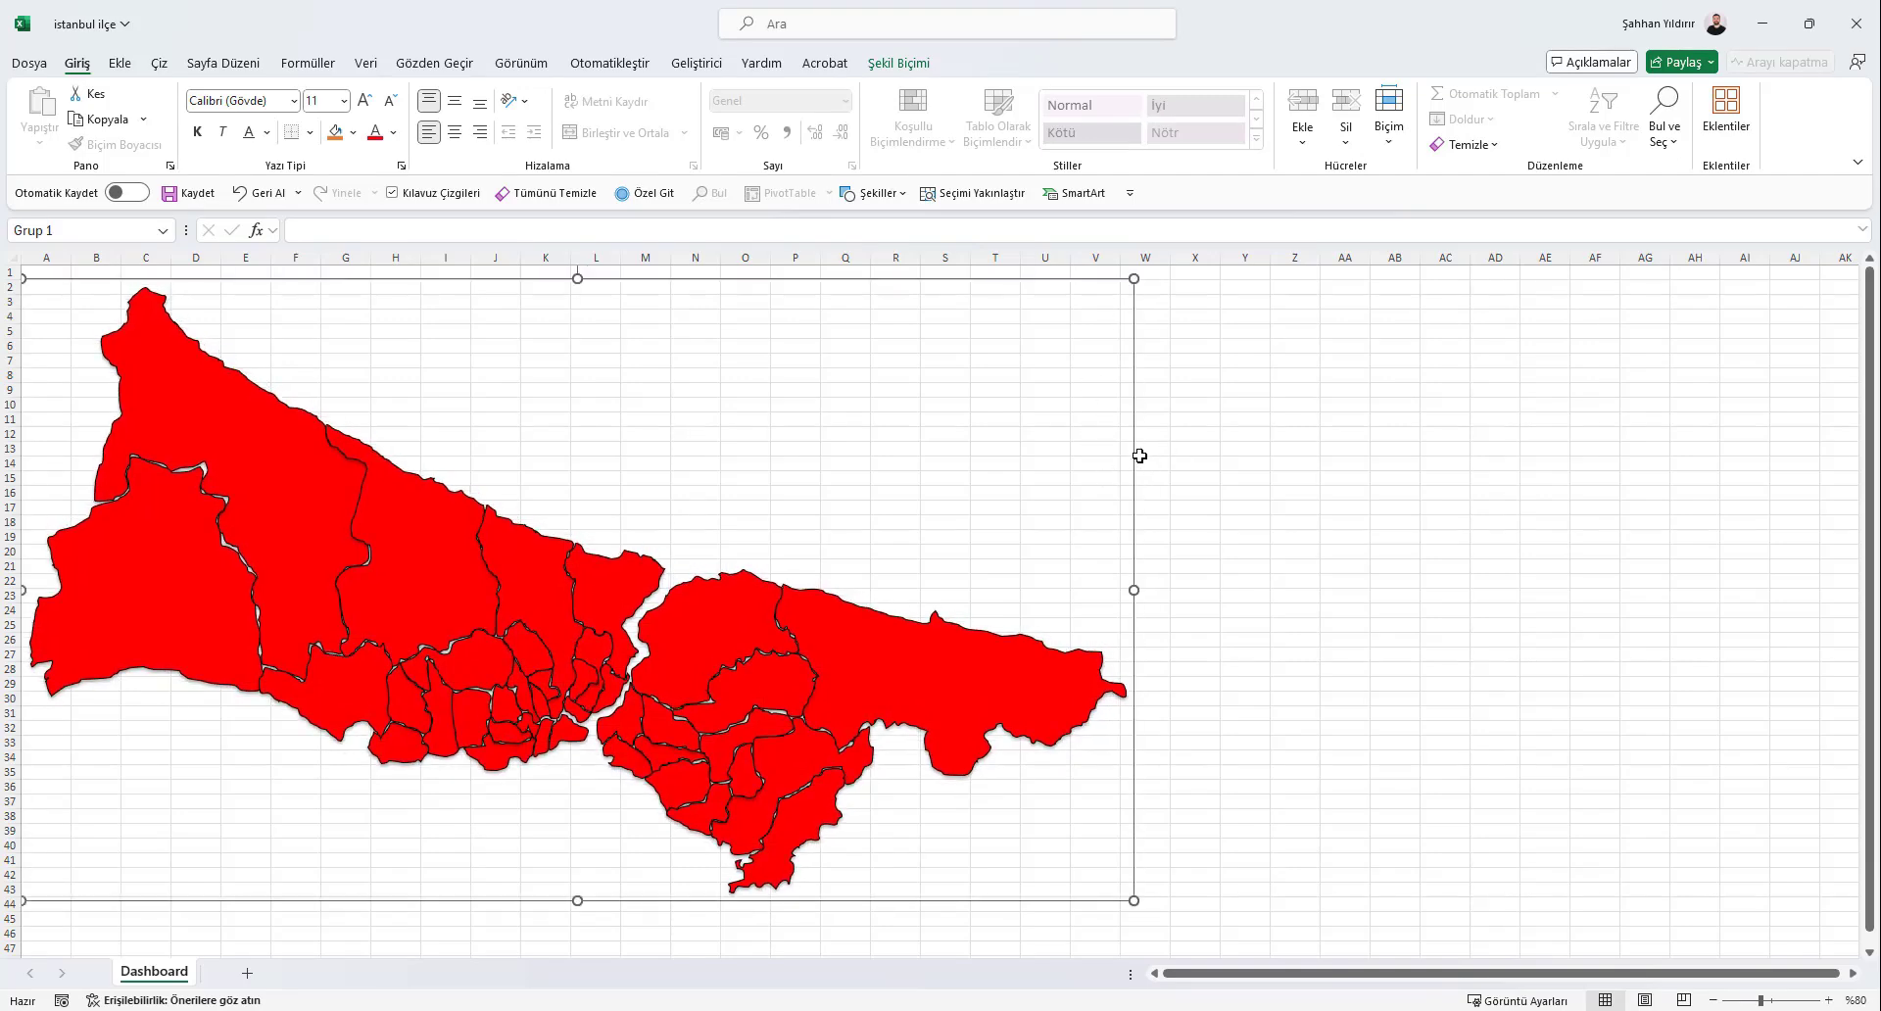
drag(1112, 476, 1142, 456)
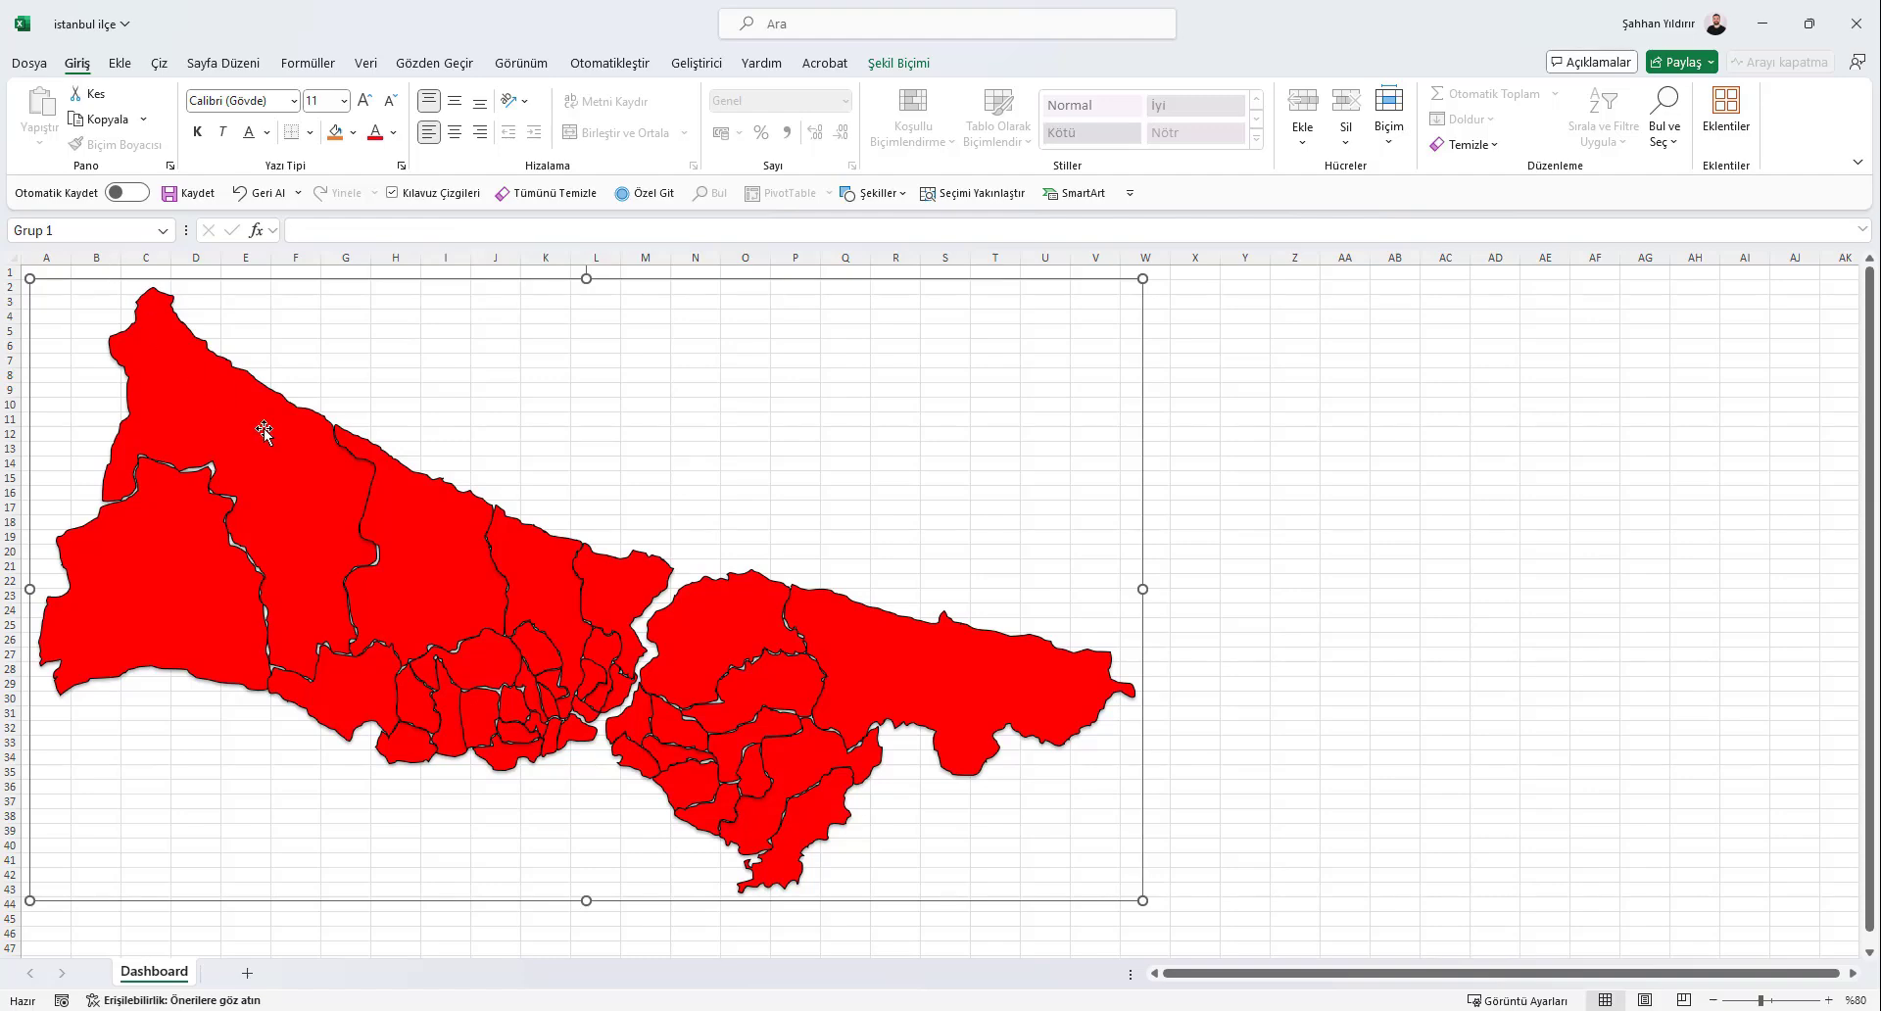
Ungroup the map back into separate district shapes and deselect them
right_click(341, 495)
mouse_move(453, 665)
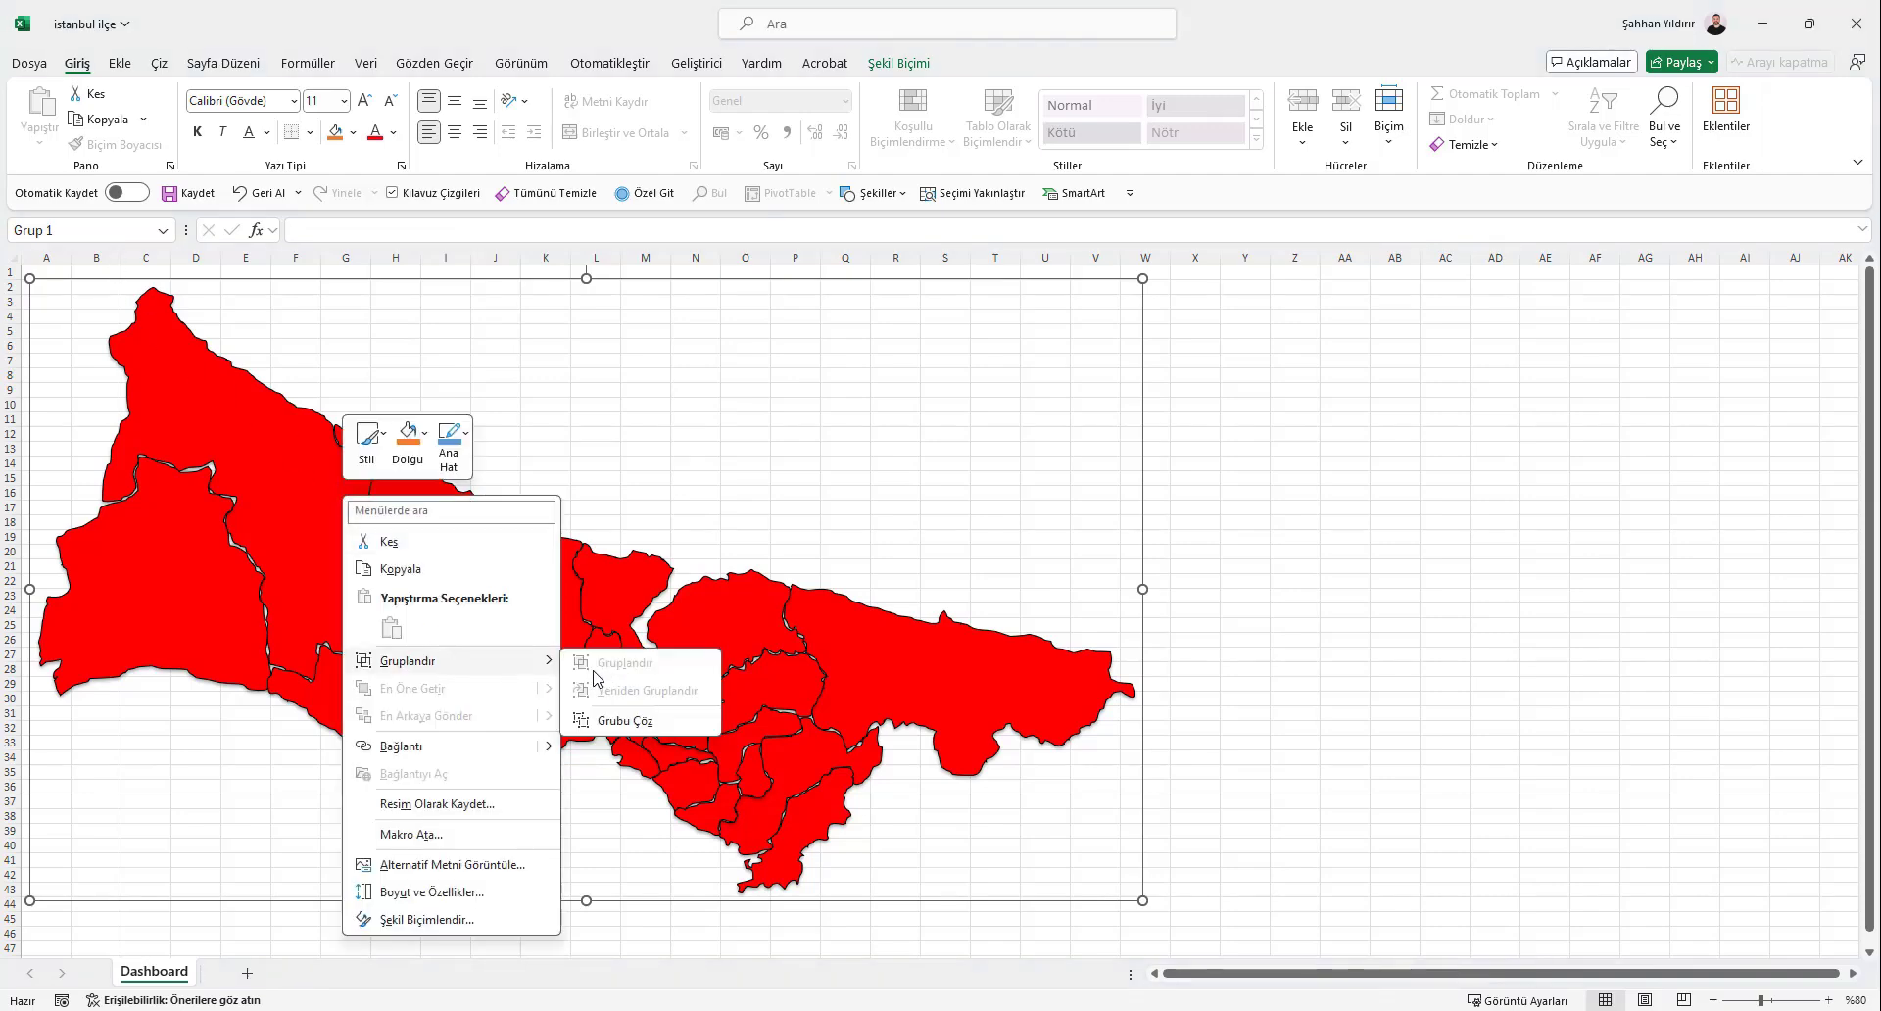
click(676, 718)
click(1117, 485)
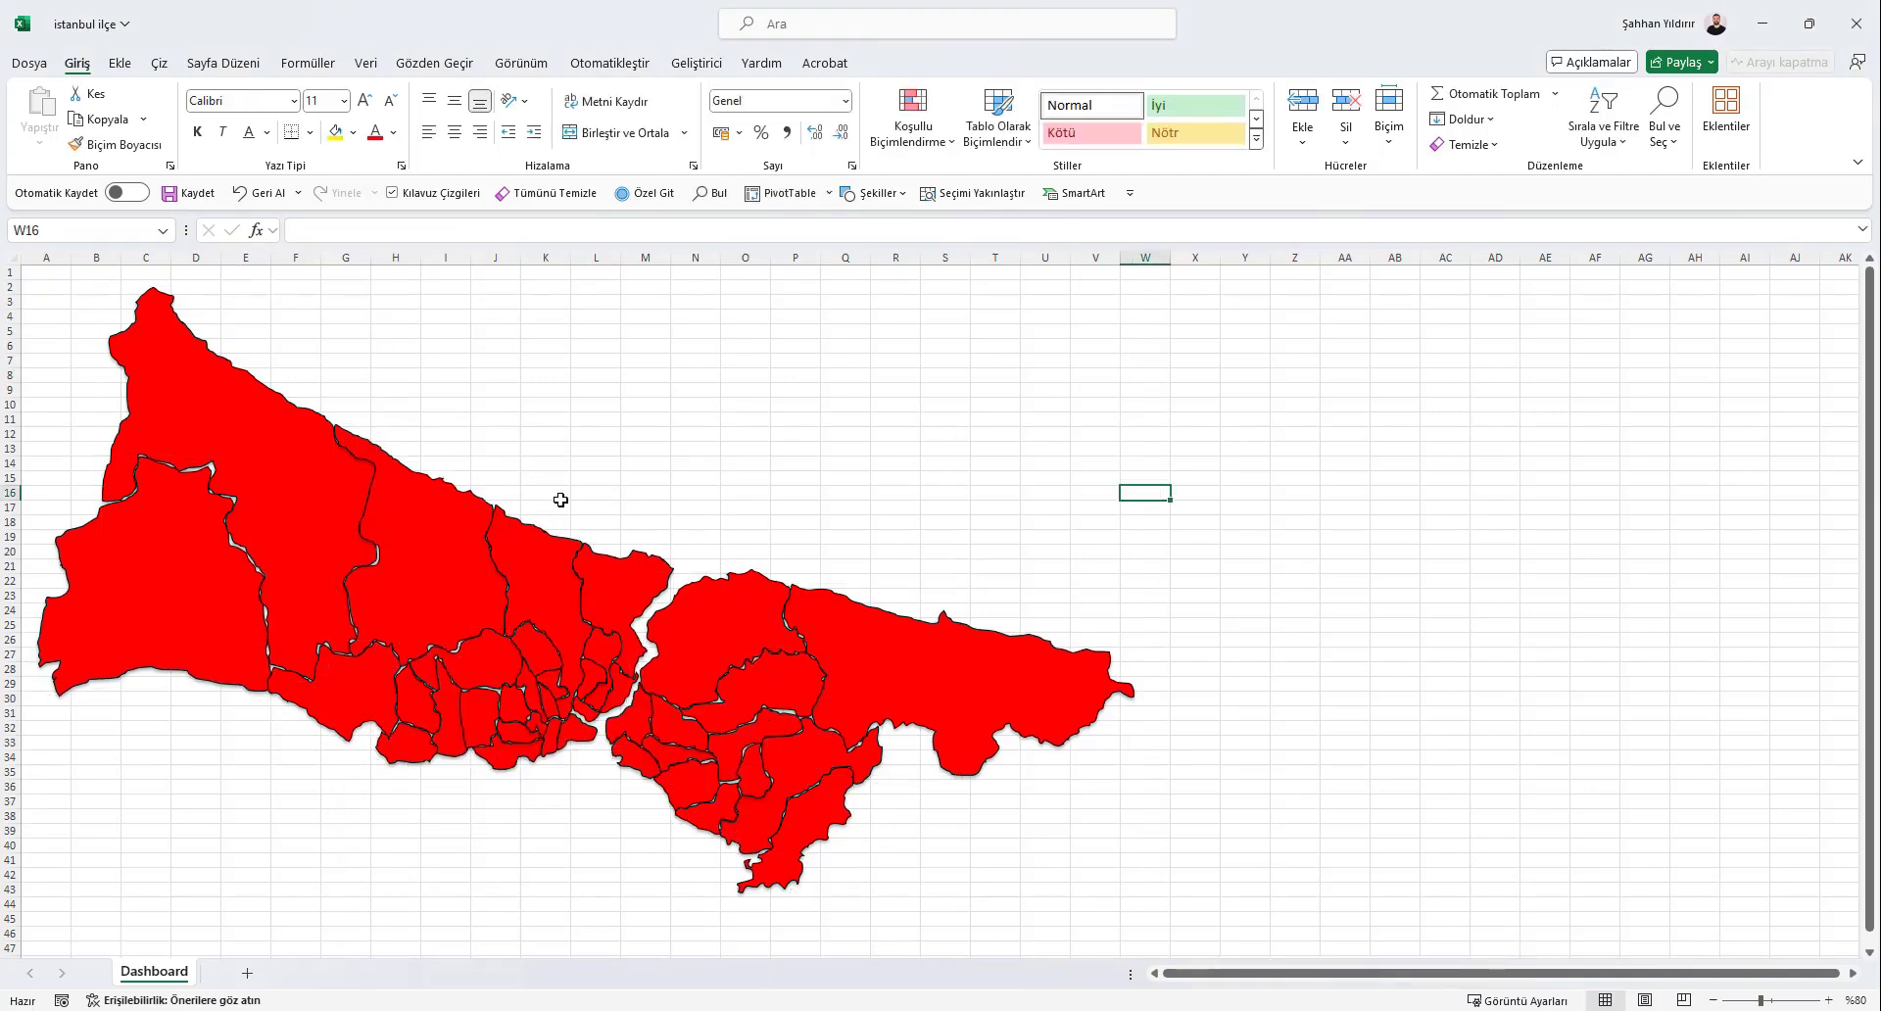
click(152, 526)
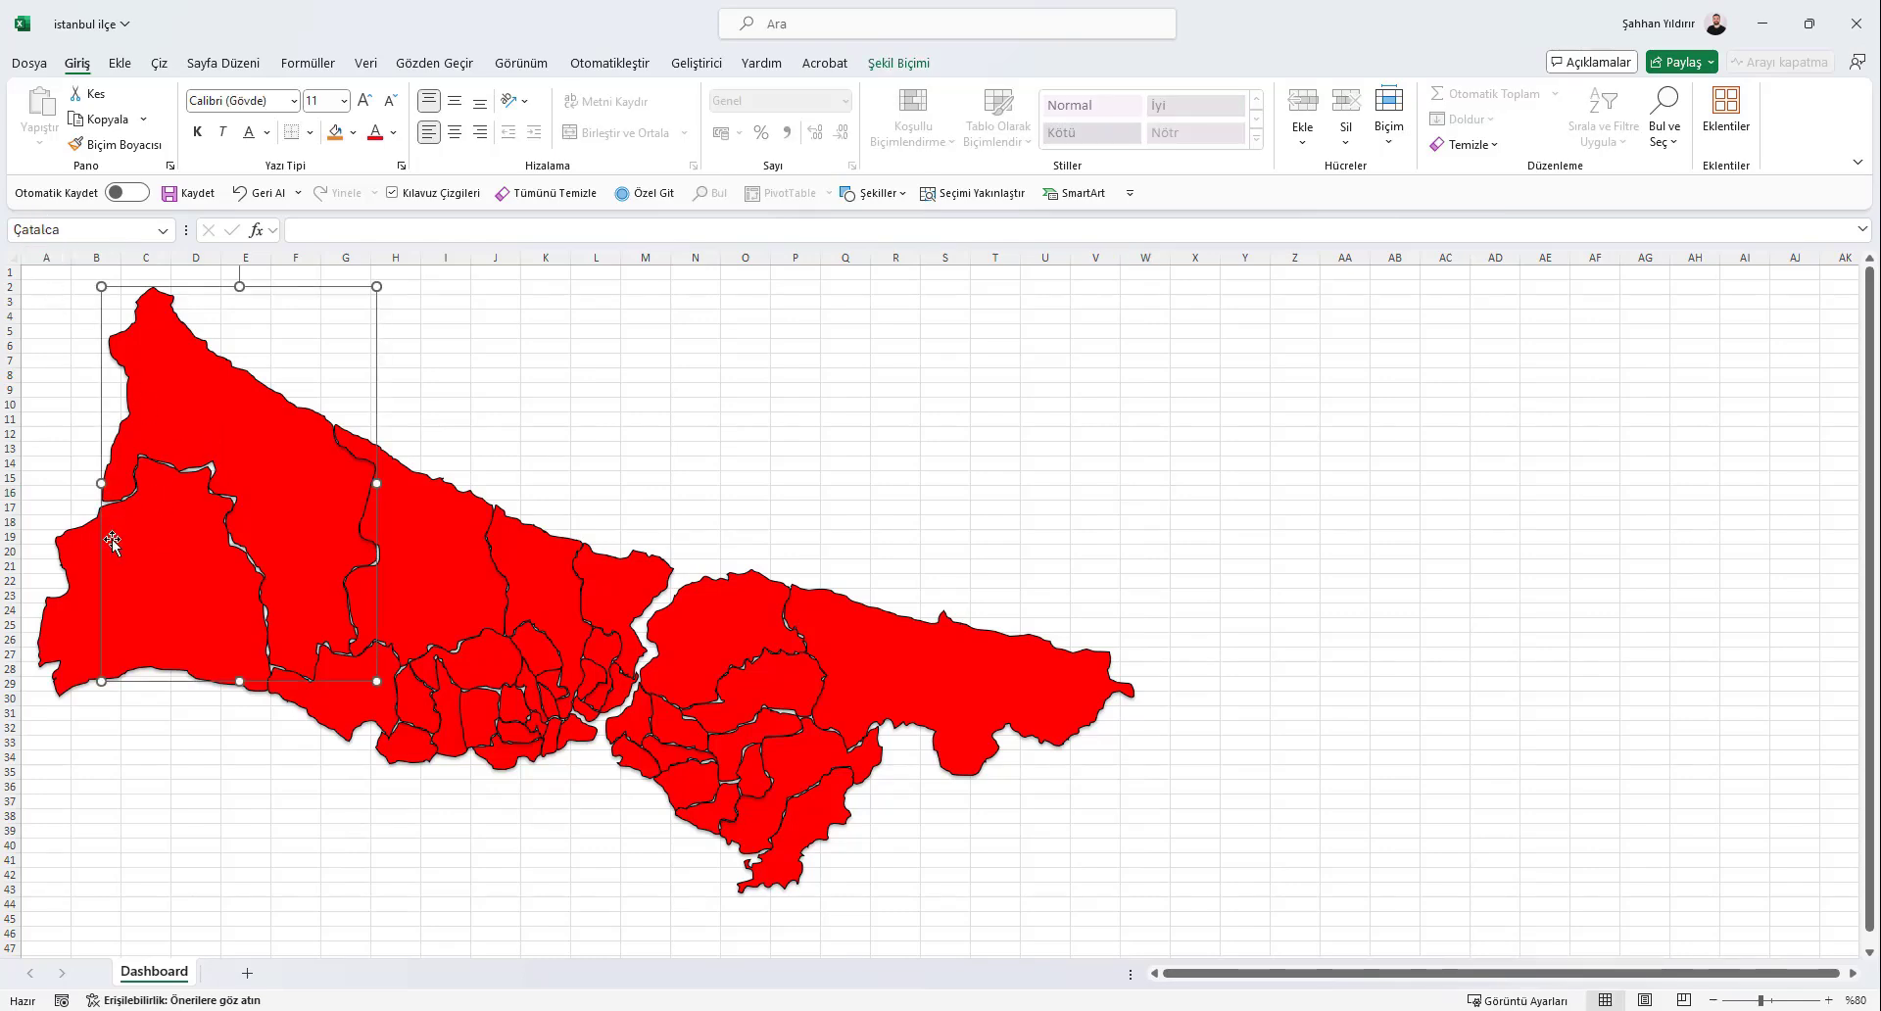
click(86, 603)
click(361, 384)
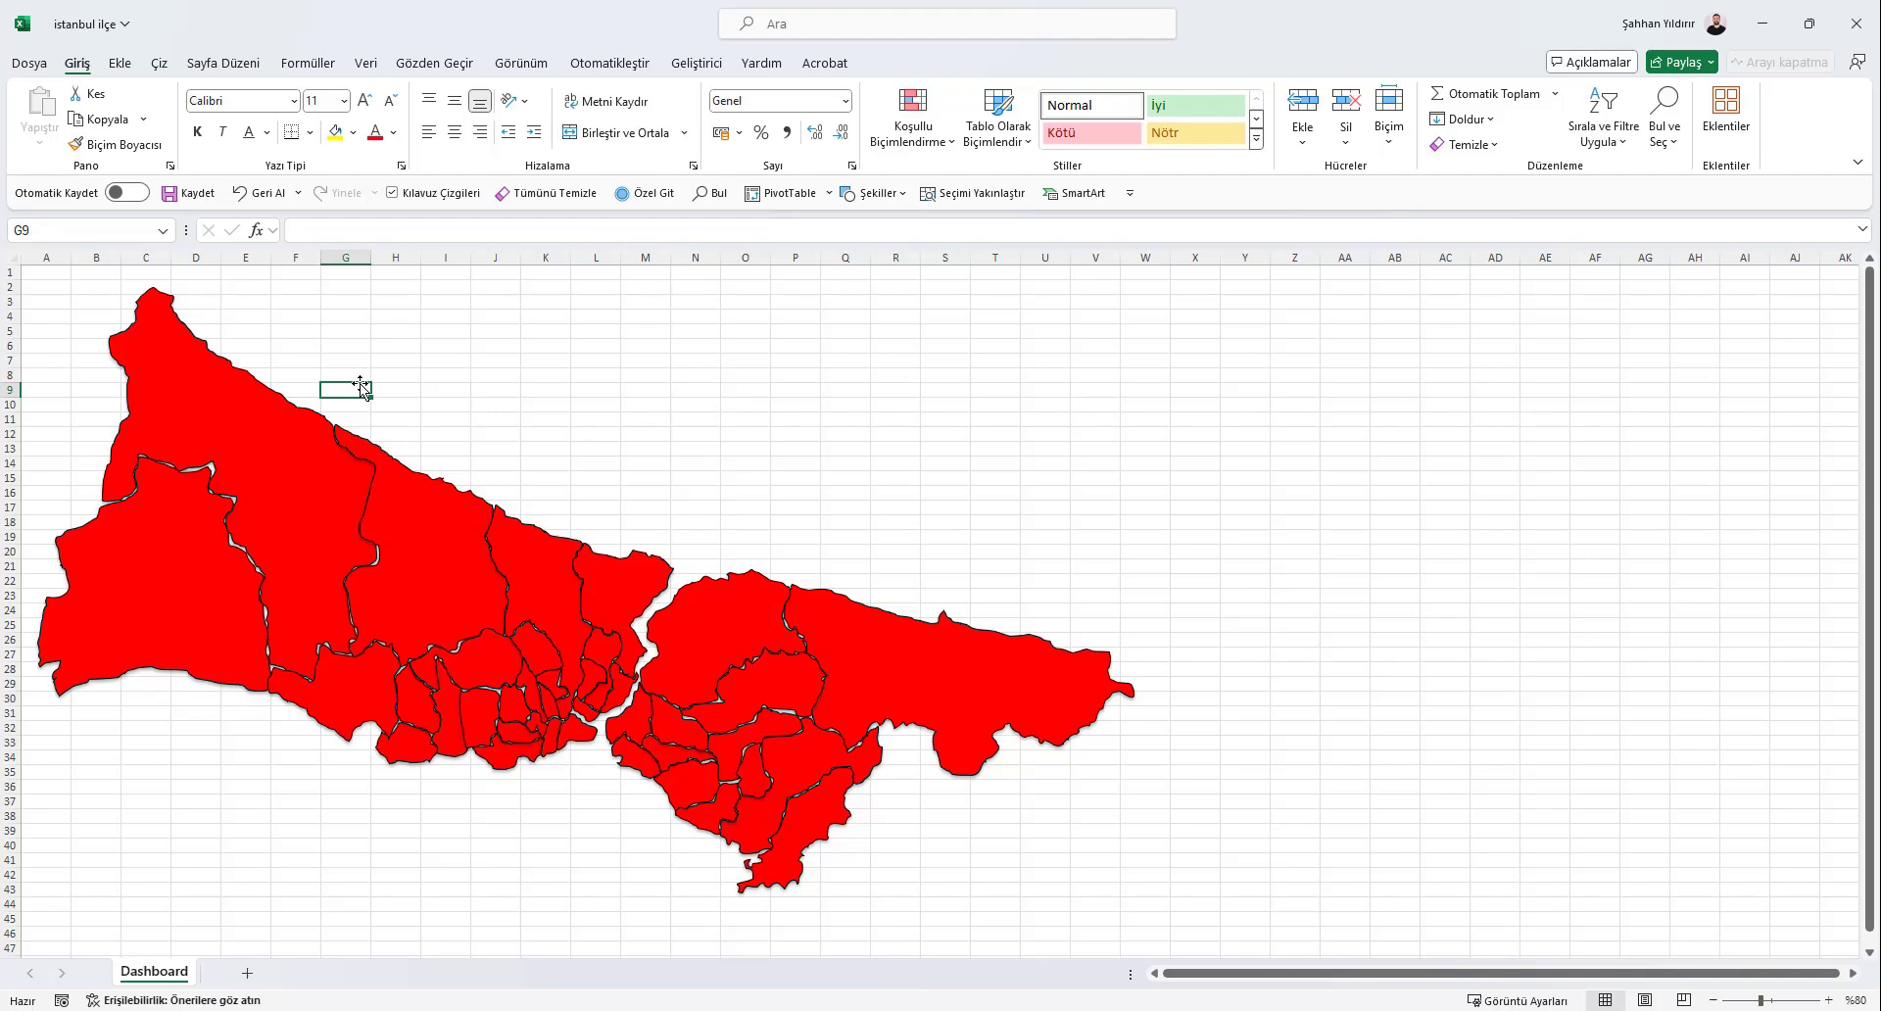
right_click(157, 978)
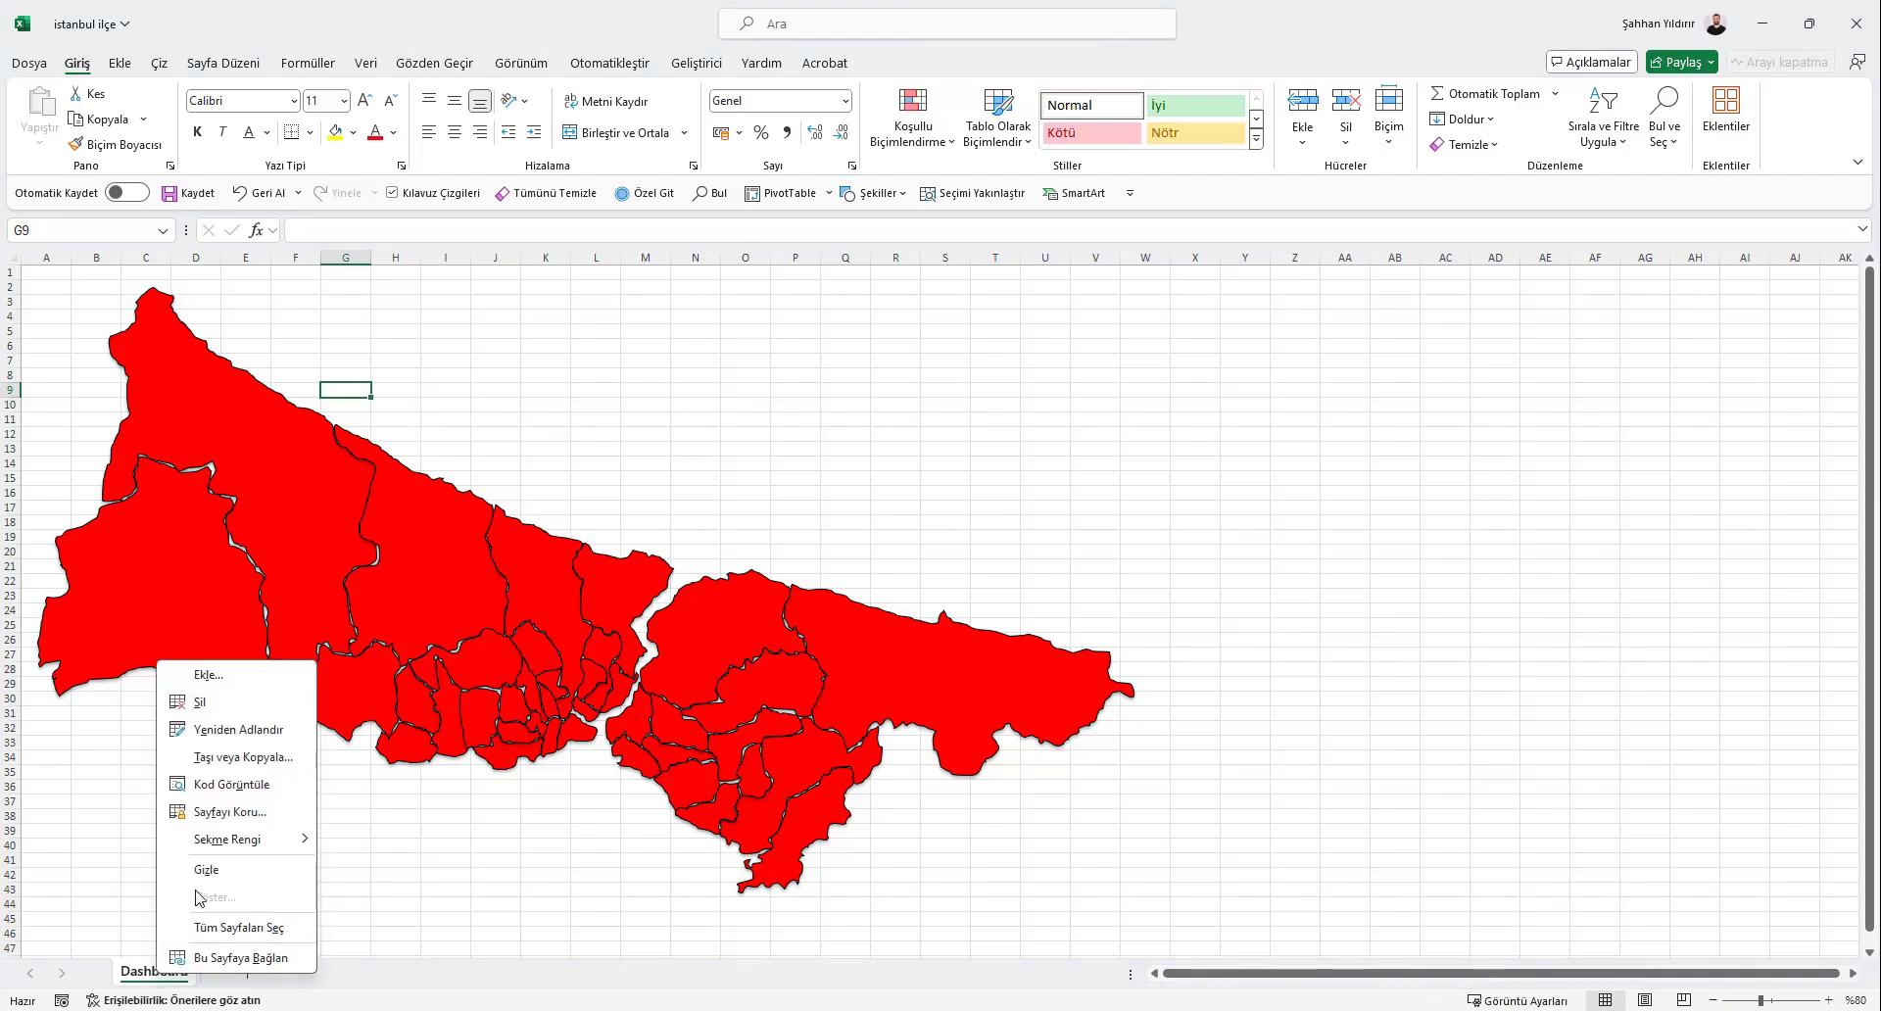
click(229, 784)
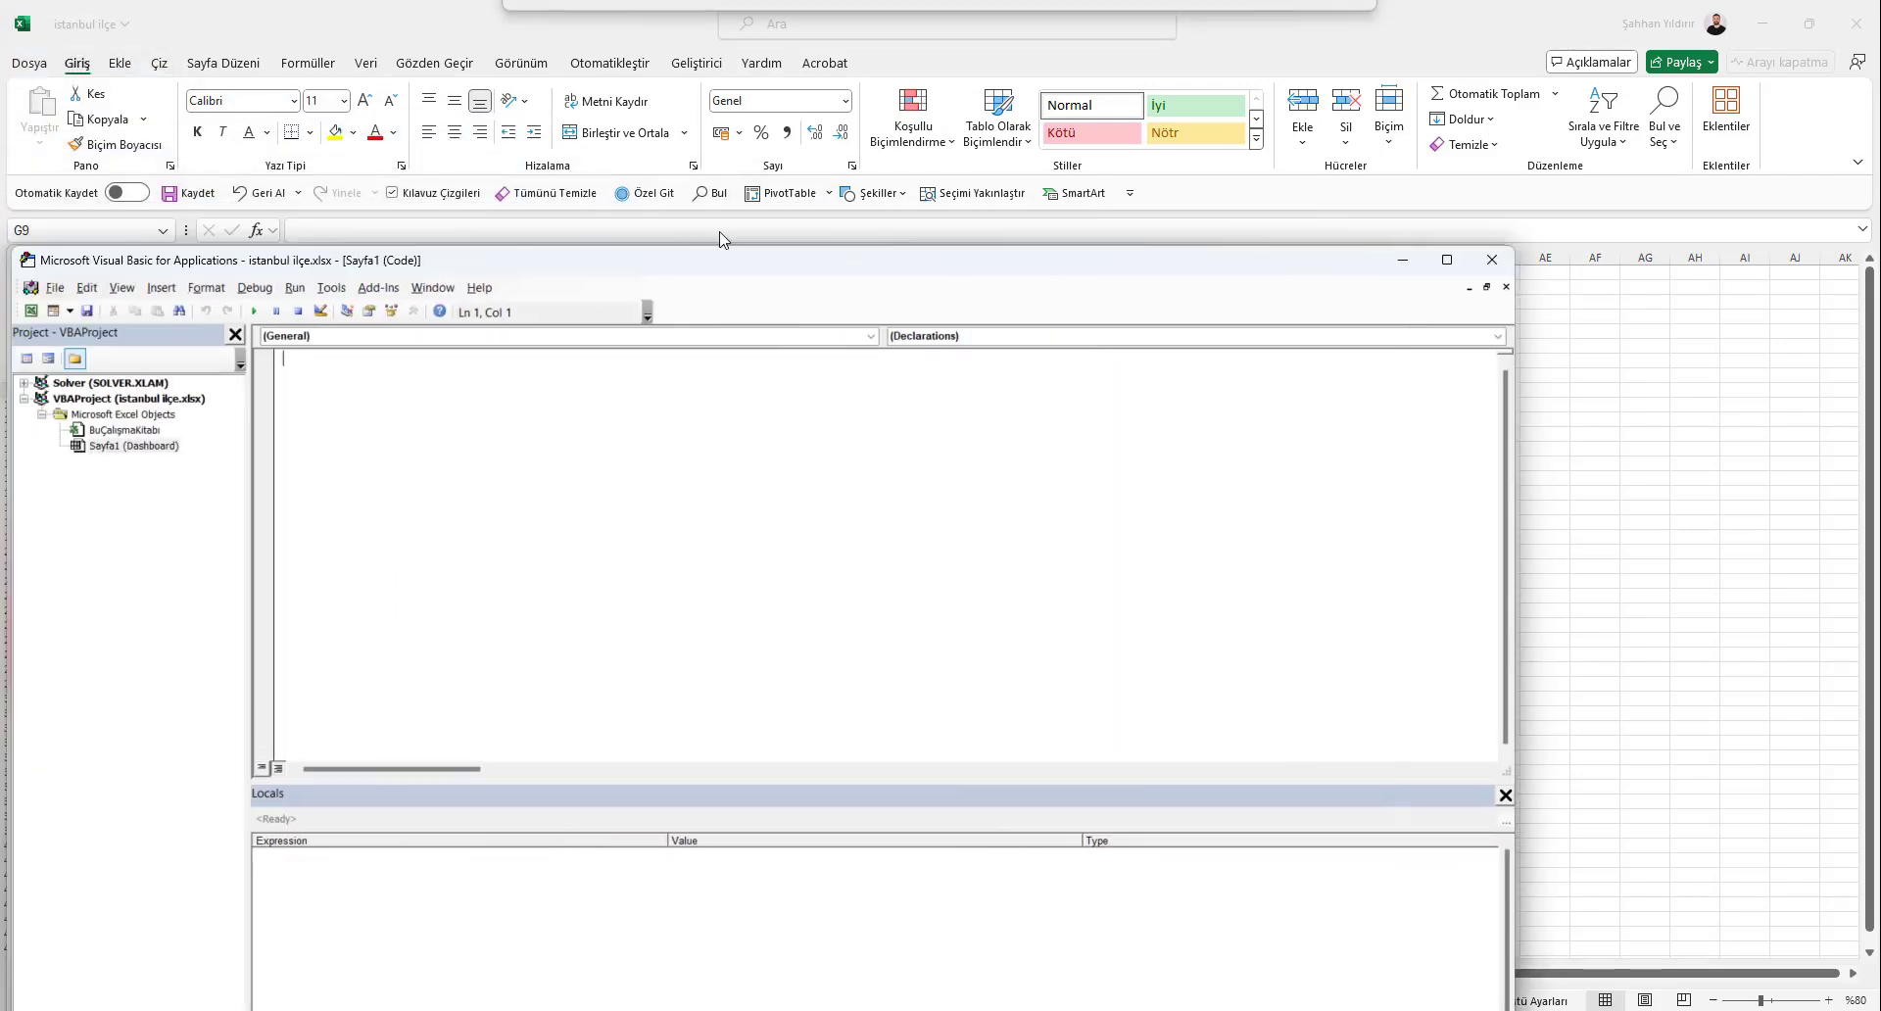
double_click(727, 152)
key(alt+F11)
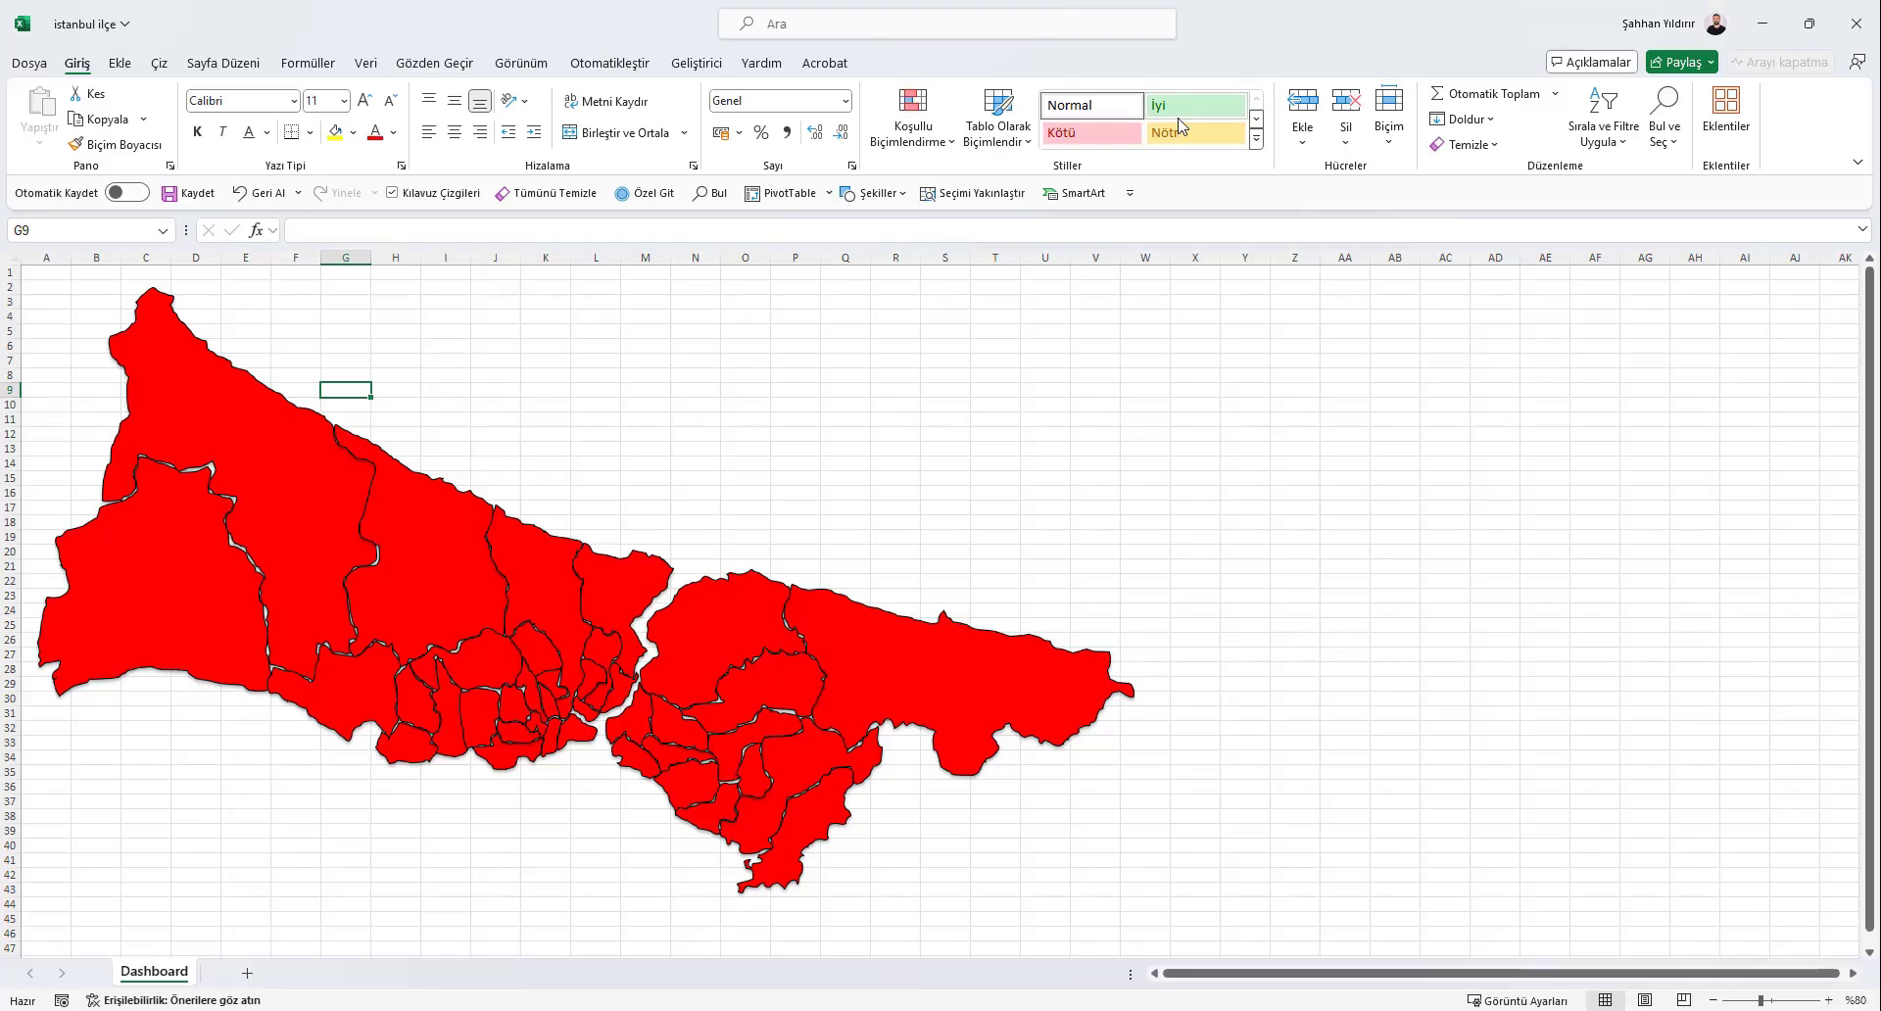
Show the Geliştirici tab and confirm it is ticked under Şeridi Özelleştir, then cancel
click(713, 71)
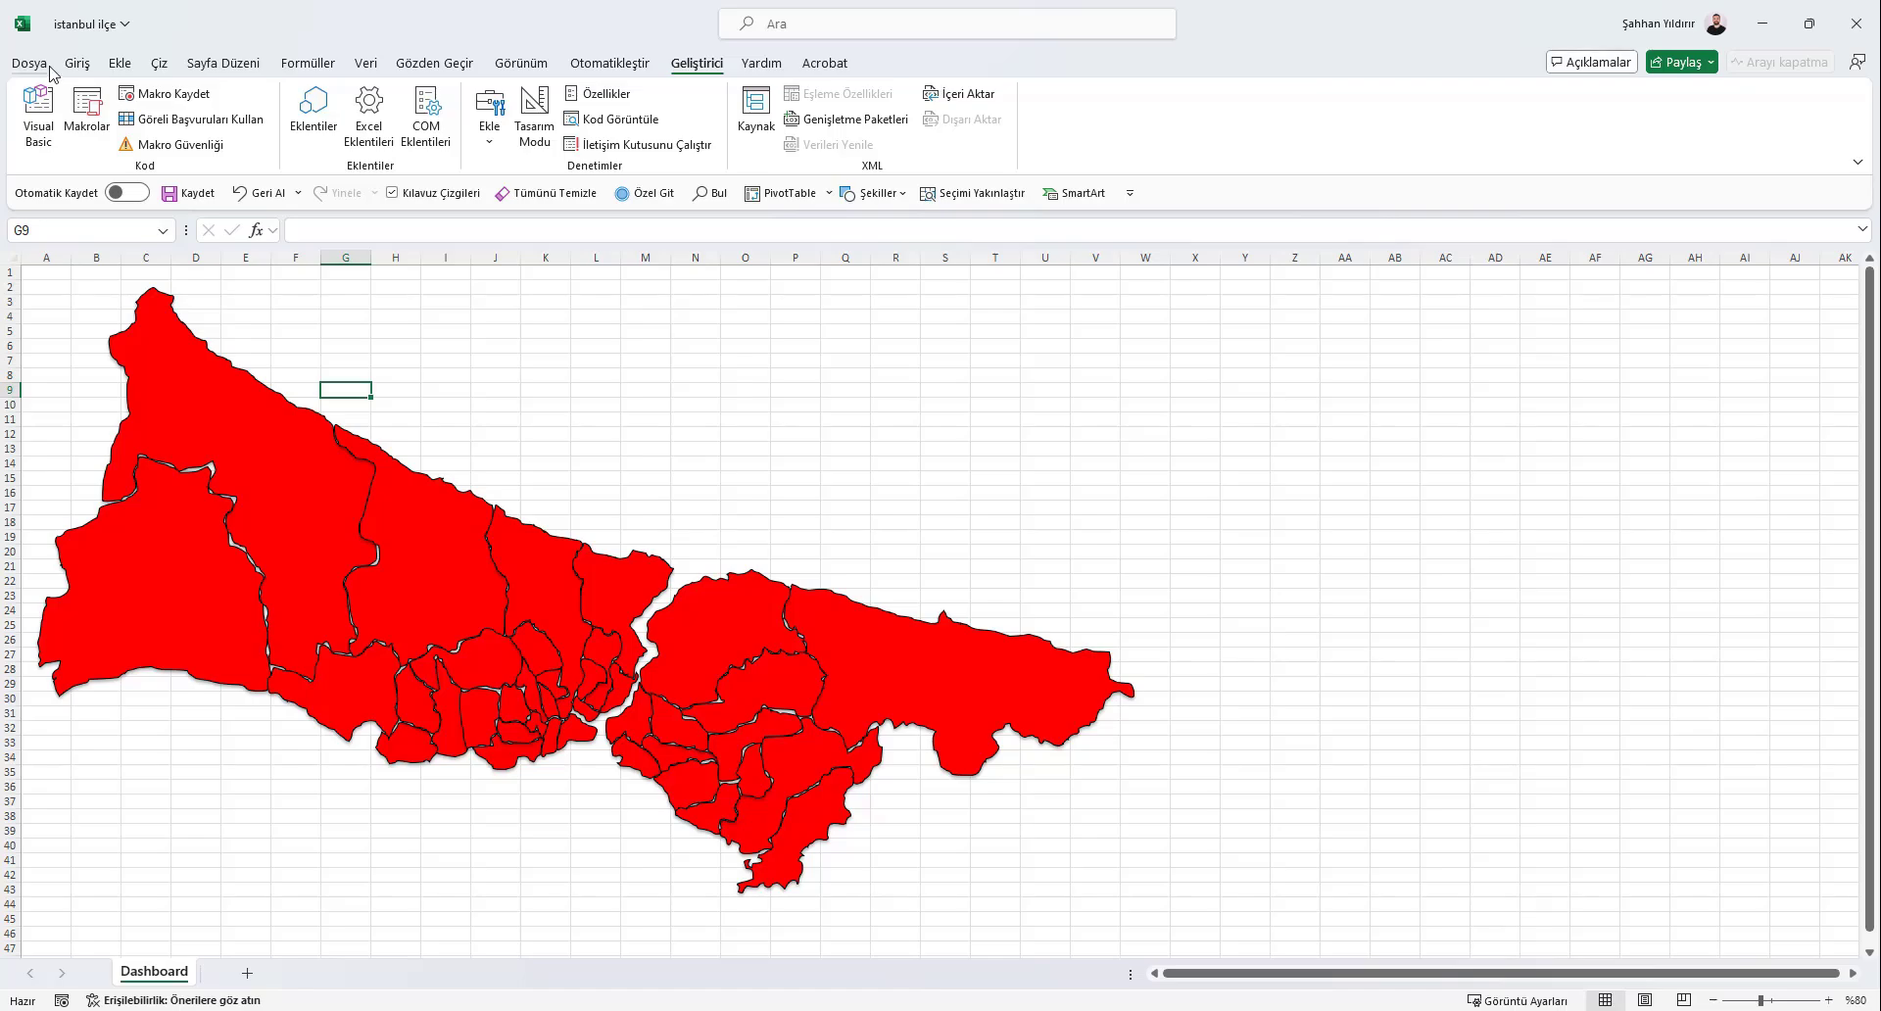
click(49, 69)
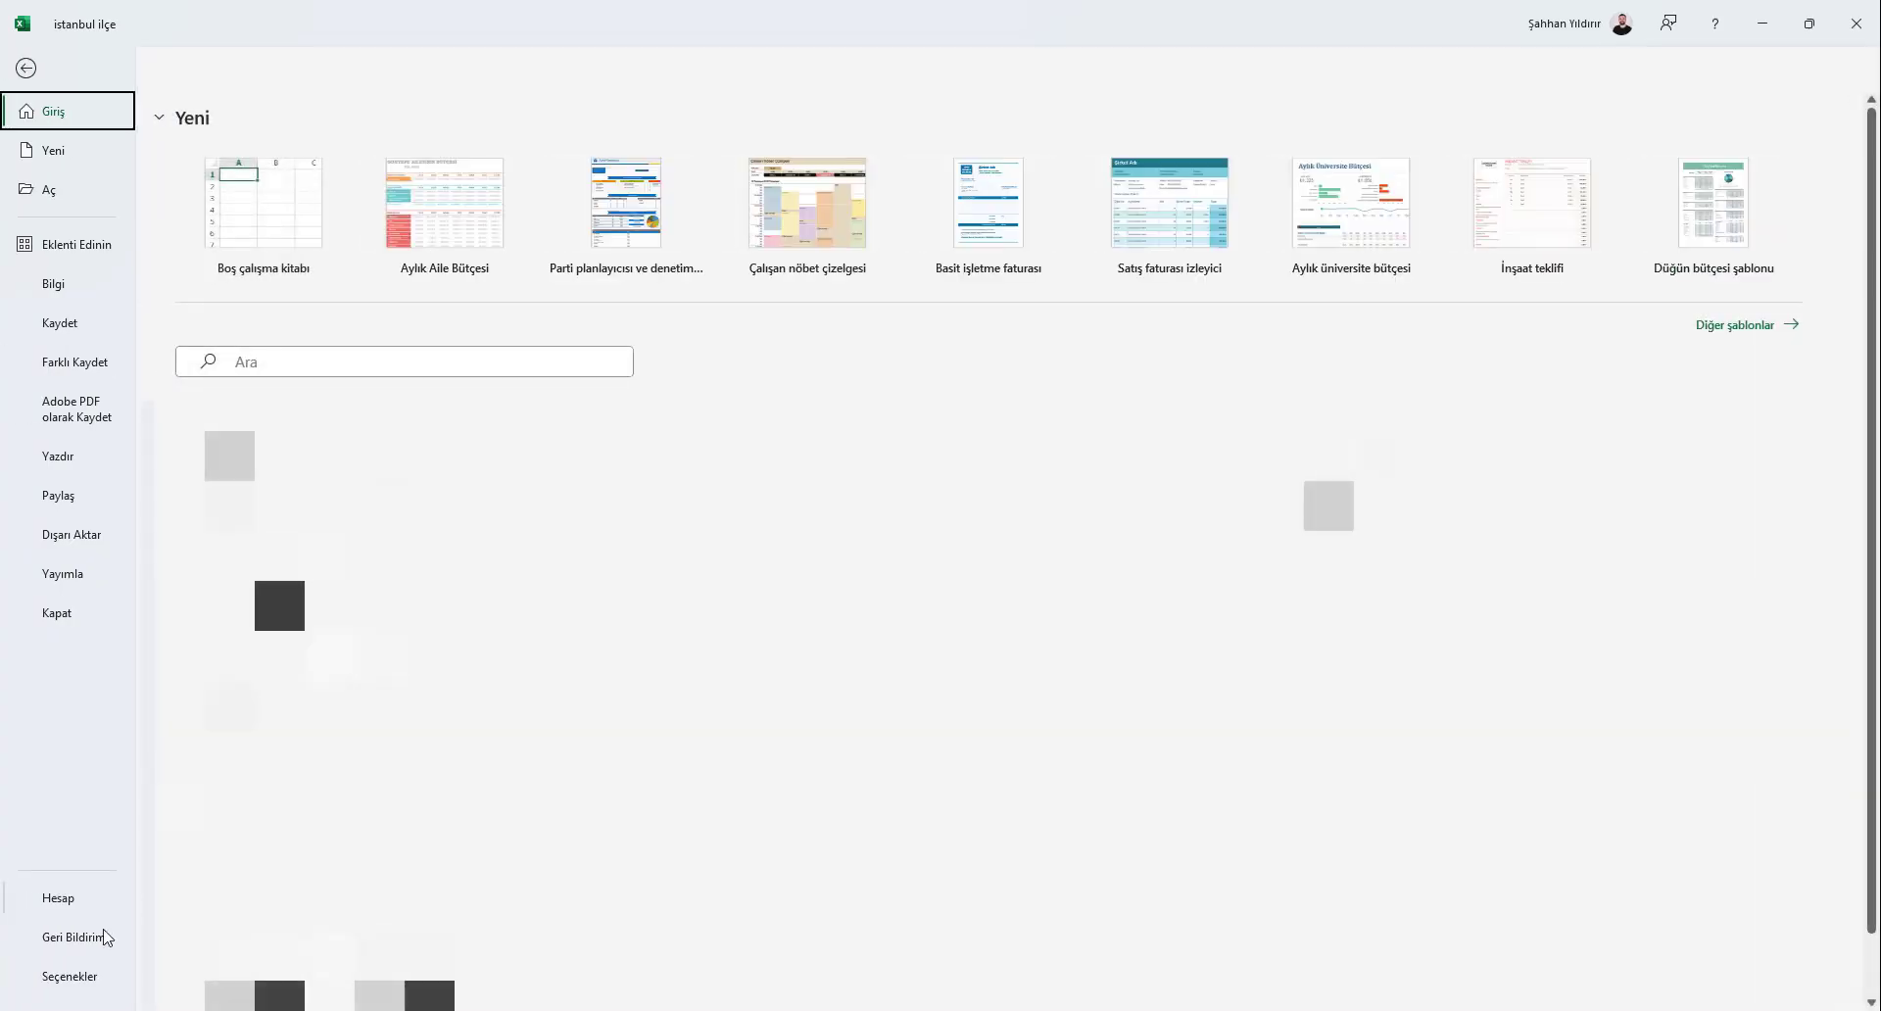
click(93, 985)
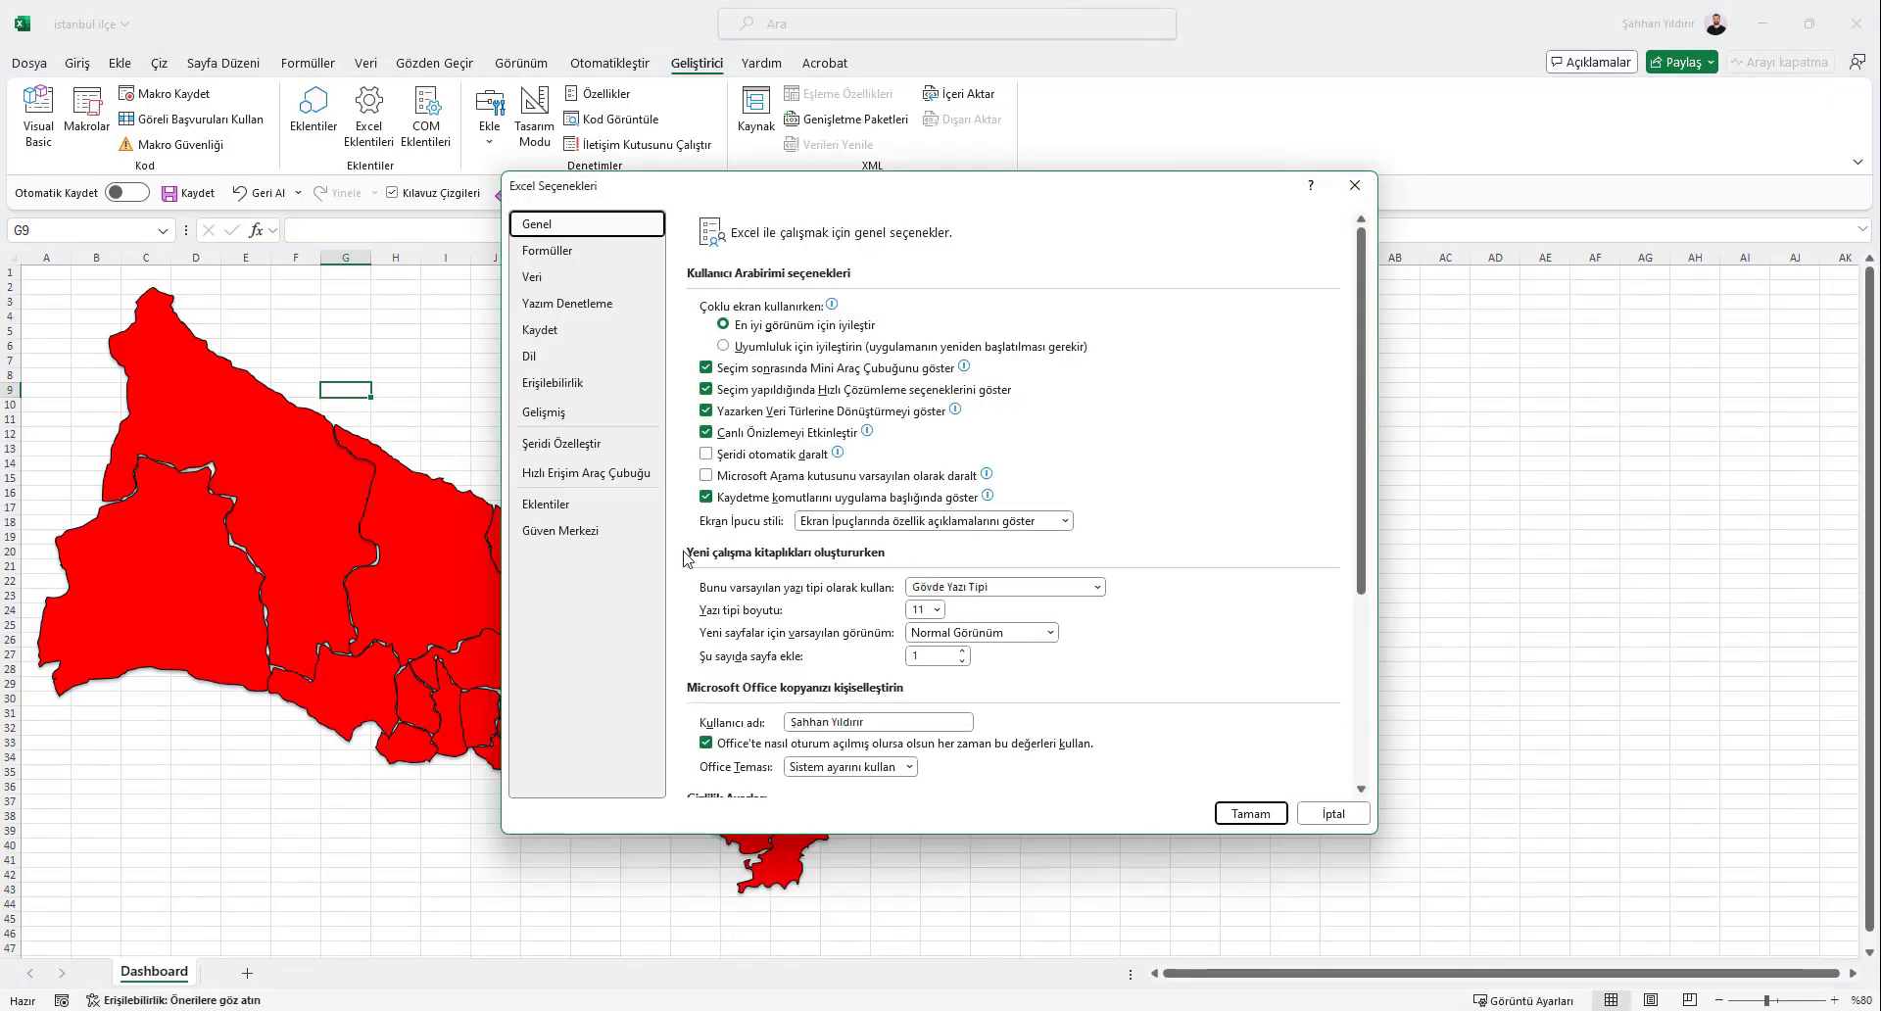
click(597, 446)
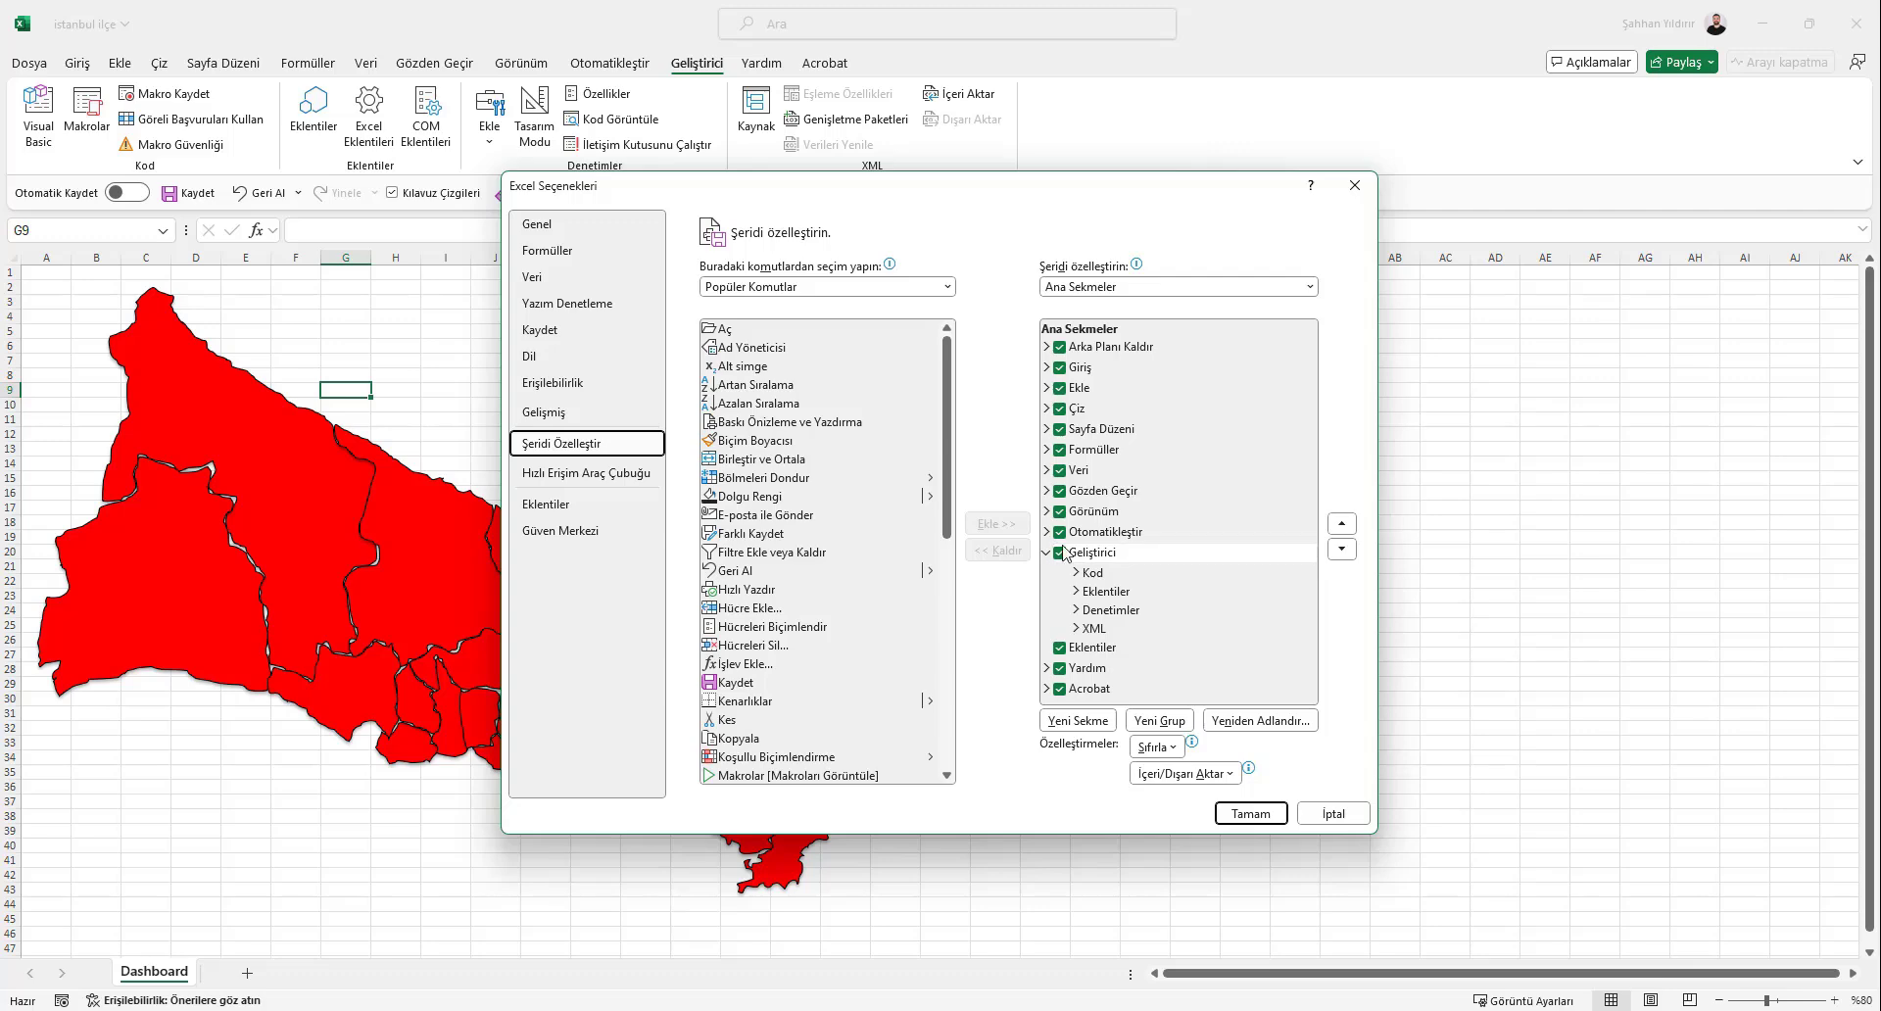
click(1332, 815)
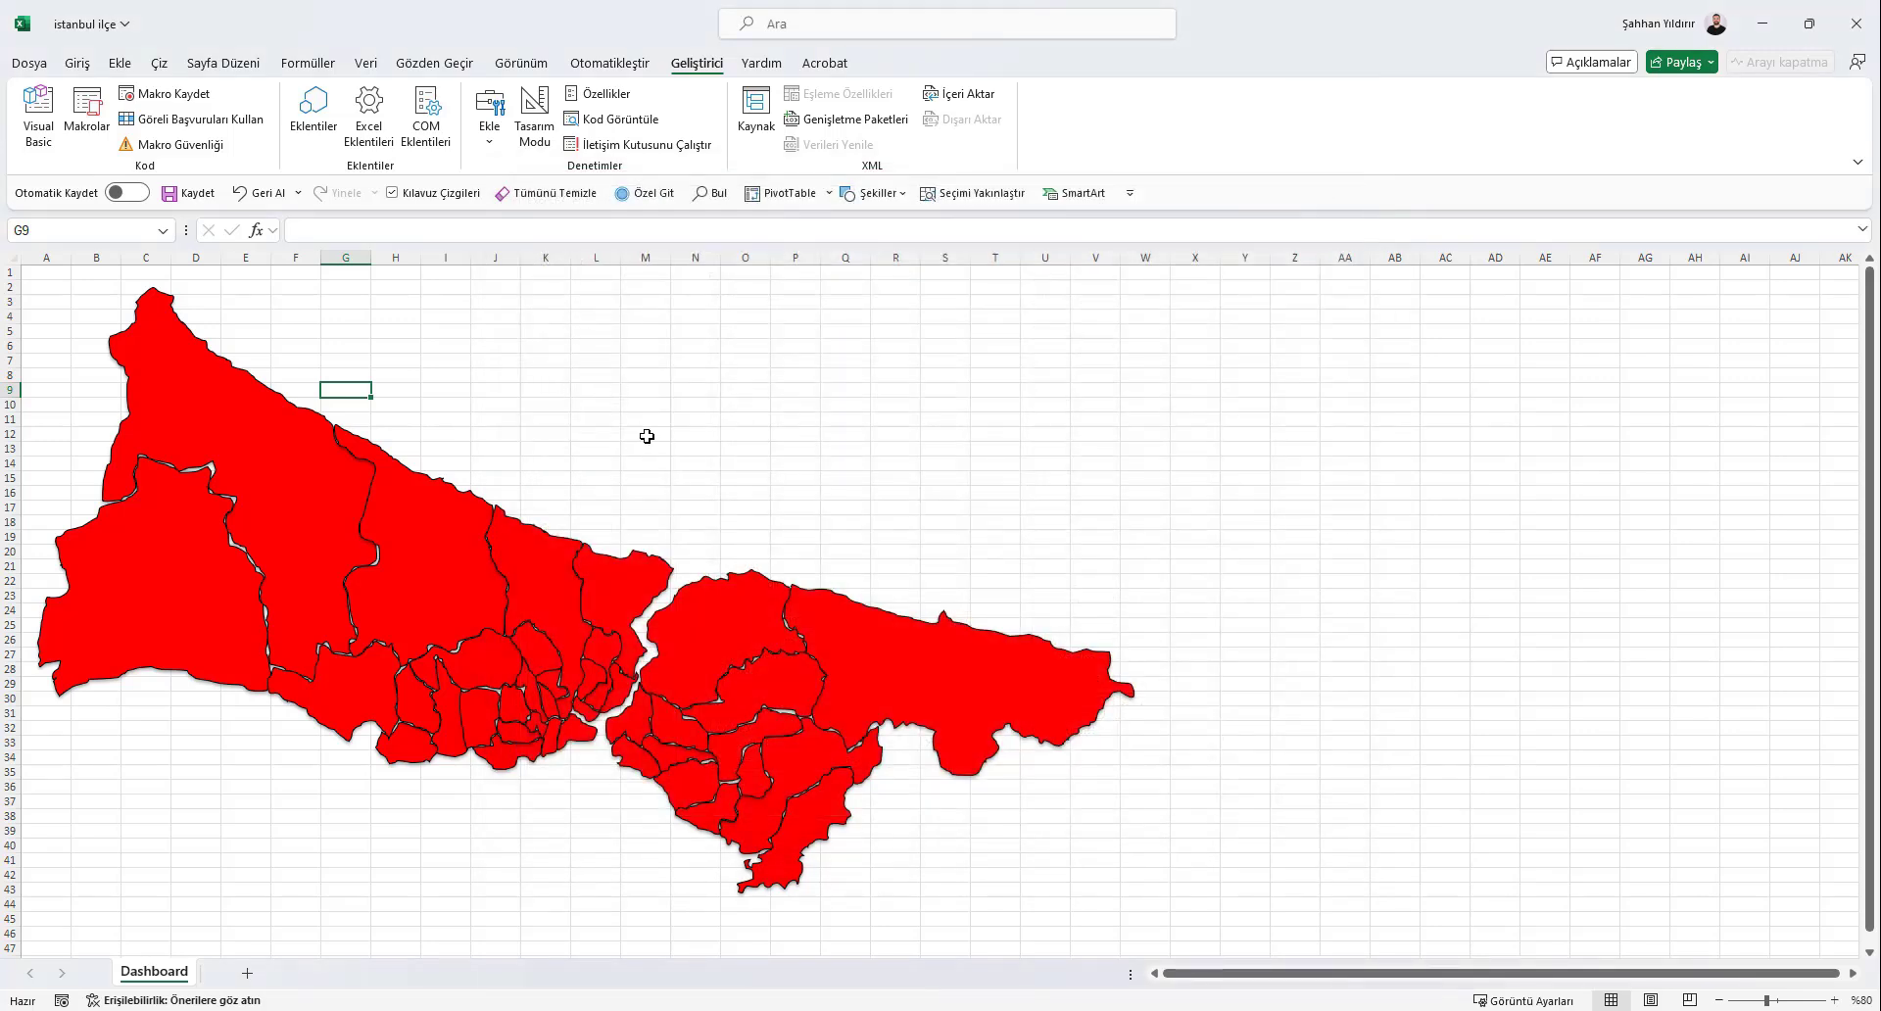
In the VBA editor, enter Sub getir() so End Sub is added with a blank body
click(82, 64)
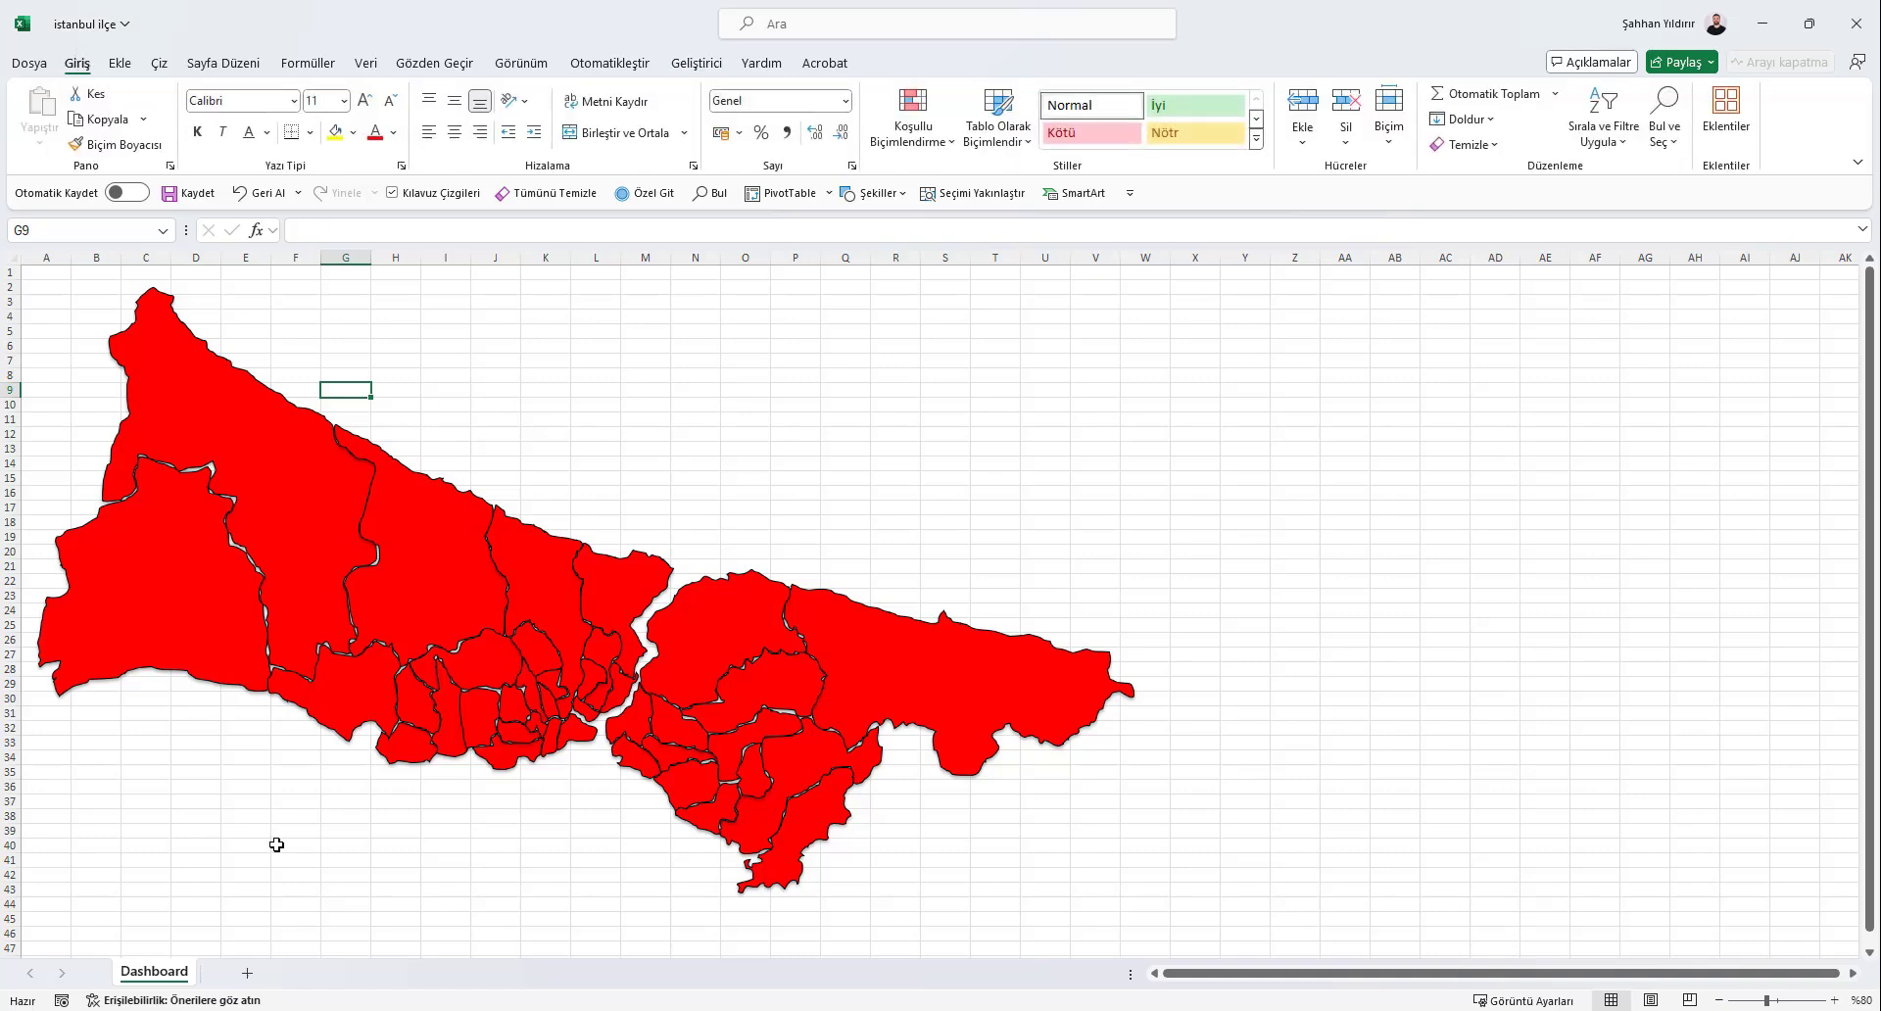
mouse_move(1347, 1001)
click(1401, 975)
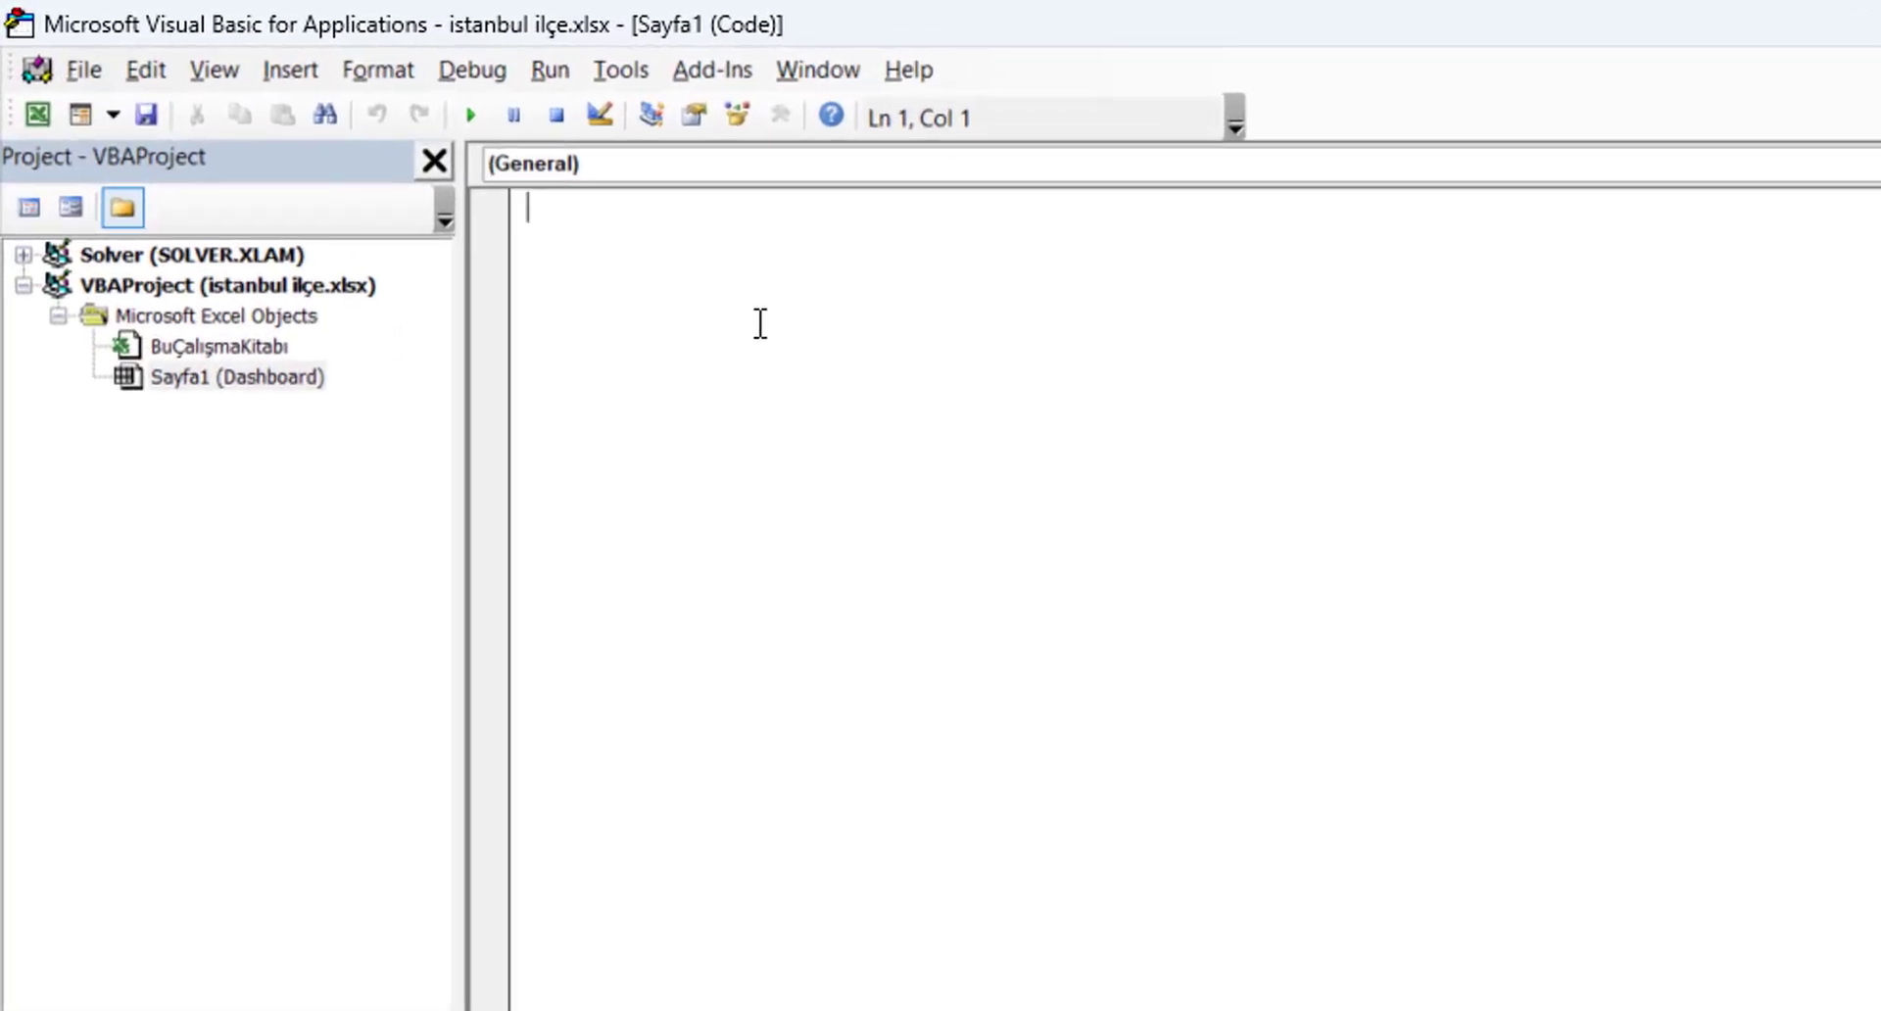
text(Sub)
text( getir)
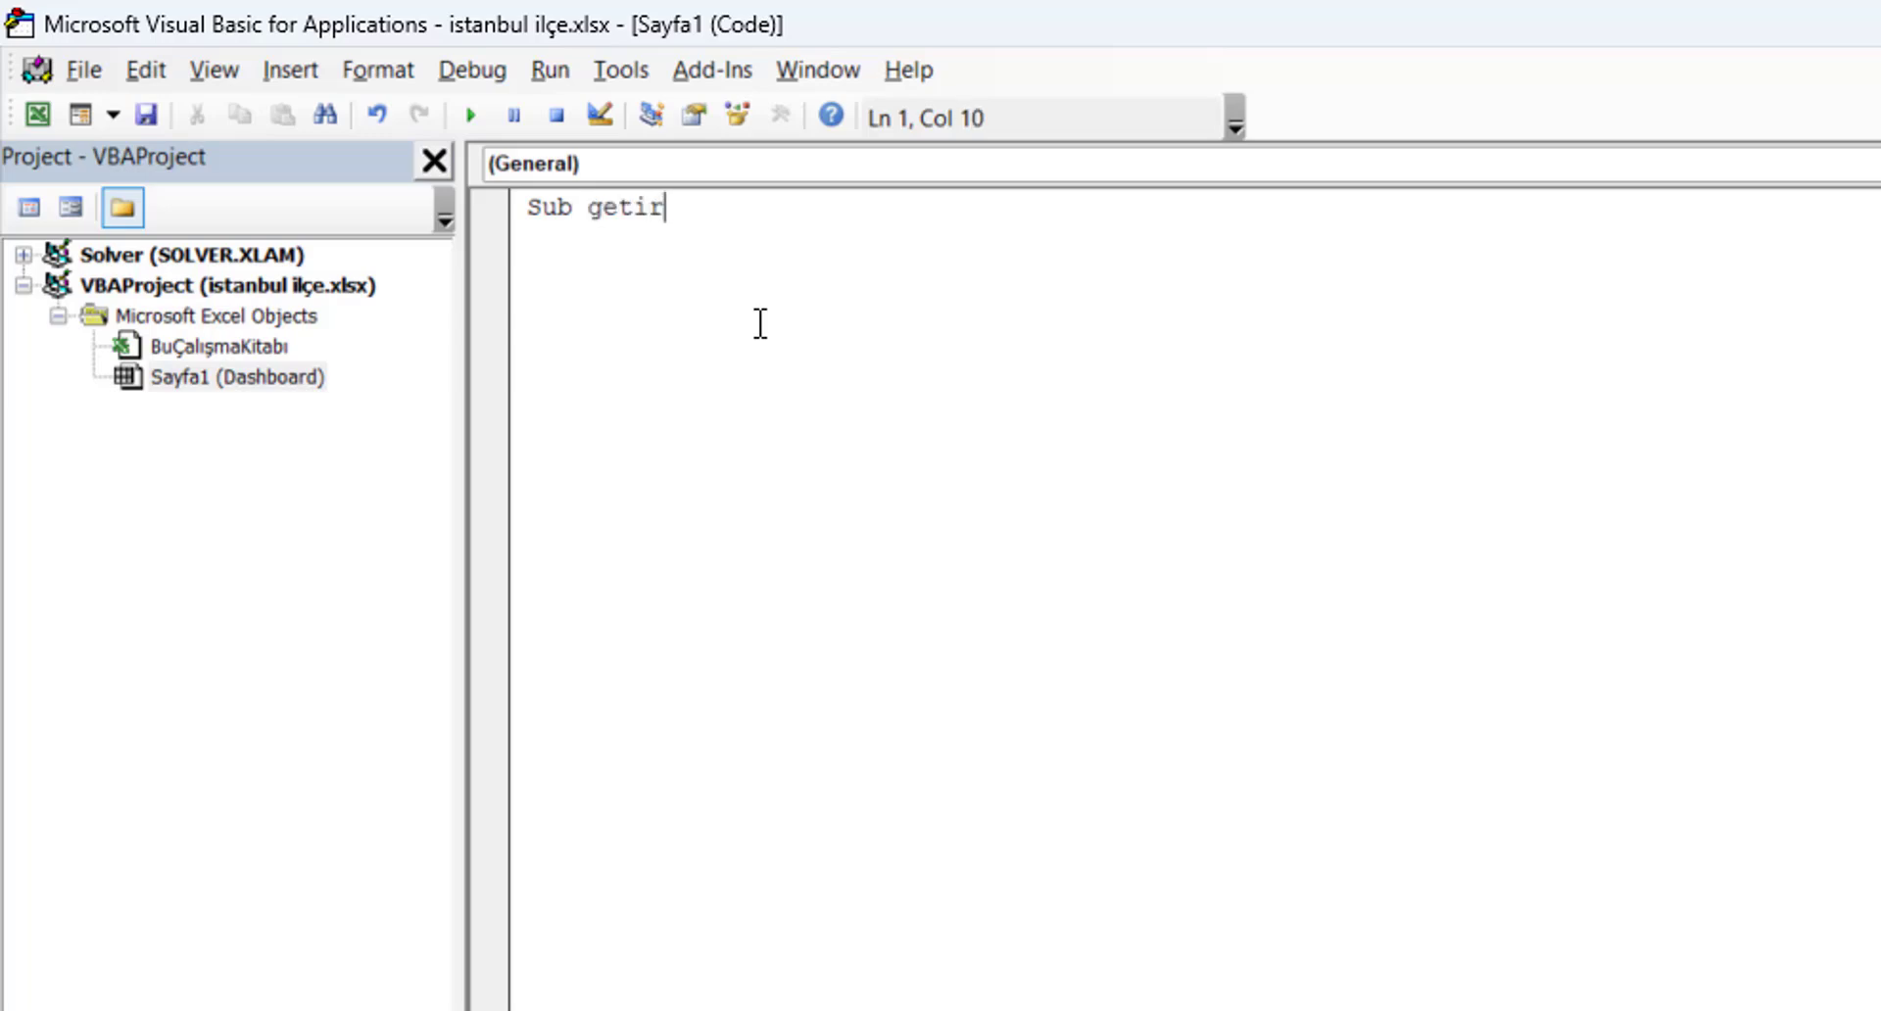
text(())
key(Return)
key(Return)
key(Return)
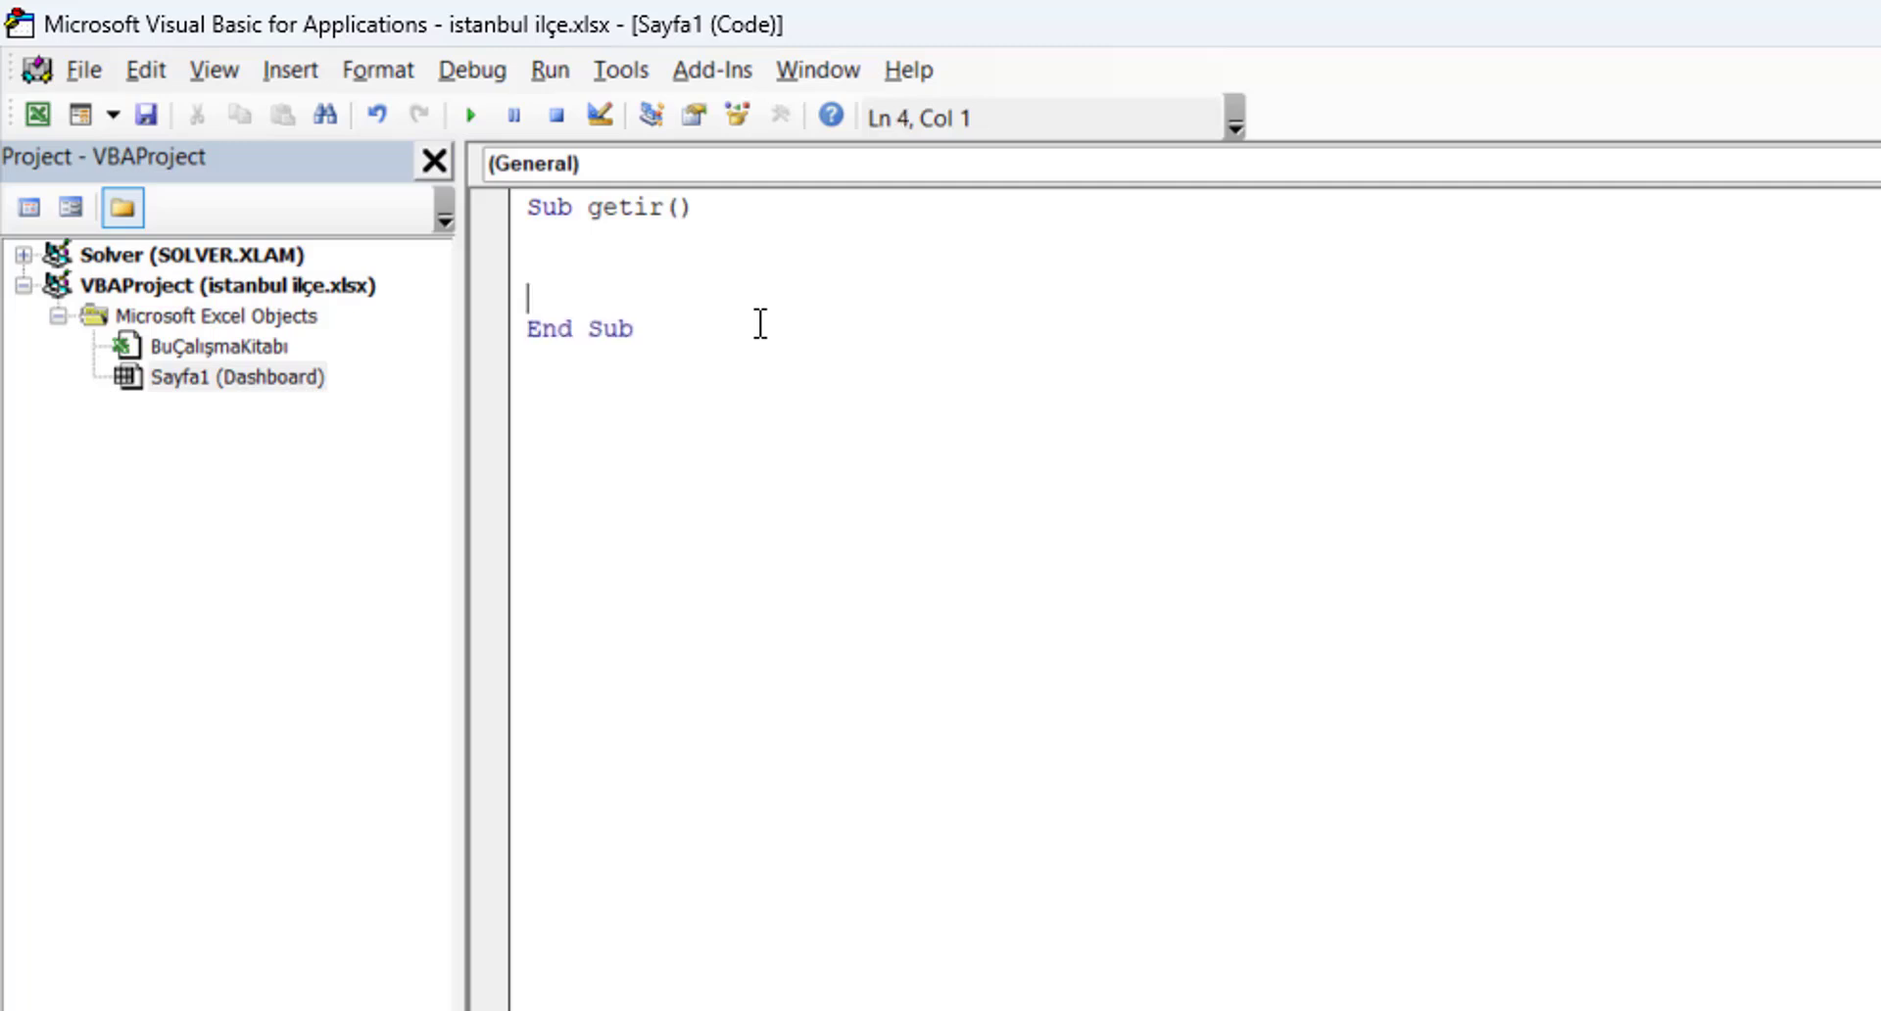
key(Up)
Type Range("A1")=ActiveSheet.Shapes(Application.Caller).Name in getir, accepting Caller from IntelliSense
text(Range)
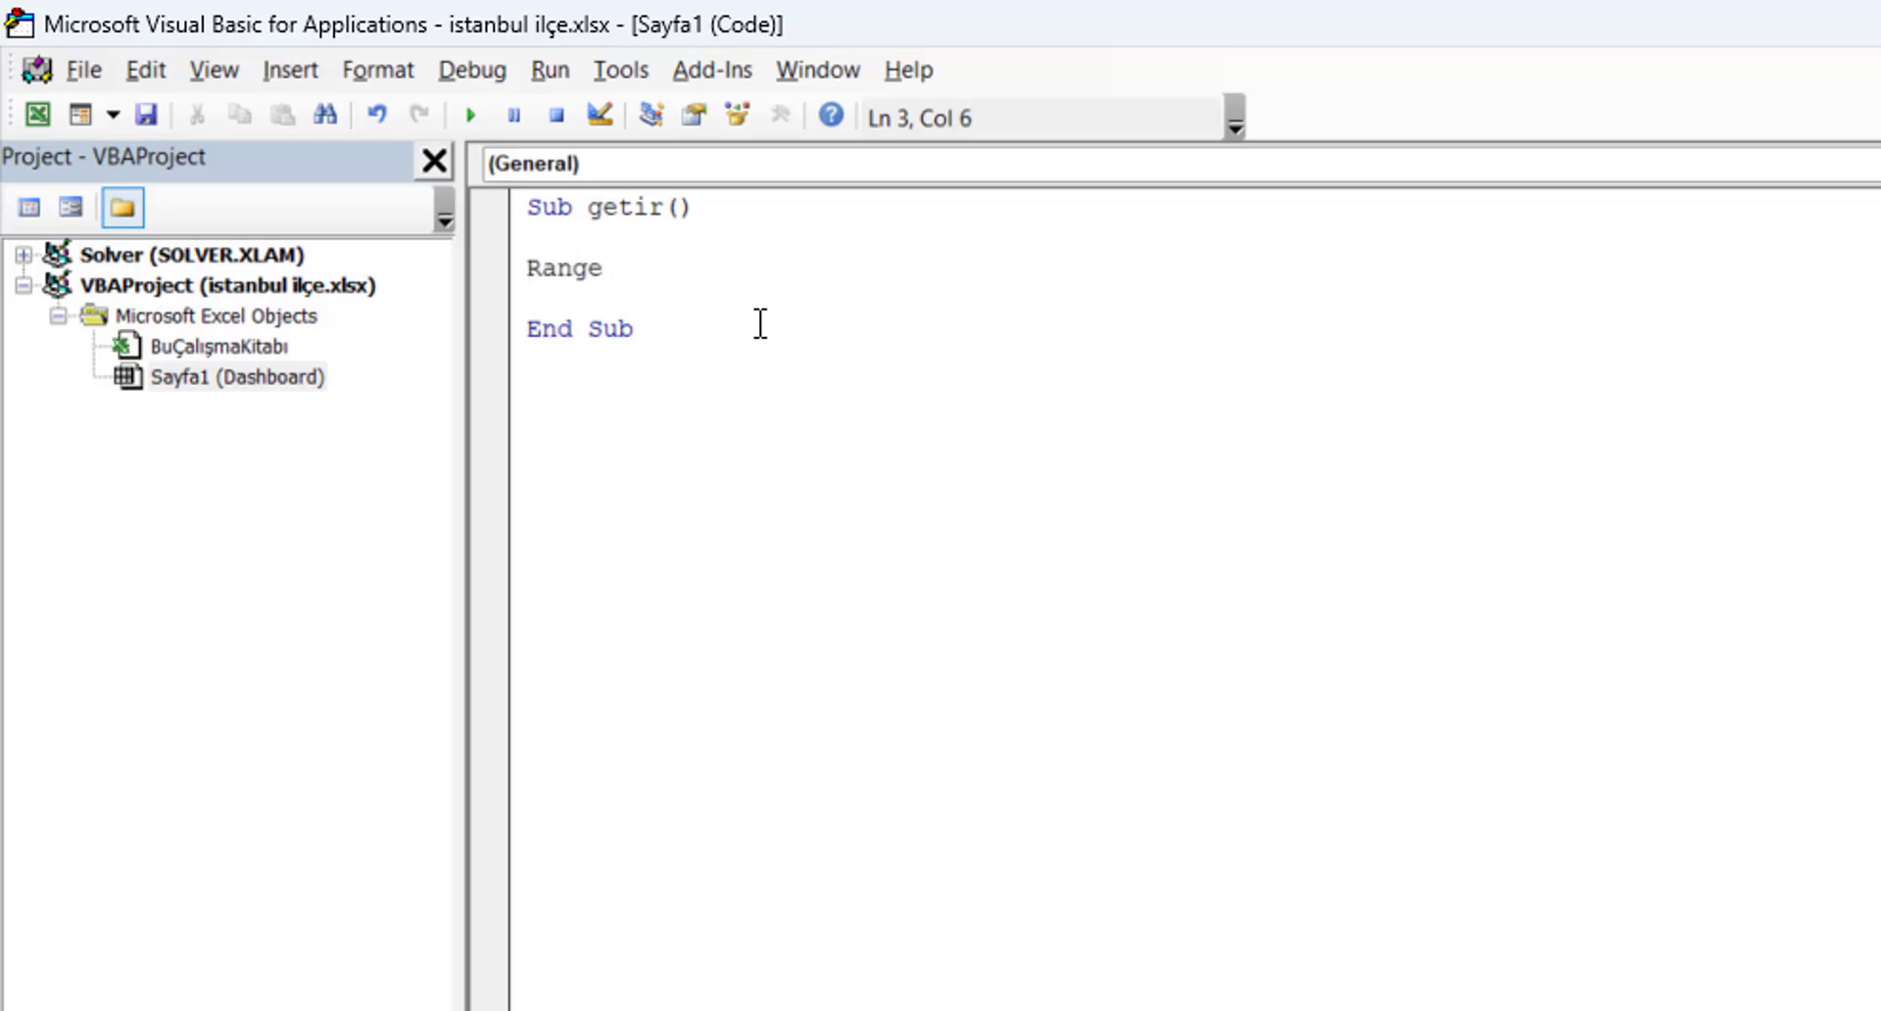
text((")
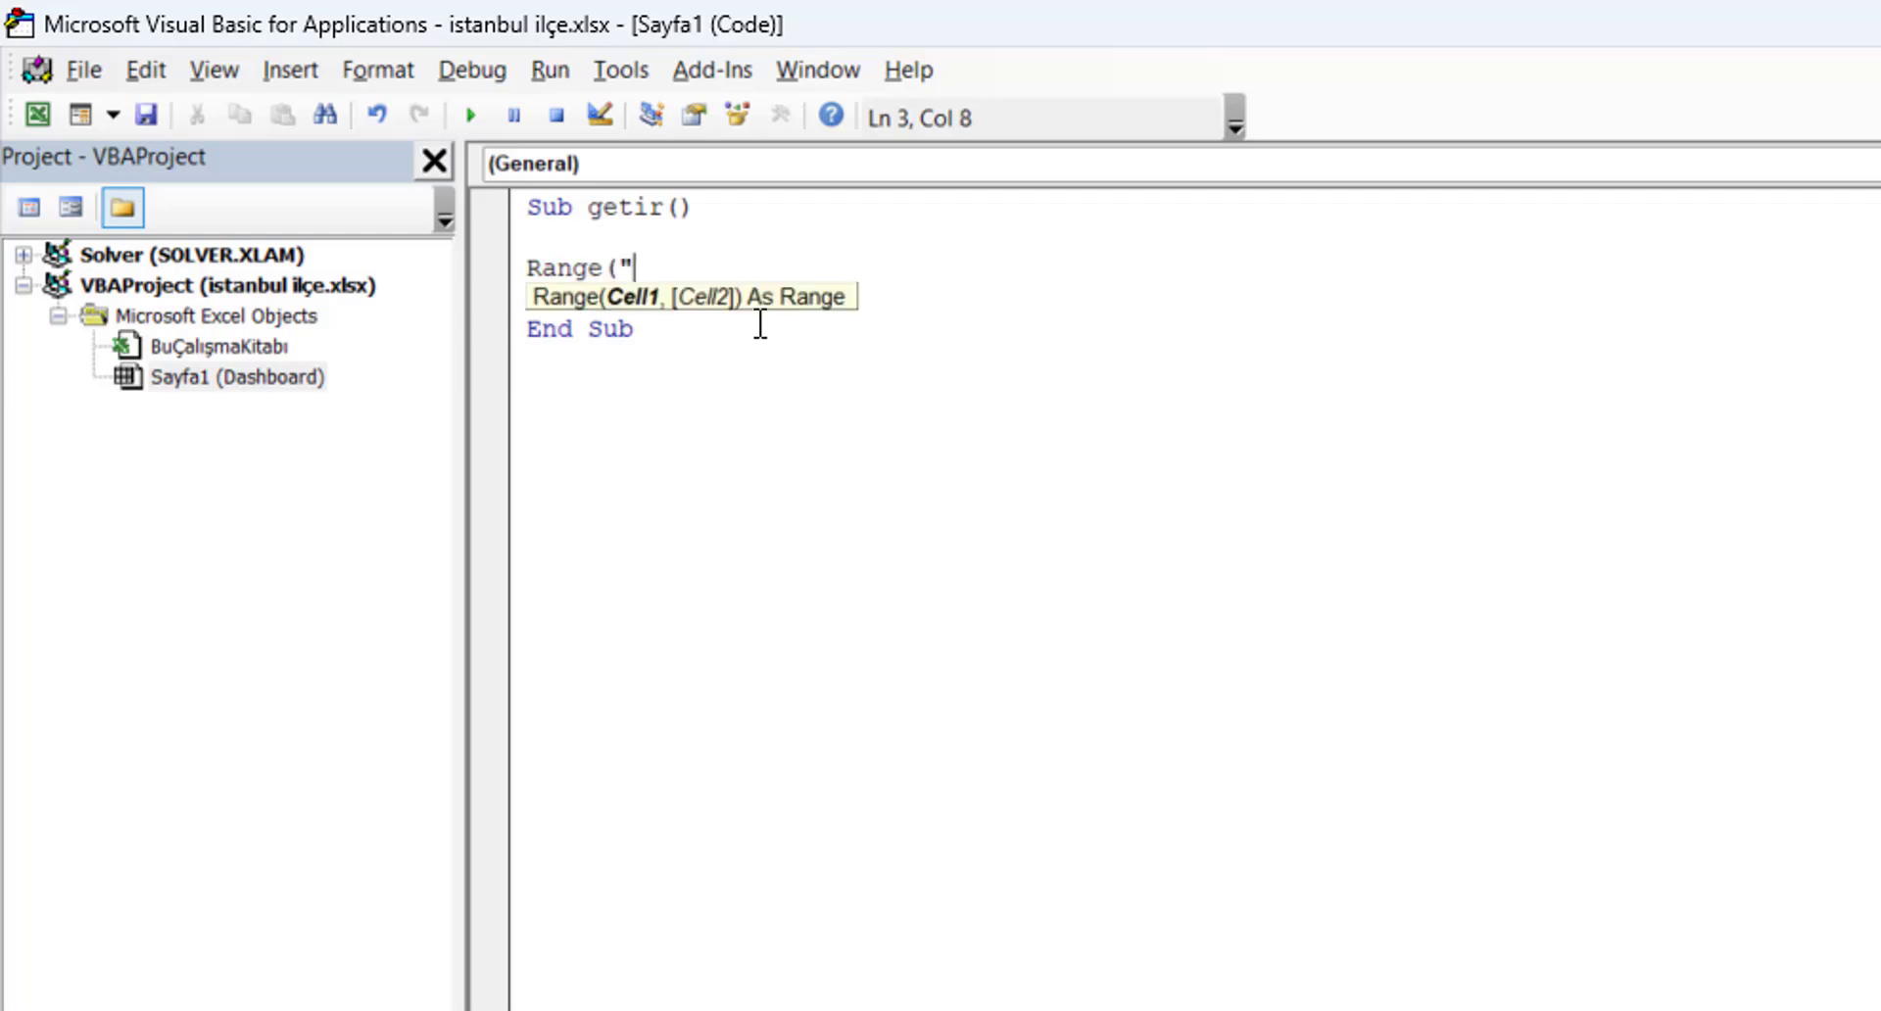
text(A1)
text(")
text())
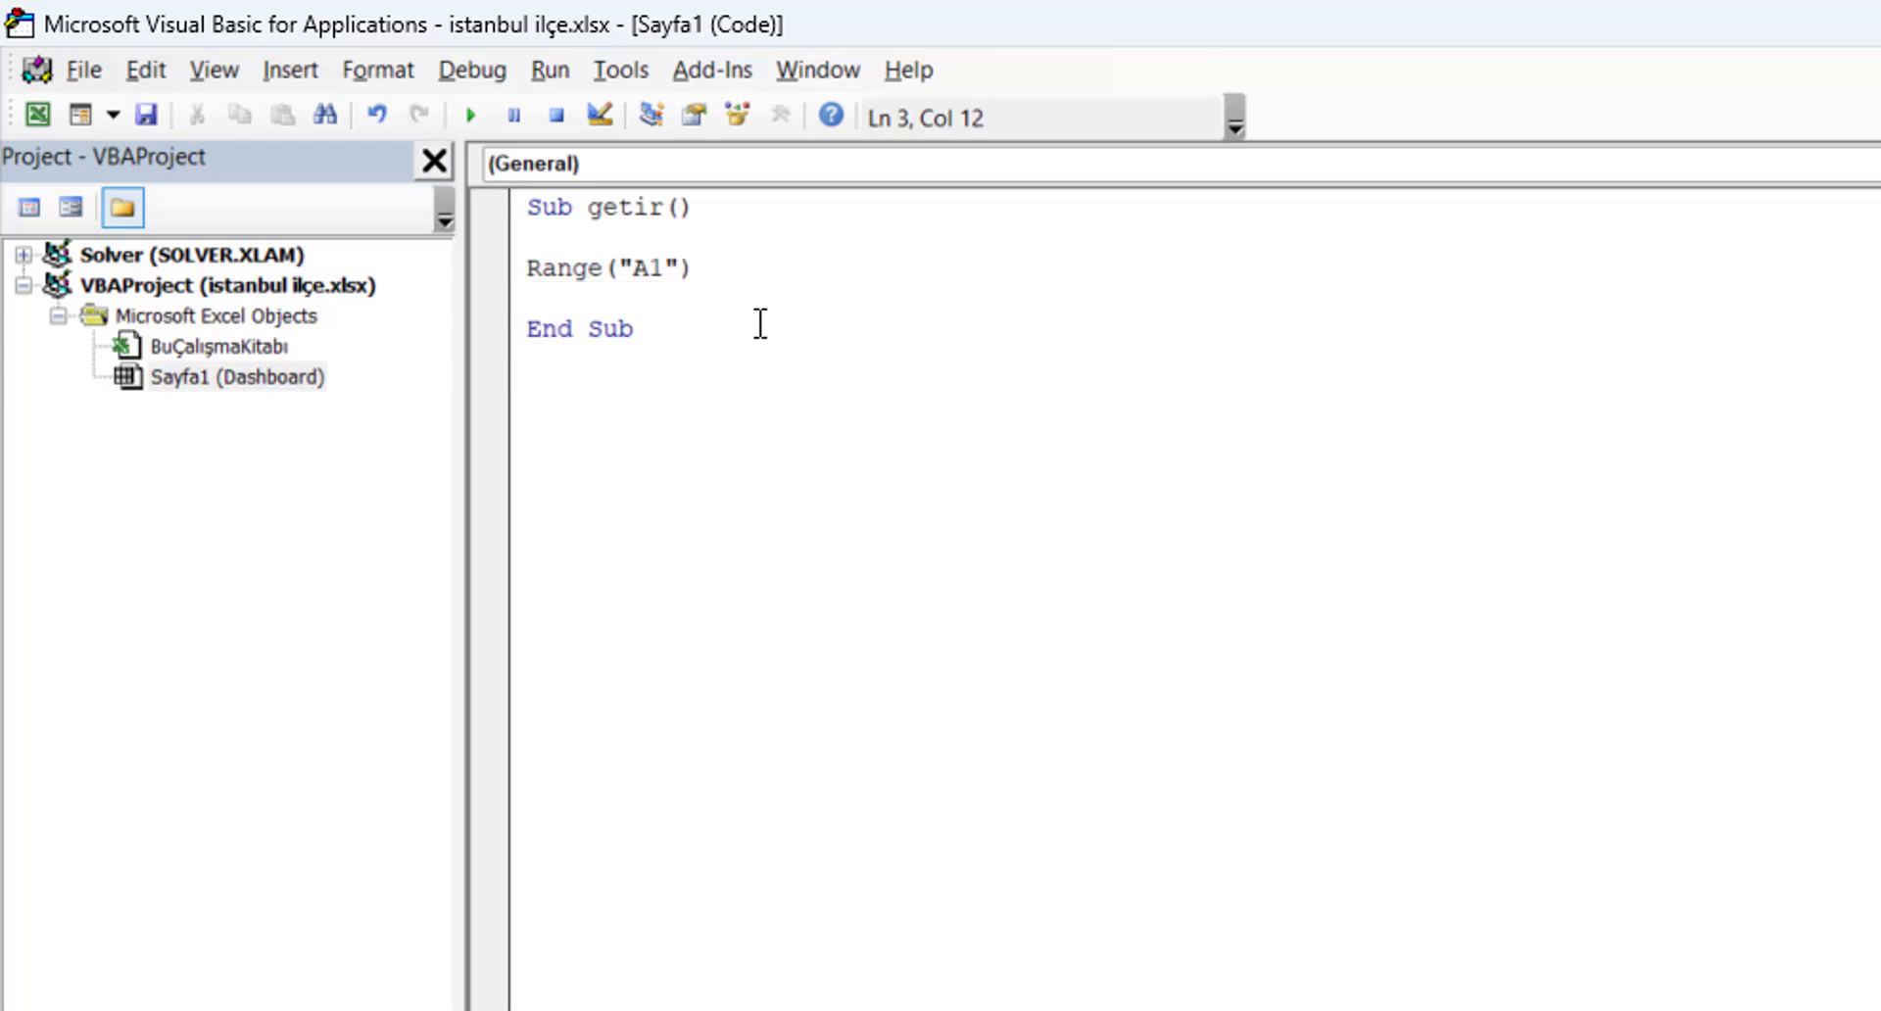
text(=)
text(Avtive)
text(She)
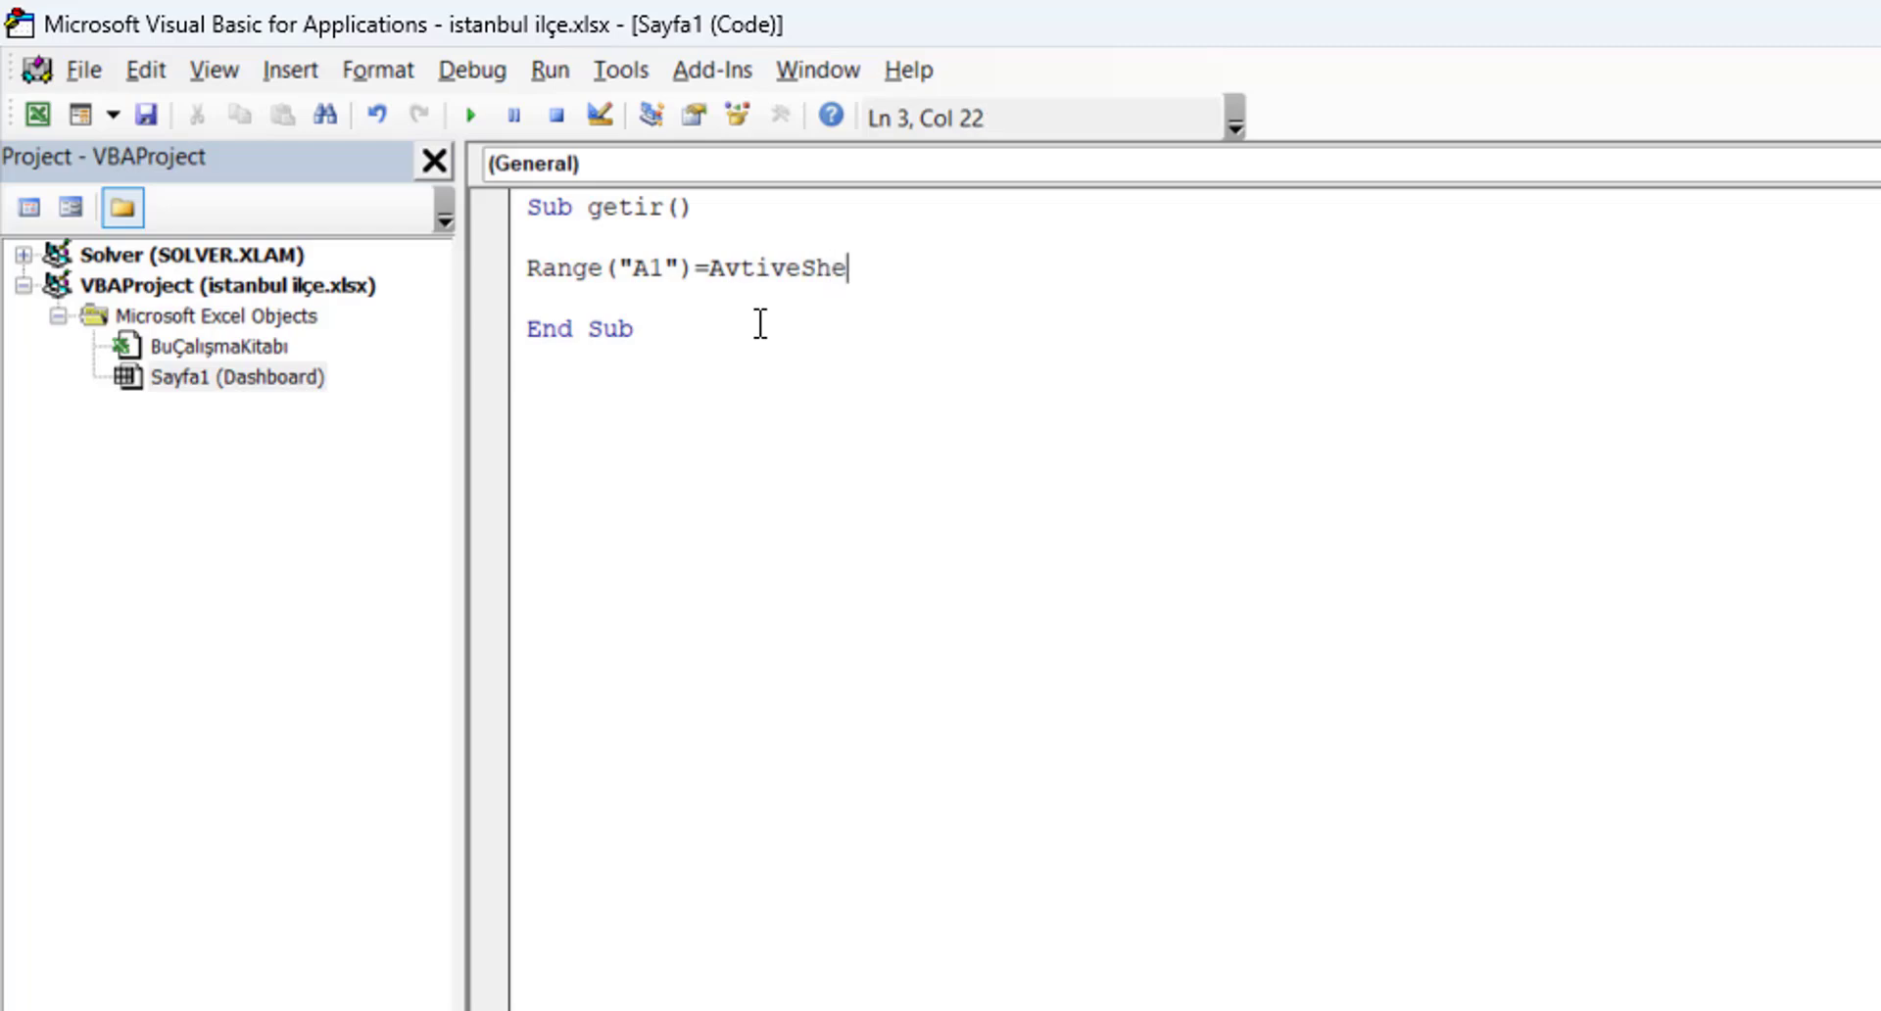
text(e)
key(BackSpace)
text(et)
text(.Shape)
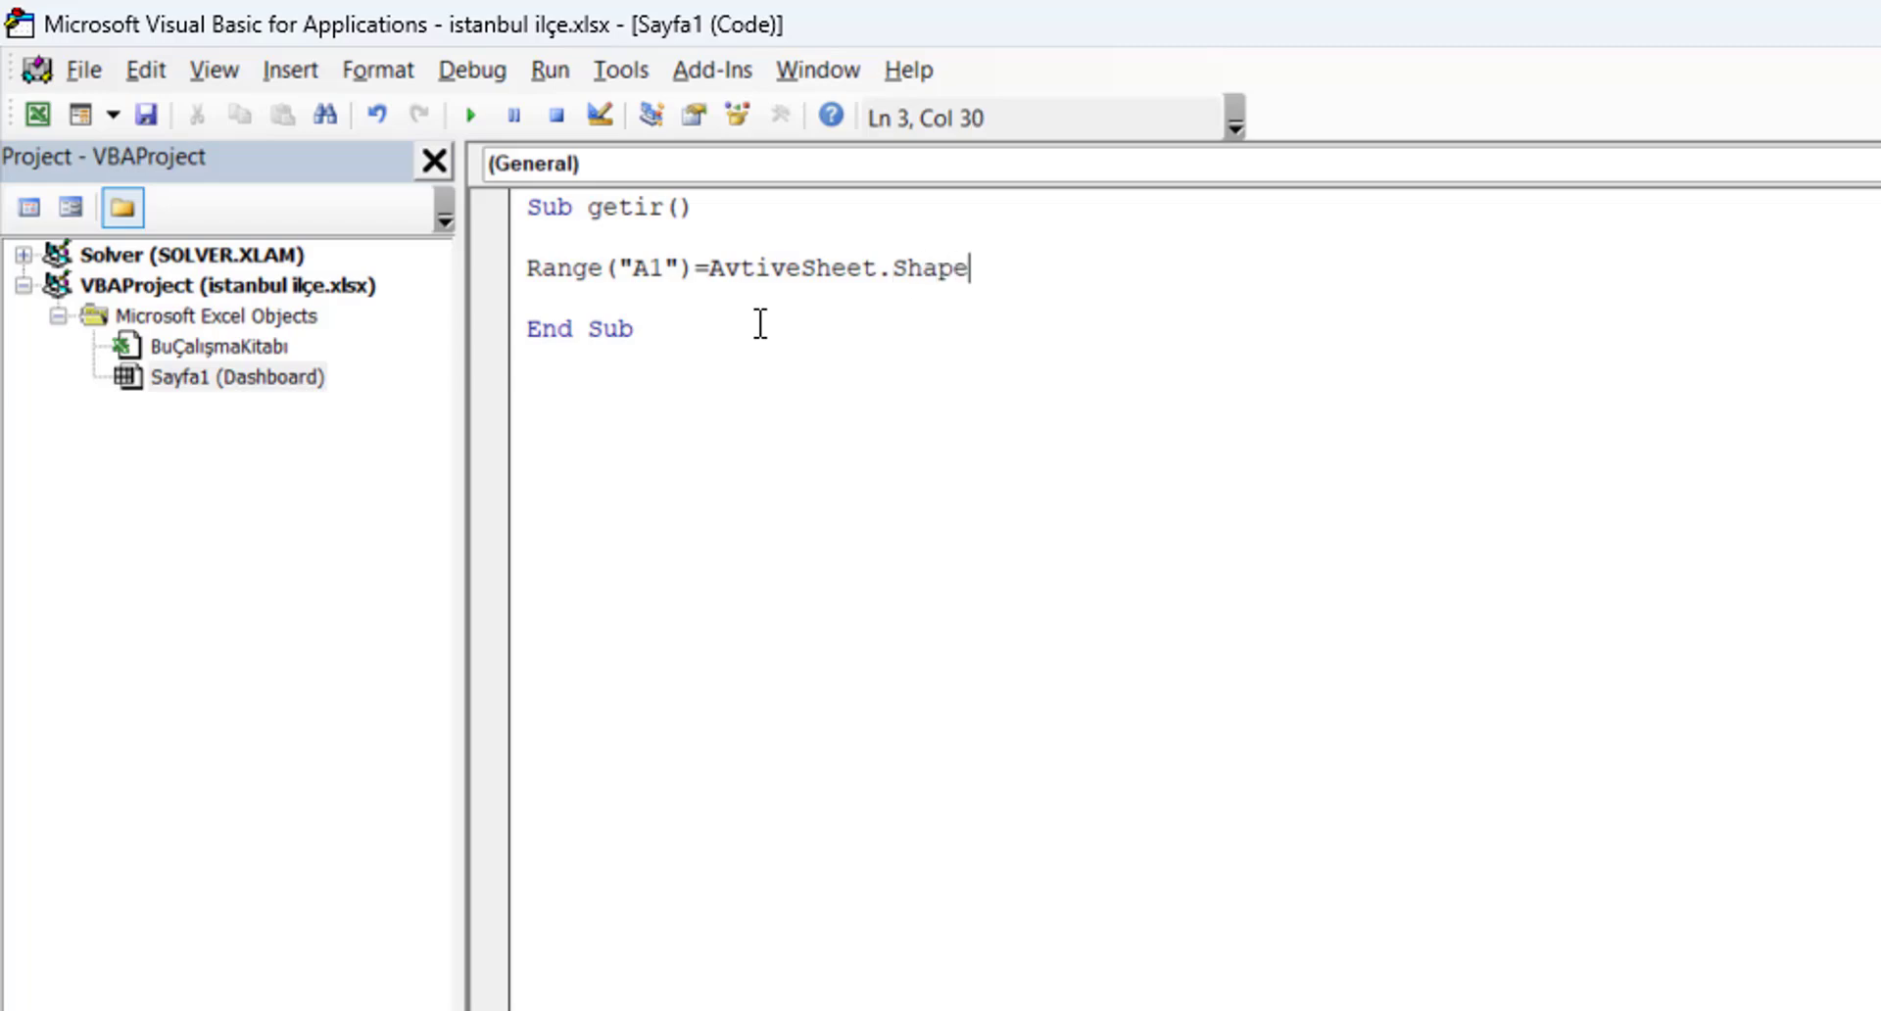
text(s)
text((A)
text(ppli)
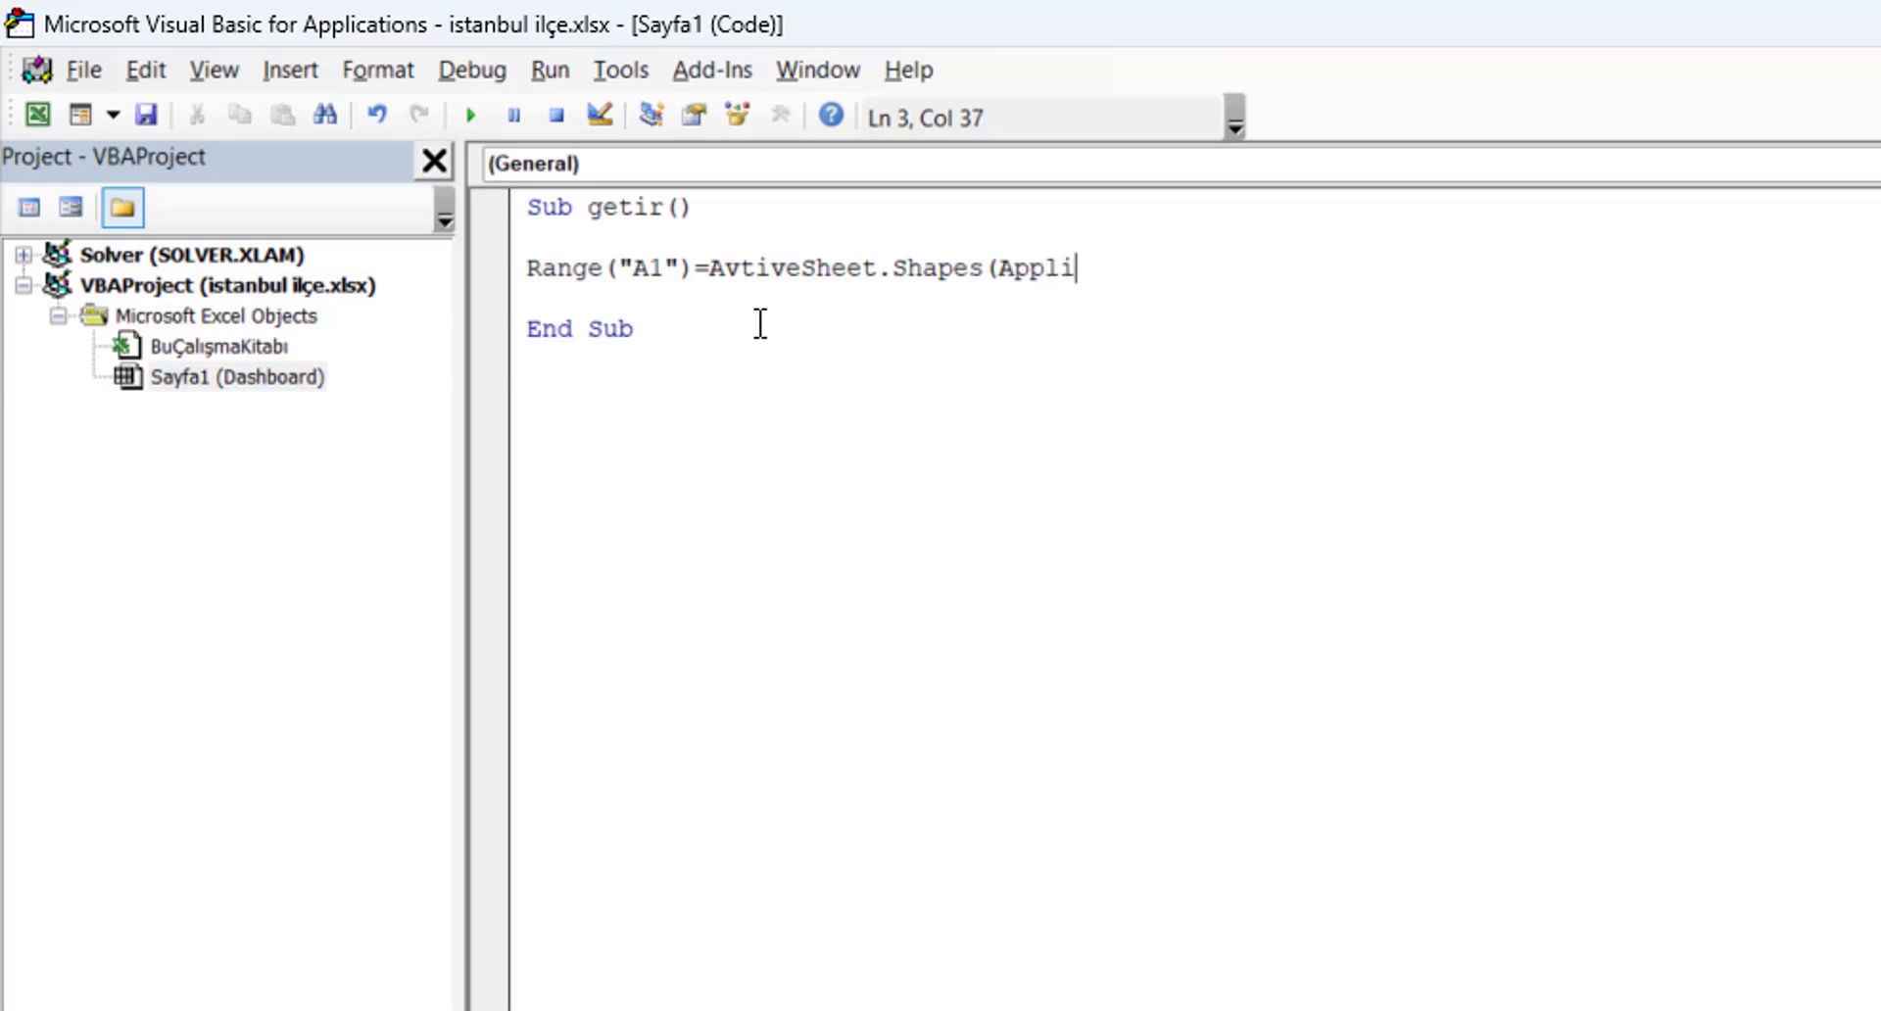
text(cation)
text(.)
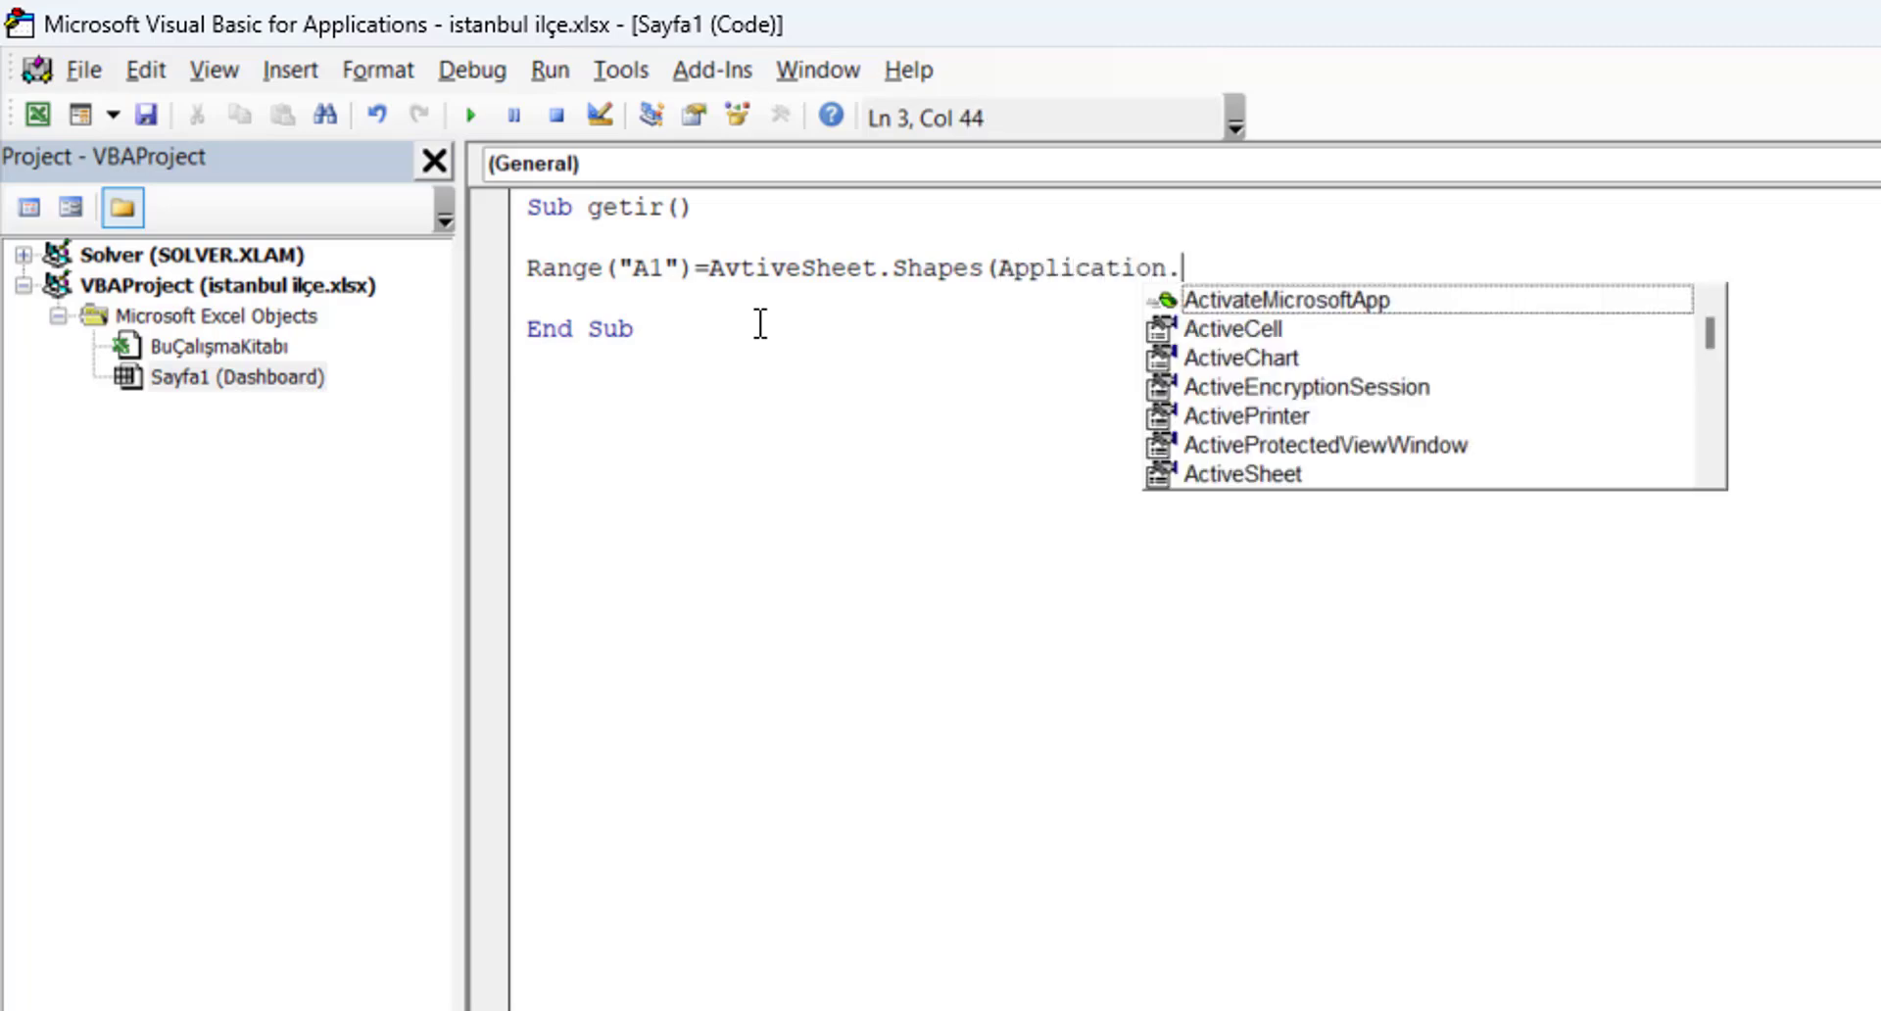
text(c)
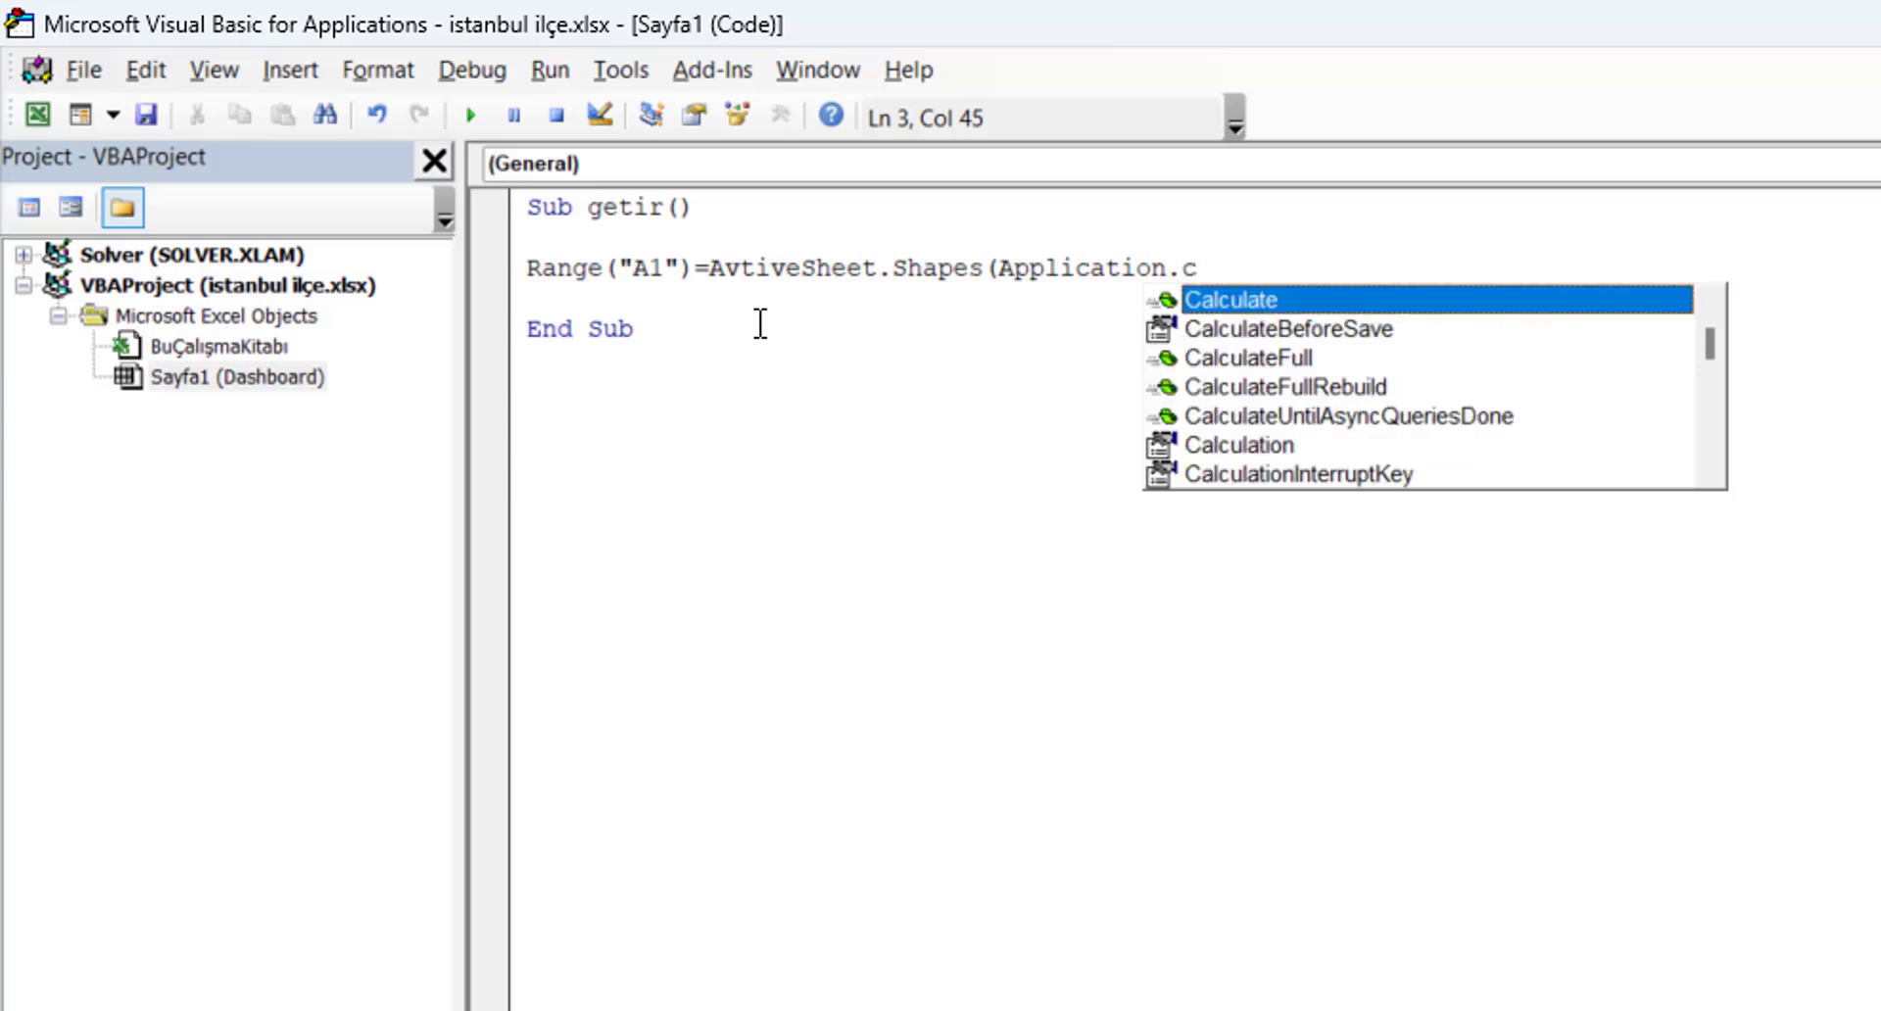
text(all)
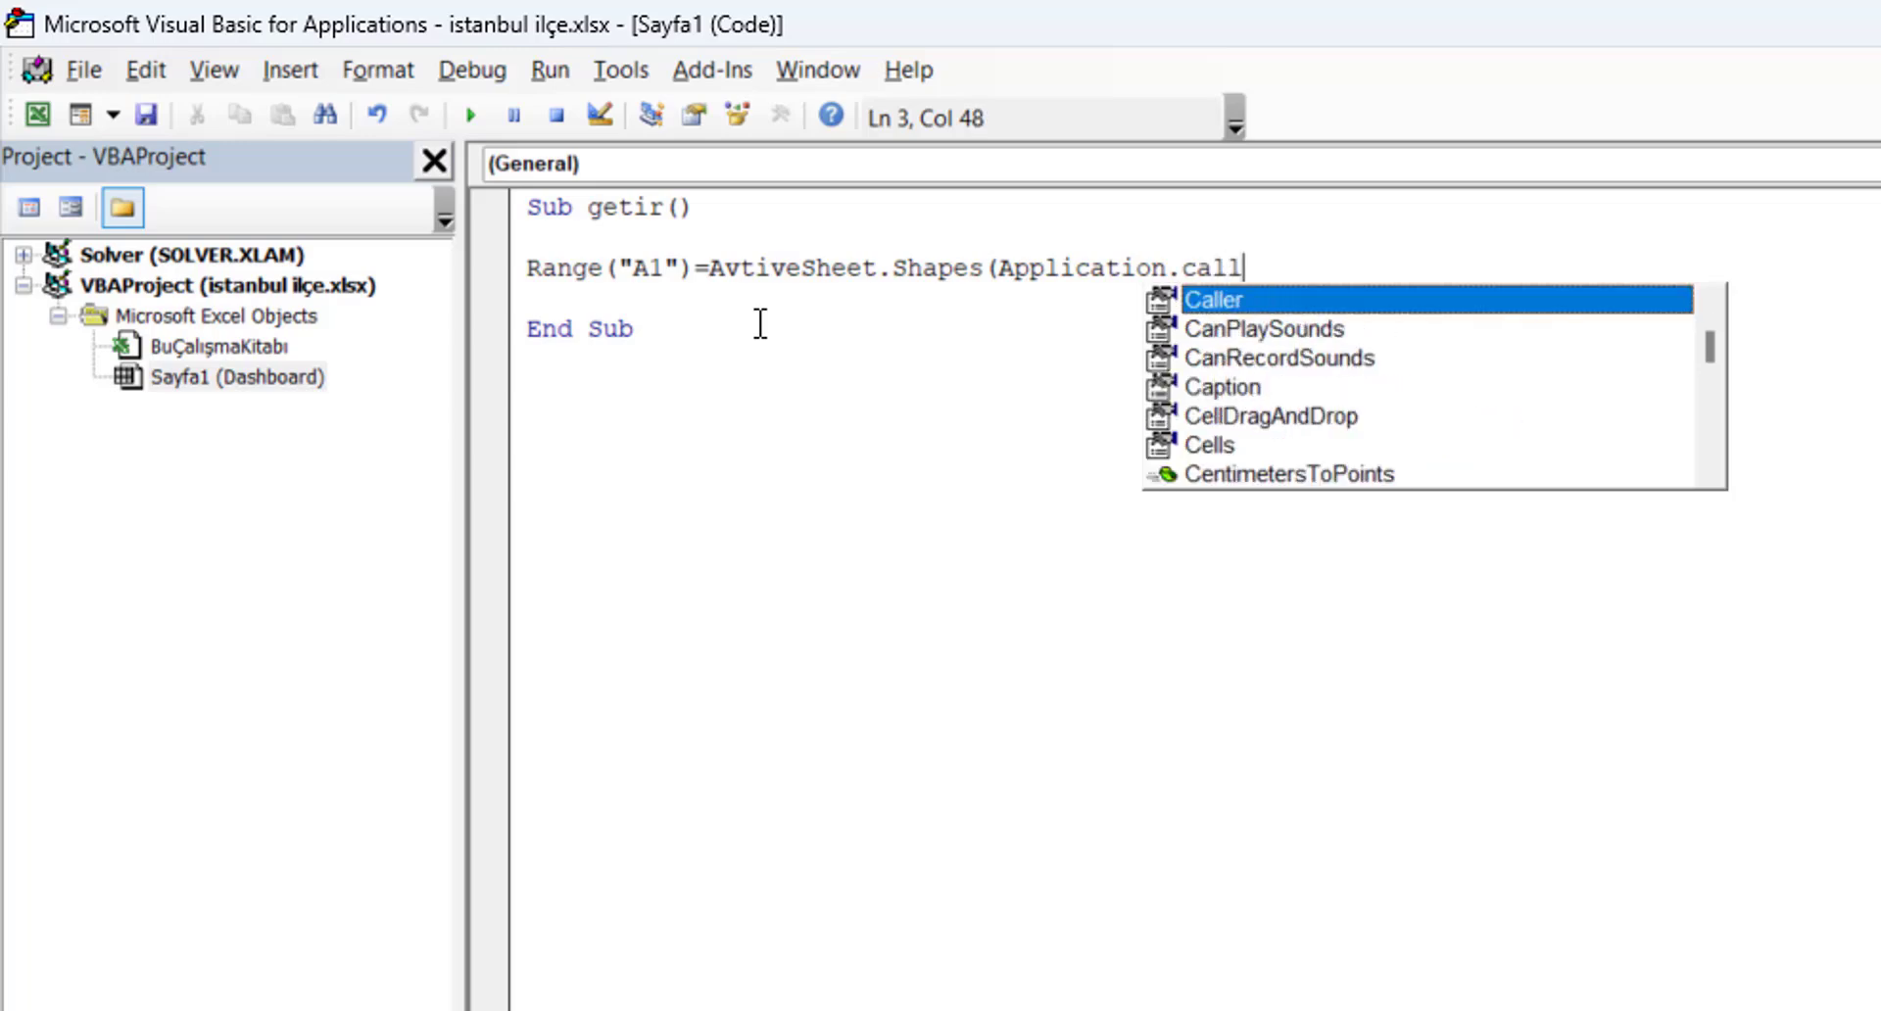
key(Tab)
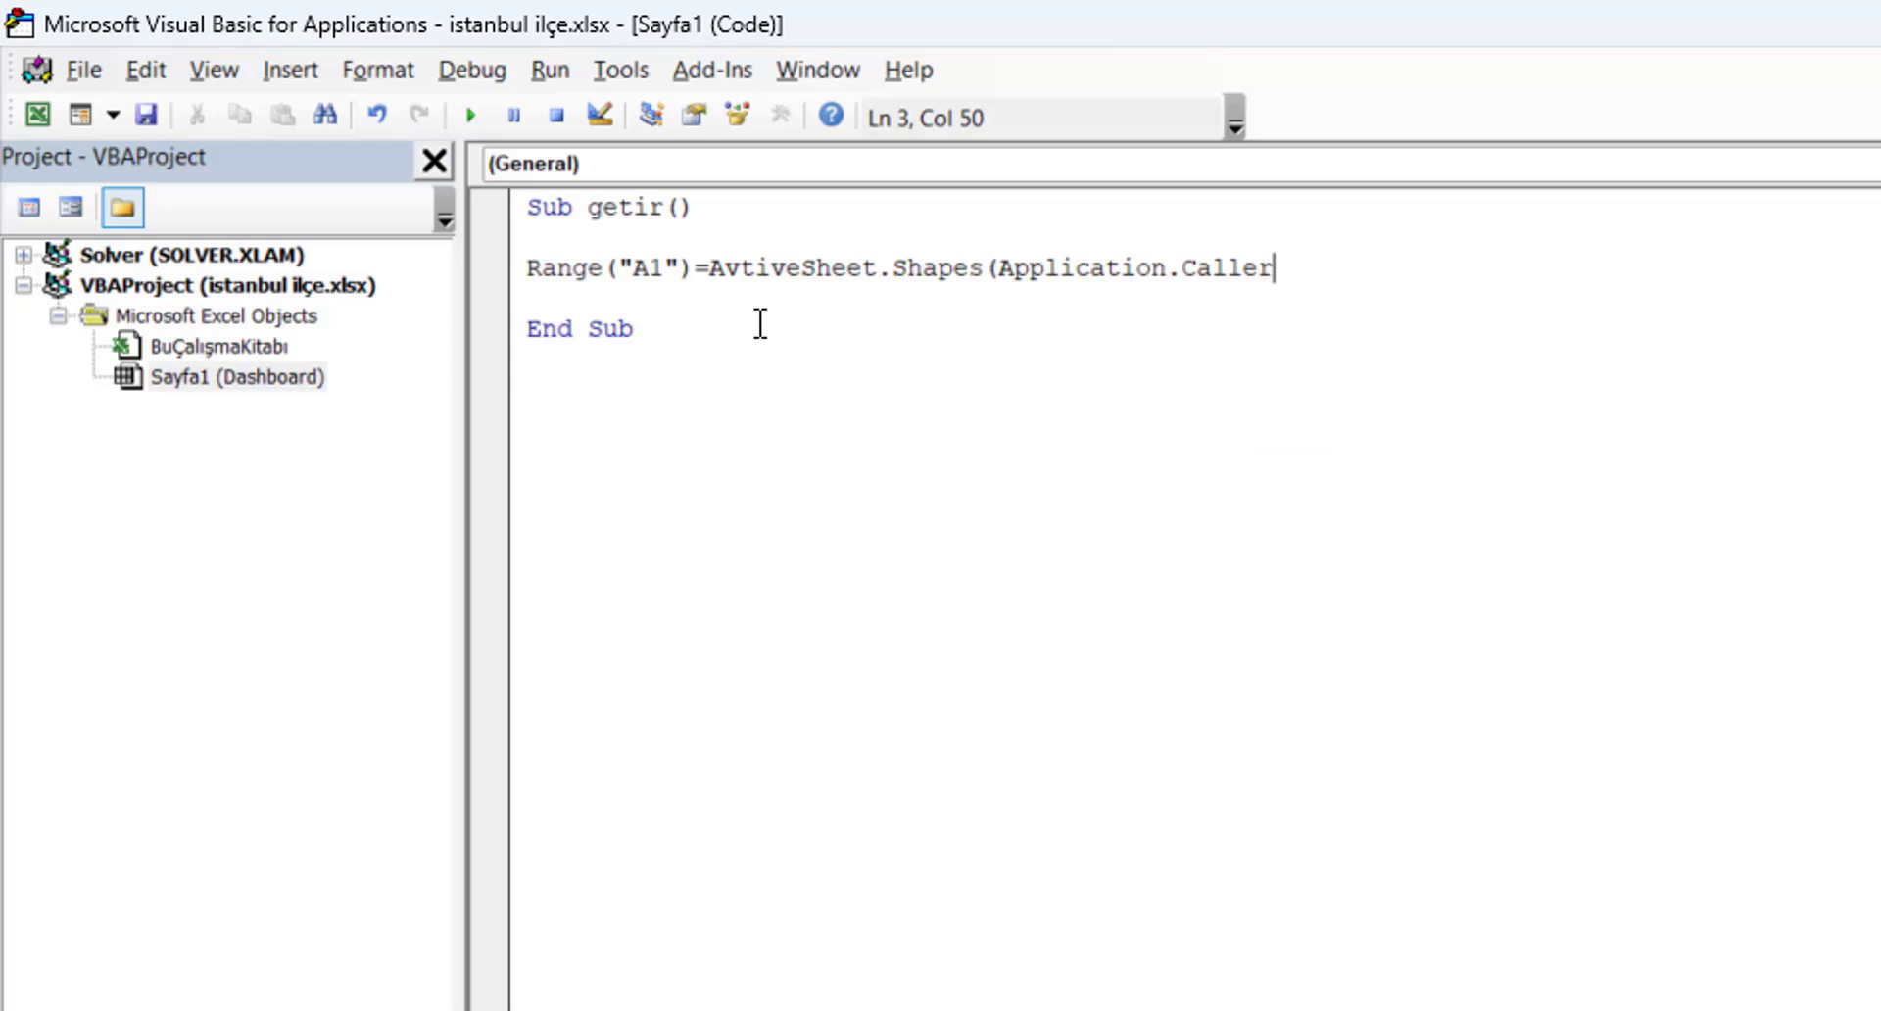
text().)
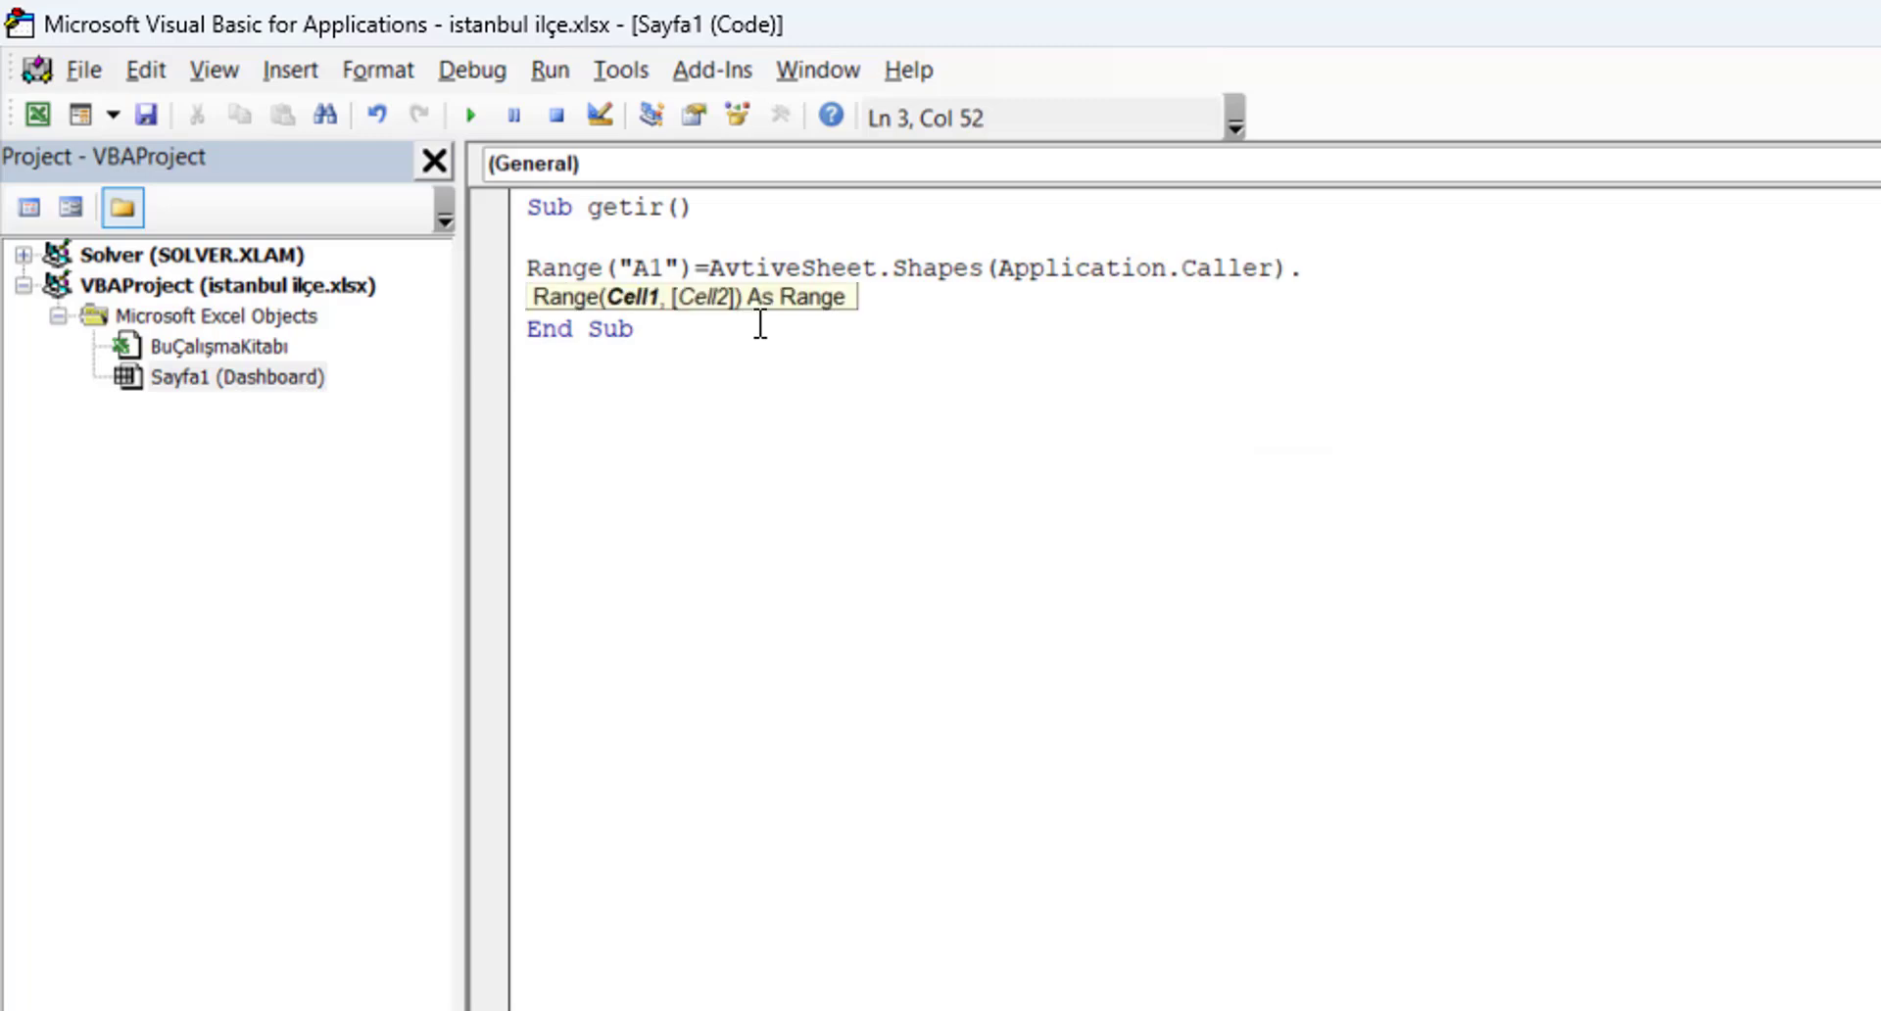
text(Name)
click(743, 268)
Correct 'AvtiveSheet' to 'ActiveSheet', finish the line, and switch back to the Excel workbook
key(BackSpace)
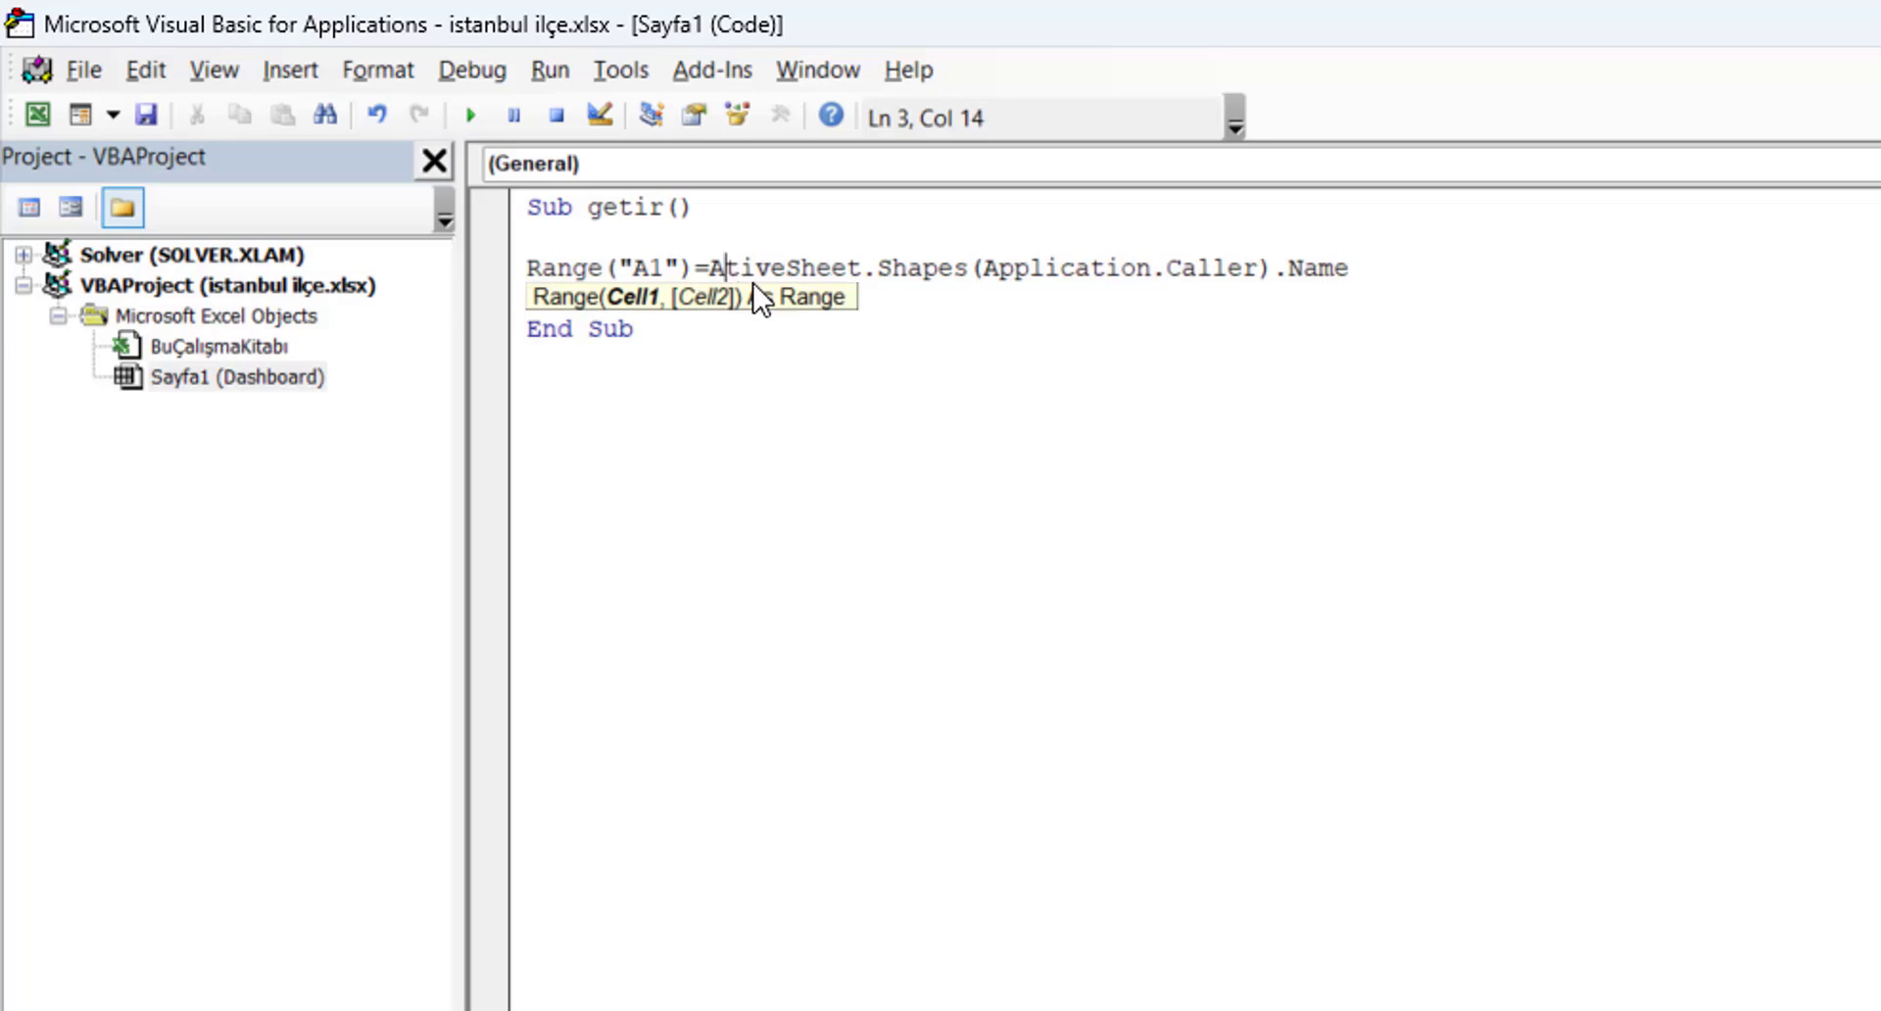
text(C)
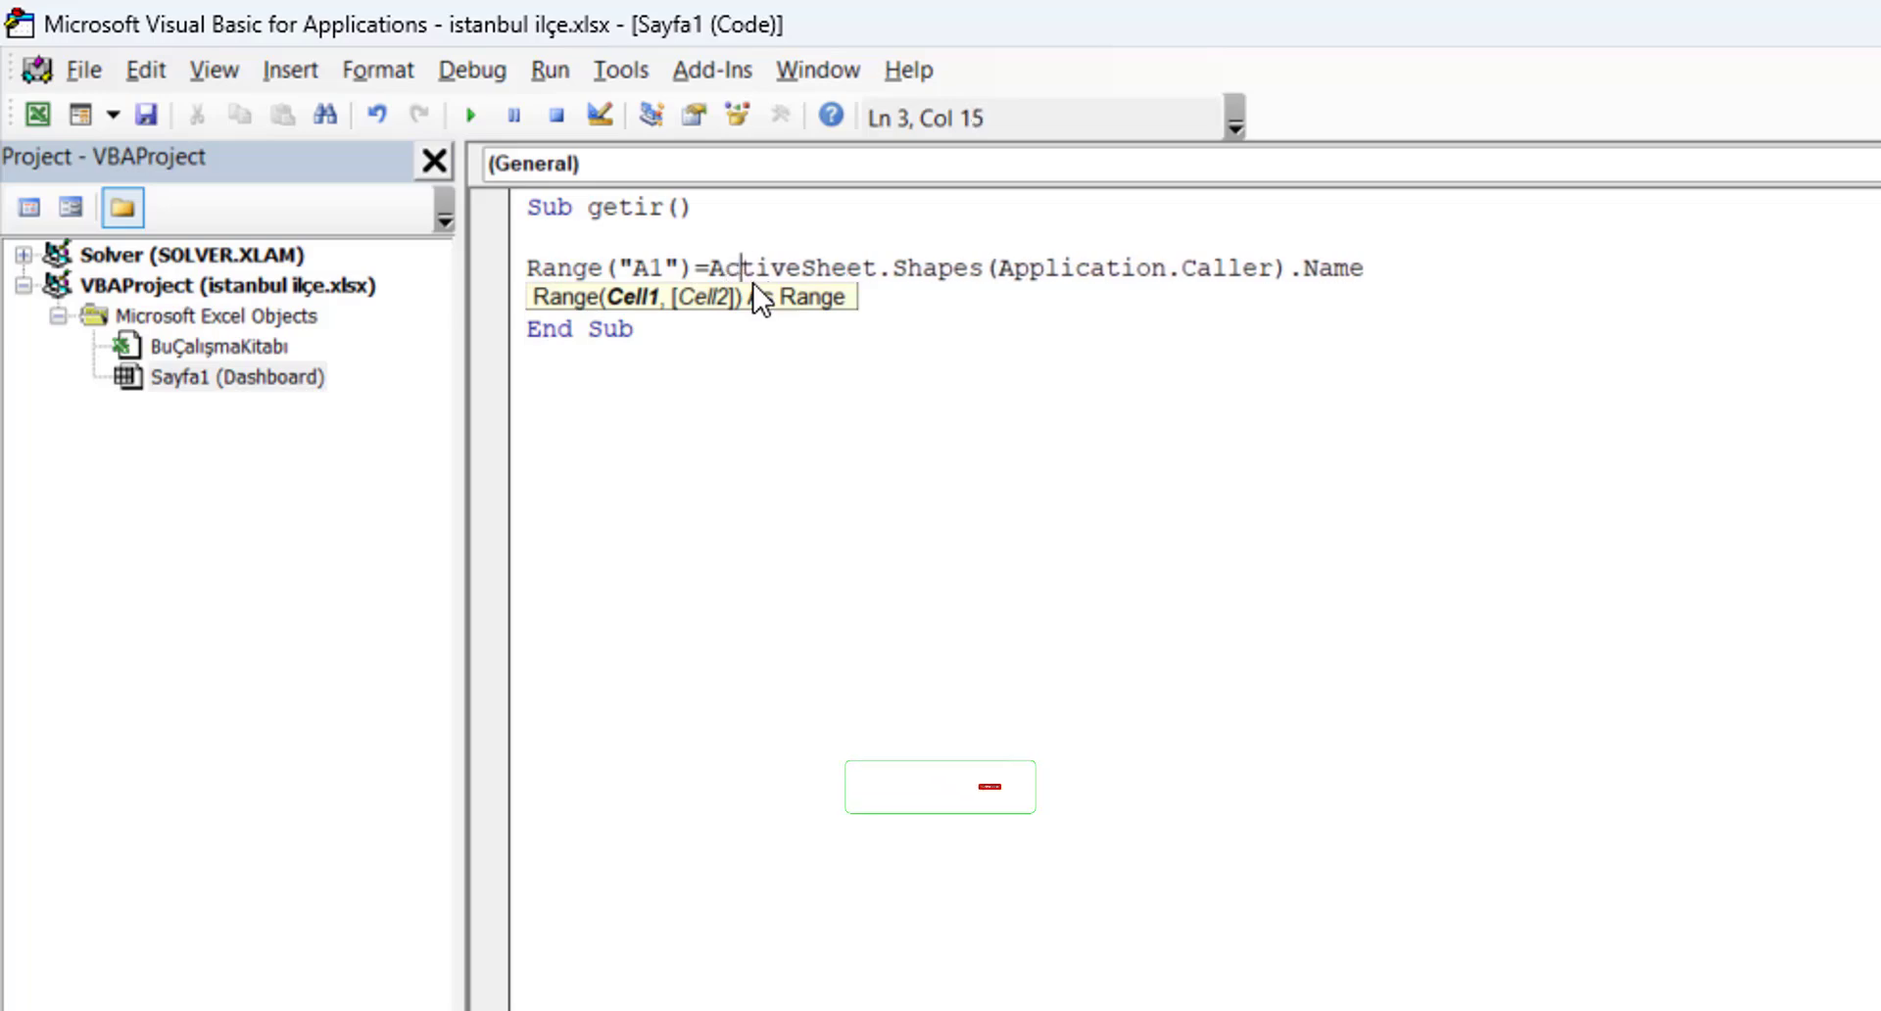
key(BackSpace)
text(c)
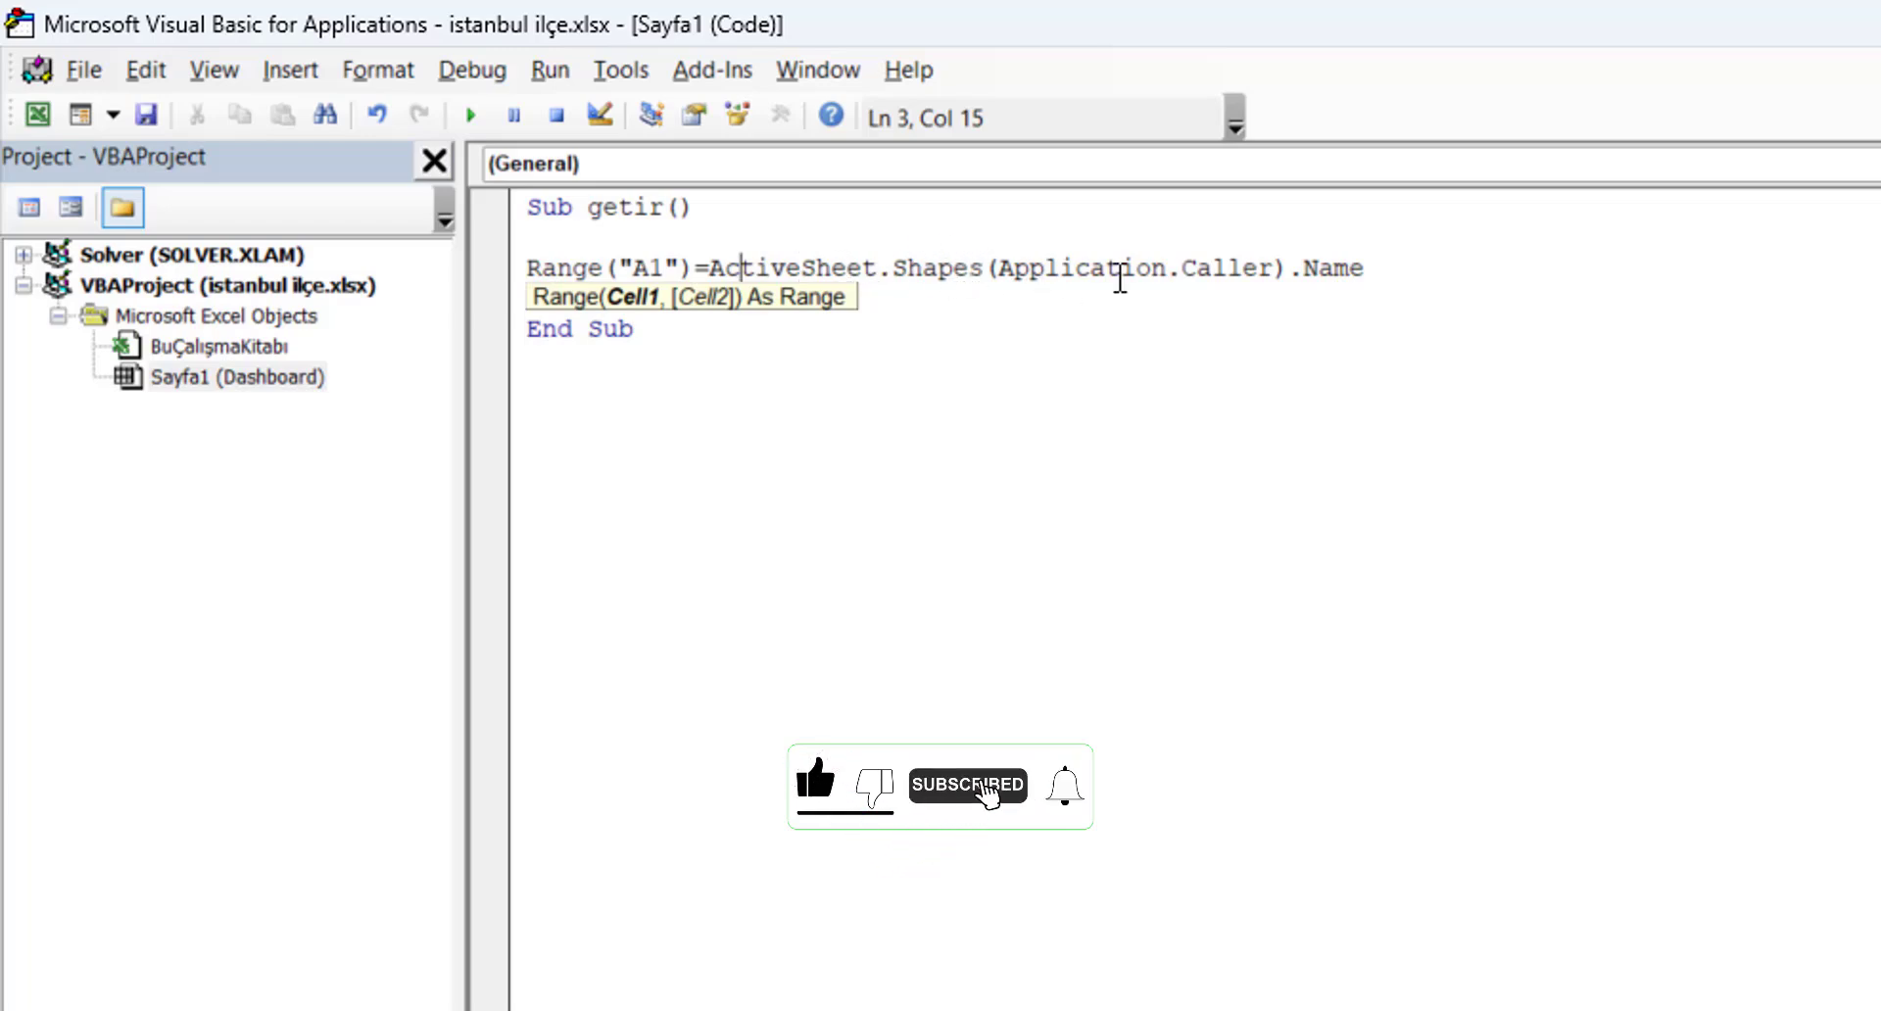
click(1375, 264)
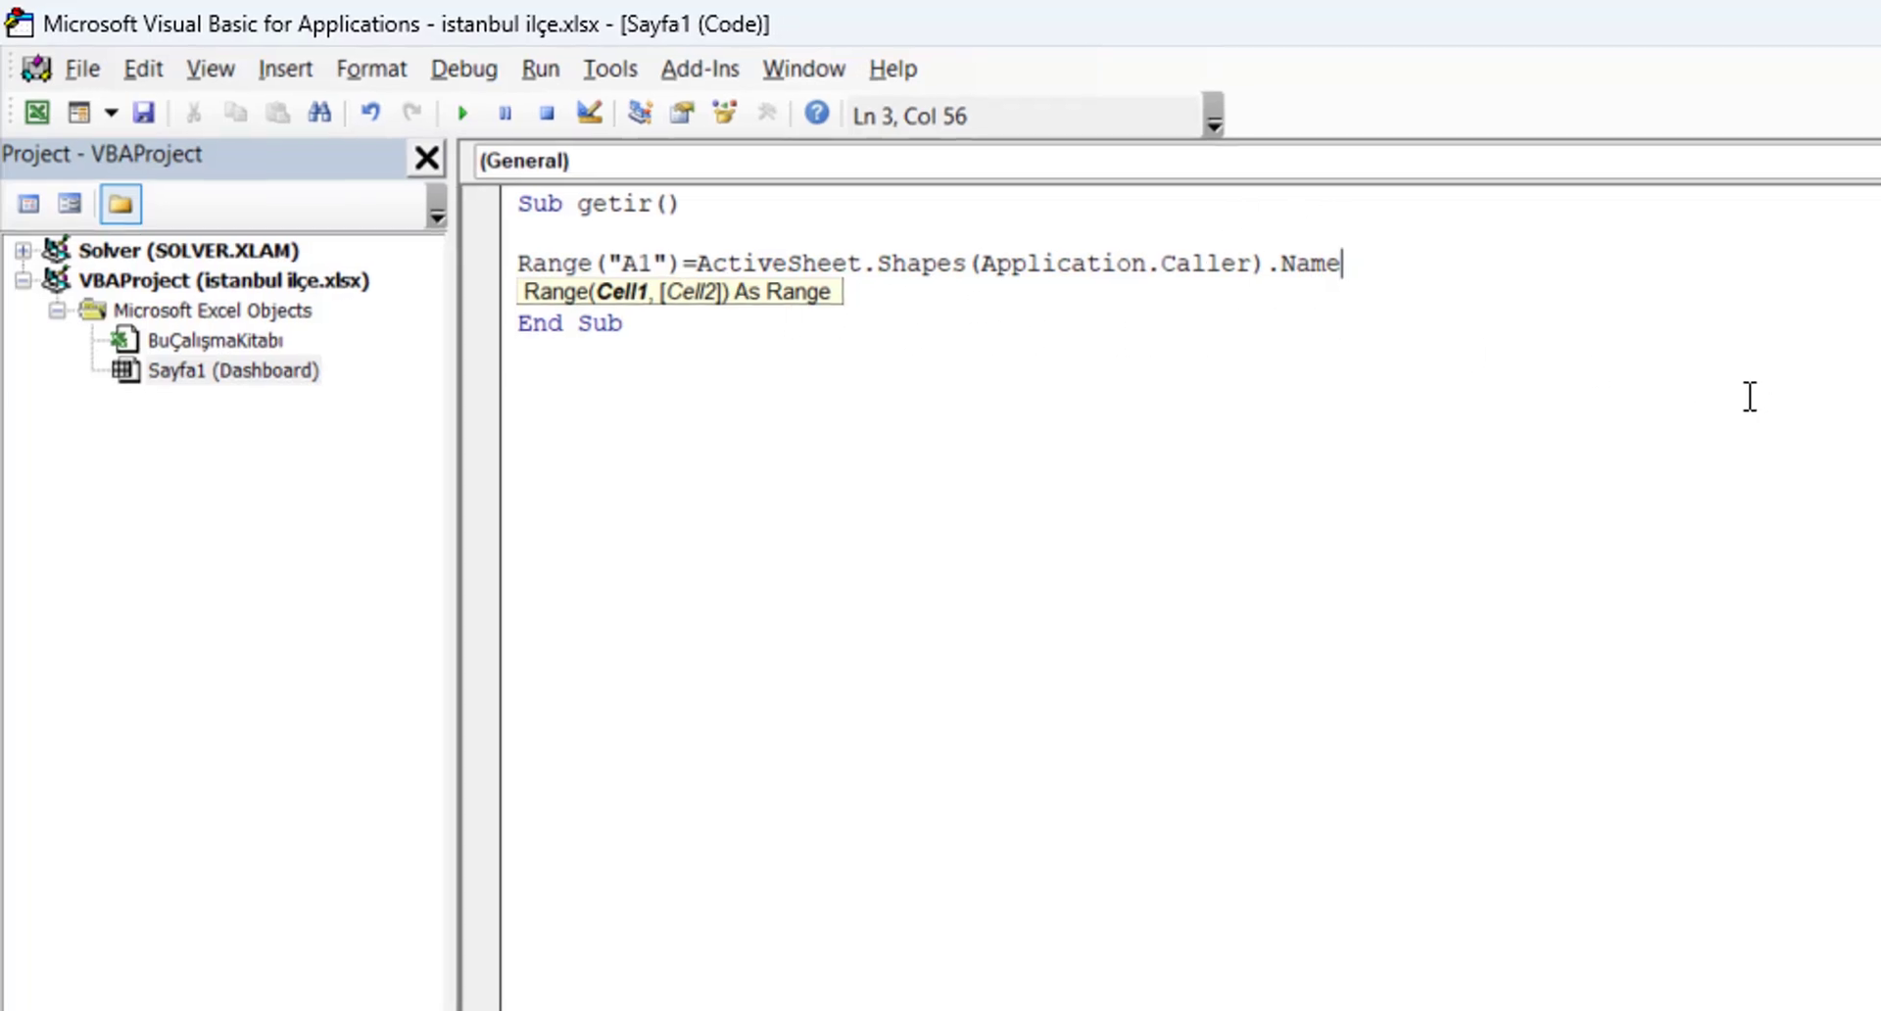
key(Return)
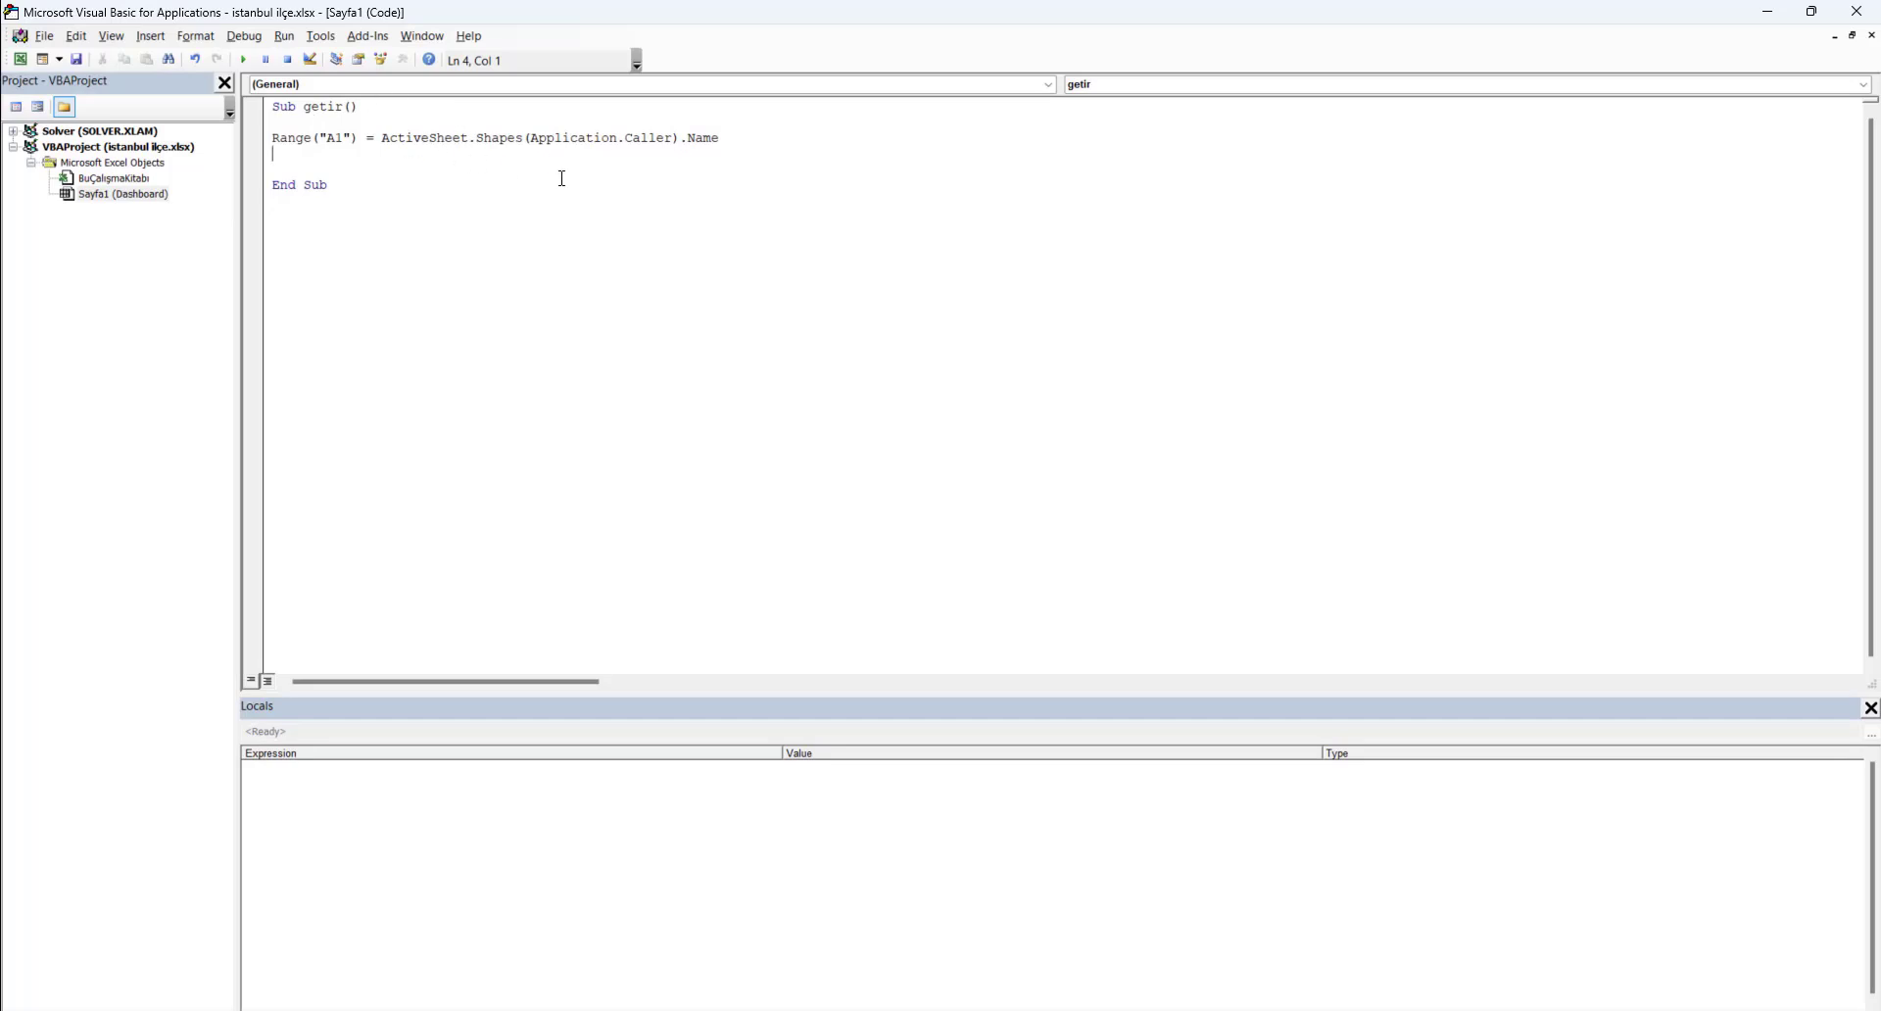
click(1769, 12)
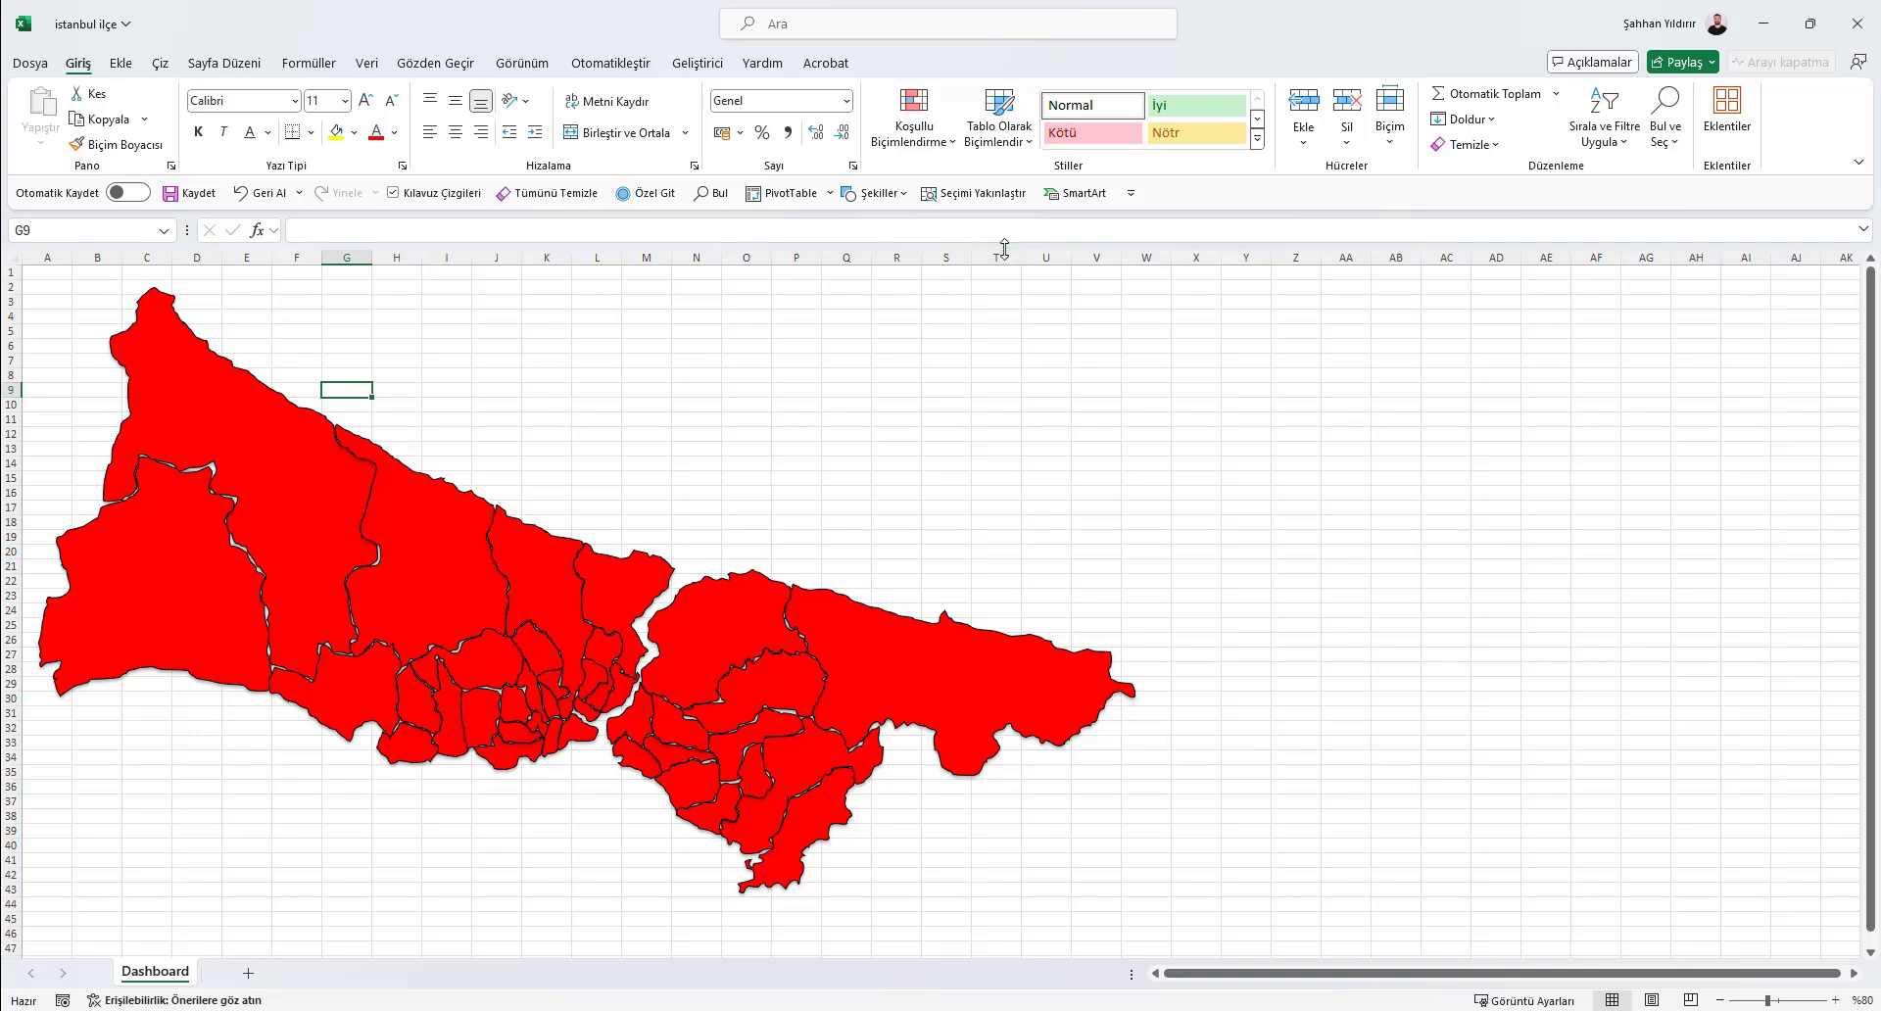
Select every district shape using Bul ve Seç > Özel Git > Nesneler
click(650, 194)
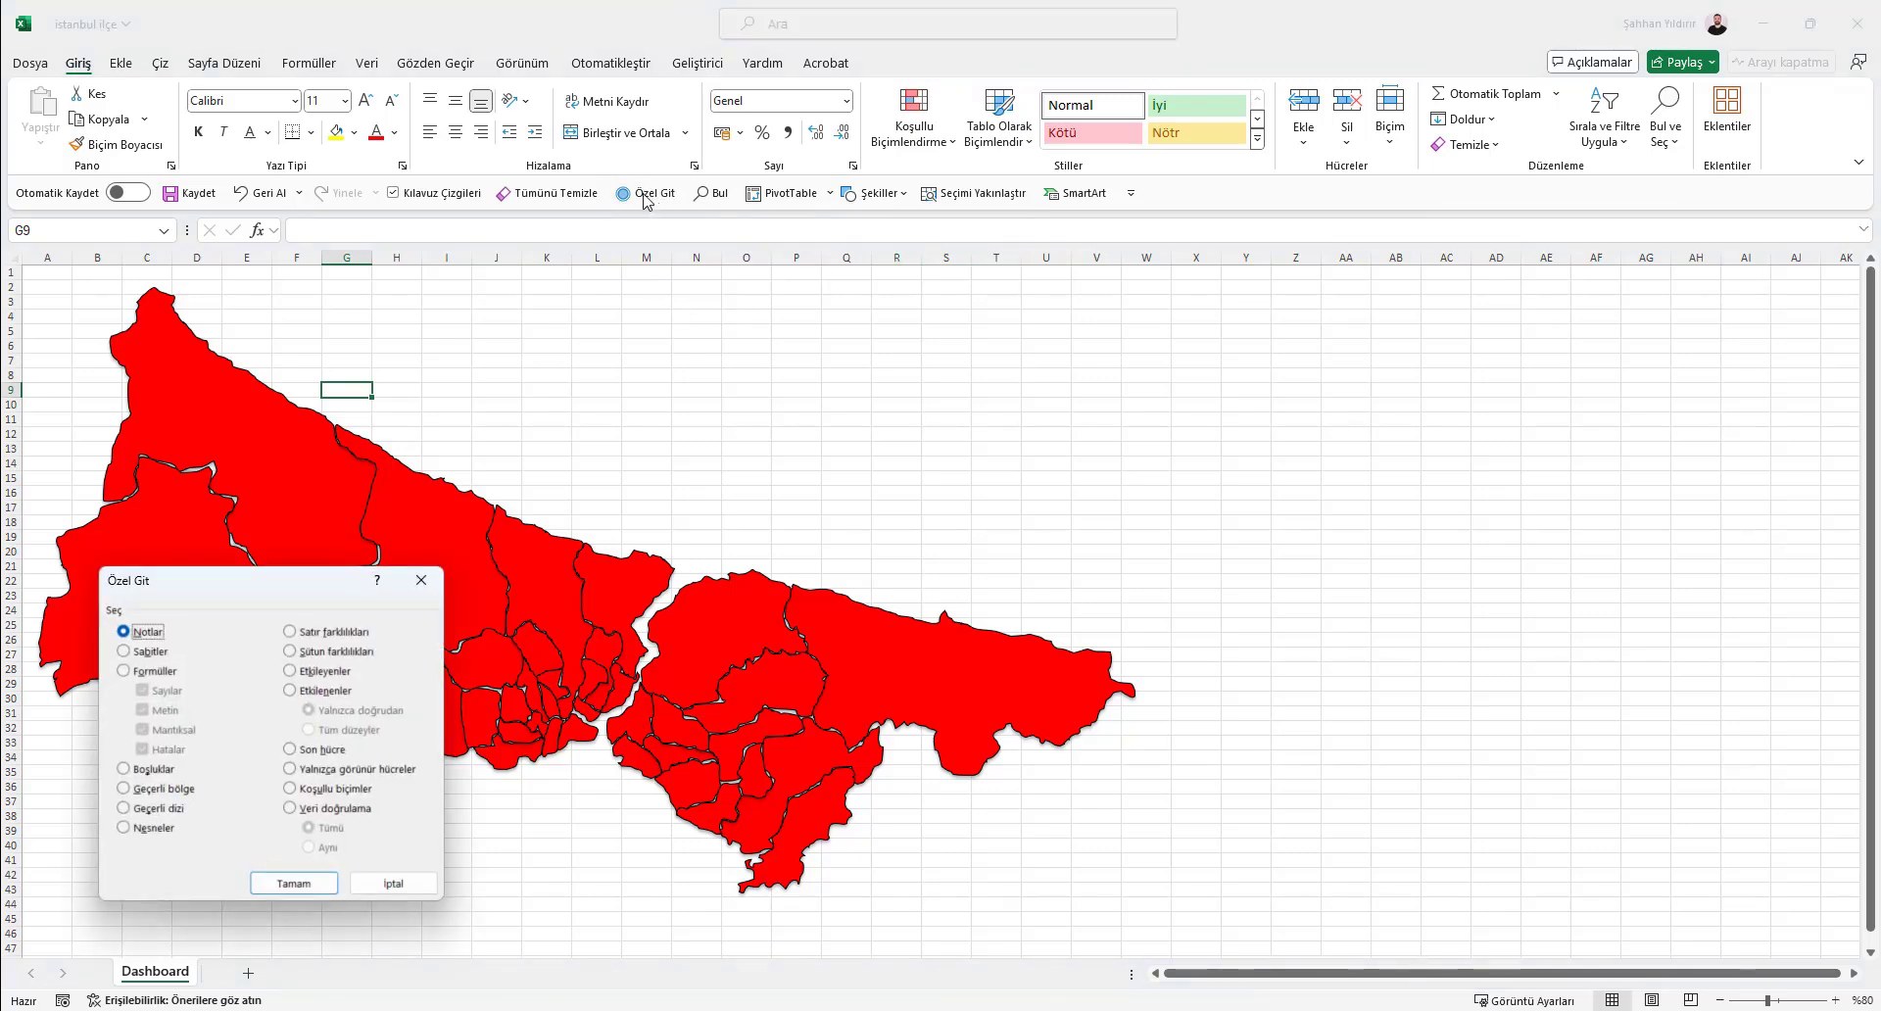
click(420, 585)
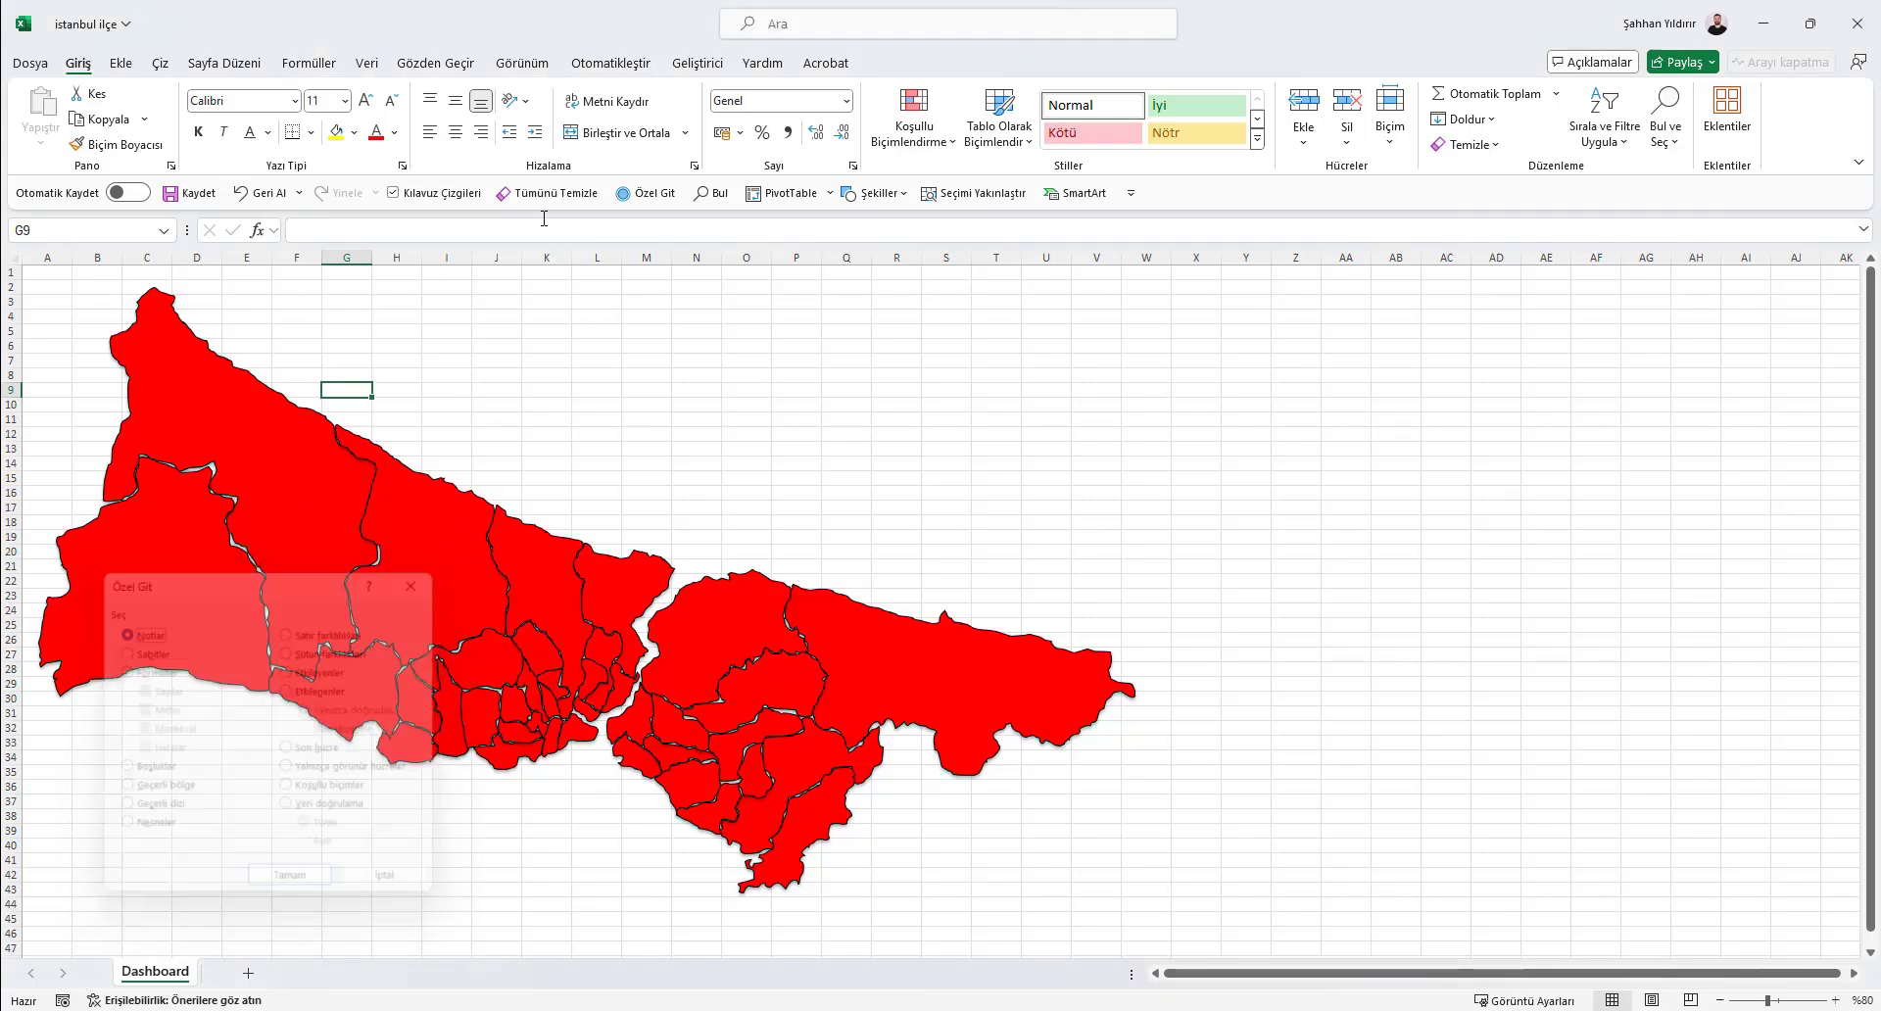
click(1670, 133)
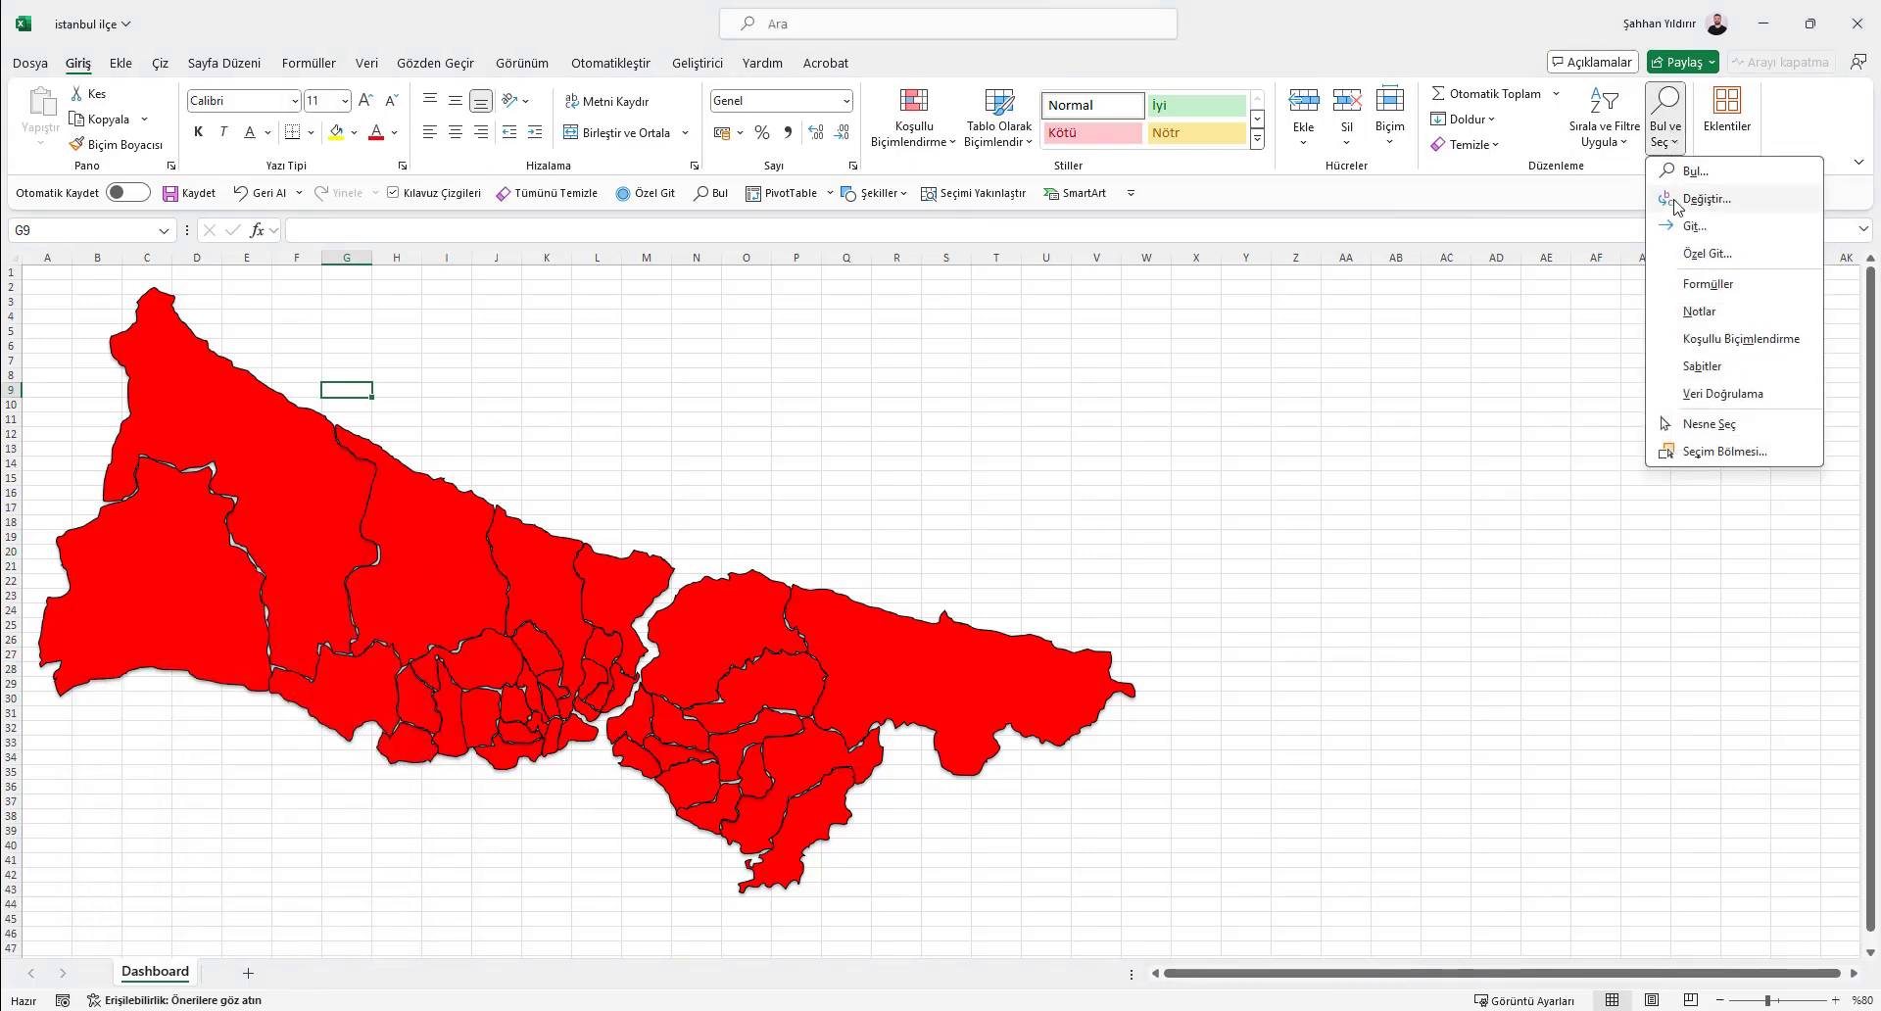
click(1703, 250)
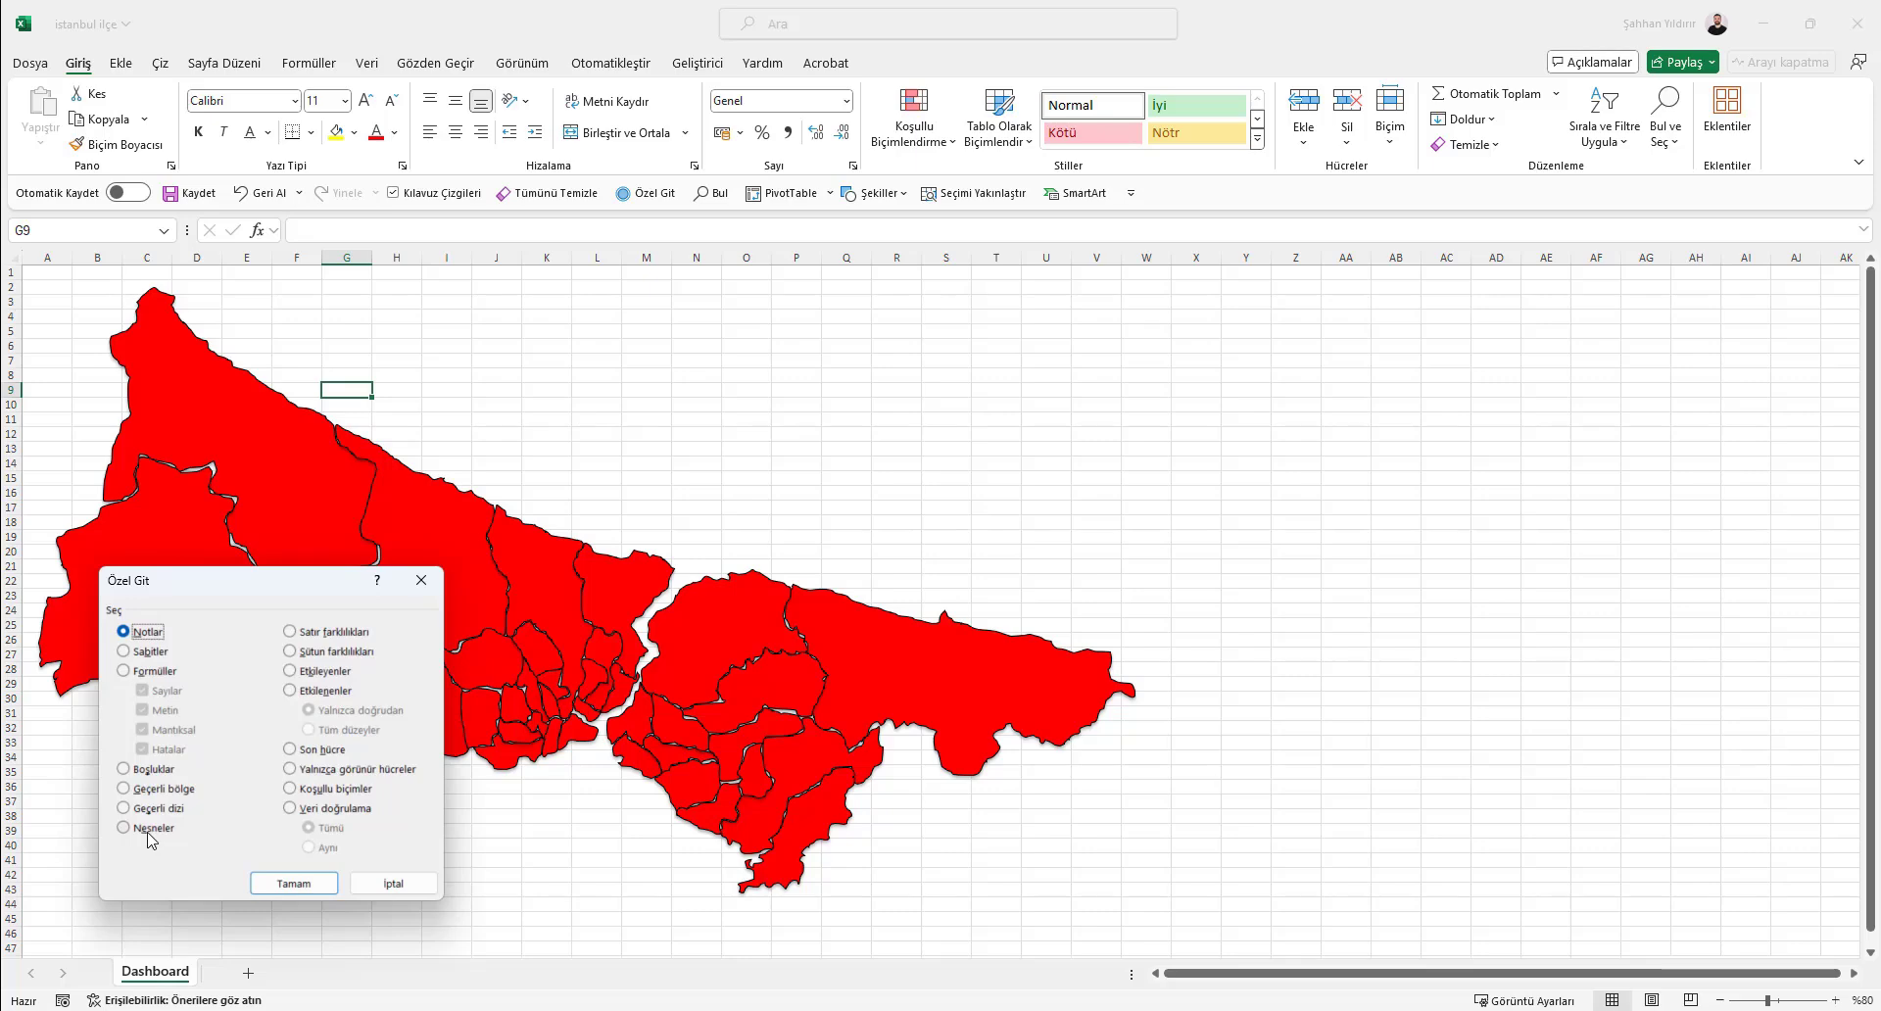
click(147, 829)
click(292, 884)
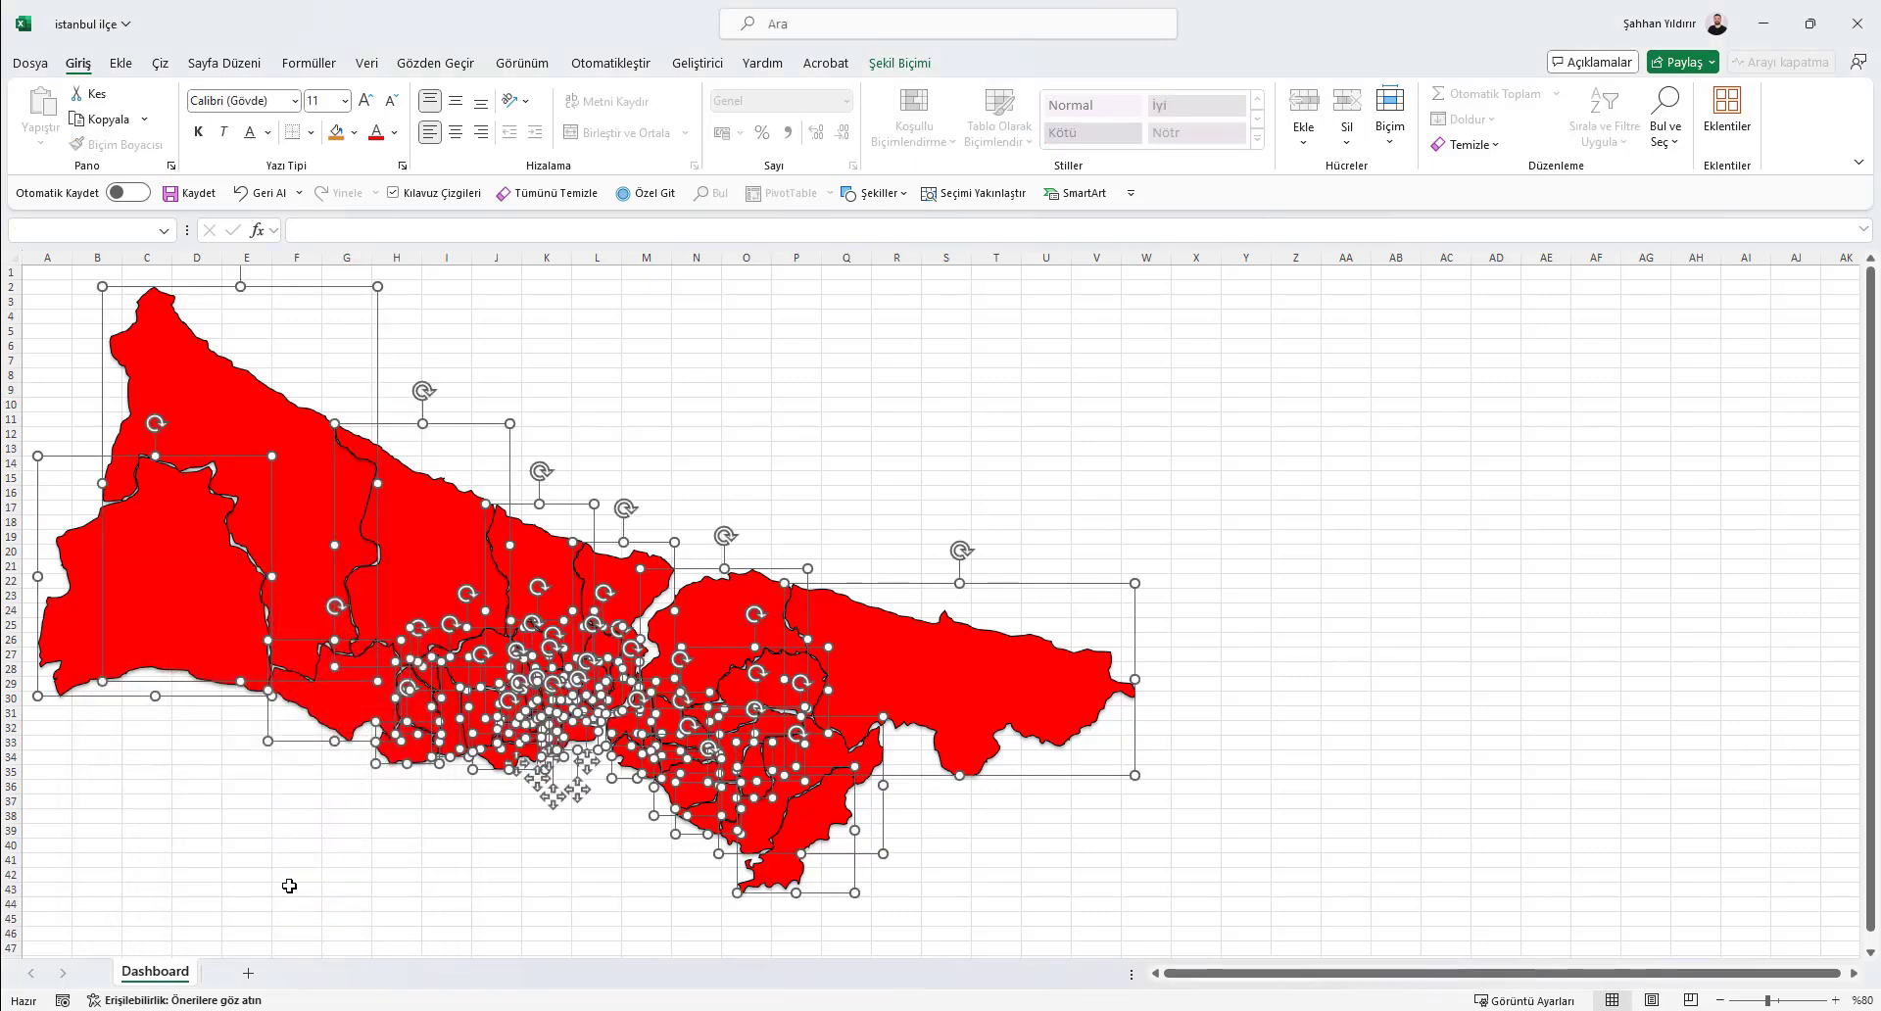
Assign the Sayfa1.getir macro to the selected districts, then deselect them
right_click(410, 519)
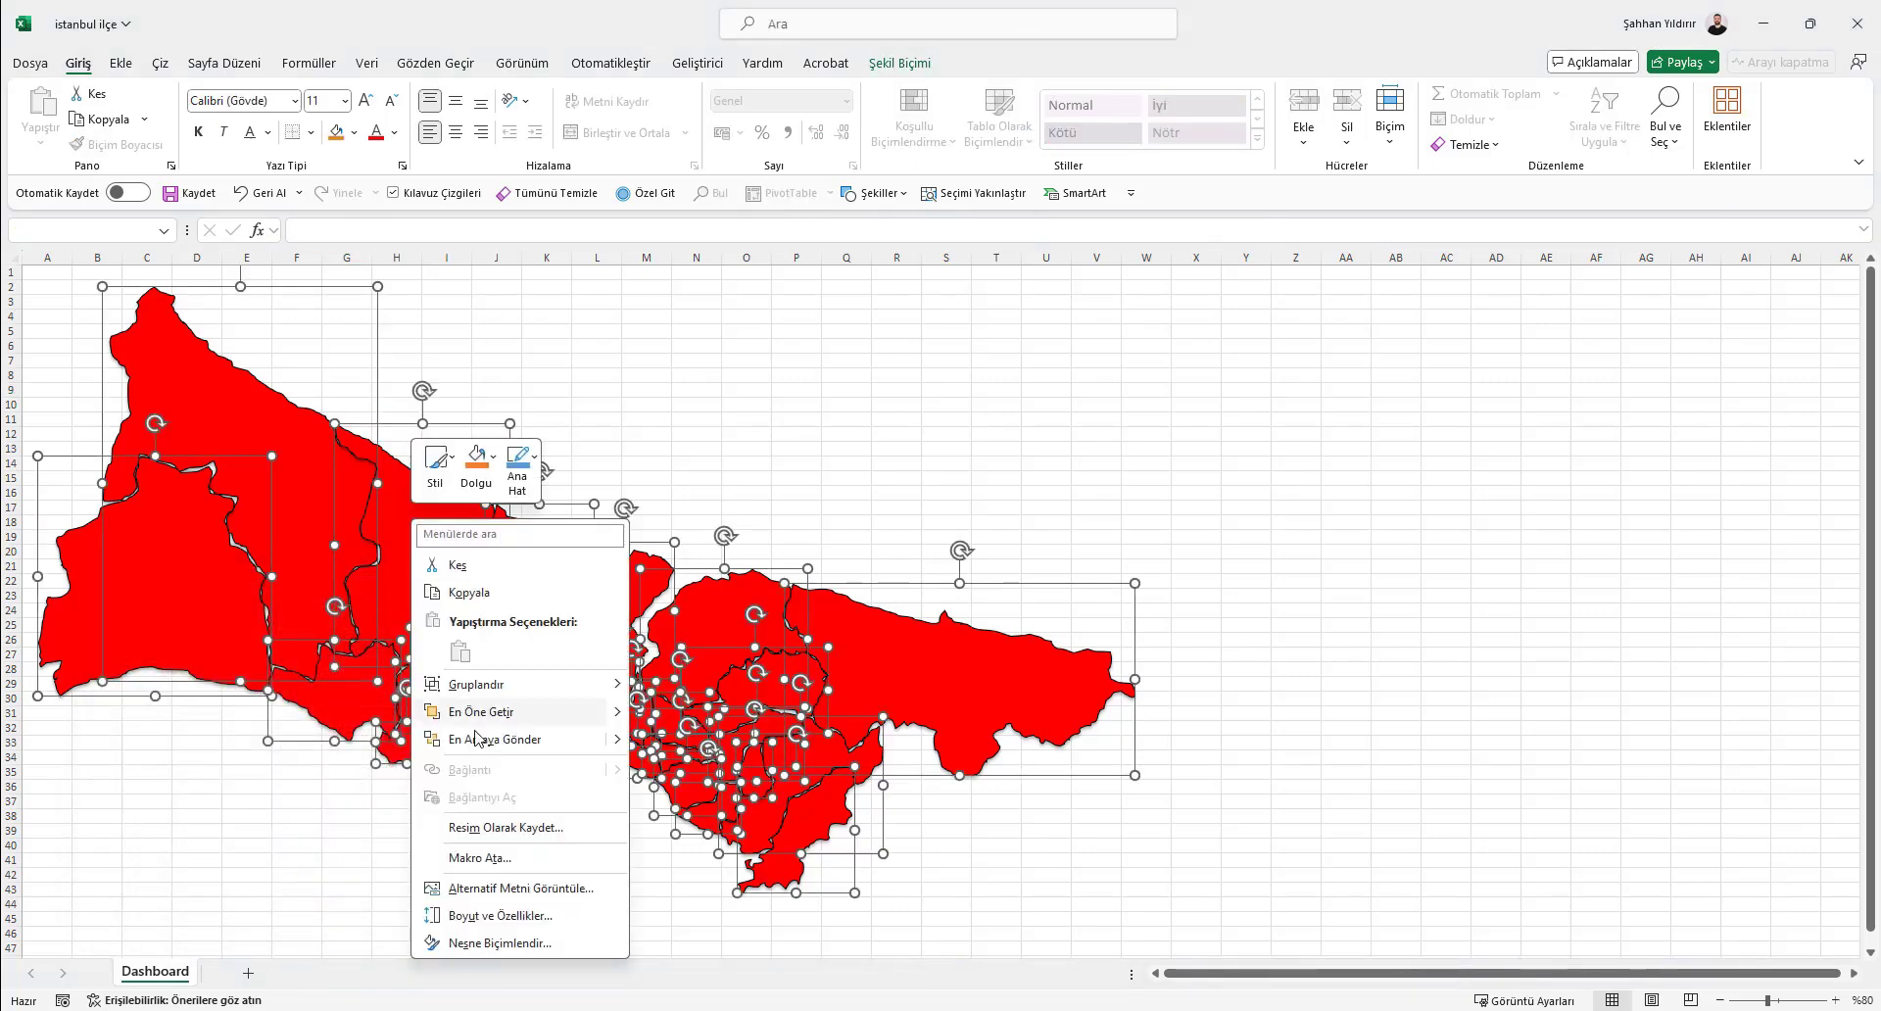
click(490, 857)
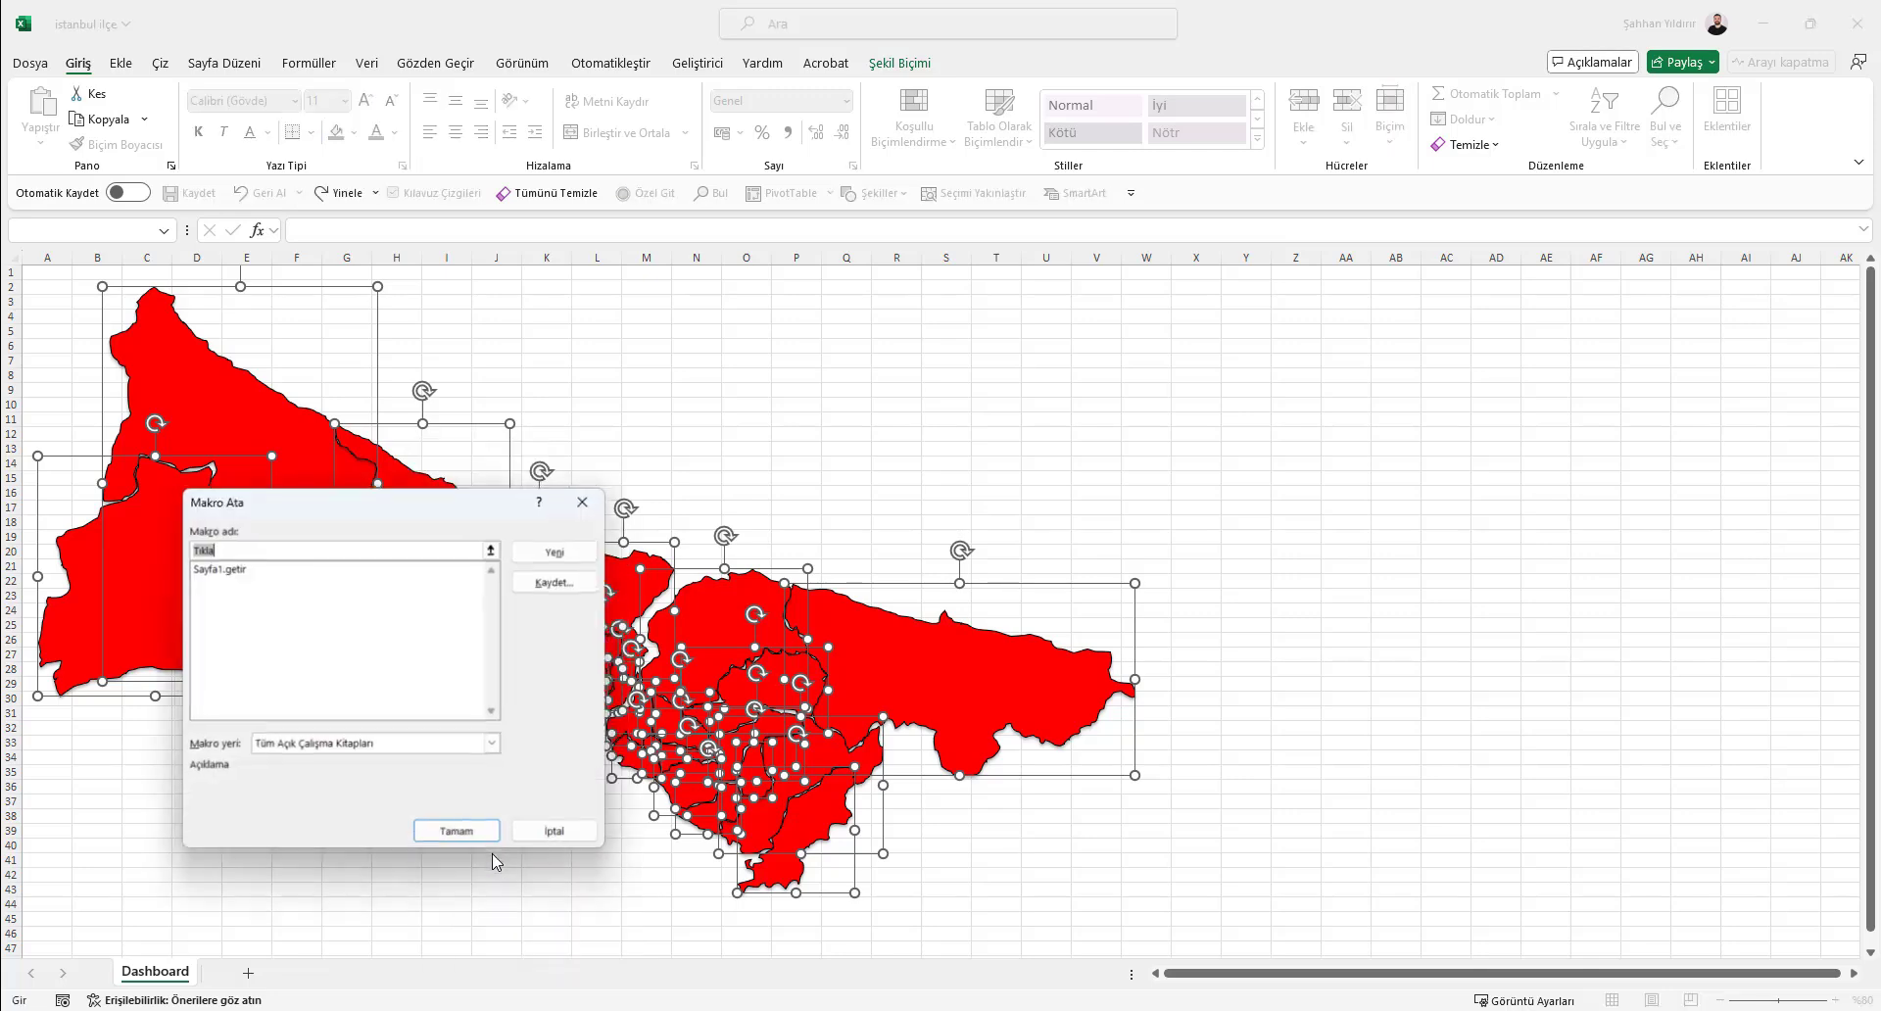
click(219, 568)
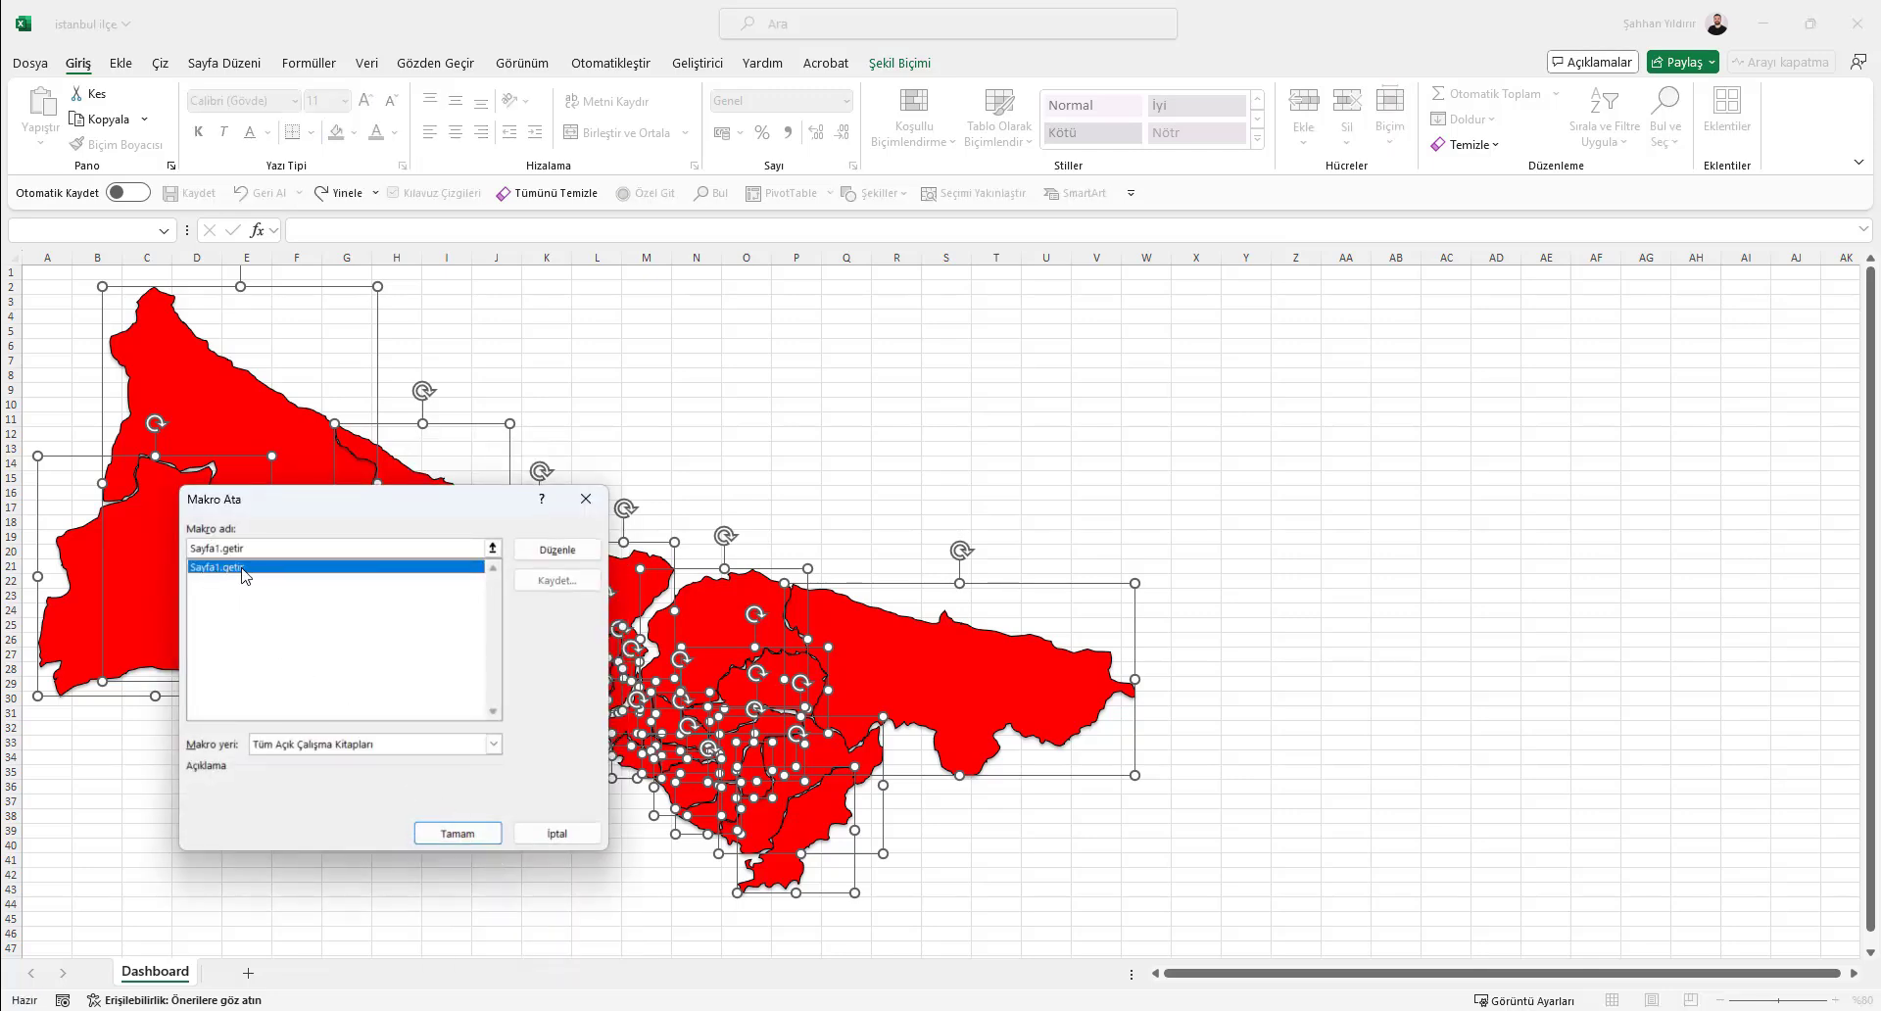
click(458, 832)
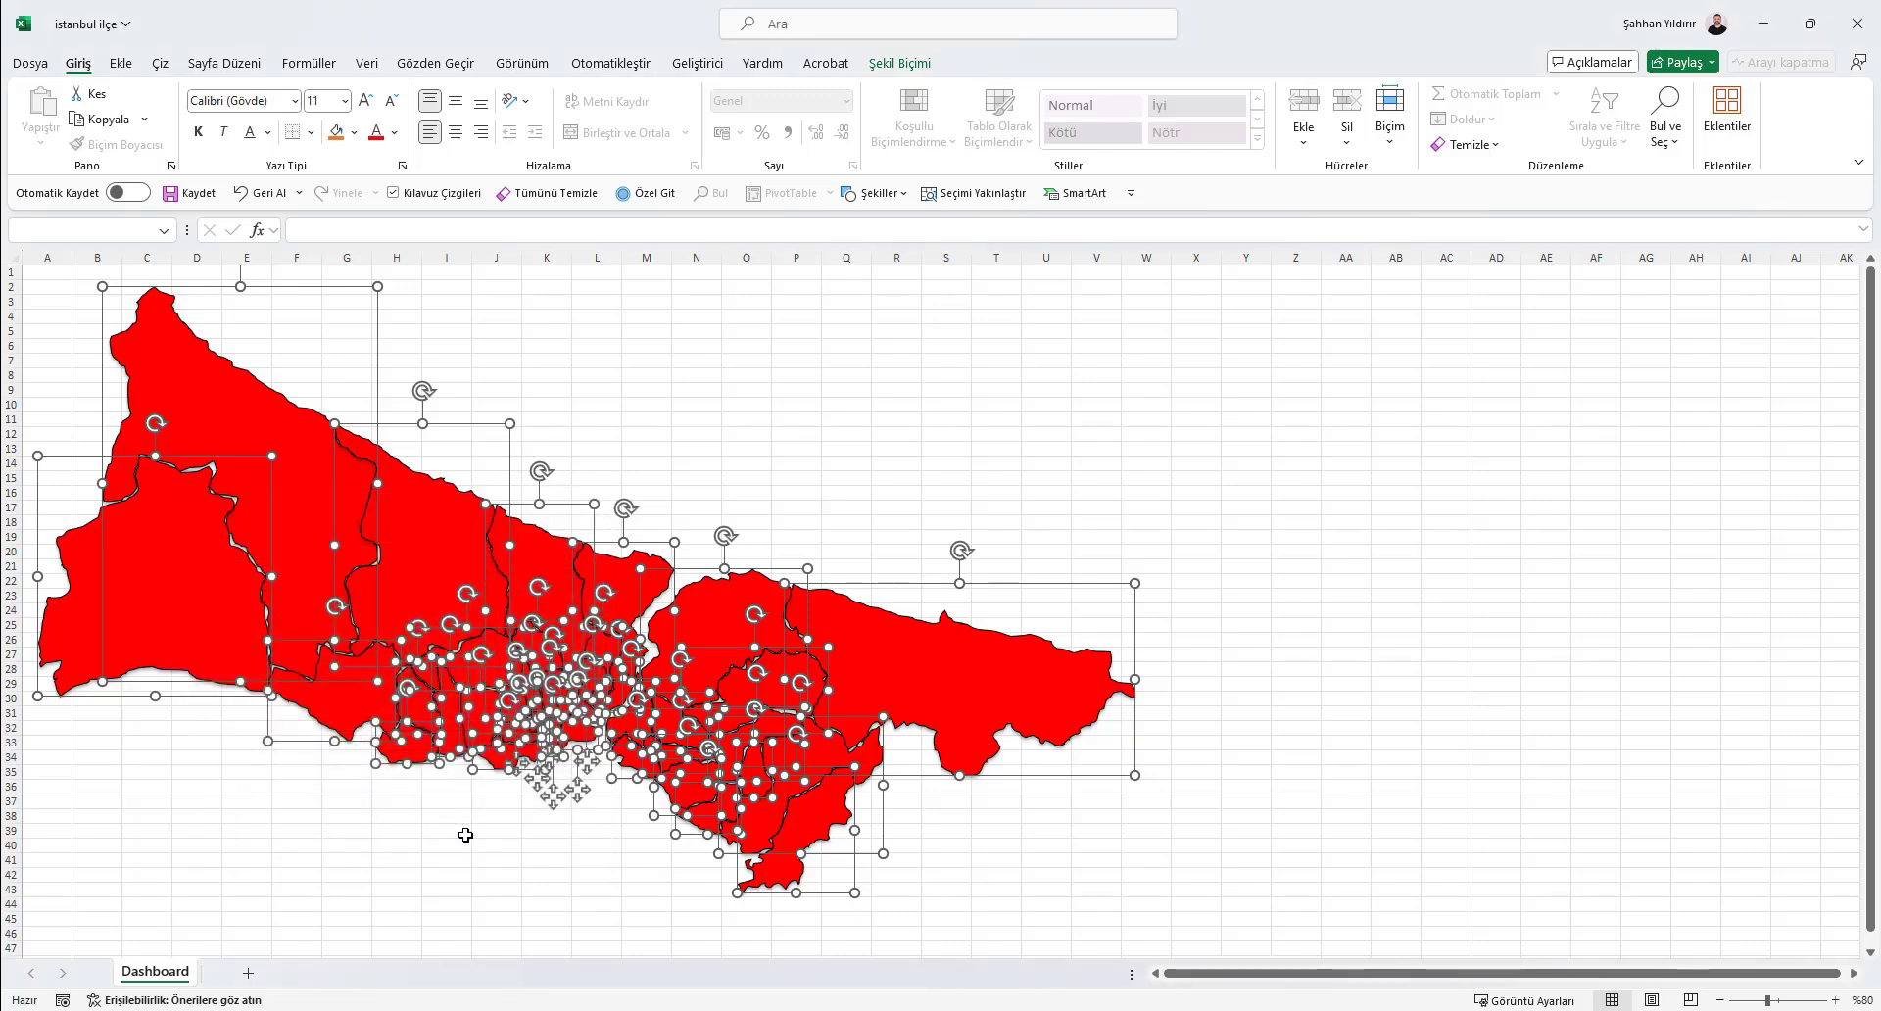
click(613, 441)
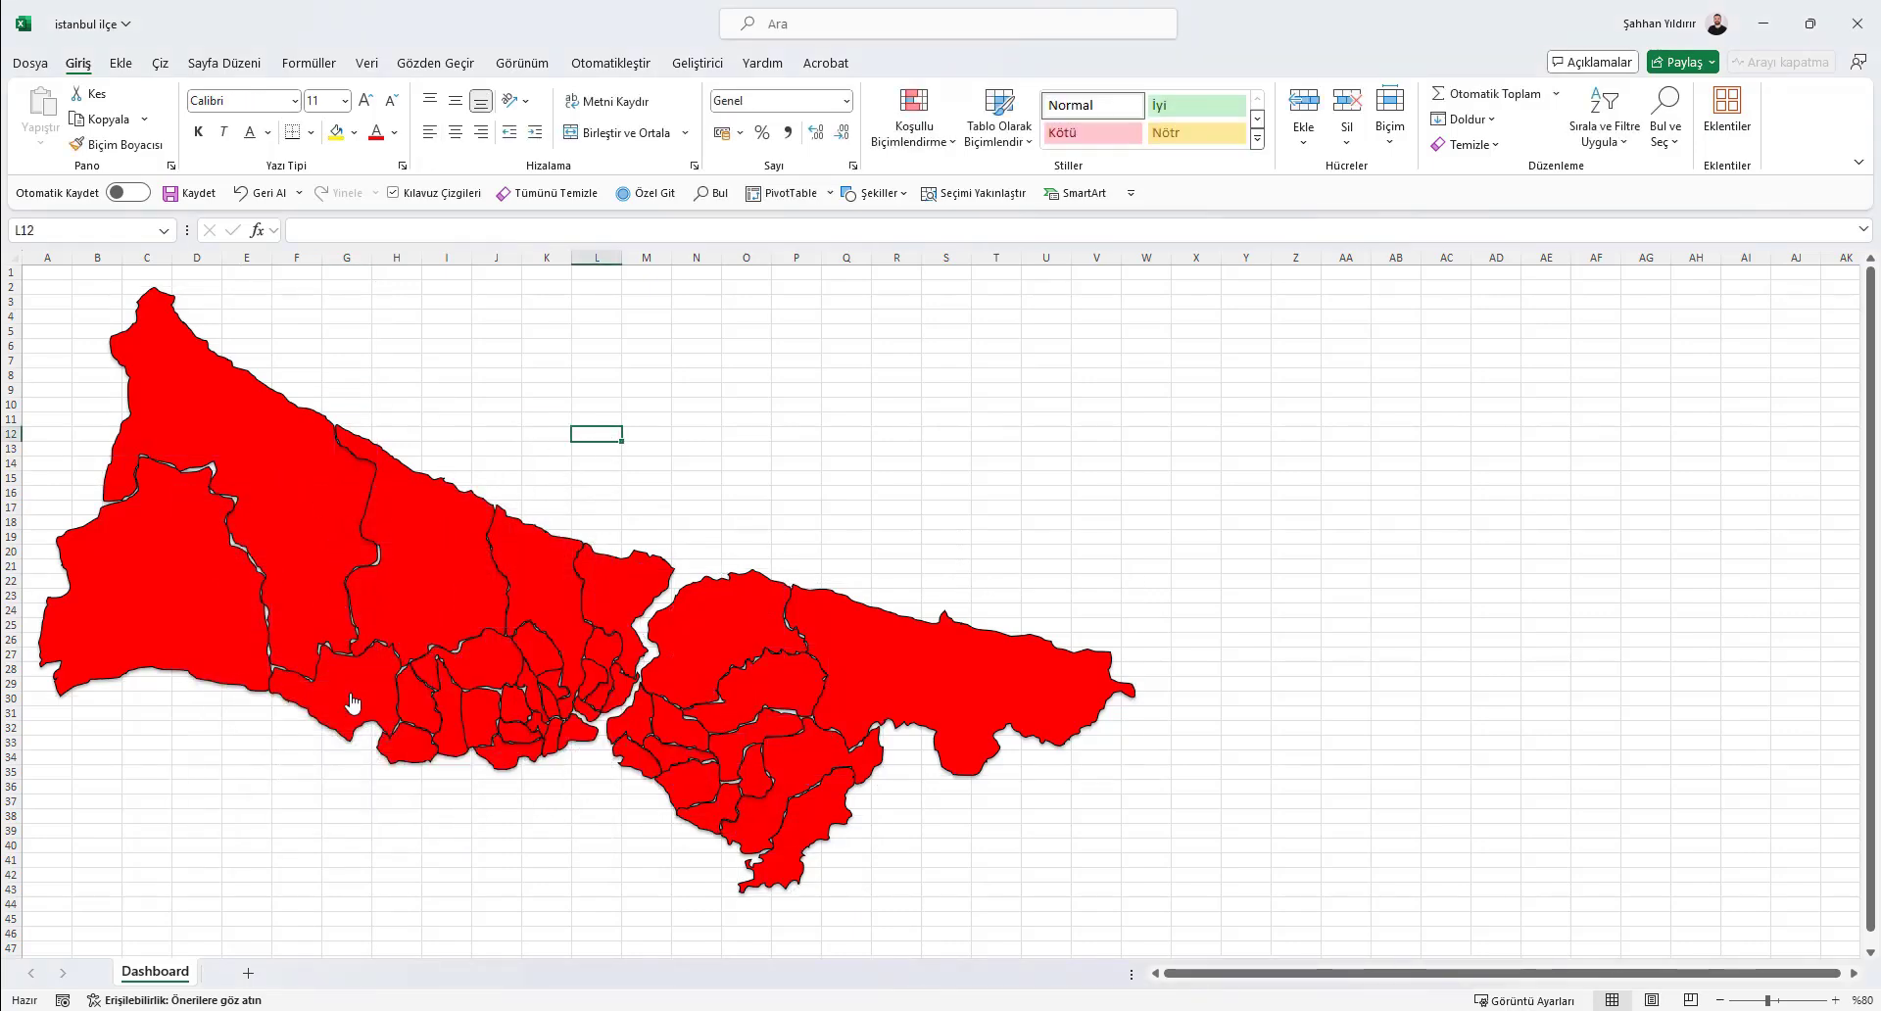
Click four districts, including Silivri and finally Eyüp, checking each name appears in A1
click(274, 431)
click(176, 539)
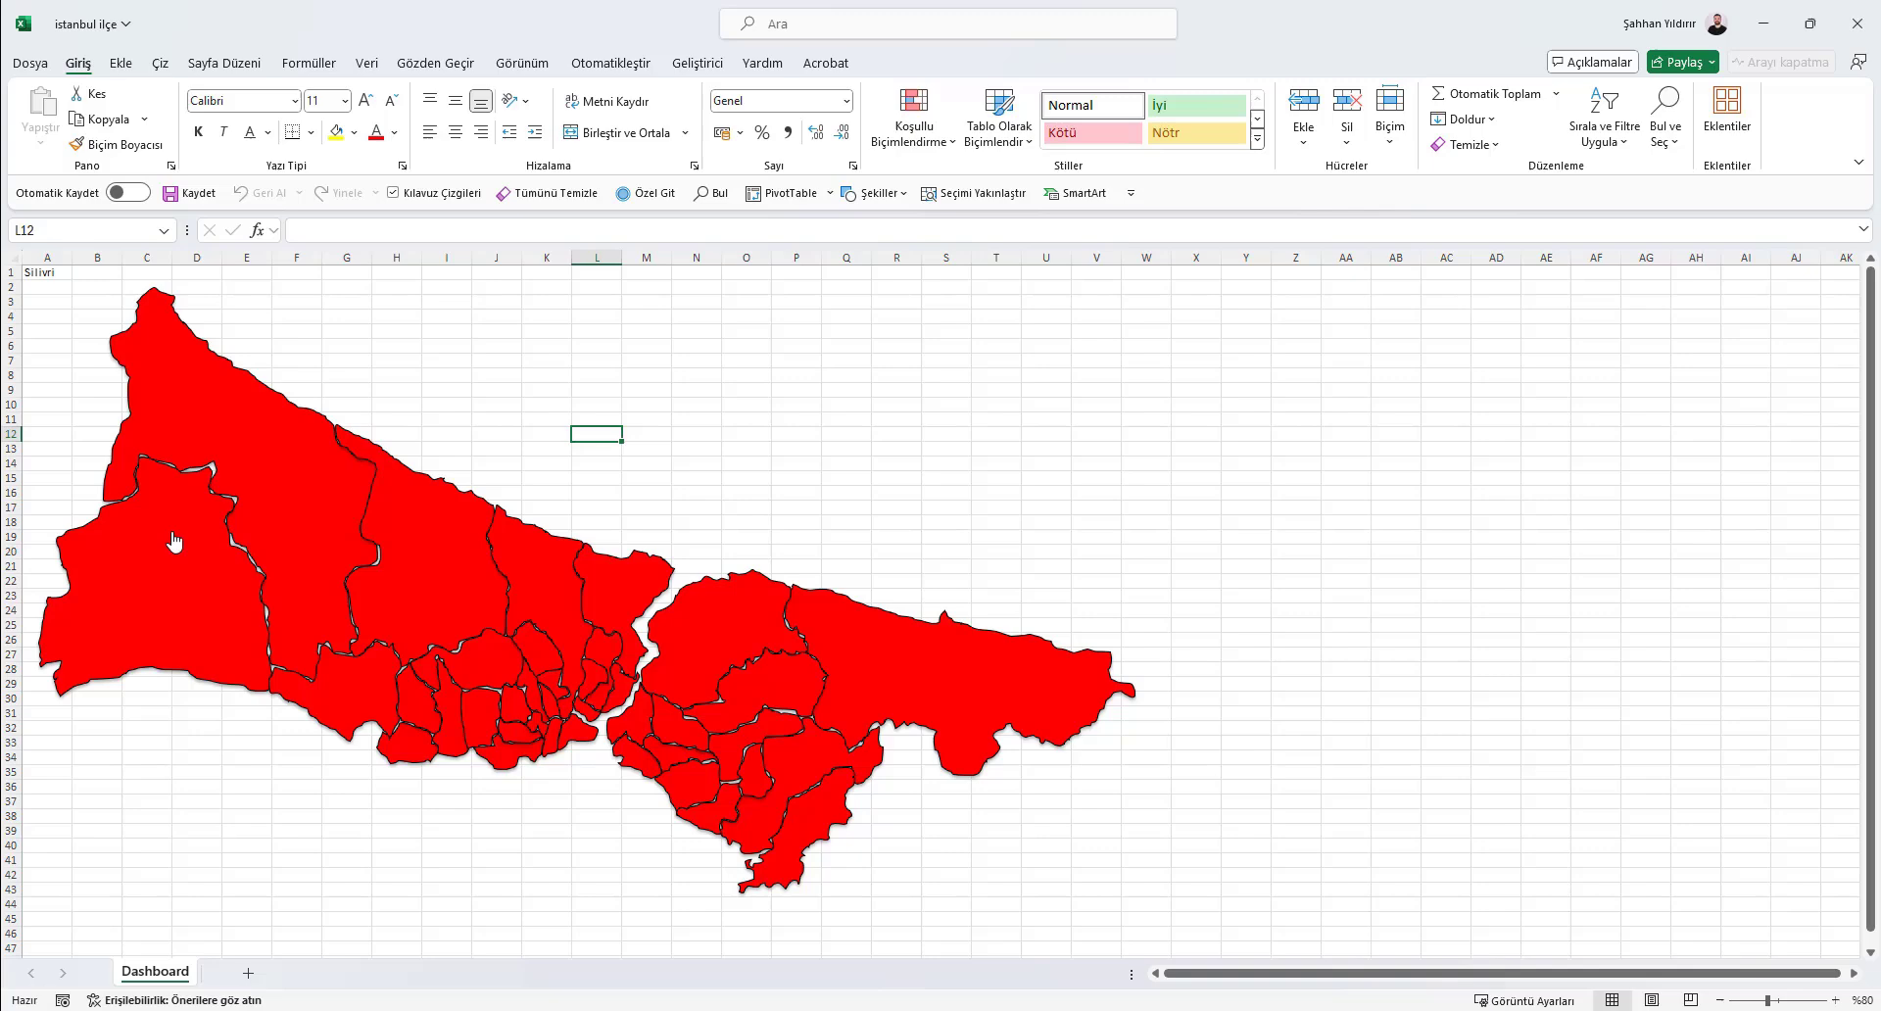
click(395, 541)
click(536, 581)
Save 'istanbul ilçe' as Makro İçerebilen Excel Çalışma Kitabı (*.xlsm) via Farklı Kaydet
click(42, 70)
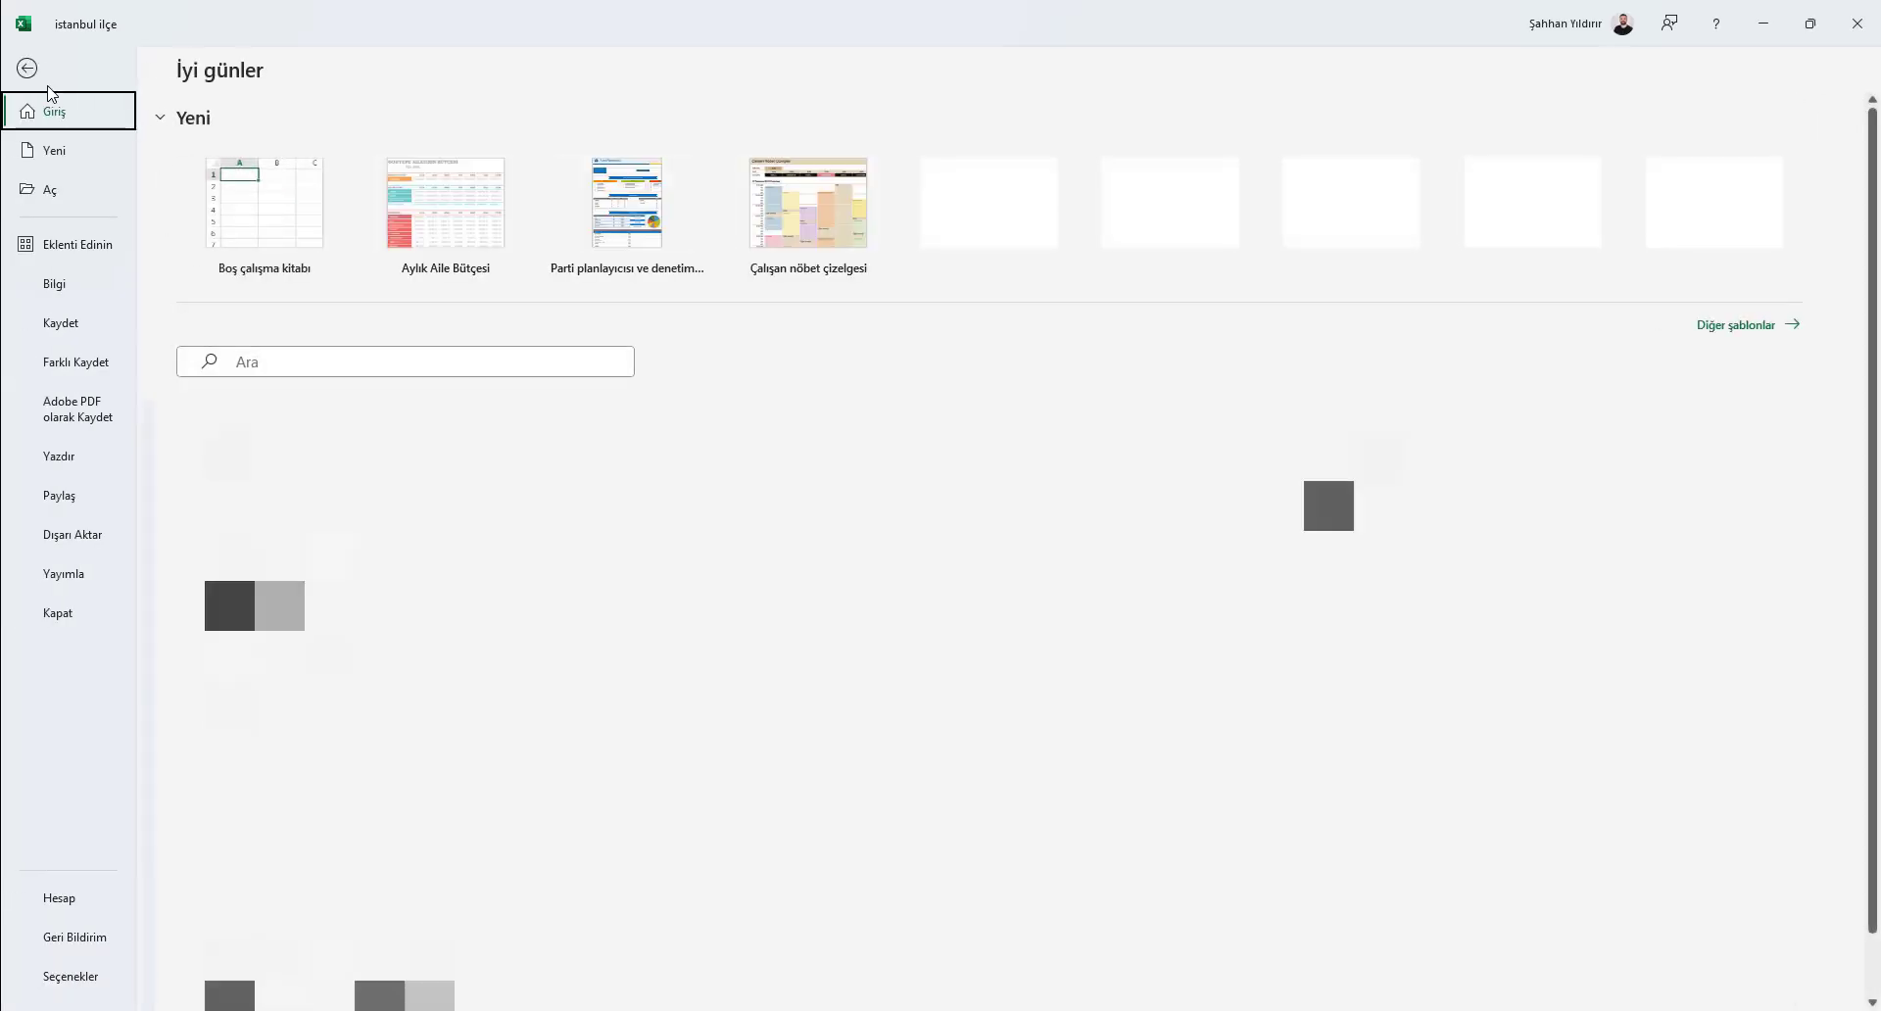
click(99, 365)
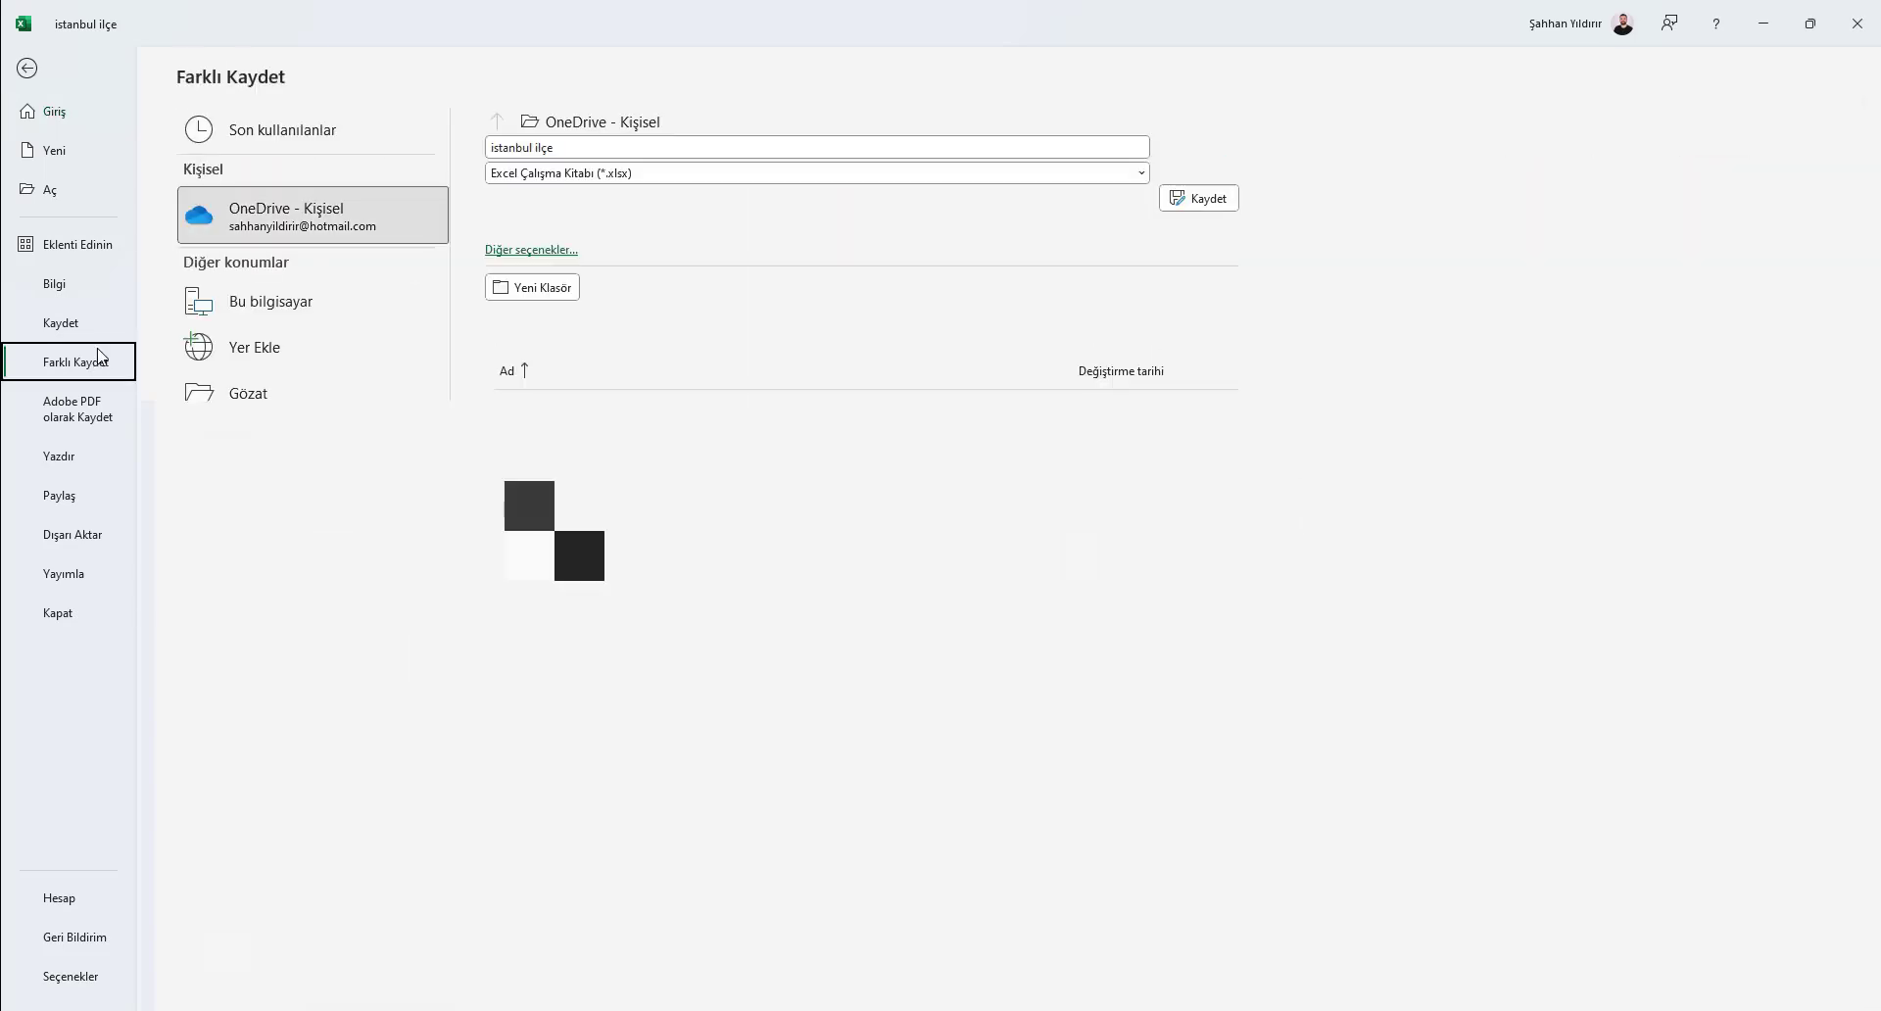
click(638, 175)
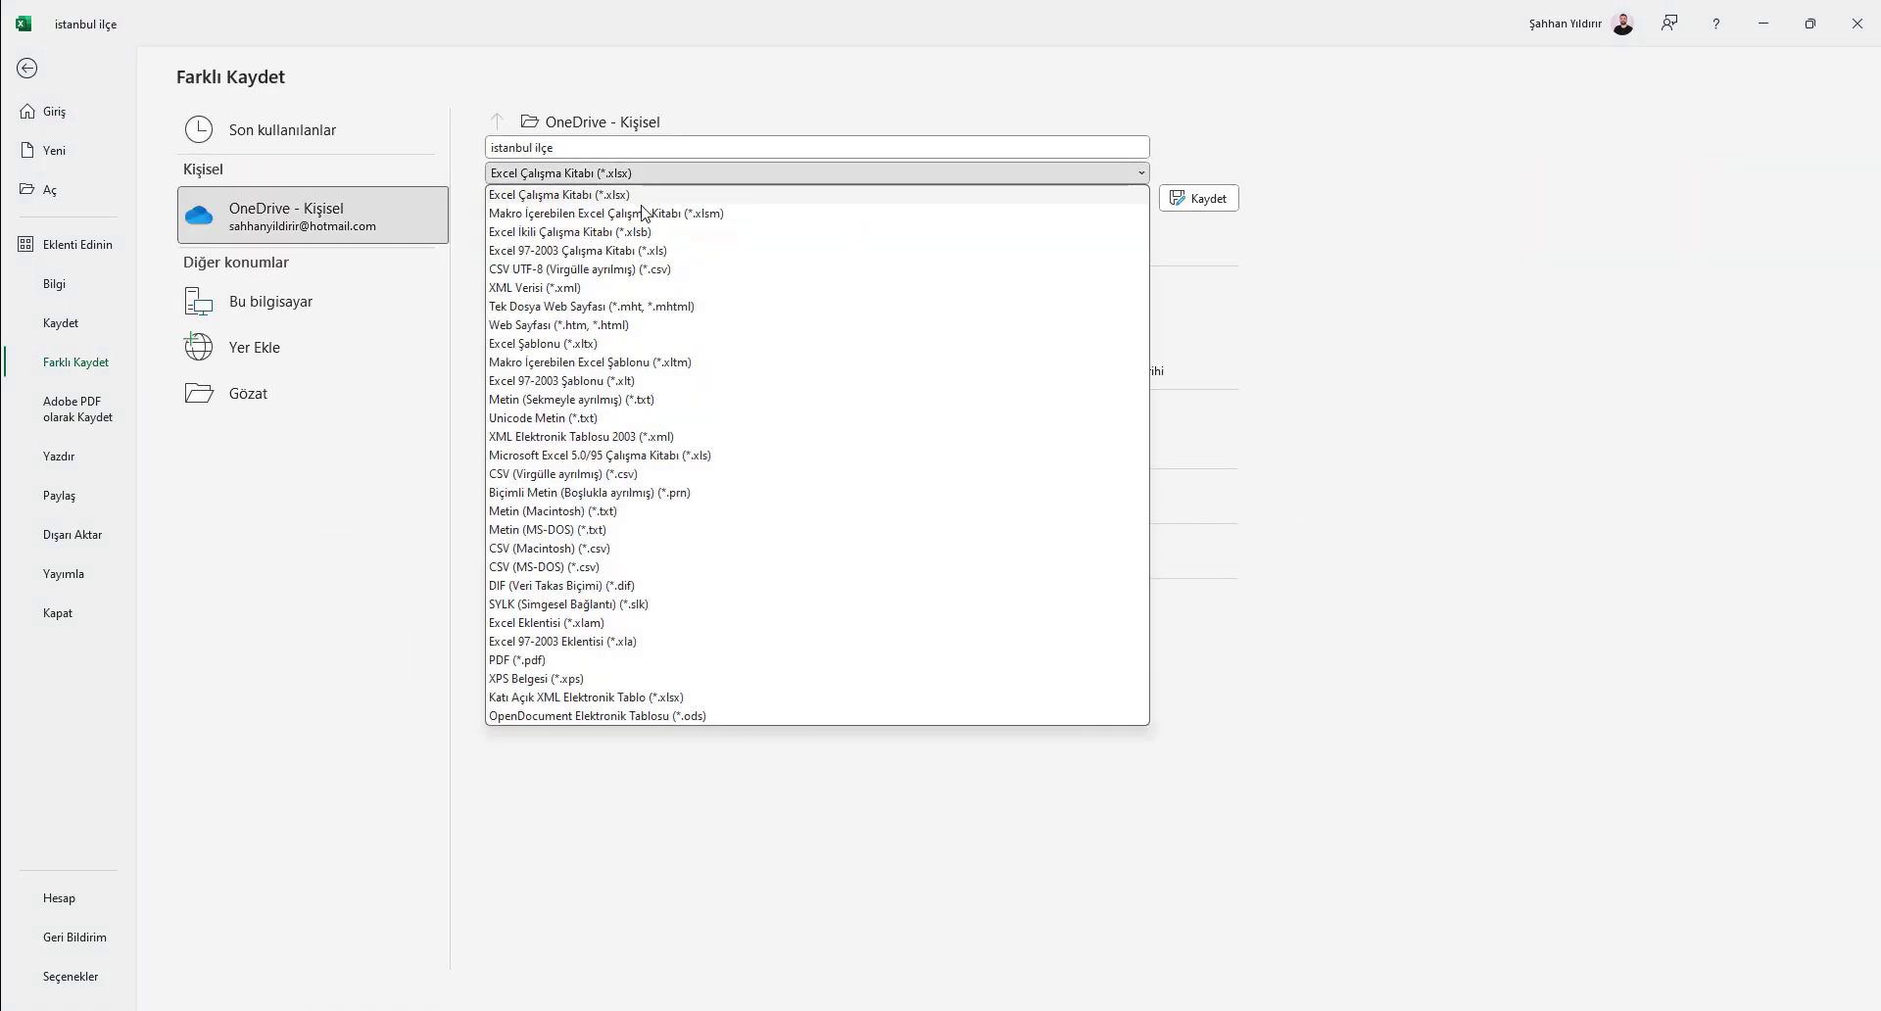
click(646, 214)
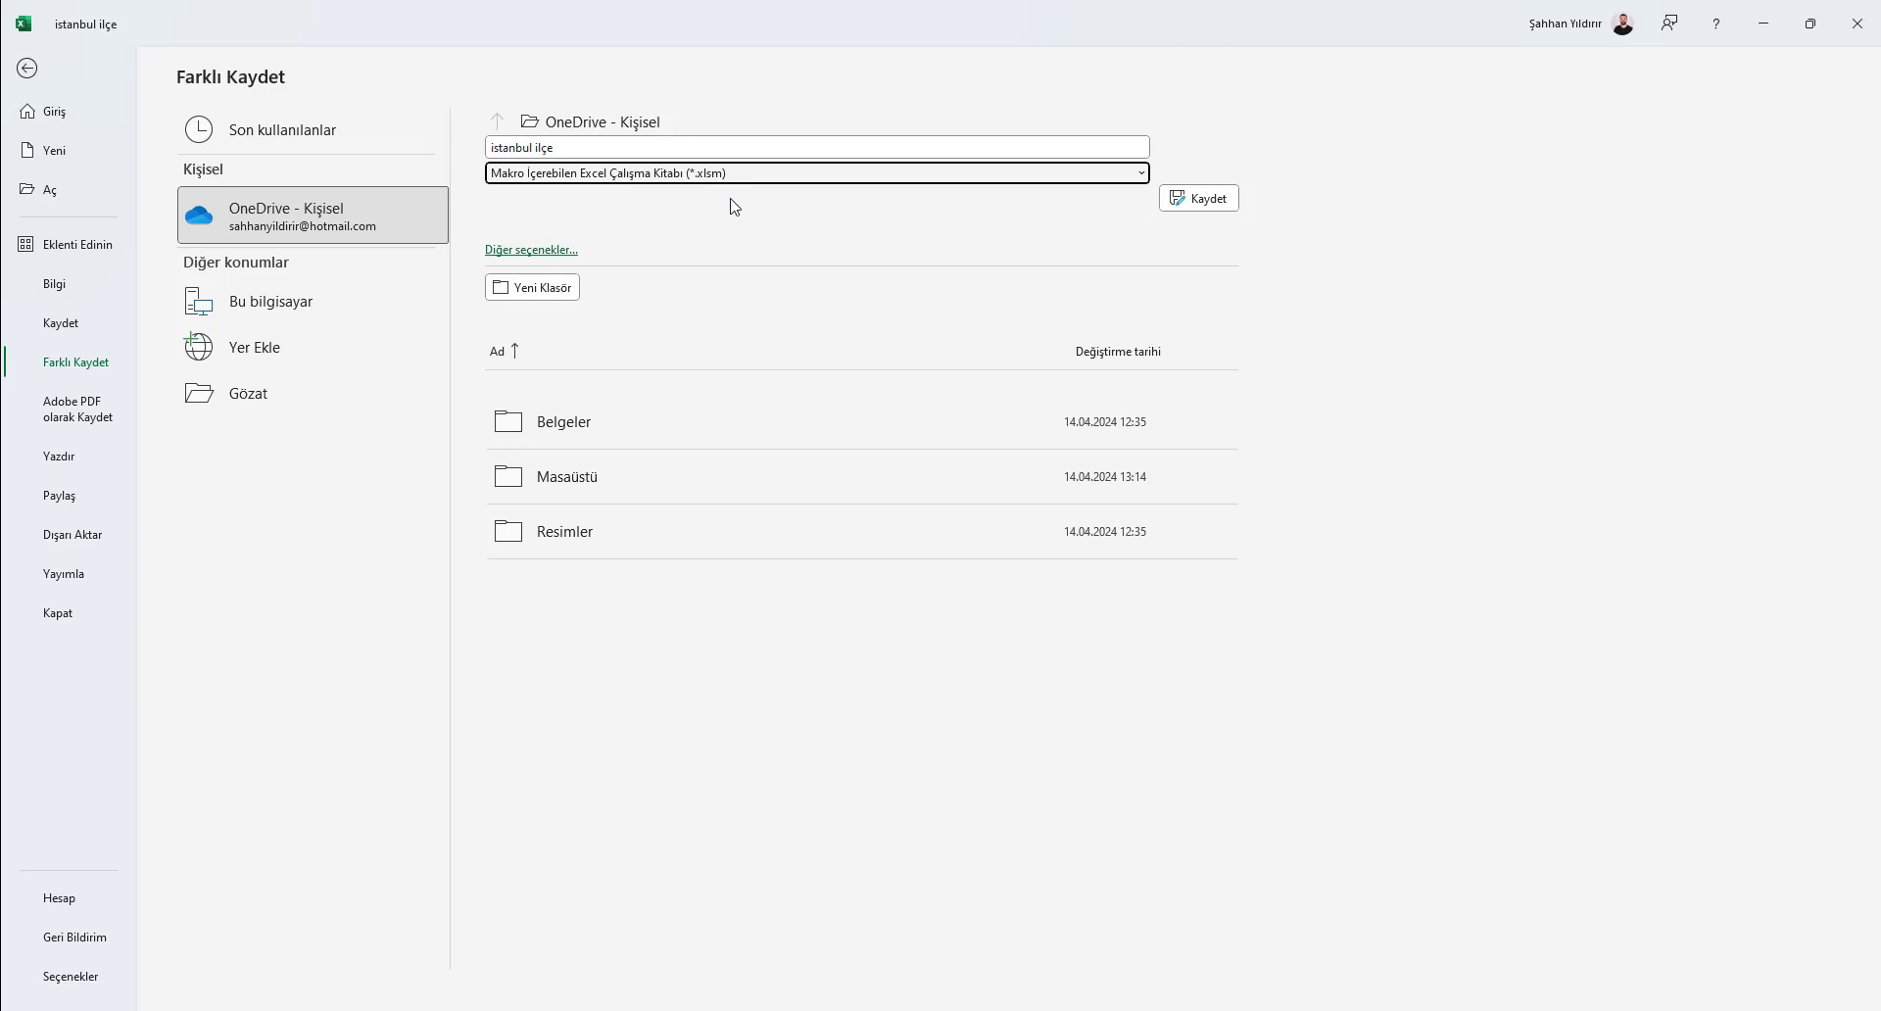
click(1199, 198)
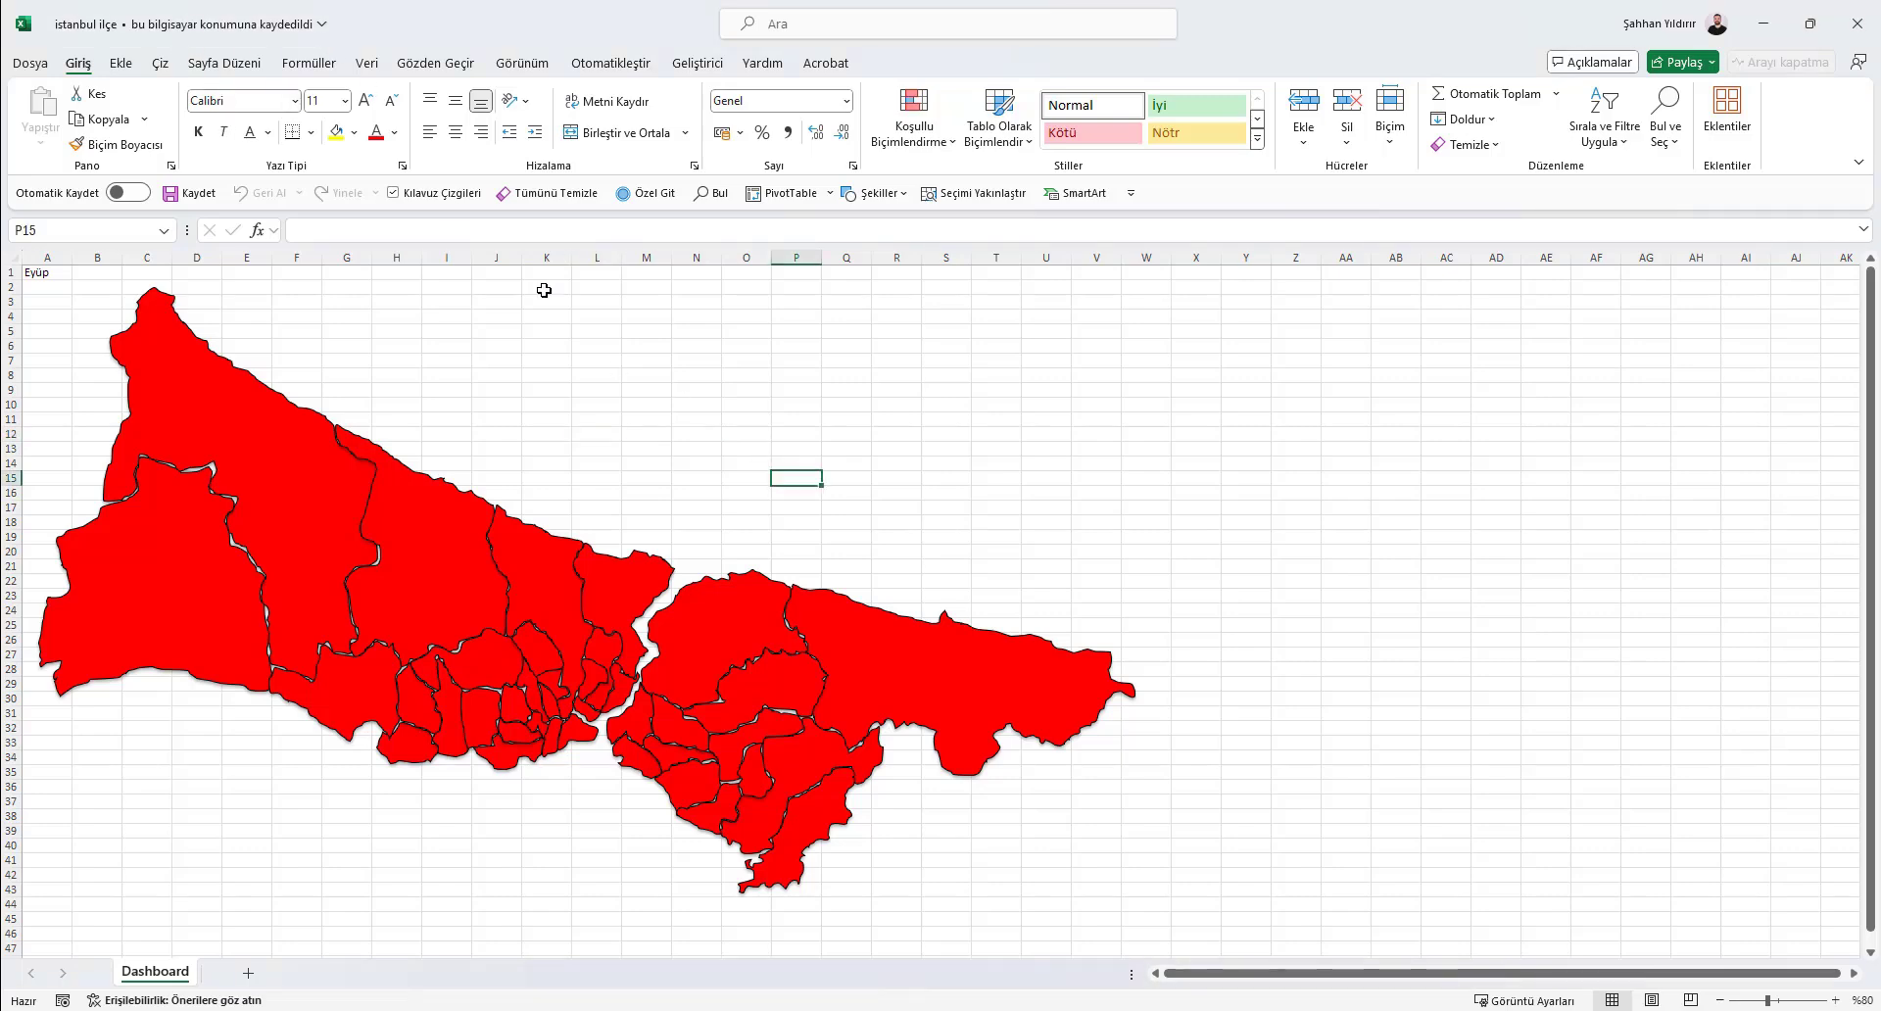
Click the Çatalca district shapes on the map to check that its name appears in A1
click(629, 374)
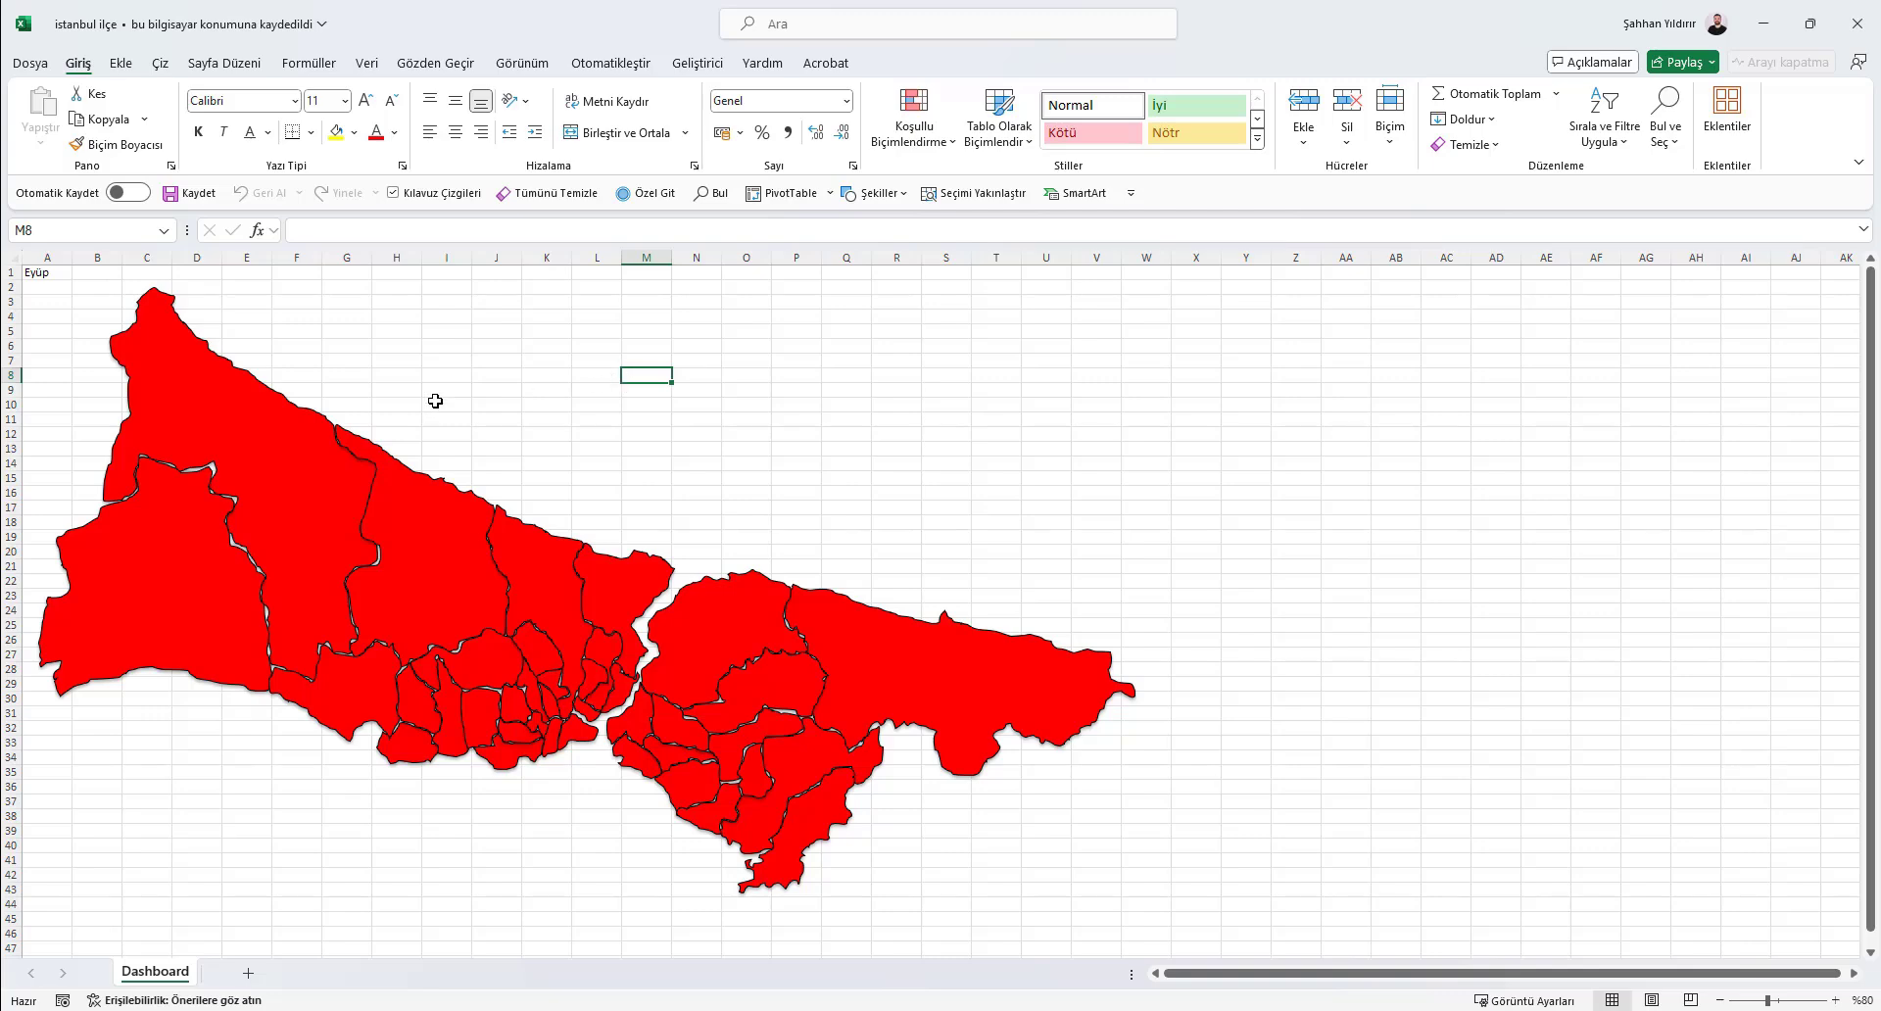
click(252, 461)
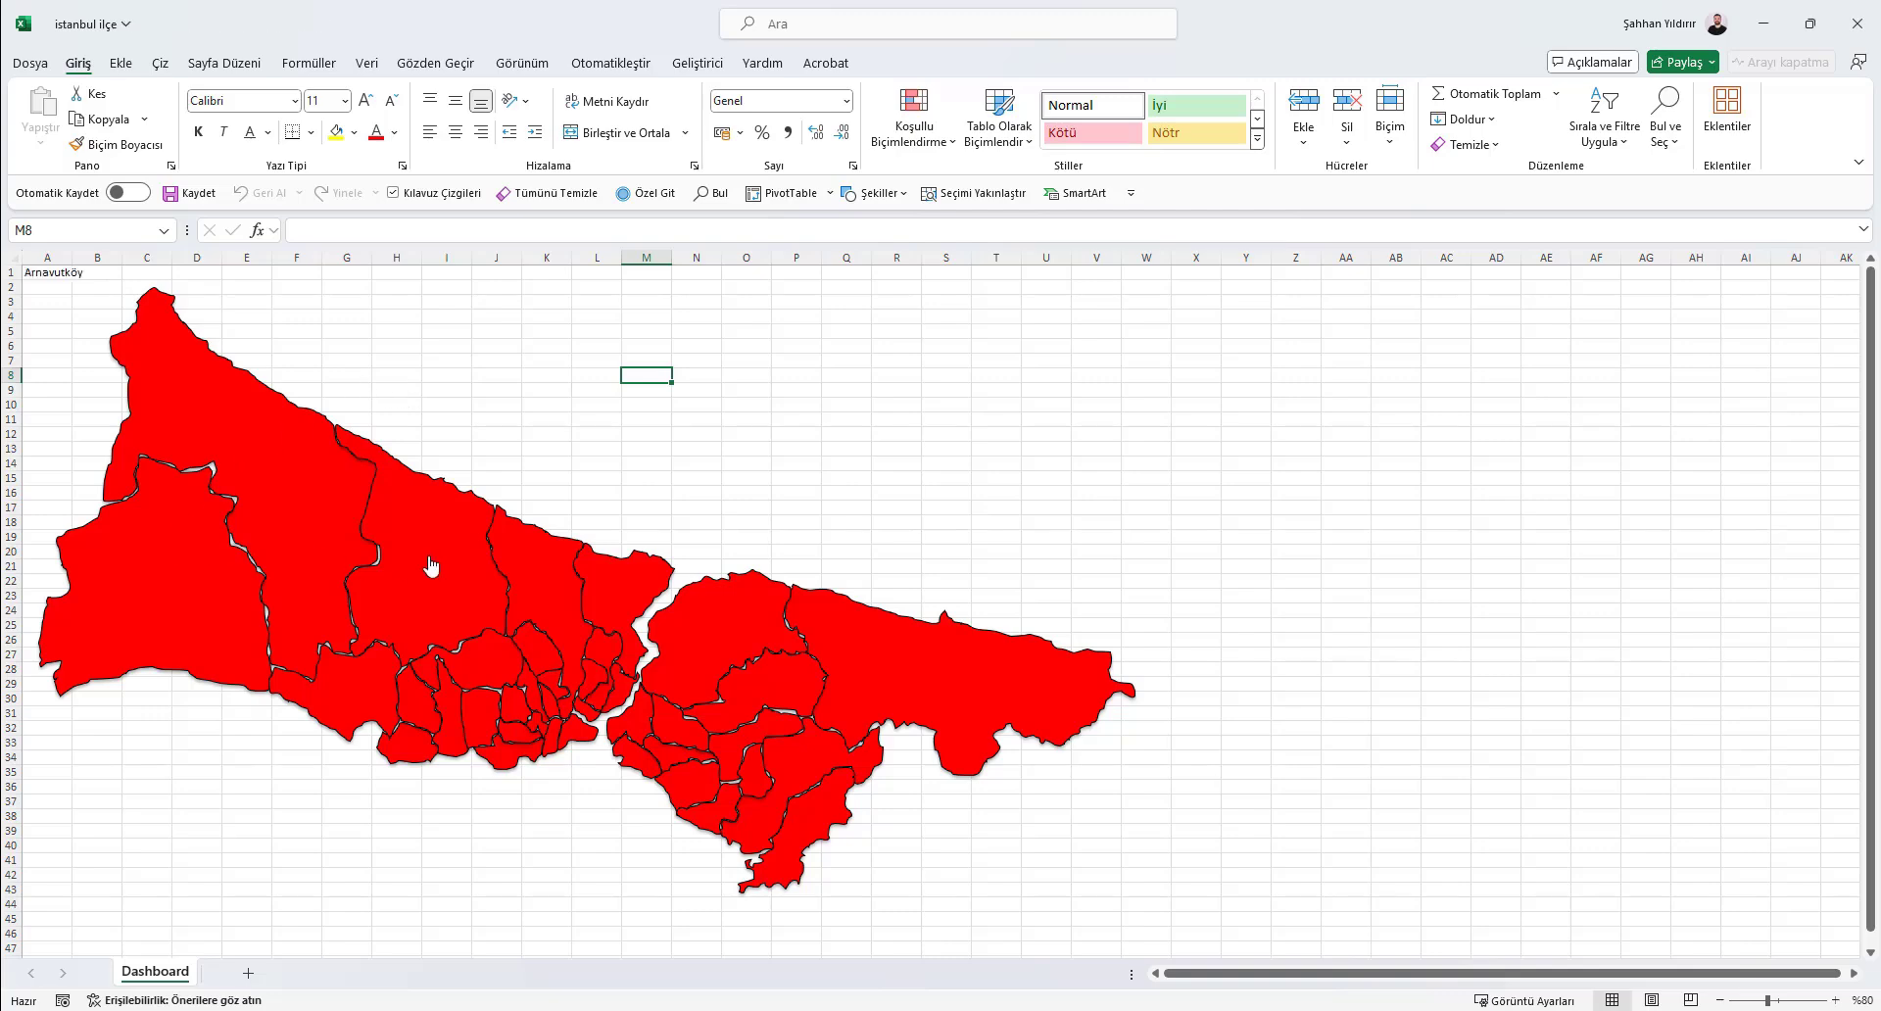
mouse_move(417, 696)
click(292, 494)
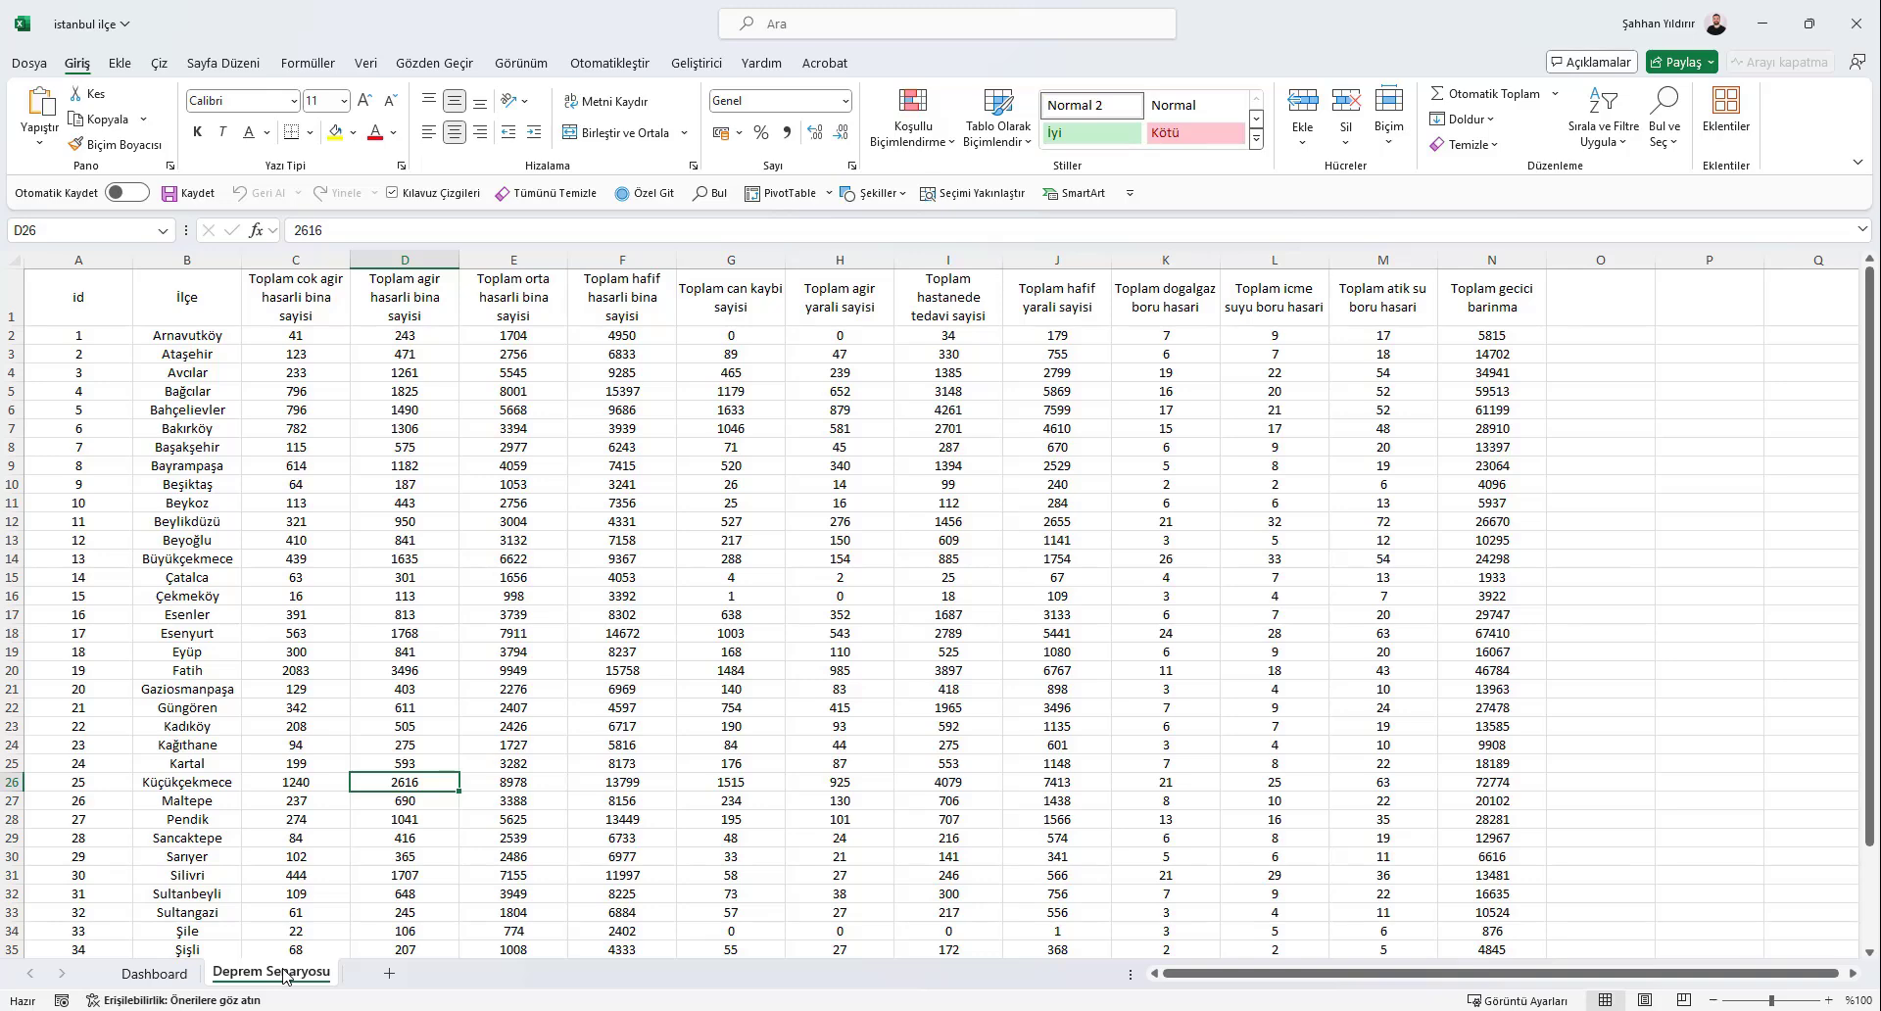
Return to the Dashboard sheet and bring up its sheet-tab context menu
click(174, 977)
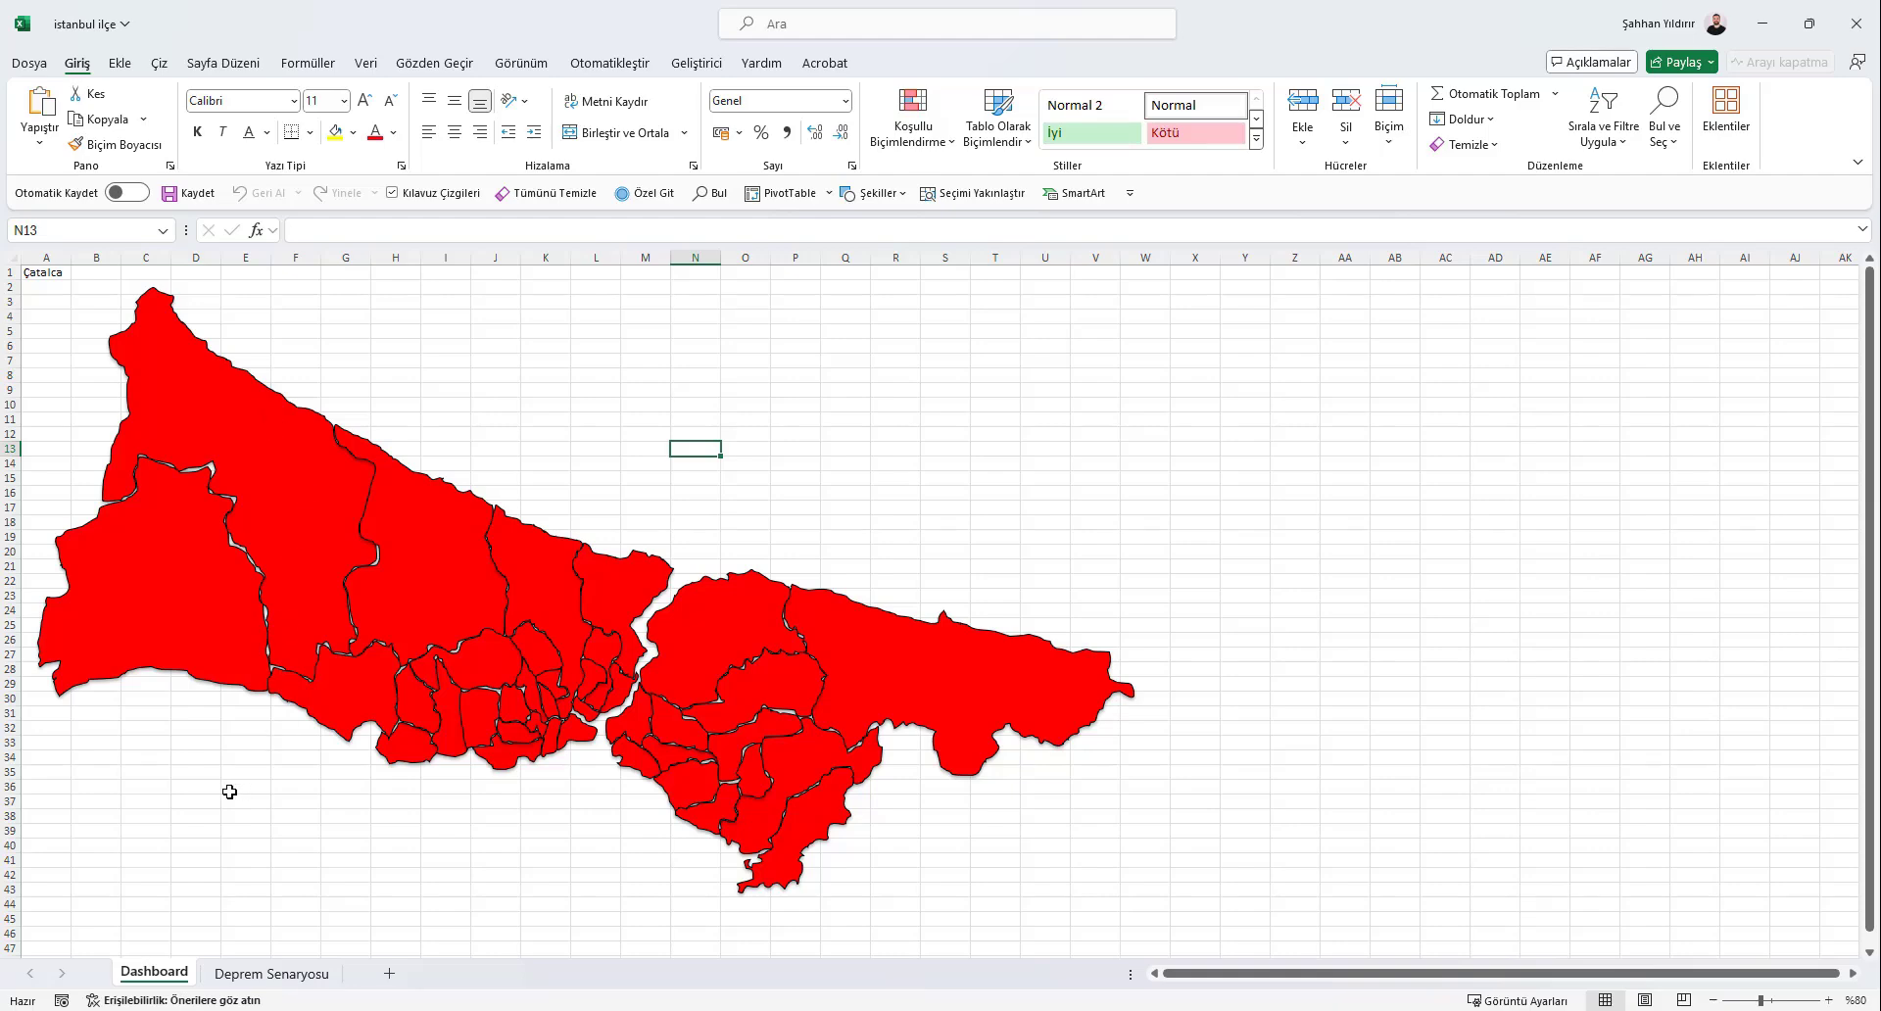
right_click(169, 976)
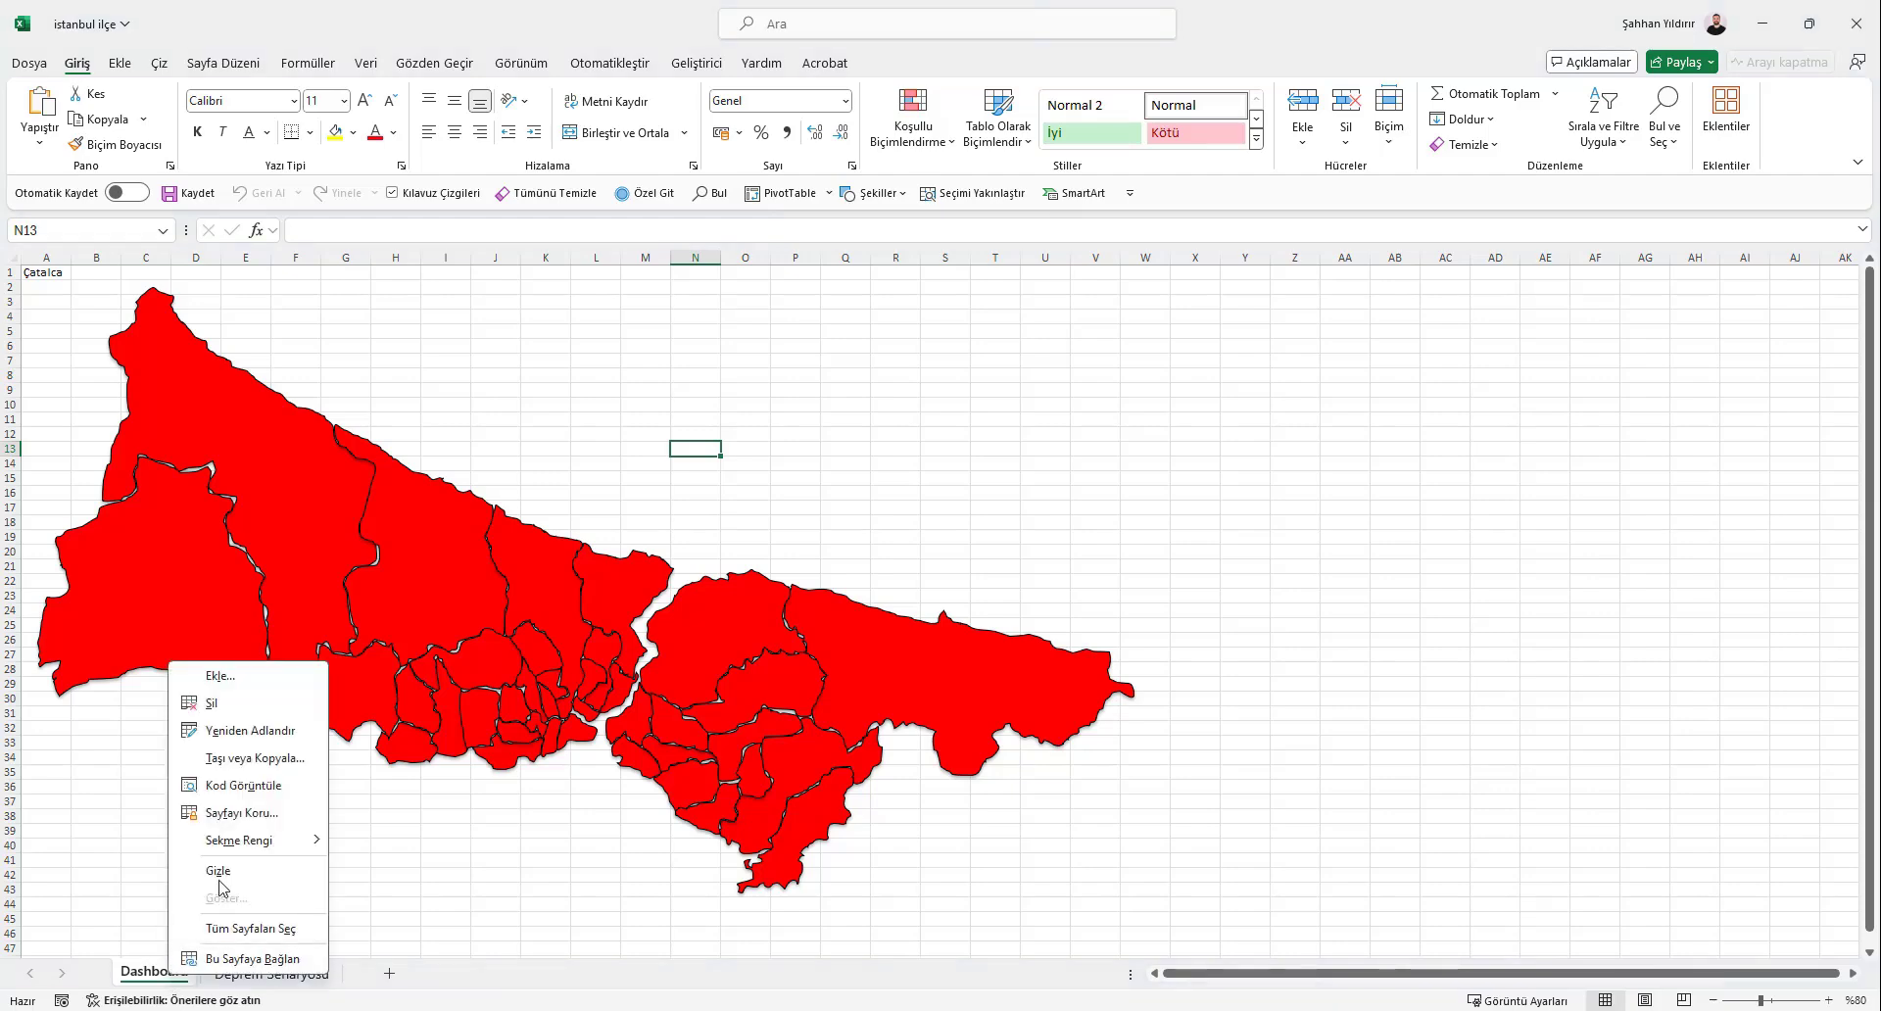
Through Kodu Görüntüle, add the line A = Range("A1") below the first line of getir
click(255, 785)
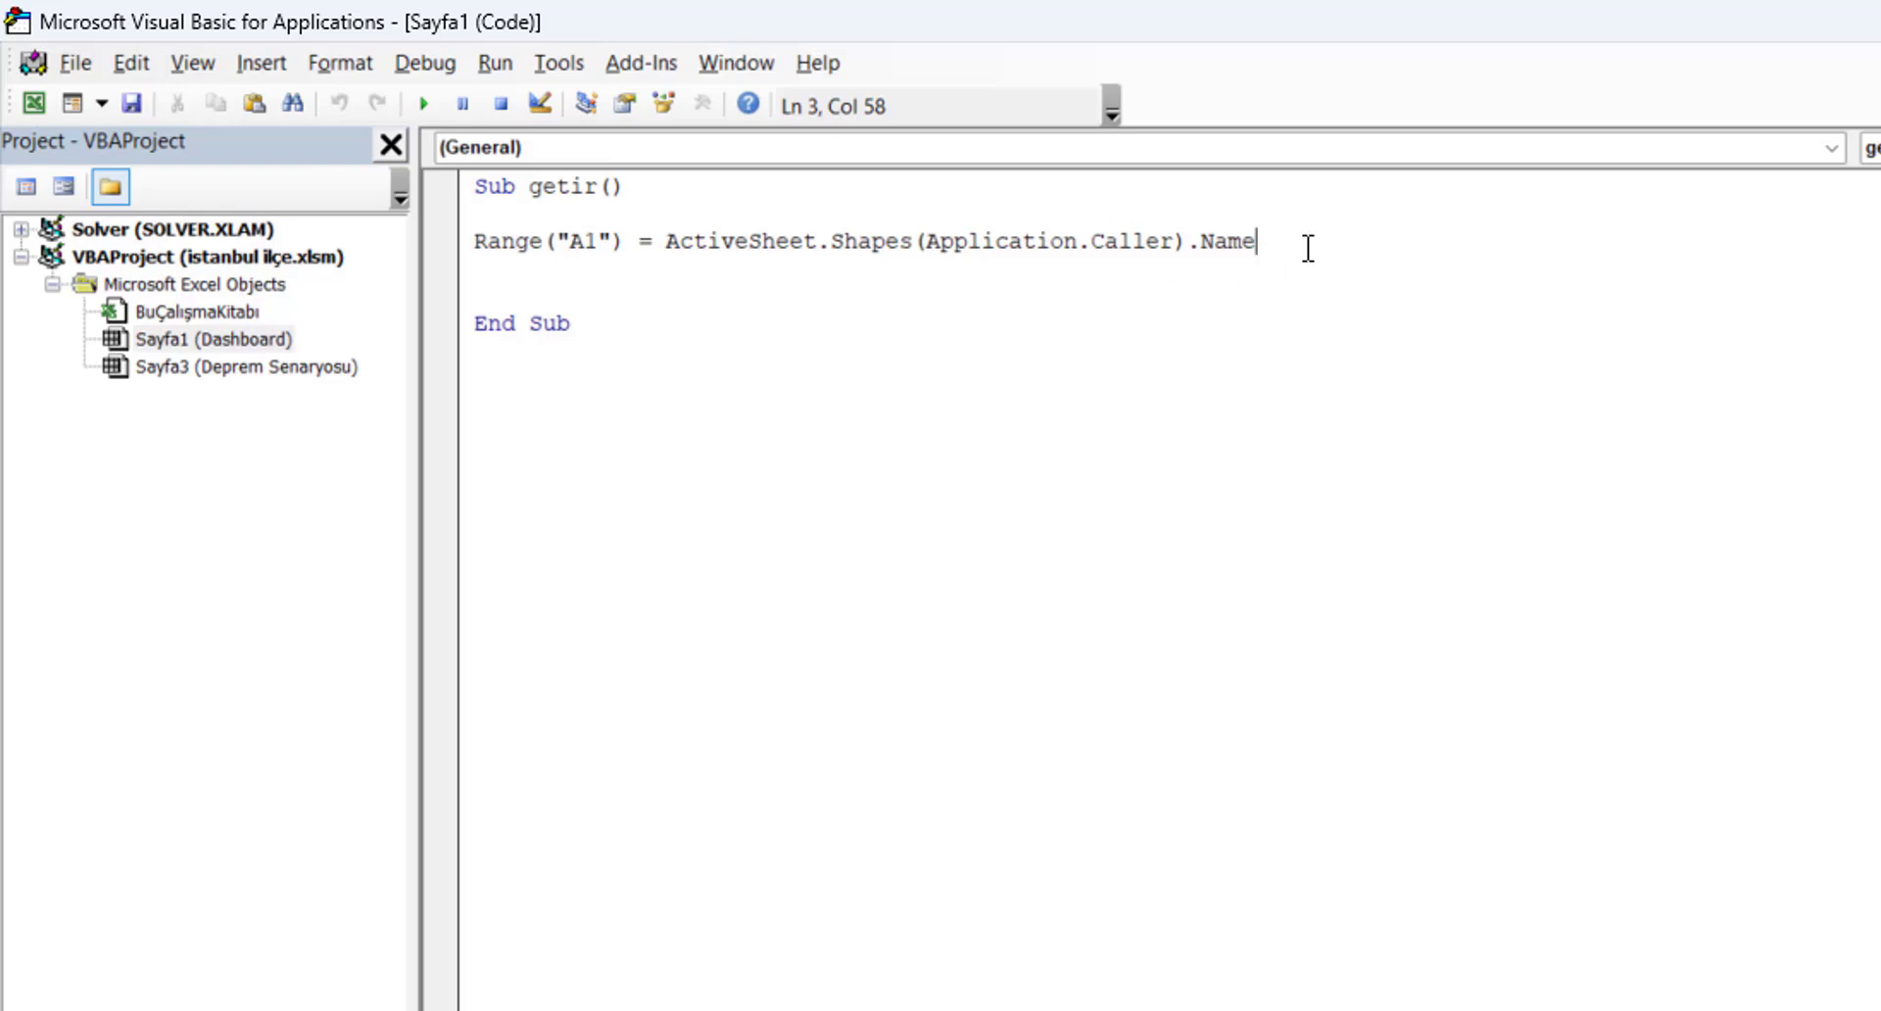
key(Return)
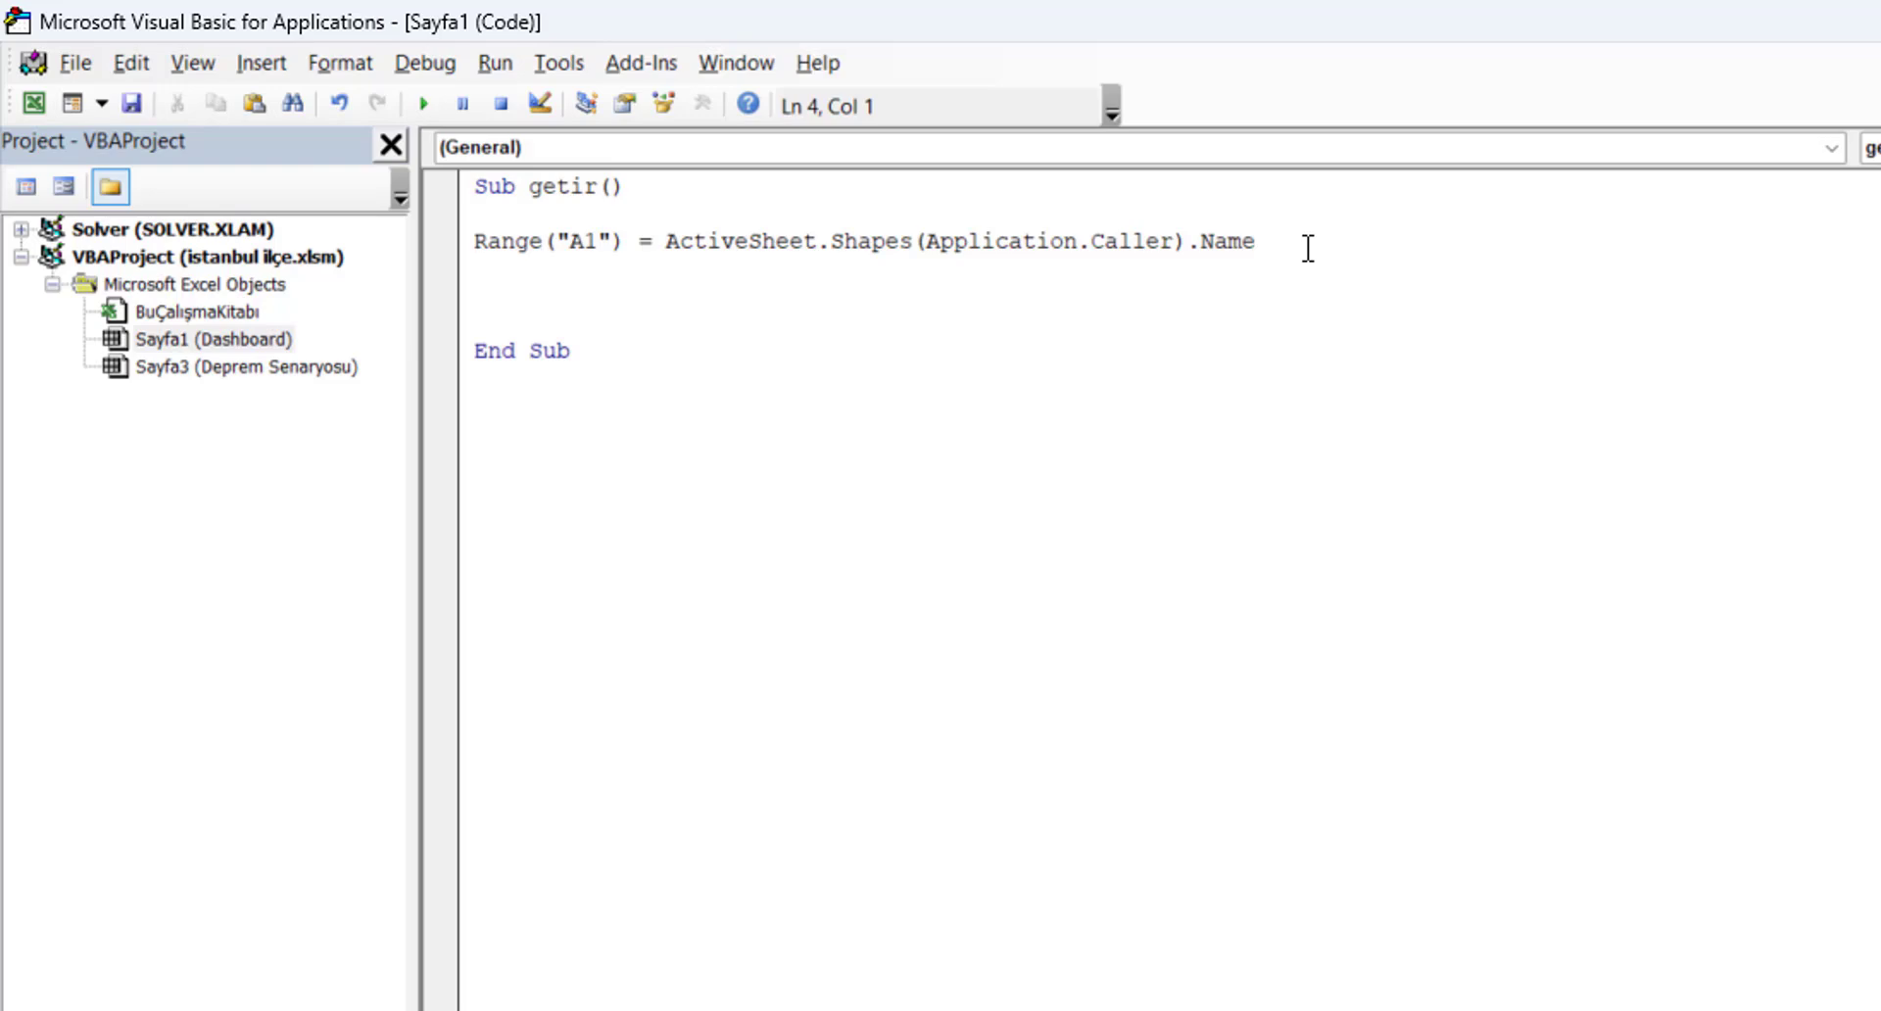
key(Return)
text(A)
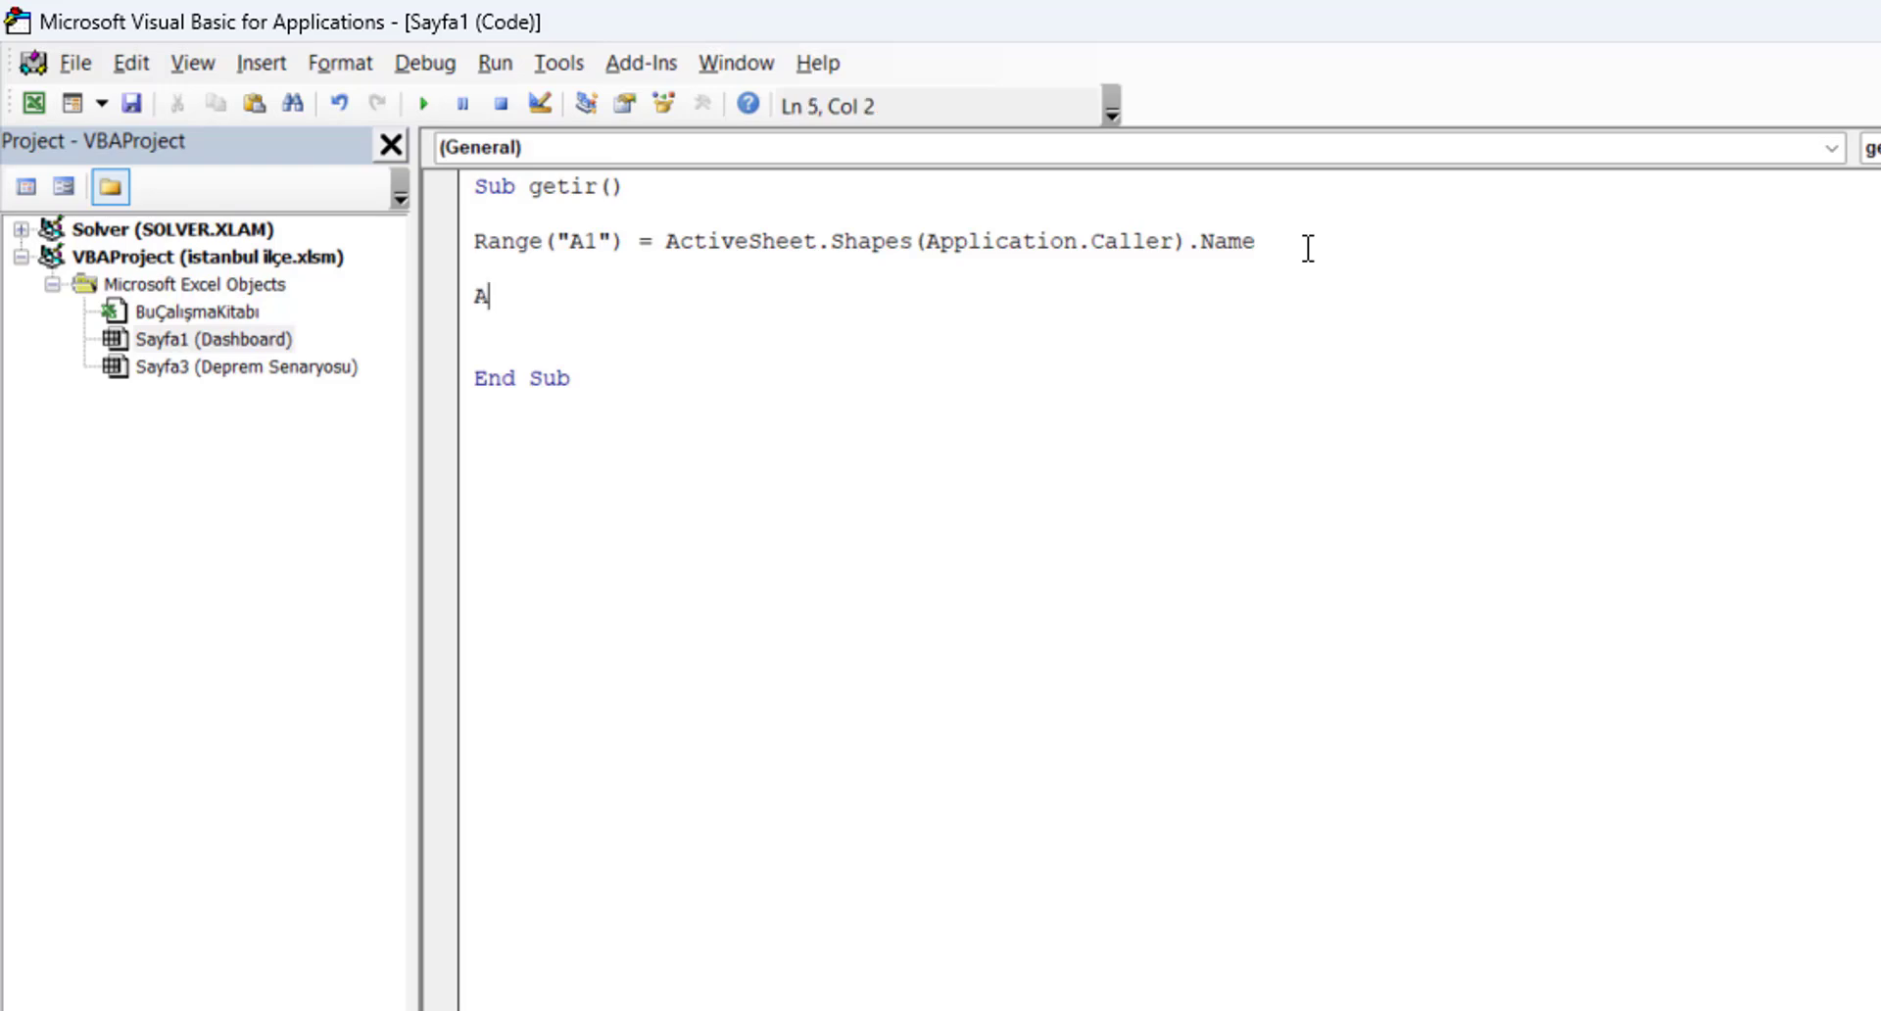
text(=)
text(R)
text(an)
key(BackSpace)
text(nge)
text(("A)
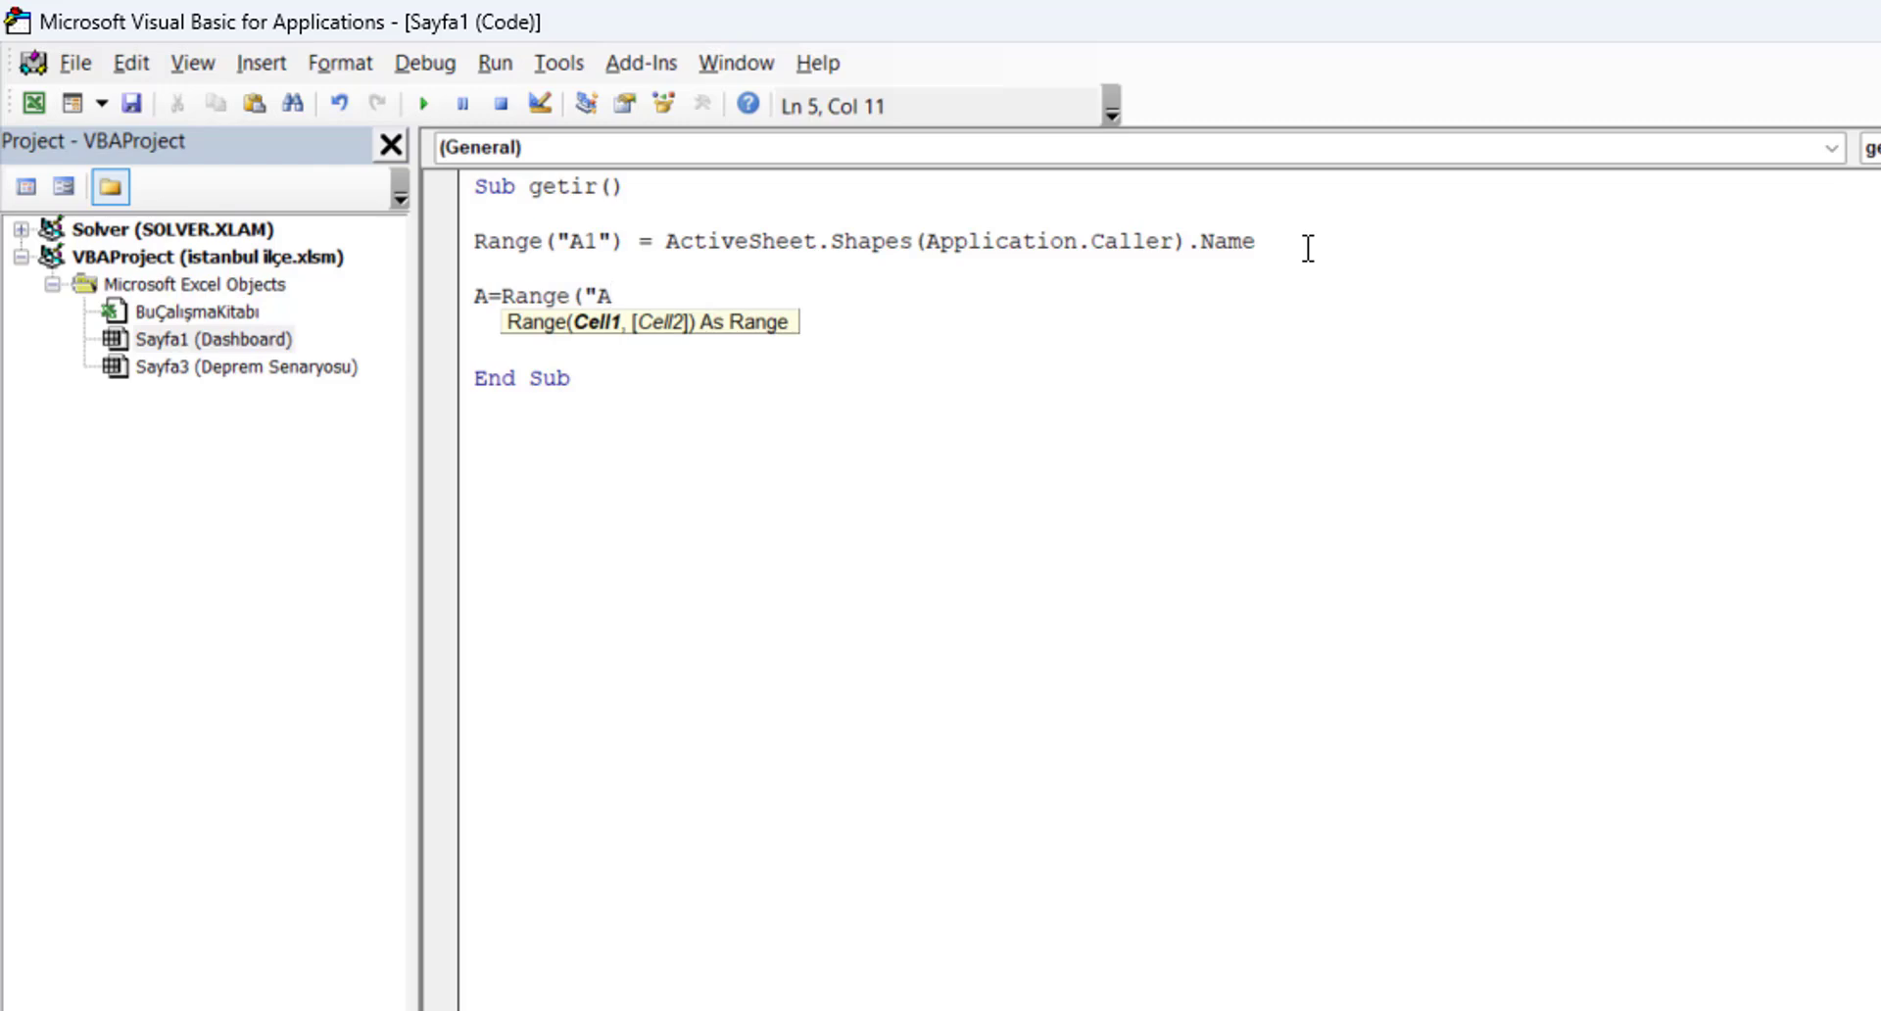
text(1")
text())
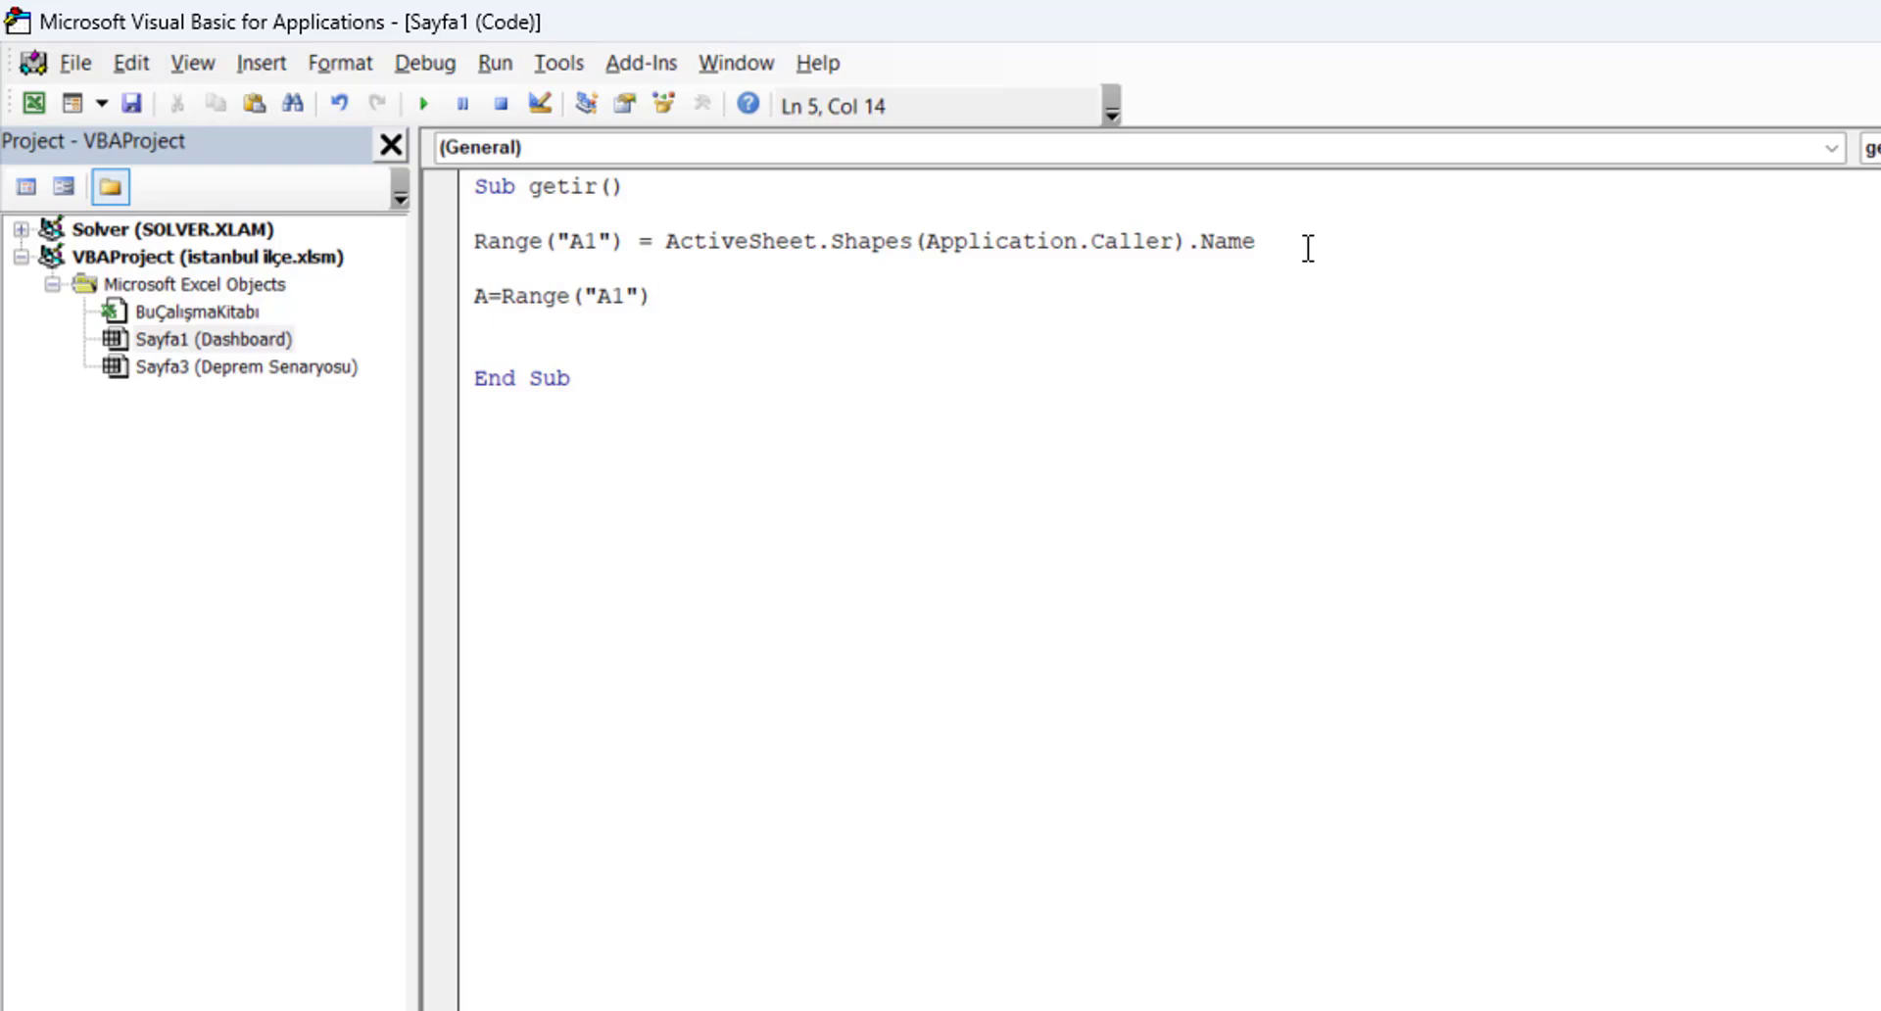
key(Return)
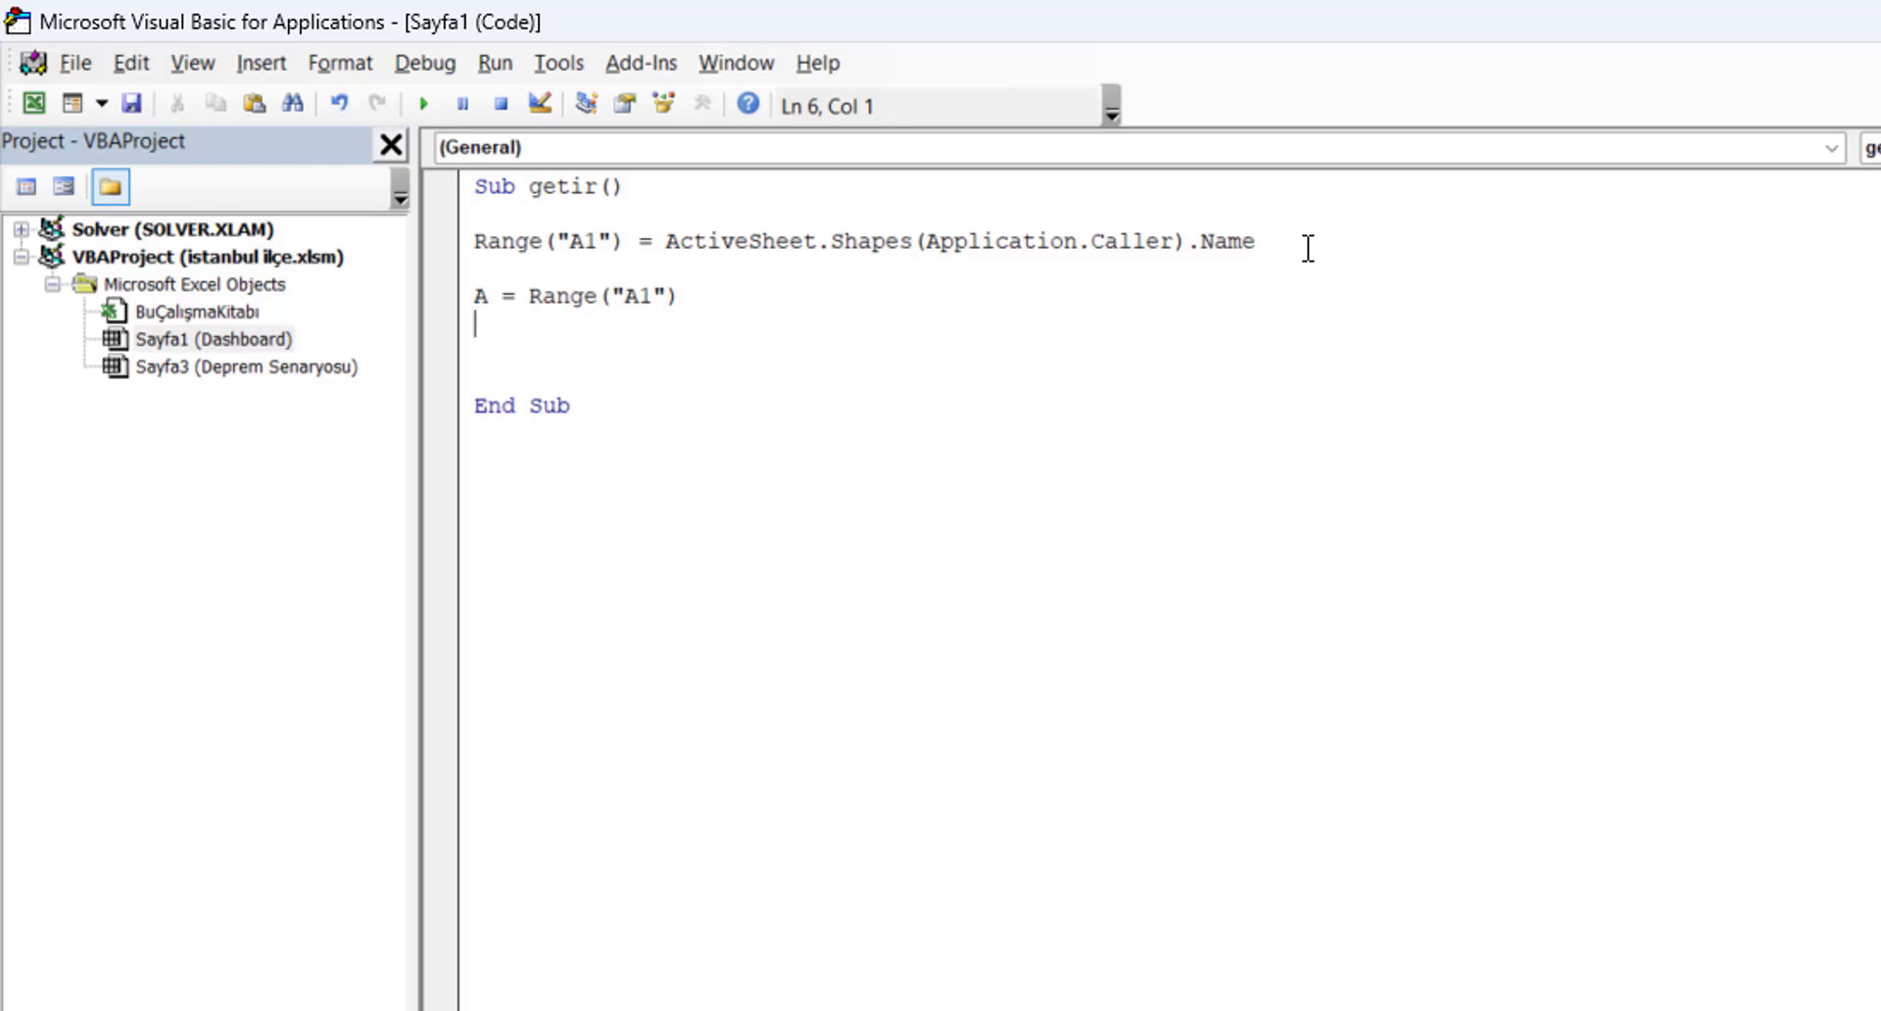
key(Return)
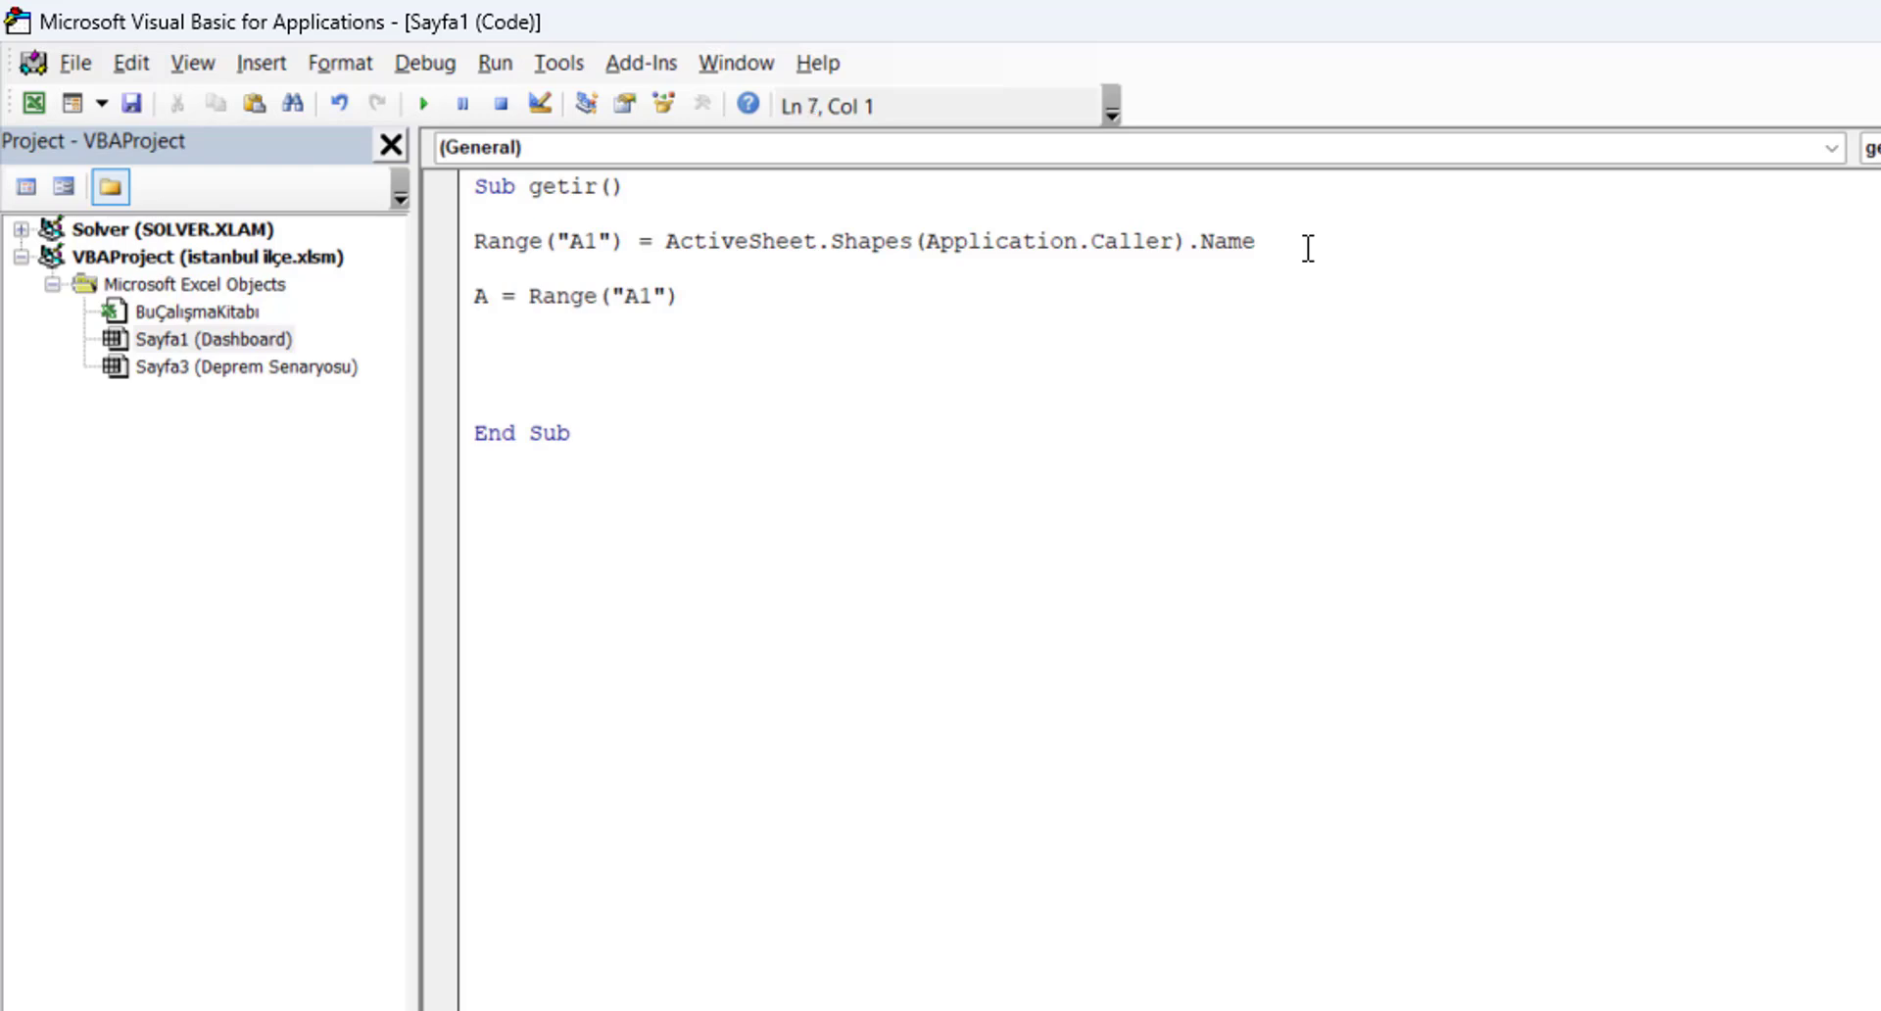
Add ActiveSheet.Shapes(A).Fill.ForeColor.RGB = vbBlack to getir, then return to Excel with Alt+F11
text(a)
text(ctive)
text(Sheet)
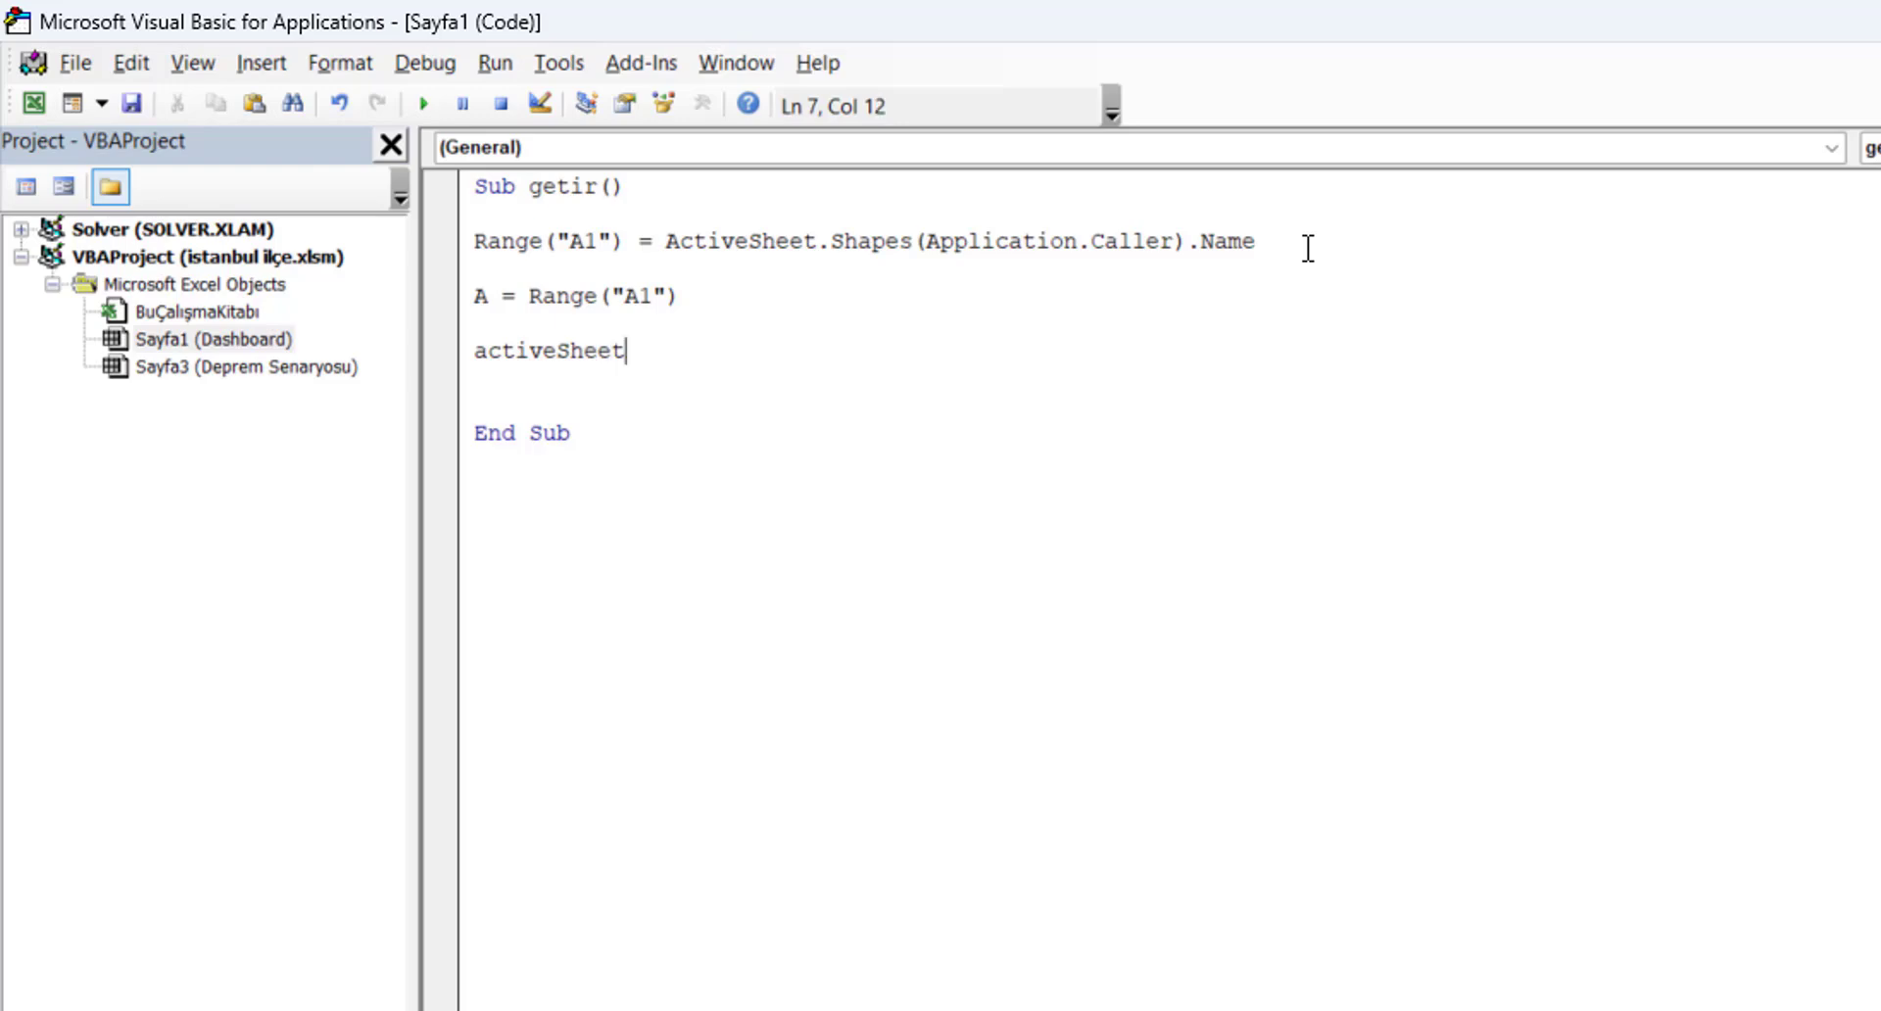
text(.Sha)
text(pes)
text(()
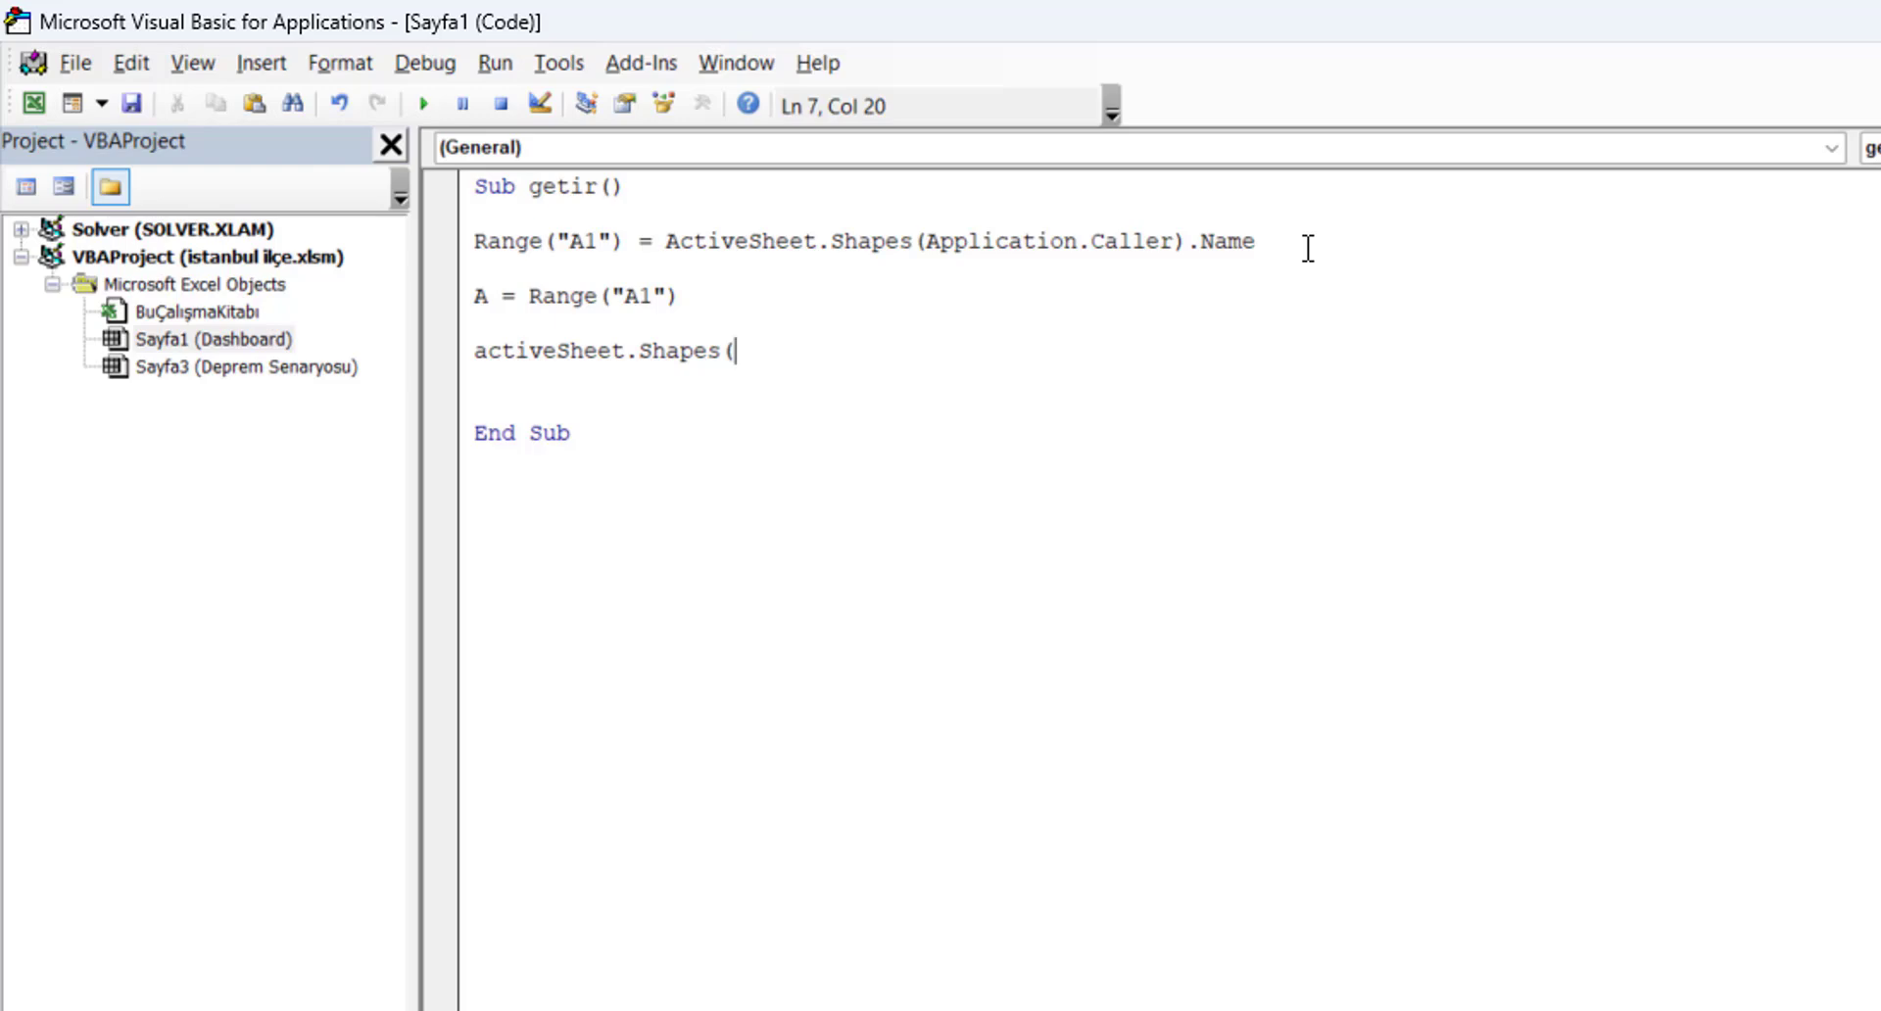
text(A)
text().)
text(Fill)
text(.Fore)
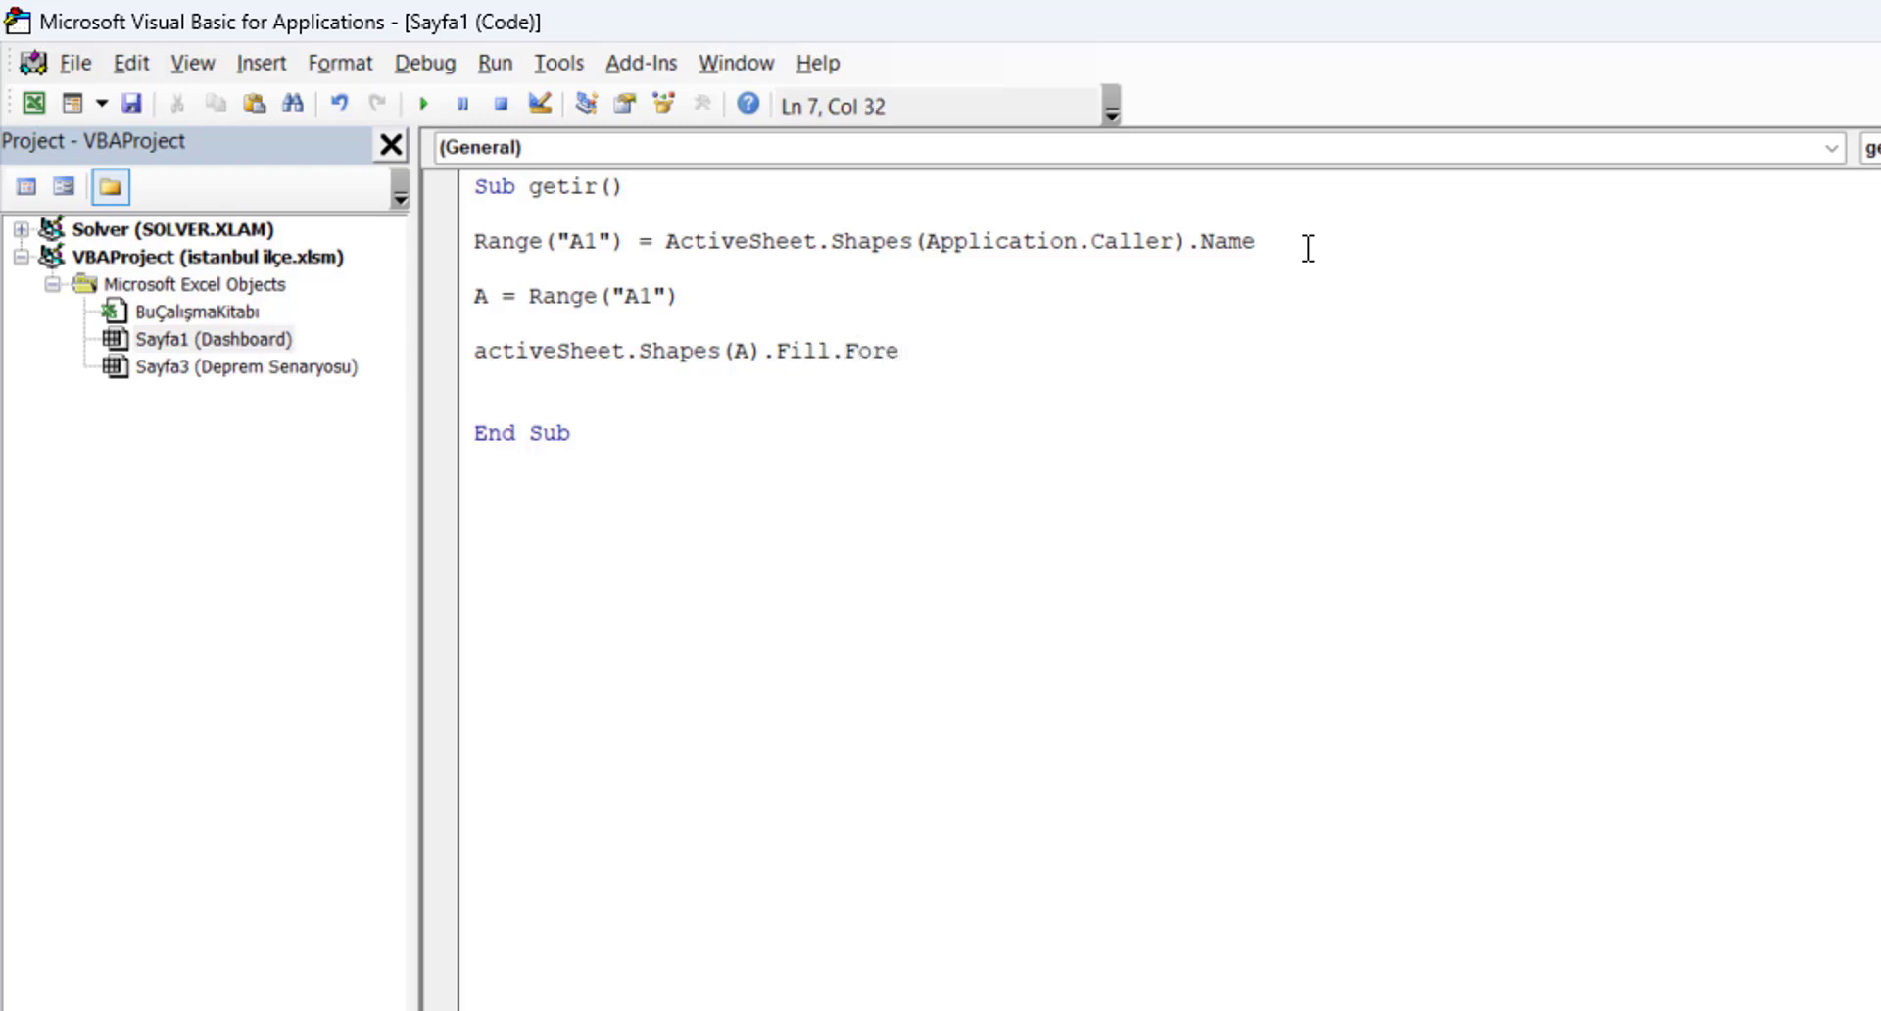
text(Col)
text(or.R)
text(GB)
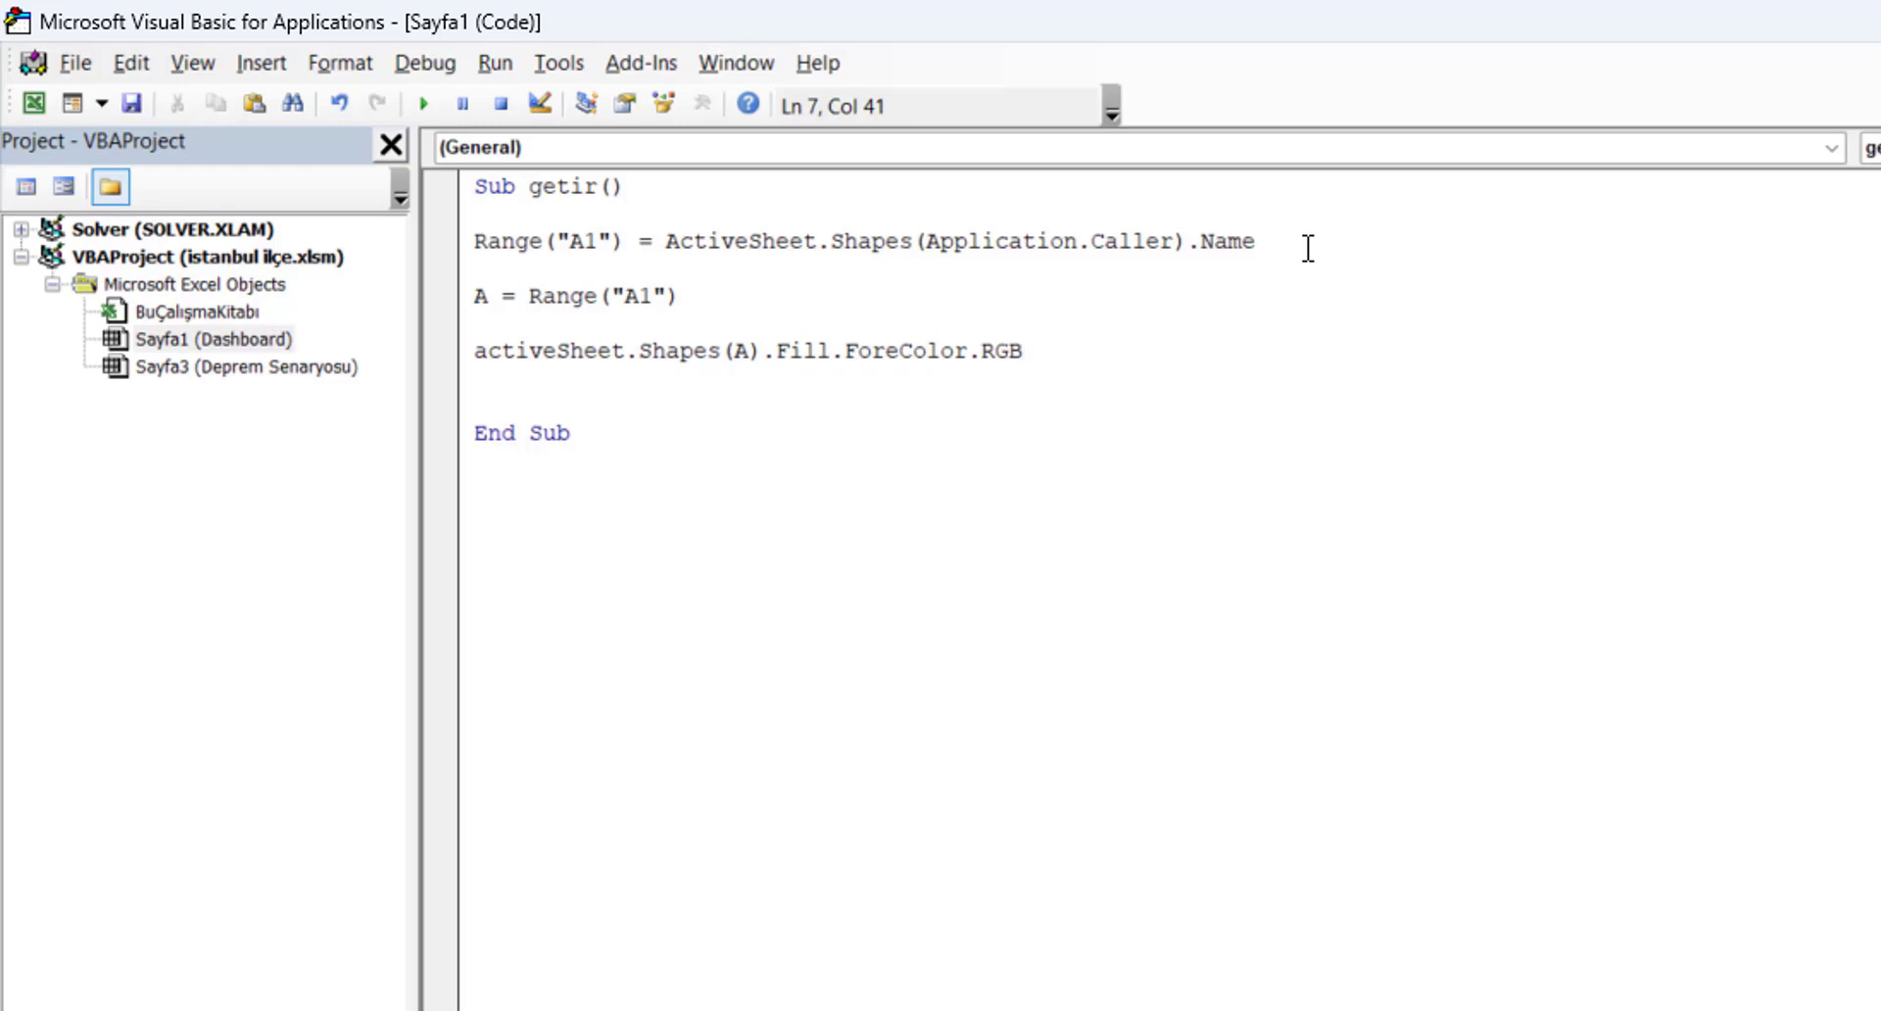
text(=)
text( vb)
text(Bl)
text(ack)
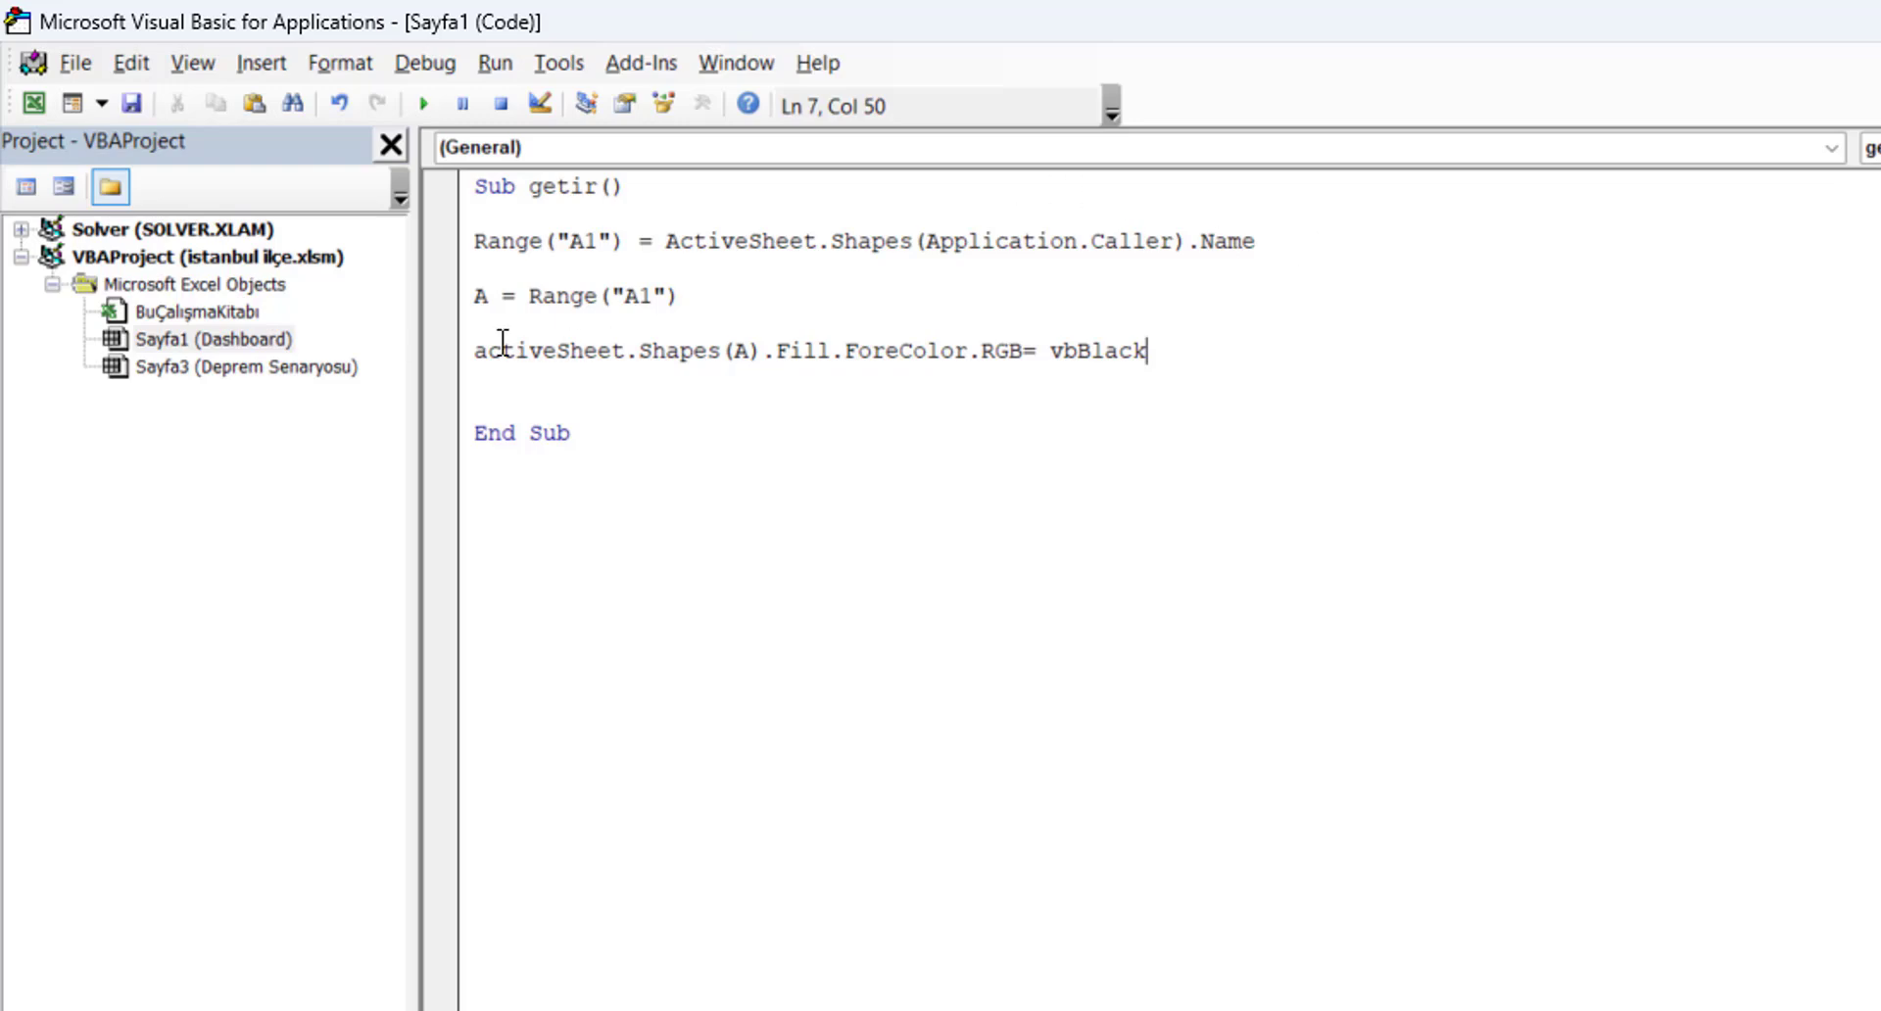
key(Return)
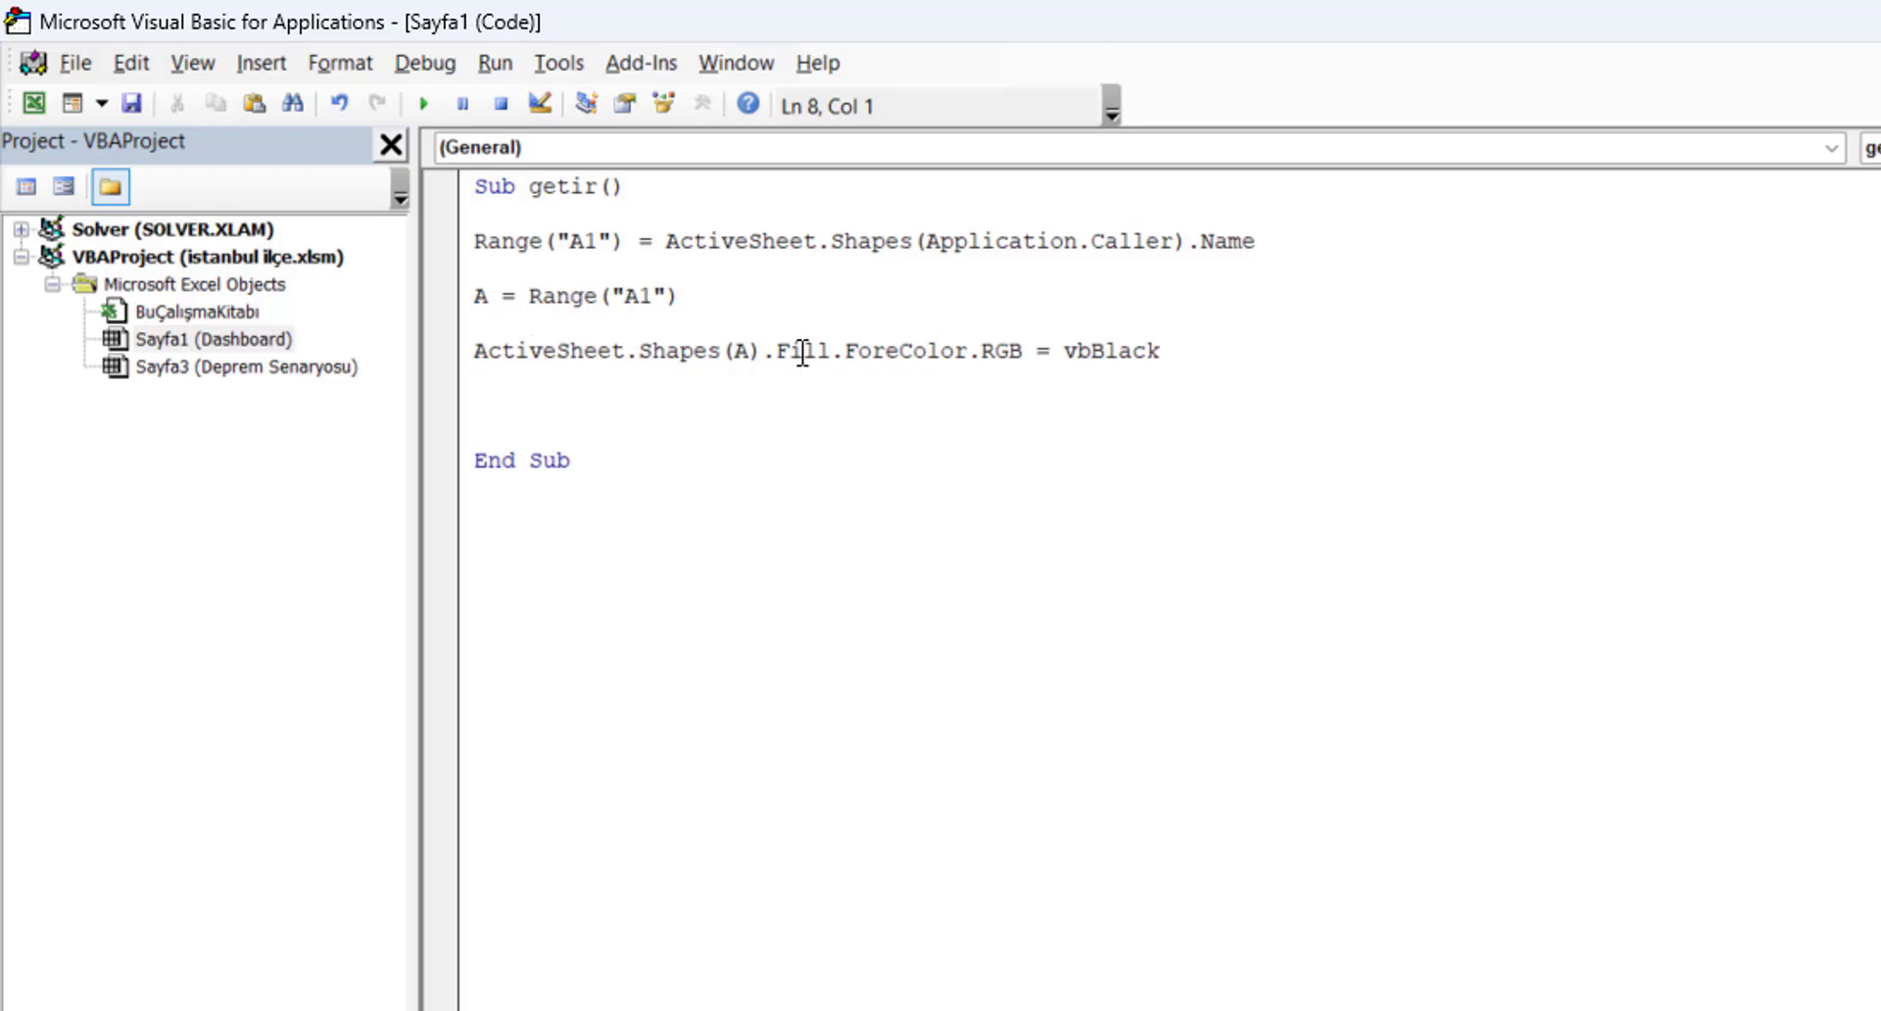
key(alt+F11)
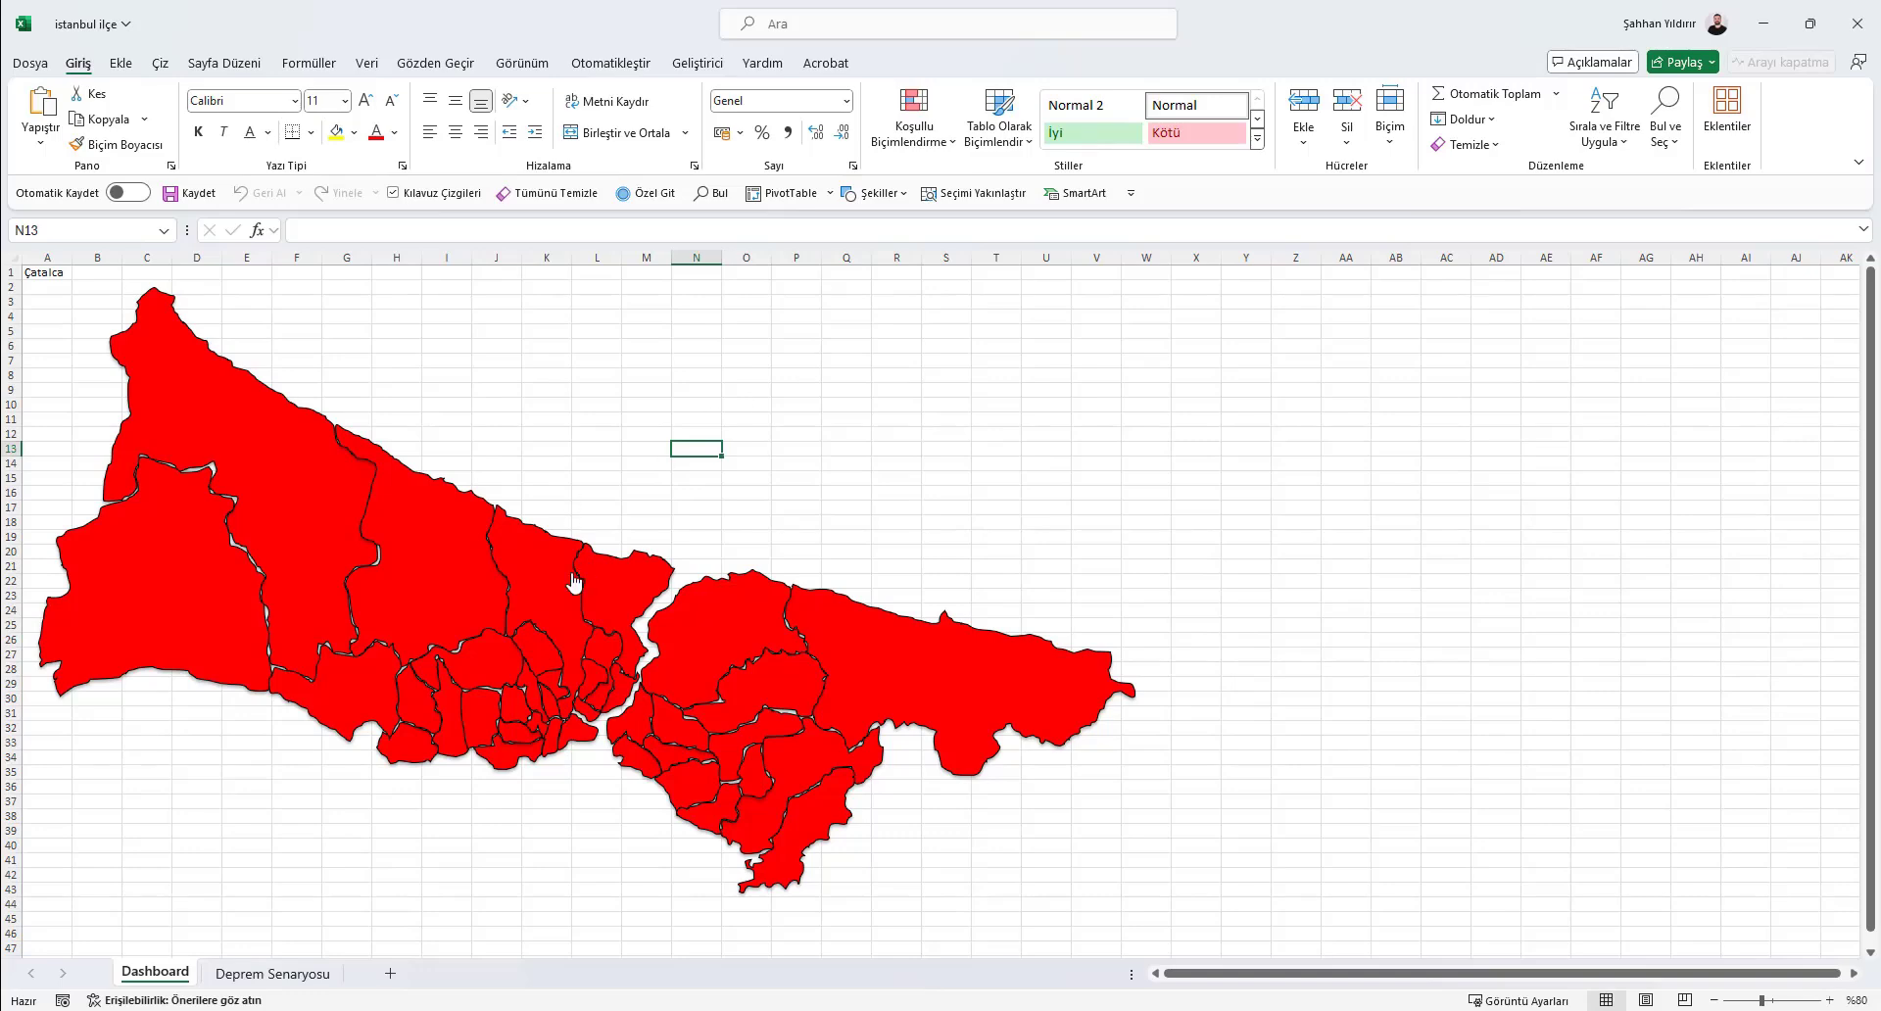
Click three northern districts to confirm each turns black
click(568, 583)
click(467, 557)
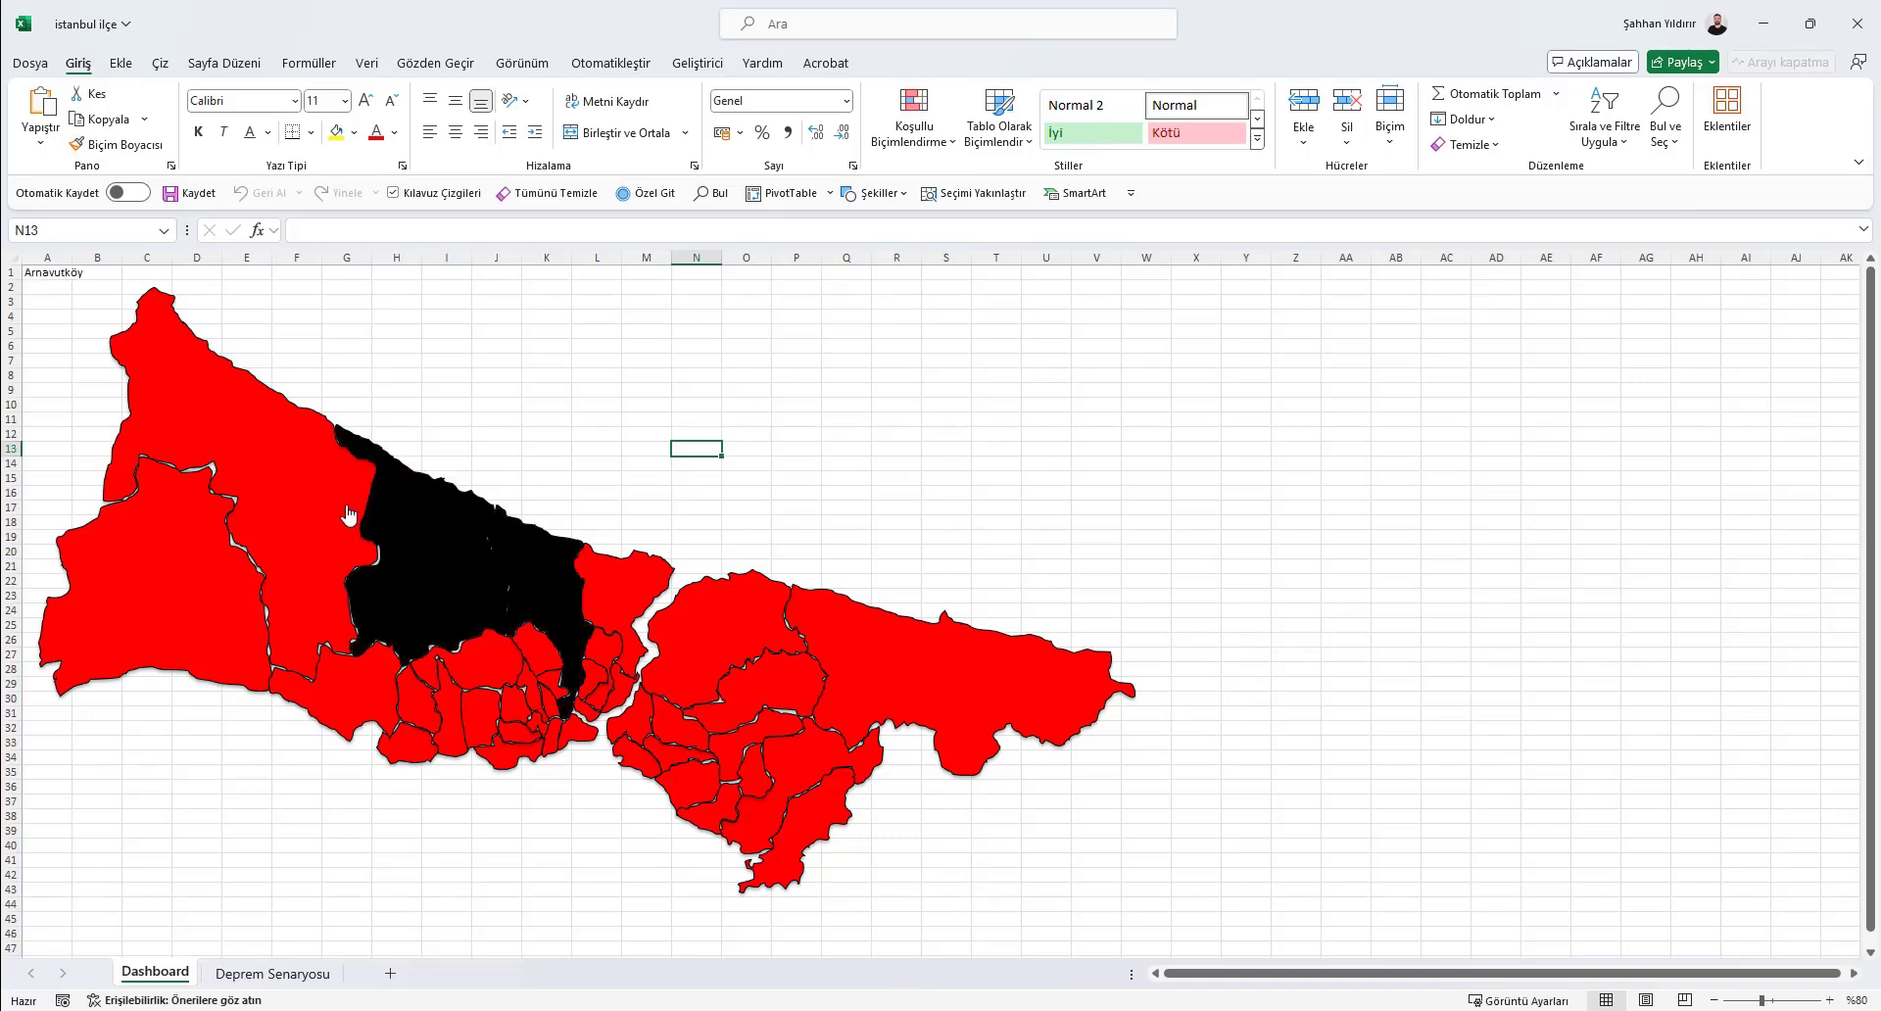
click(301, 504)
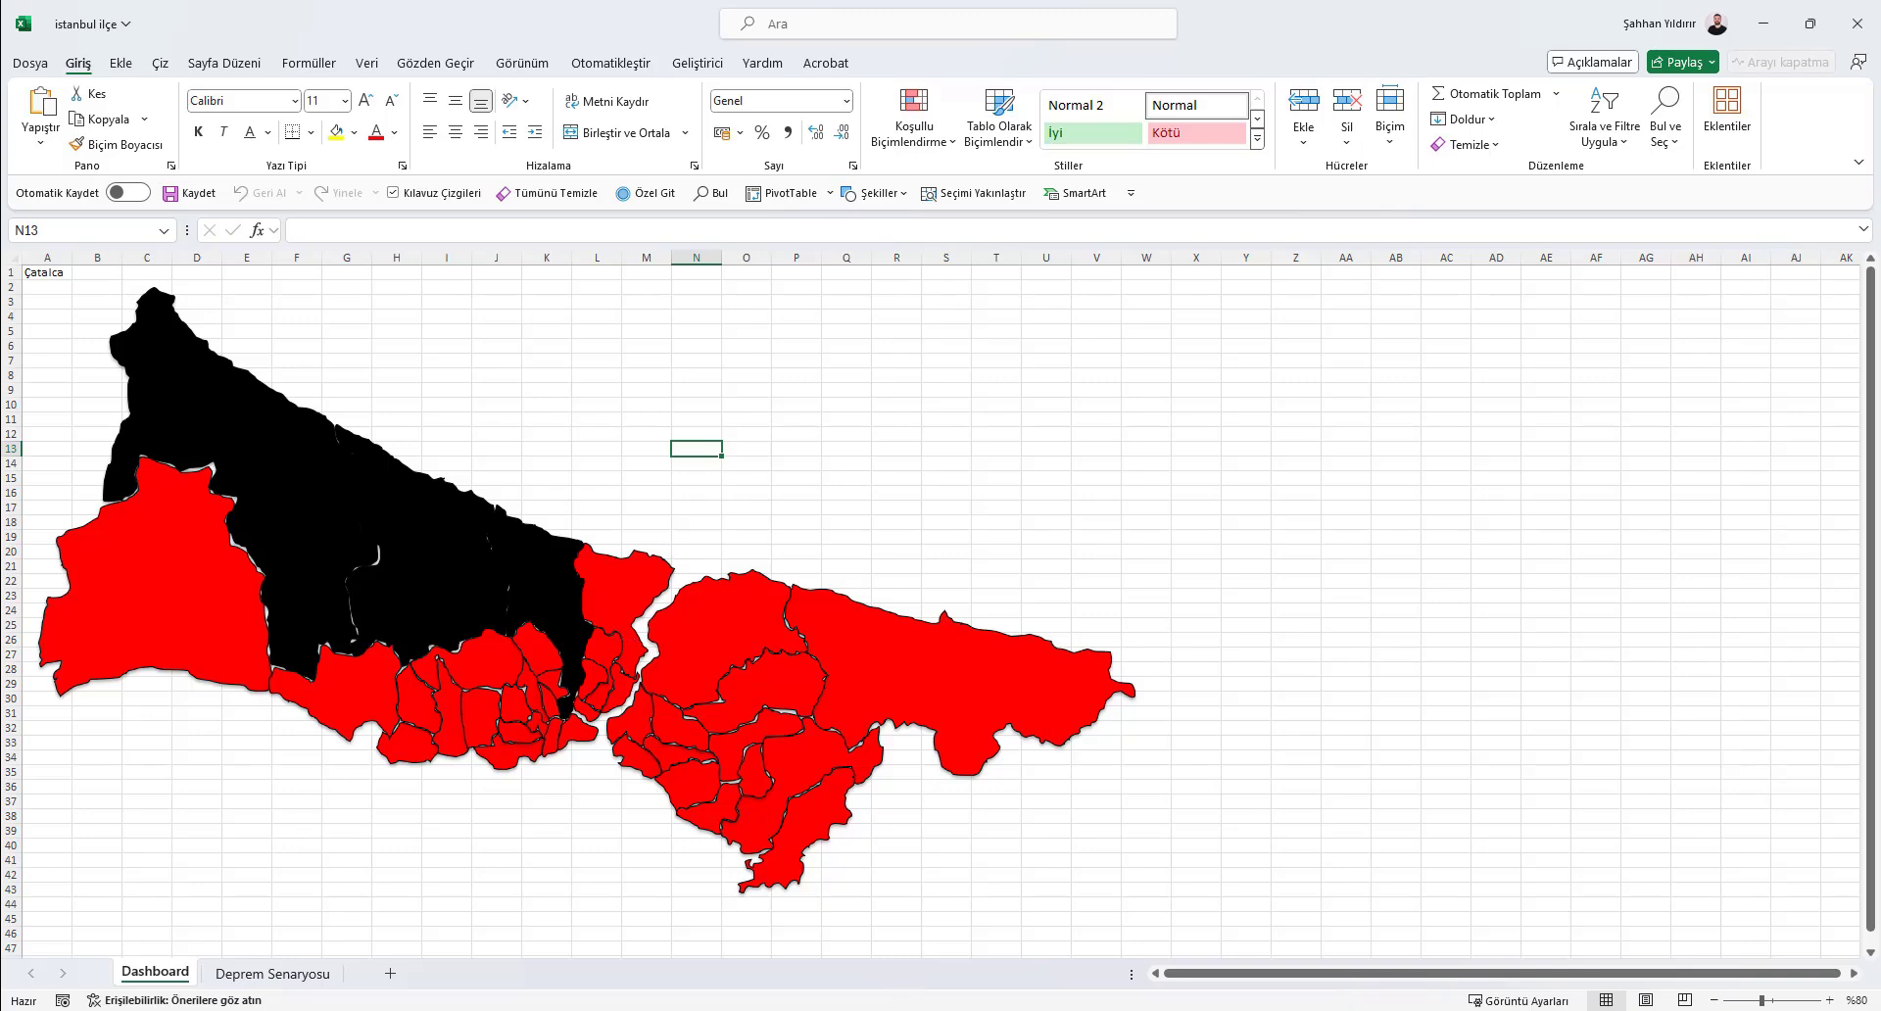
Minimize the VBA editor to get back to the Excel map sheet
click(1470, 931)
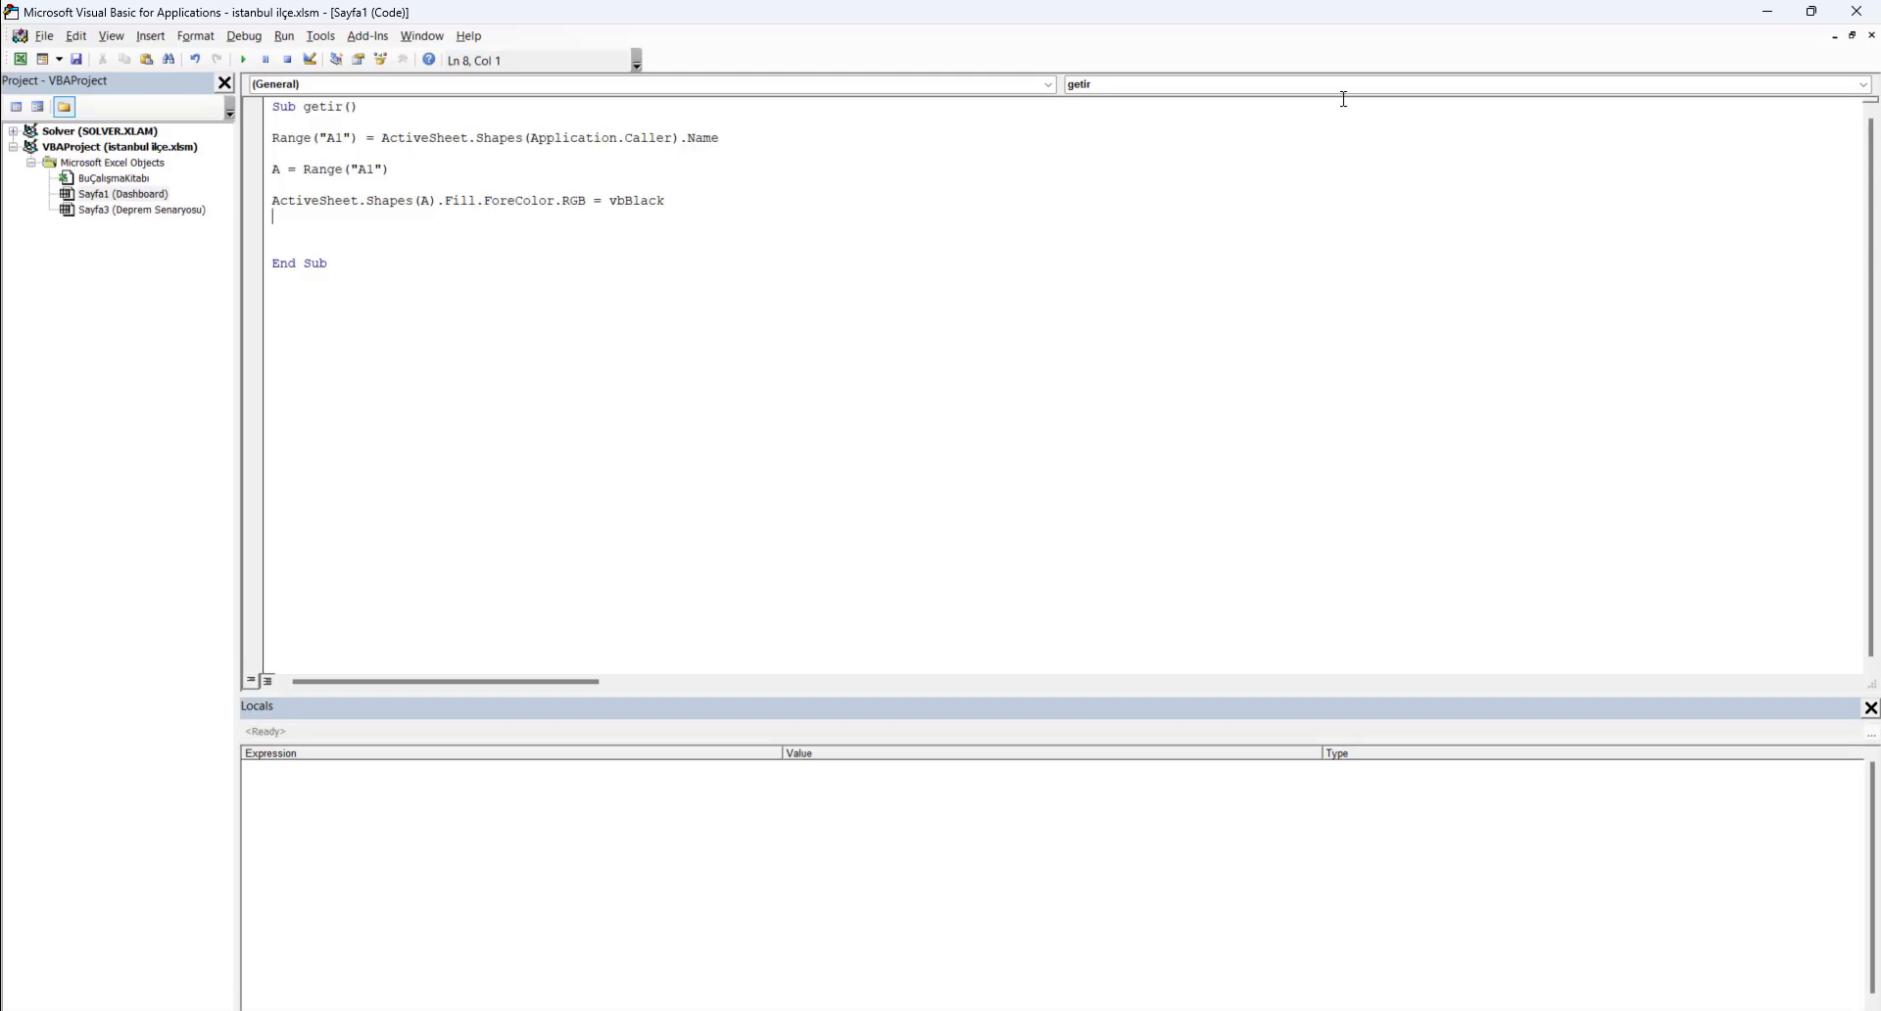
click(1764, 12)
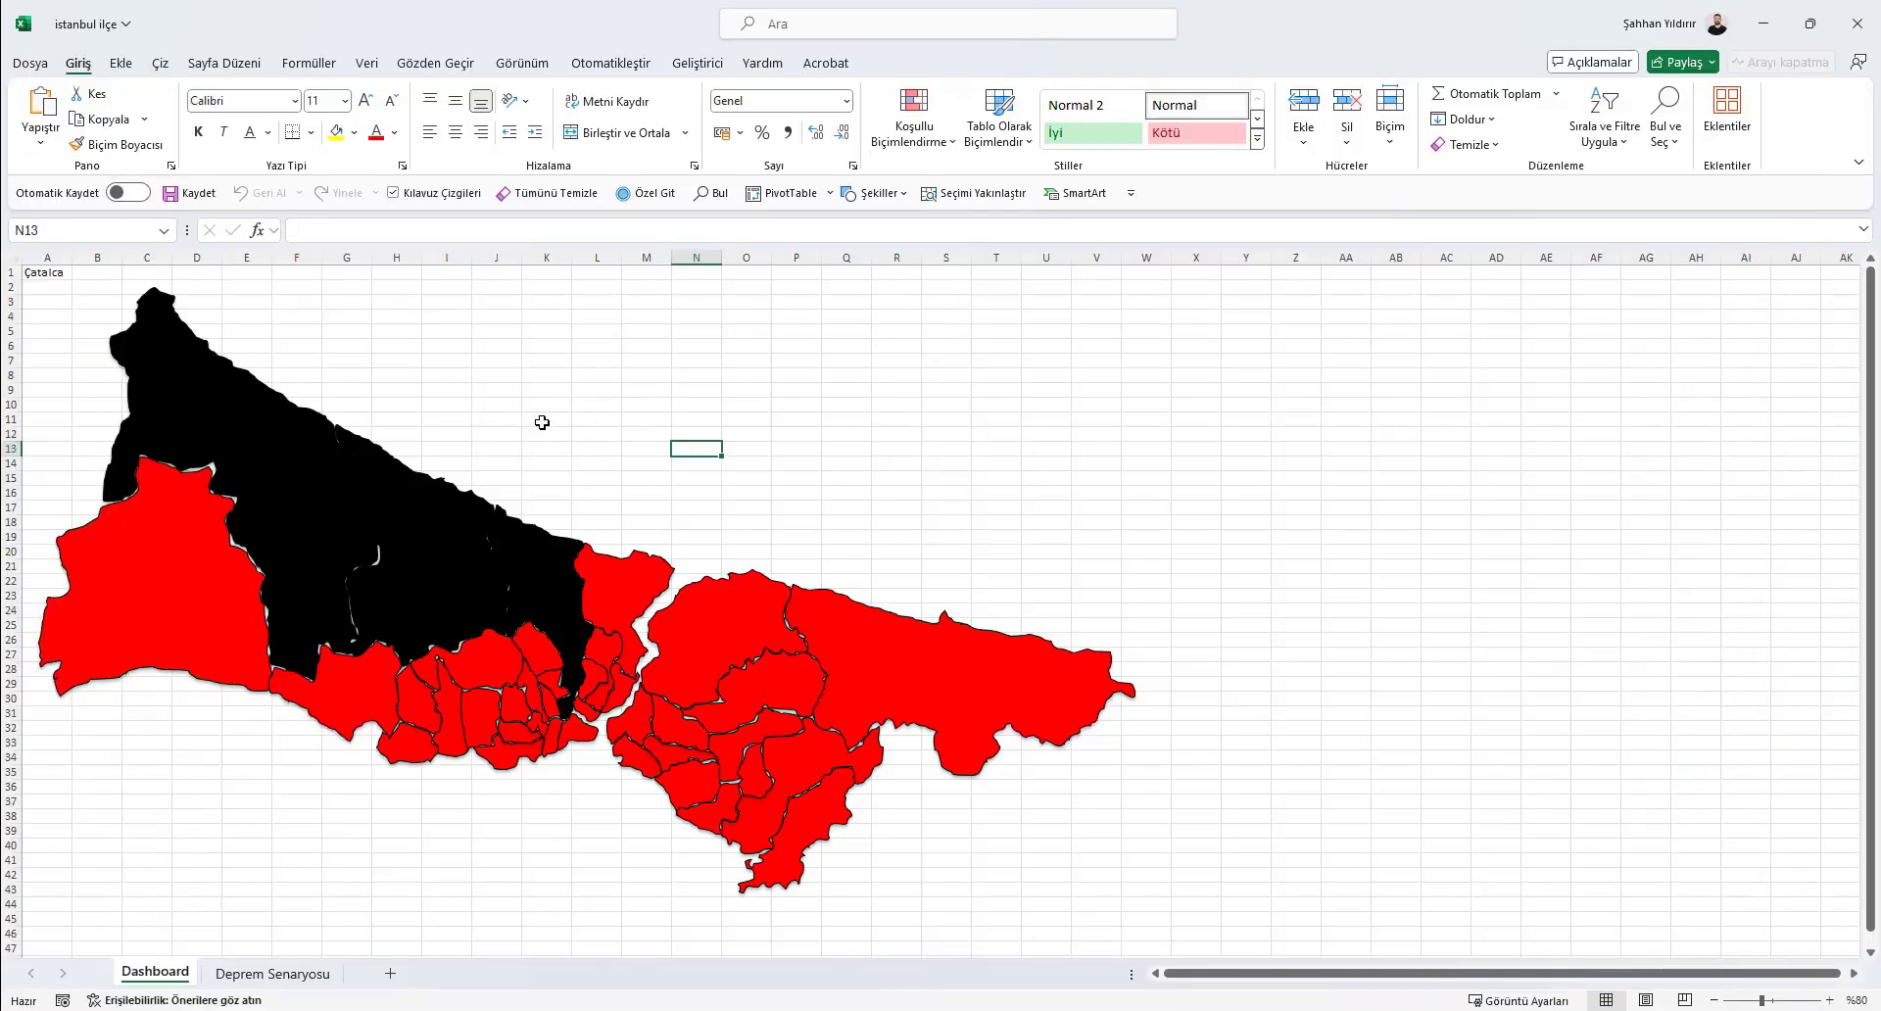
click(650, 195)
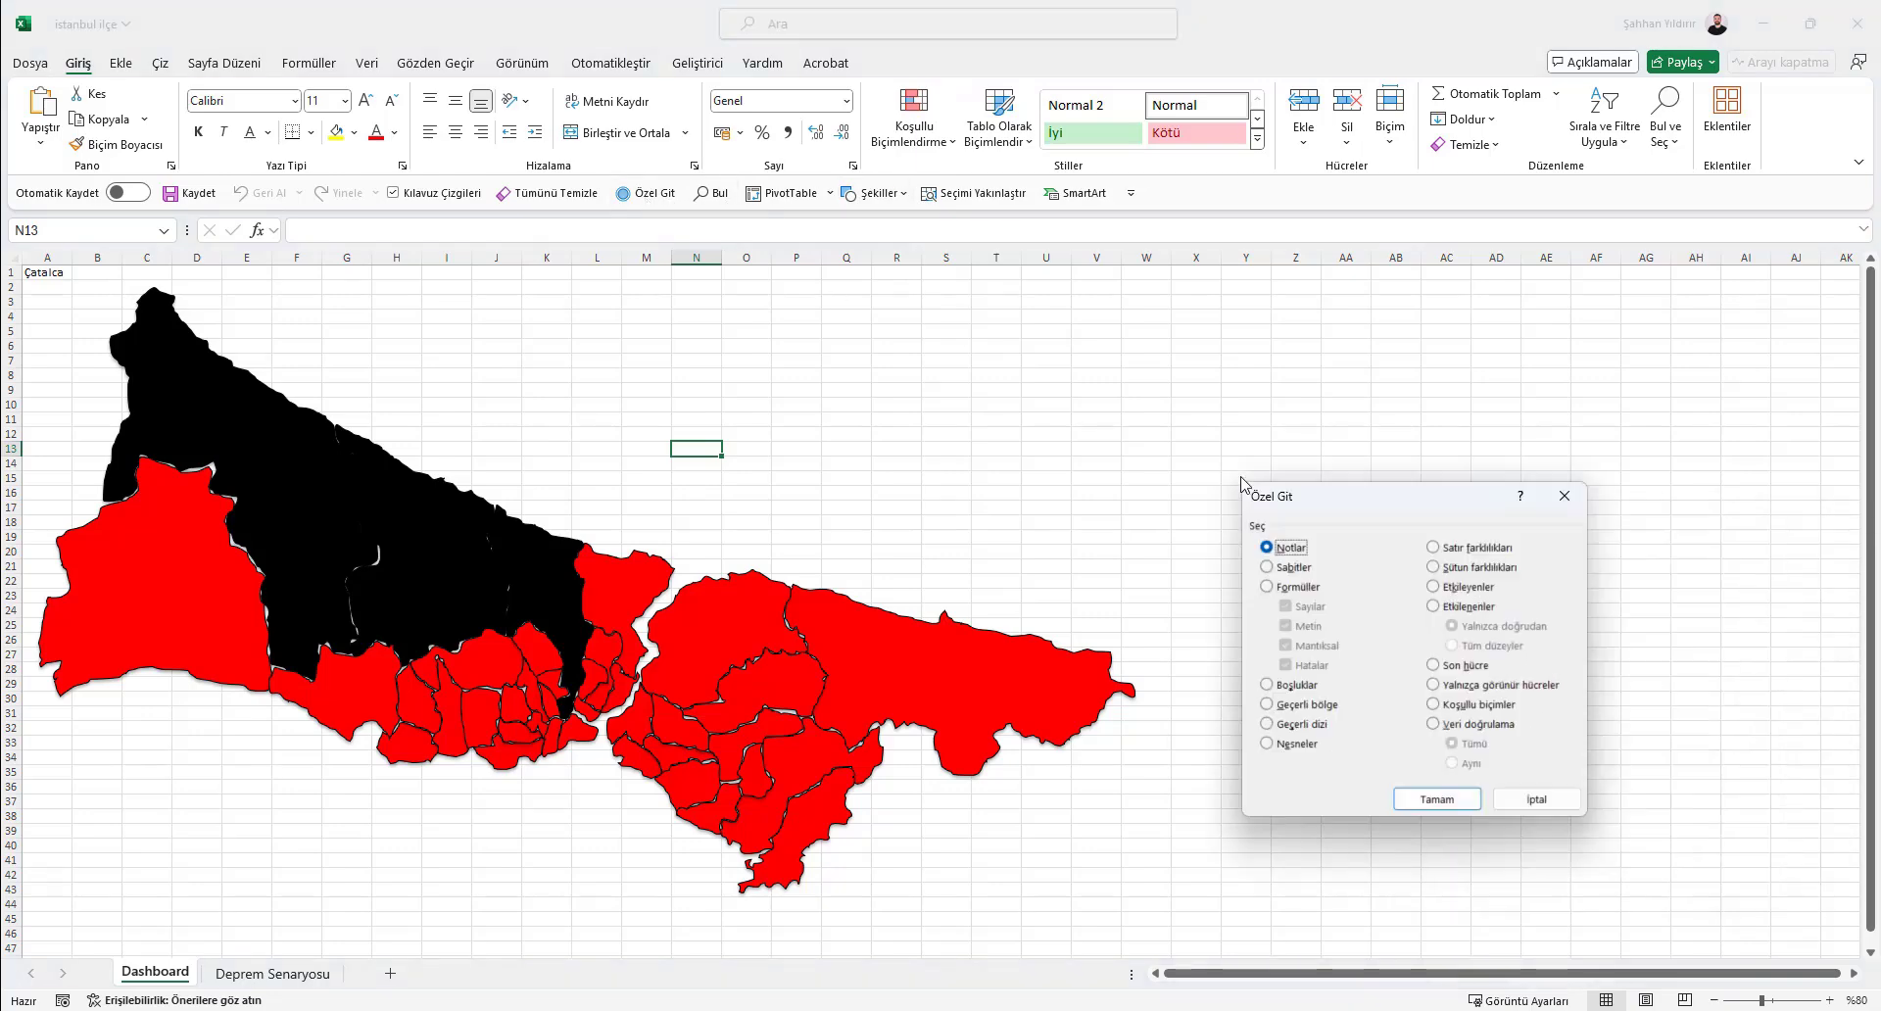
Select every shape with Özel Git > Nesneler, group them, and name the group 'ist'
click(1184, 714)
click(1354, 772)
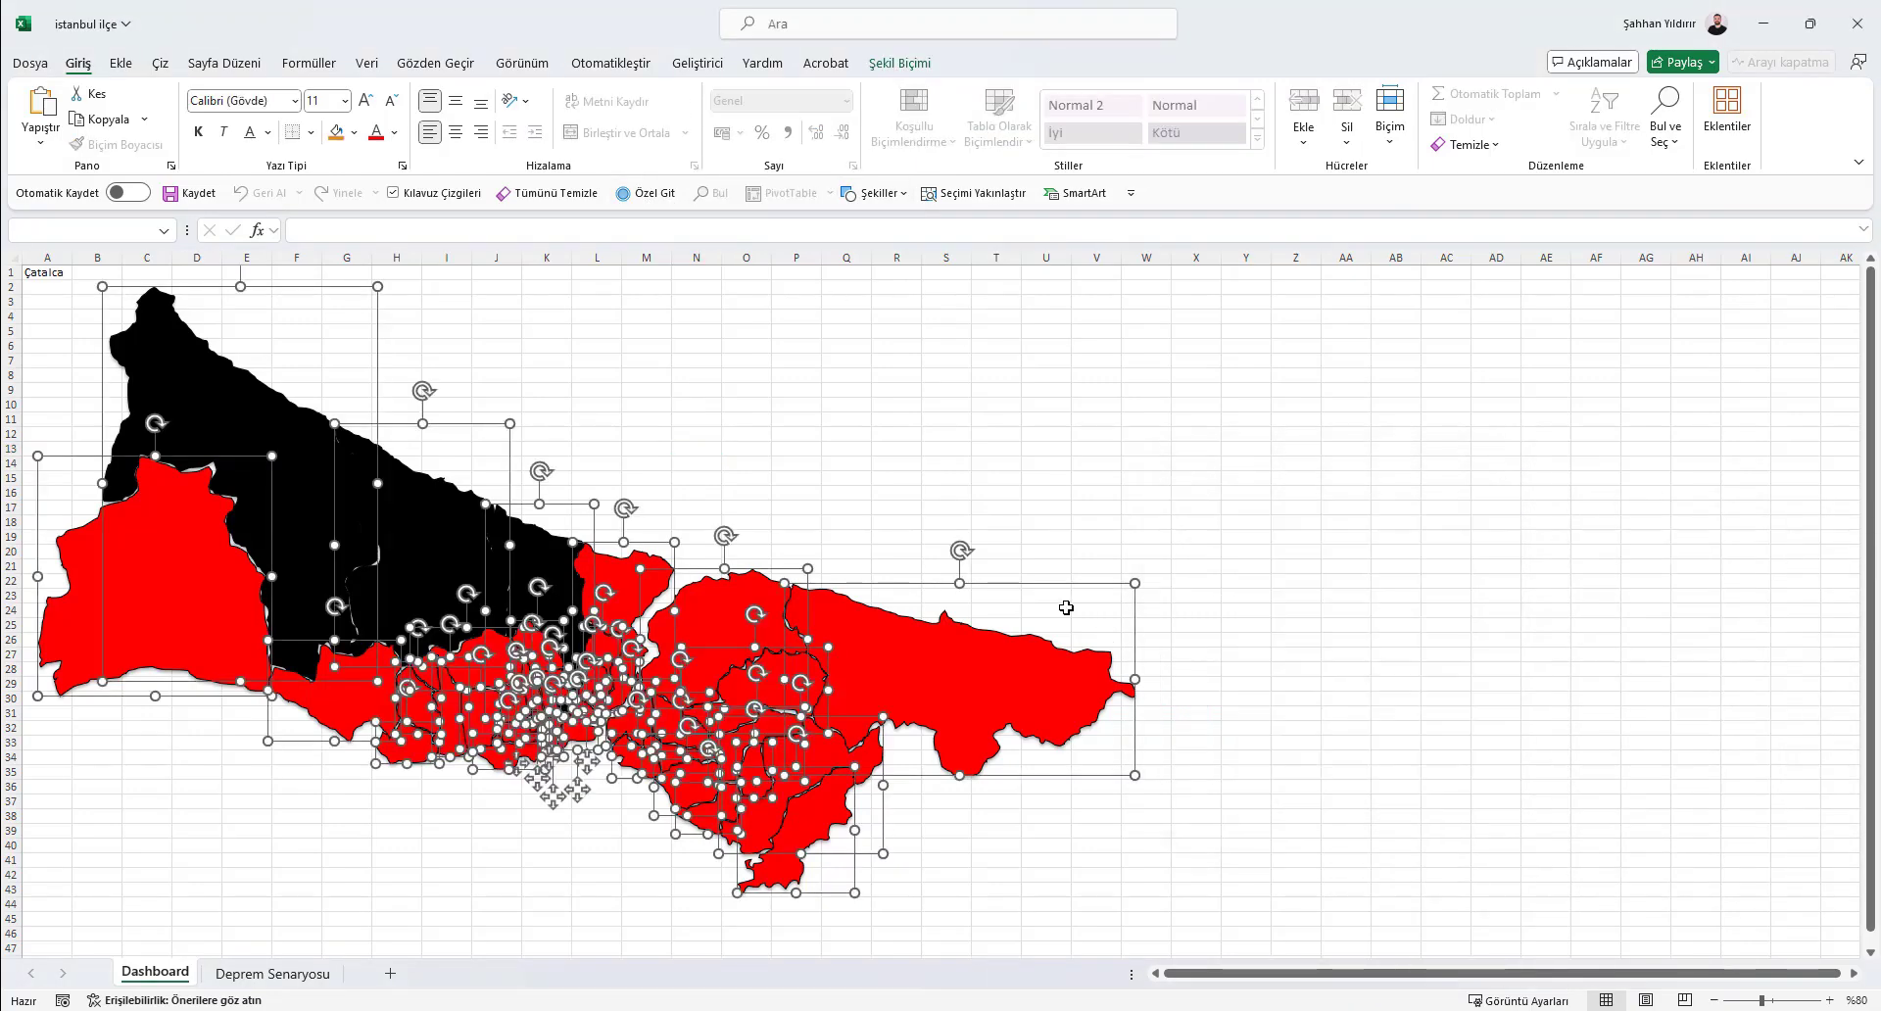
right_click(674, 635)
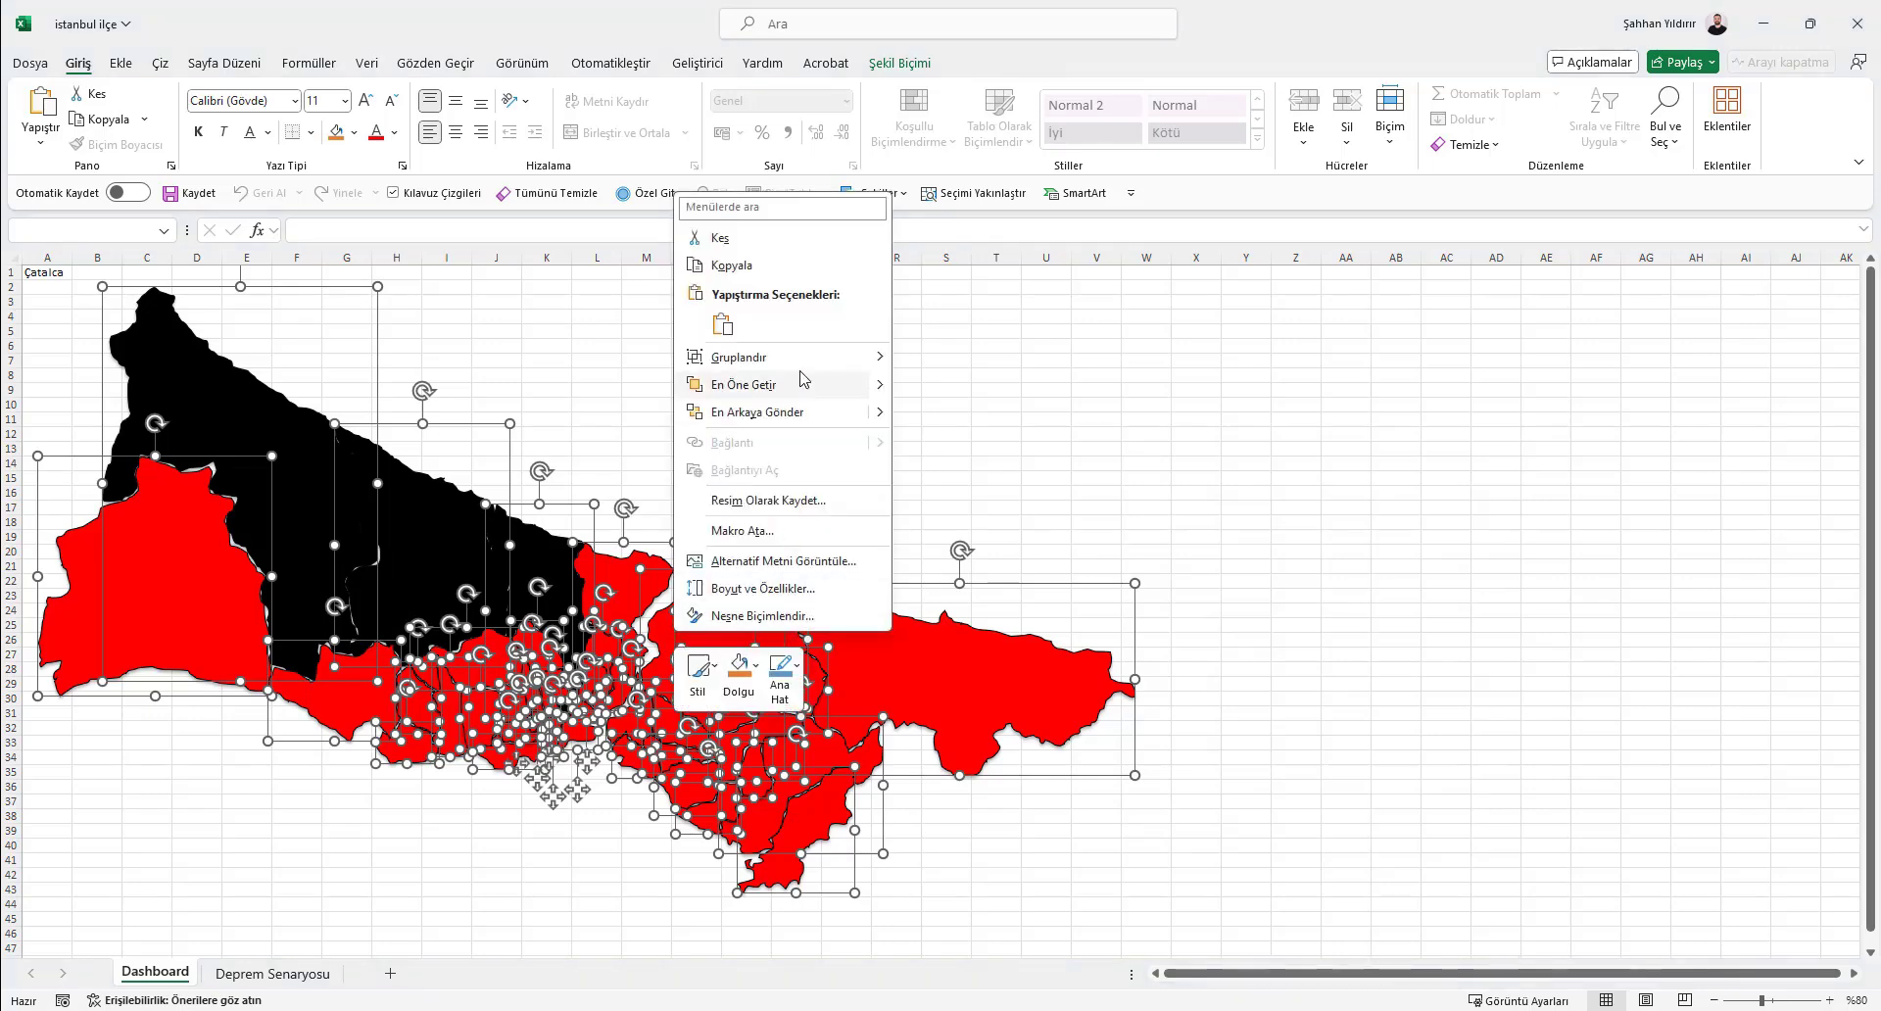
mouse_move(823, 357)
click(932, 363)
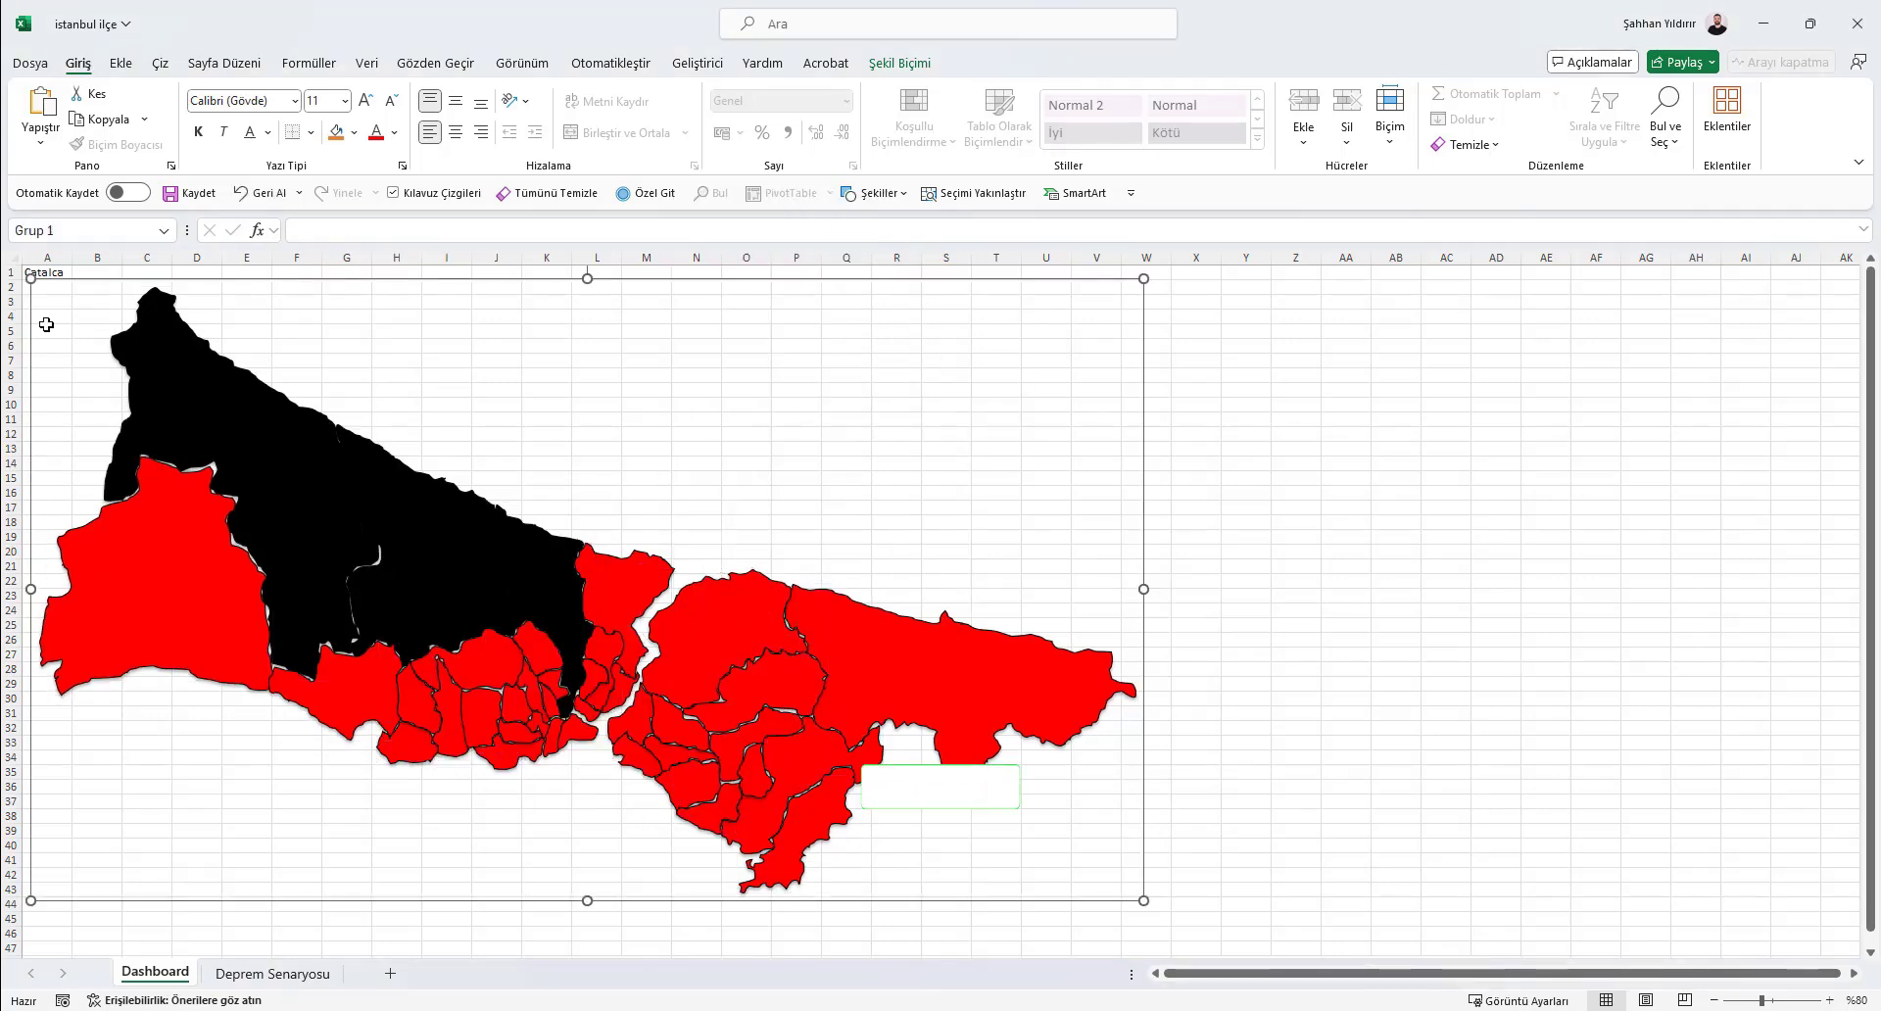
click(65, 230)
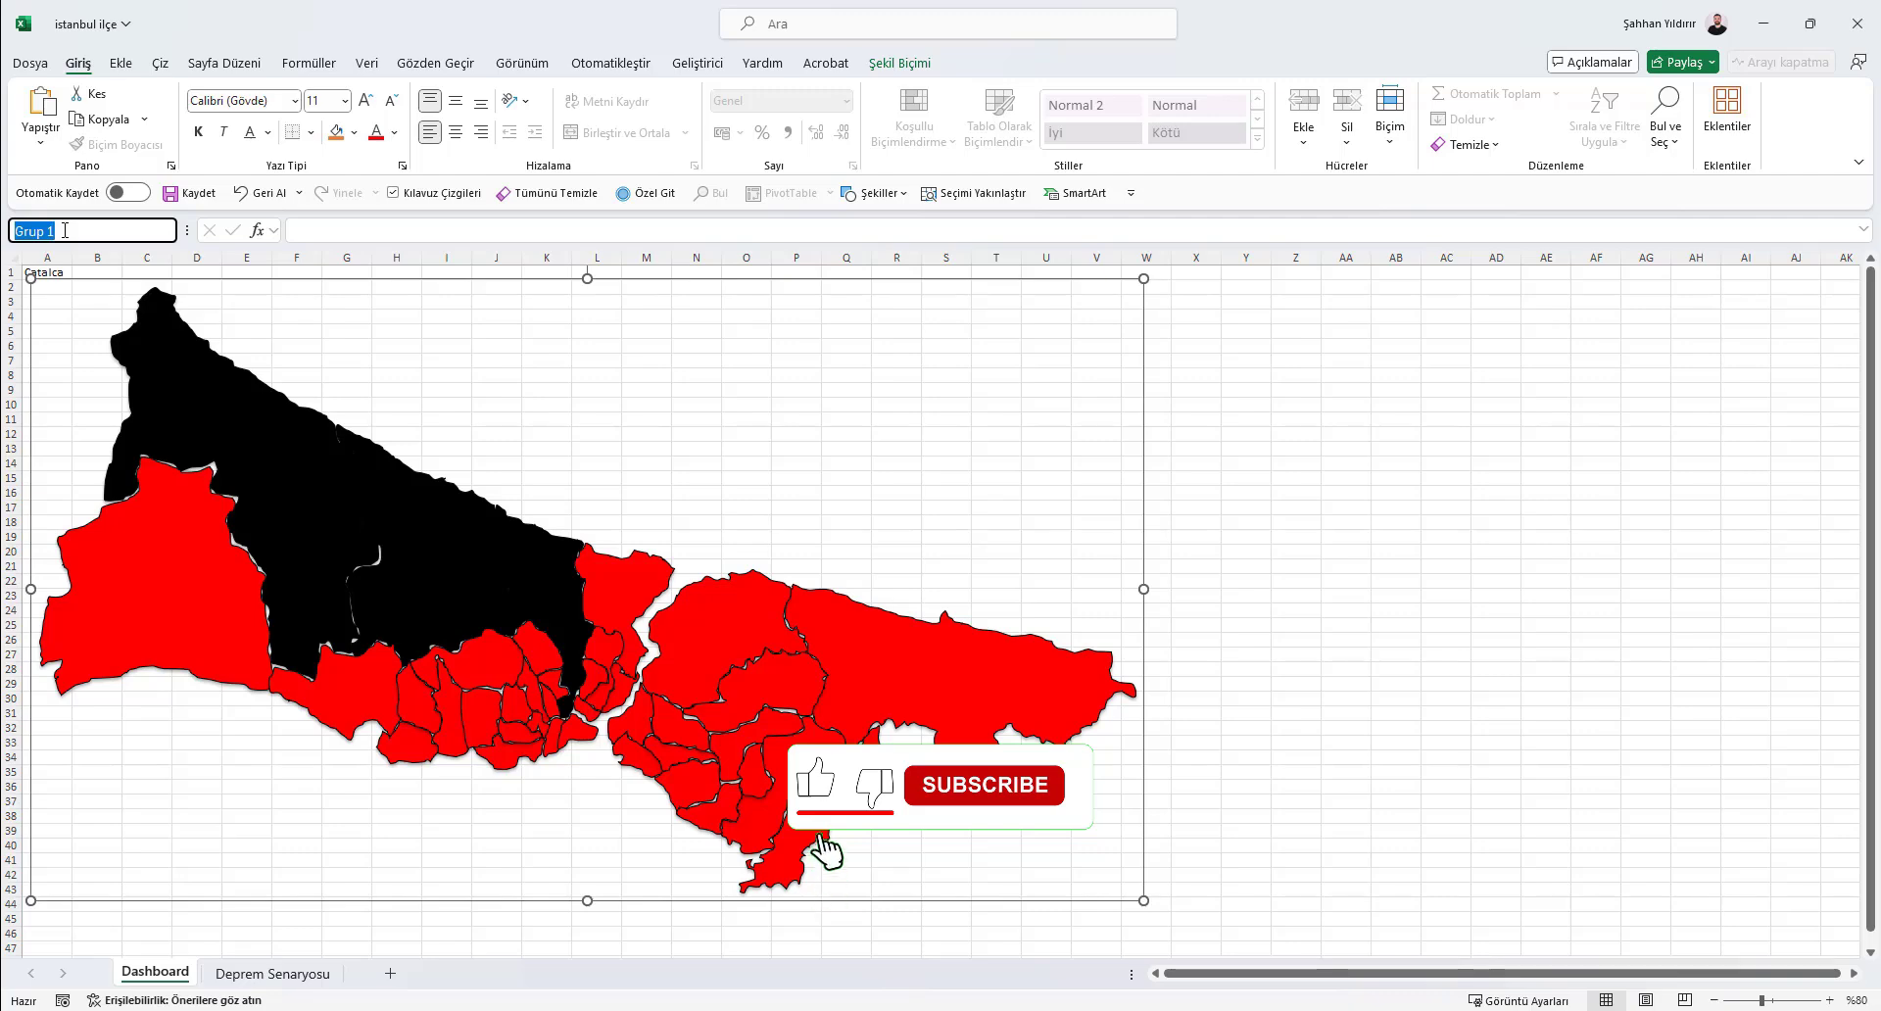
text(ist)
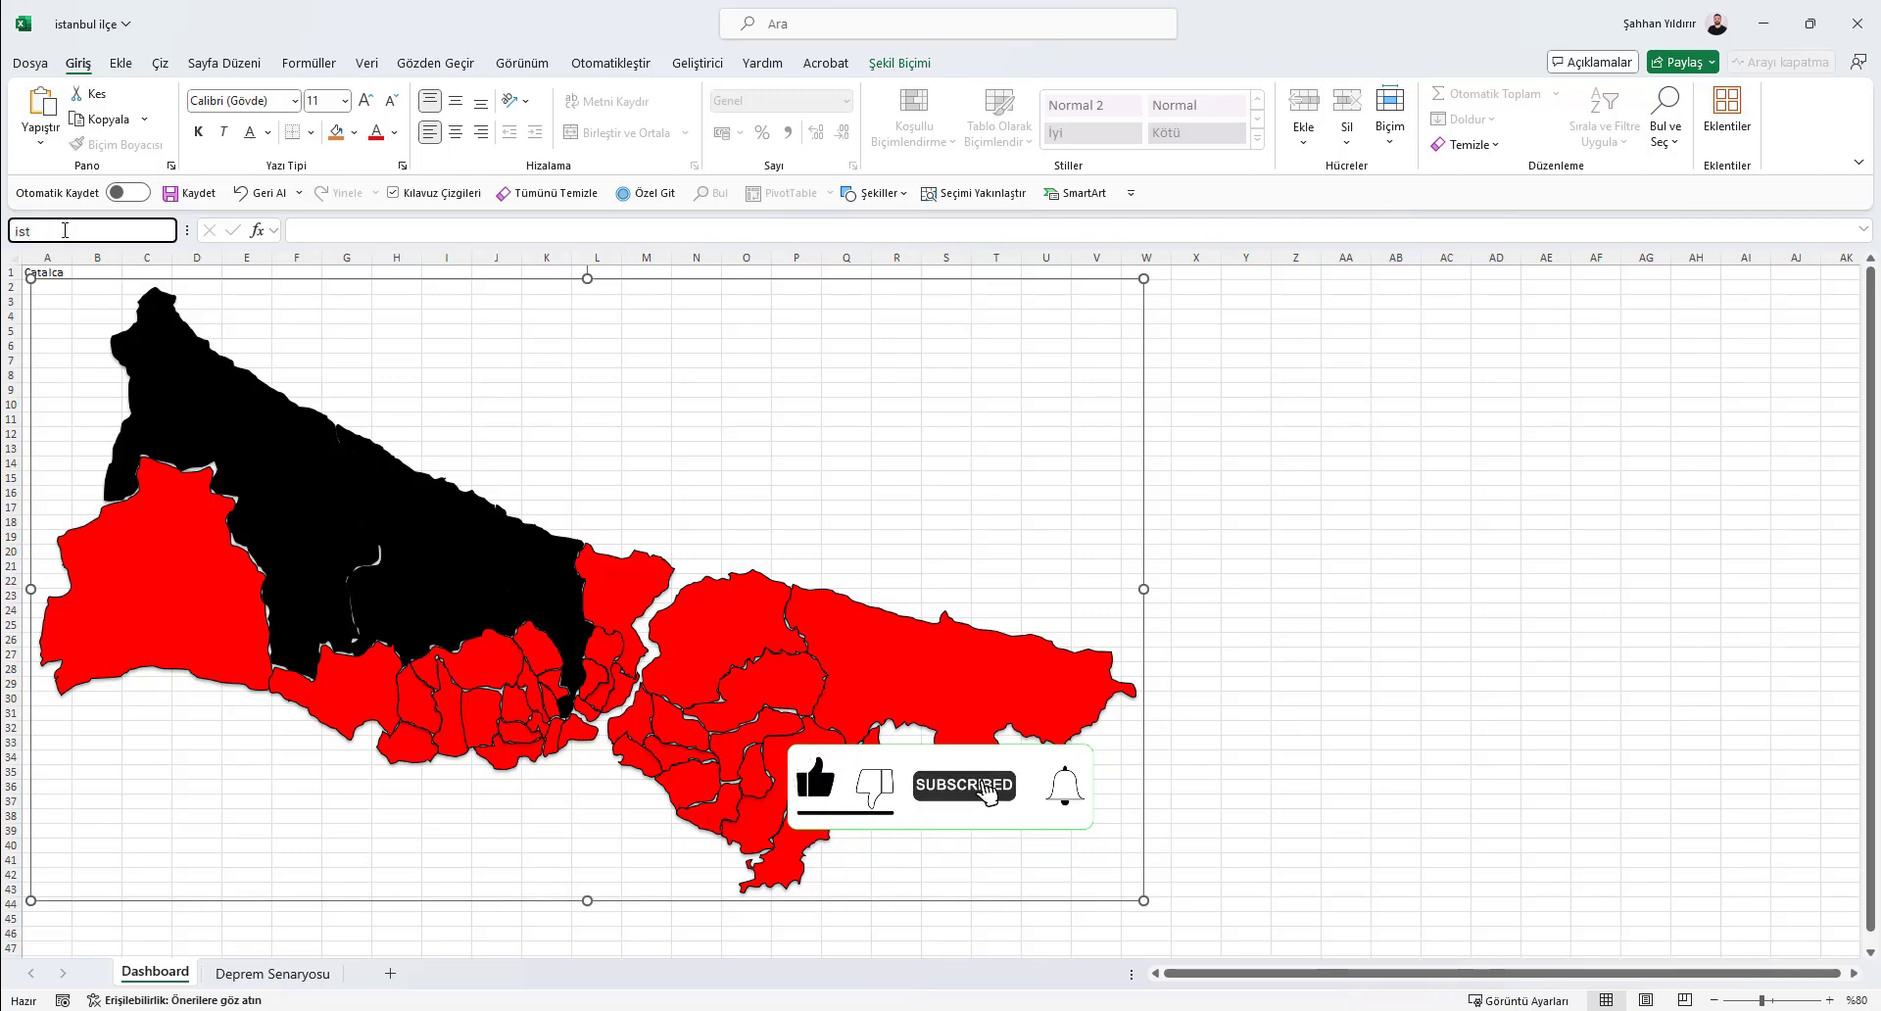
key(Return)
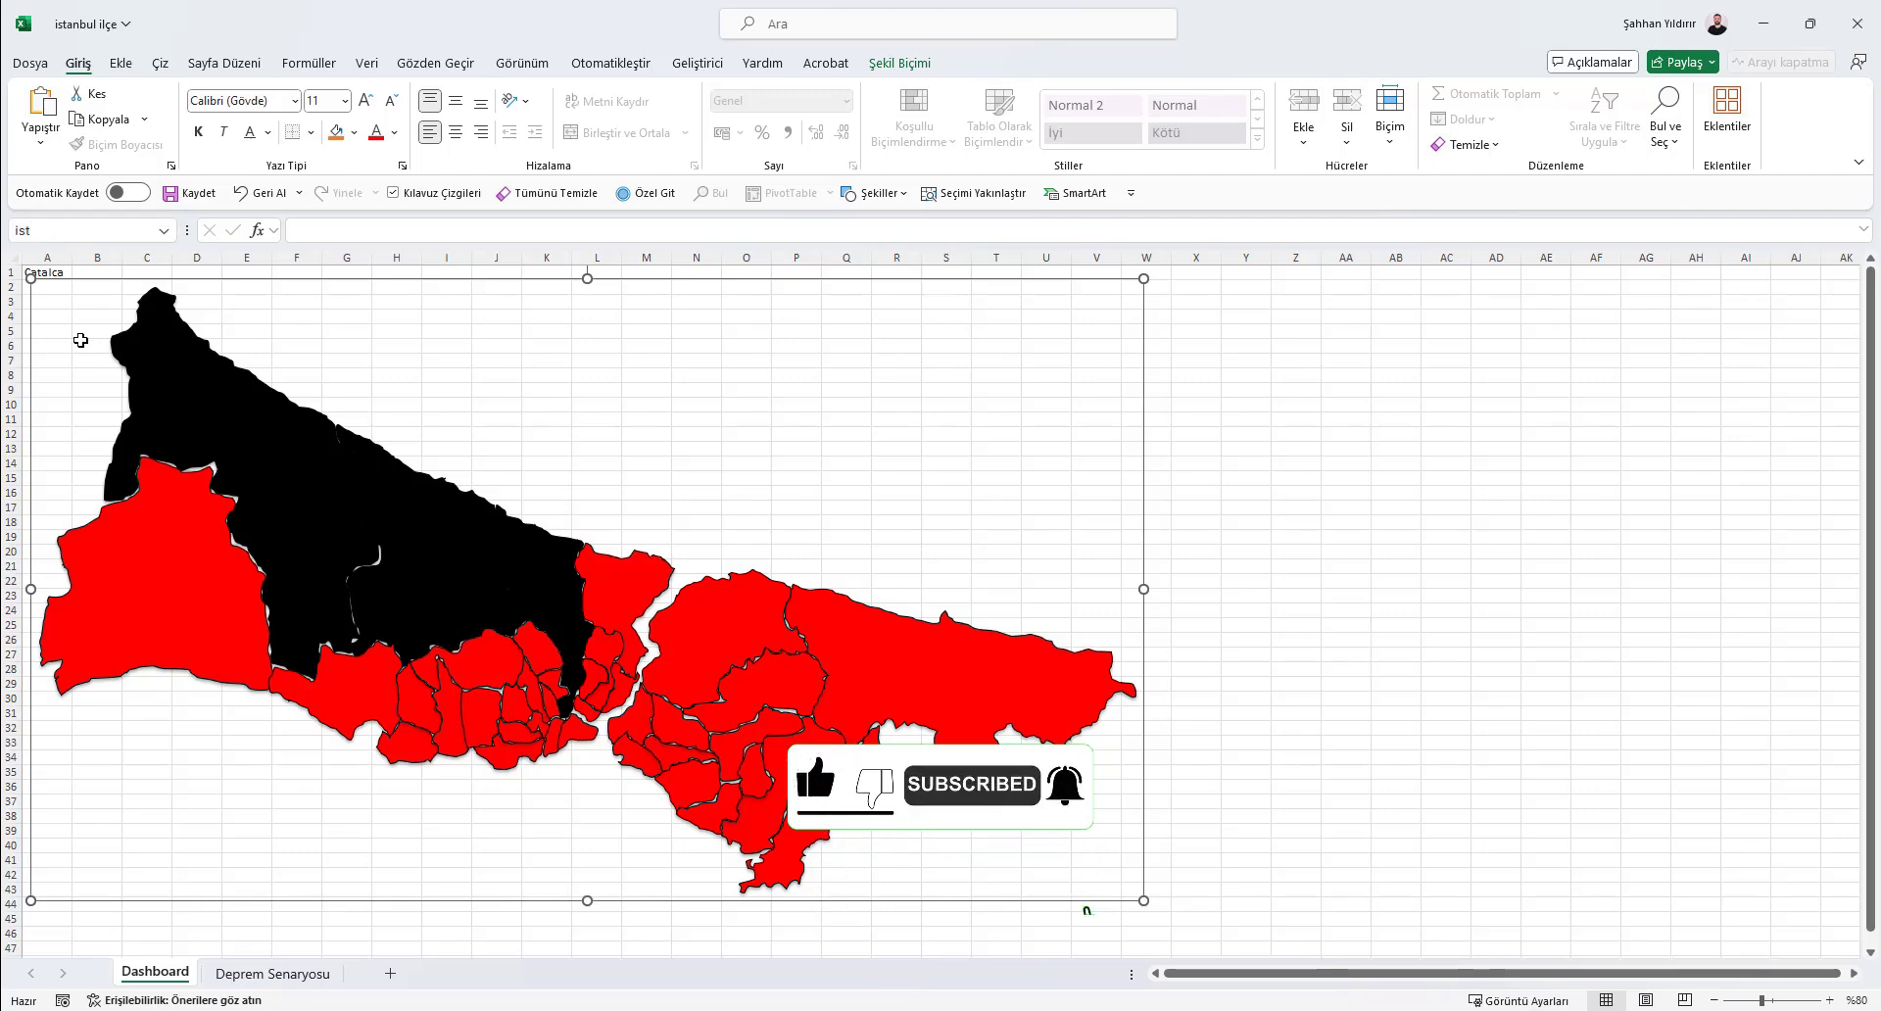
click(1182, 498)
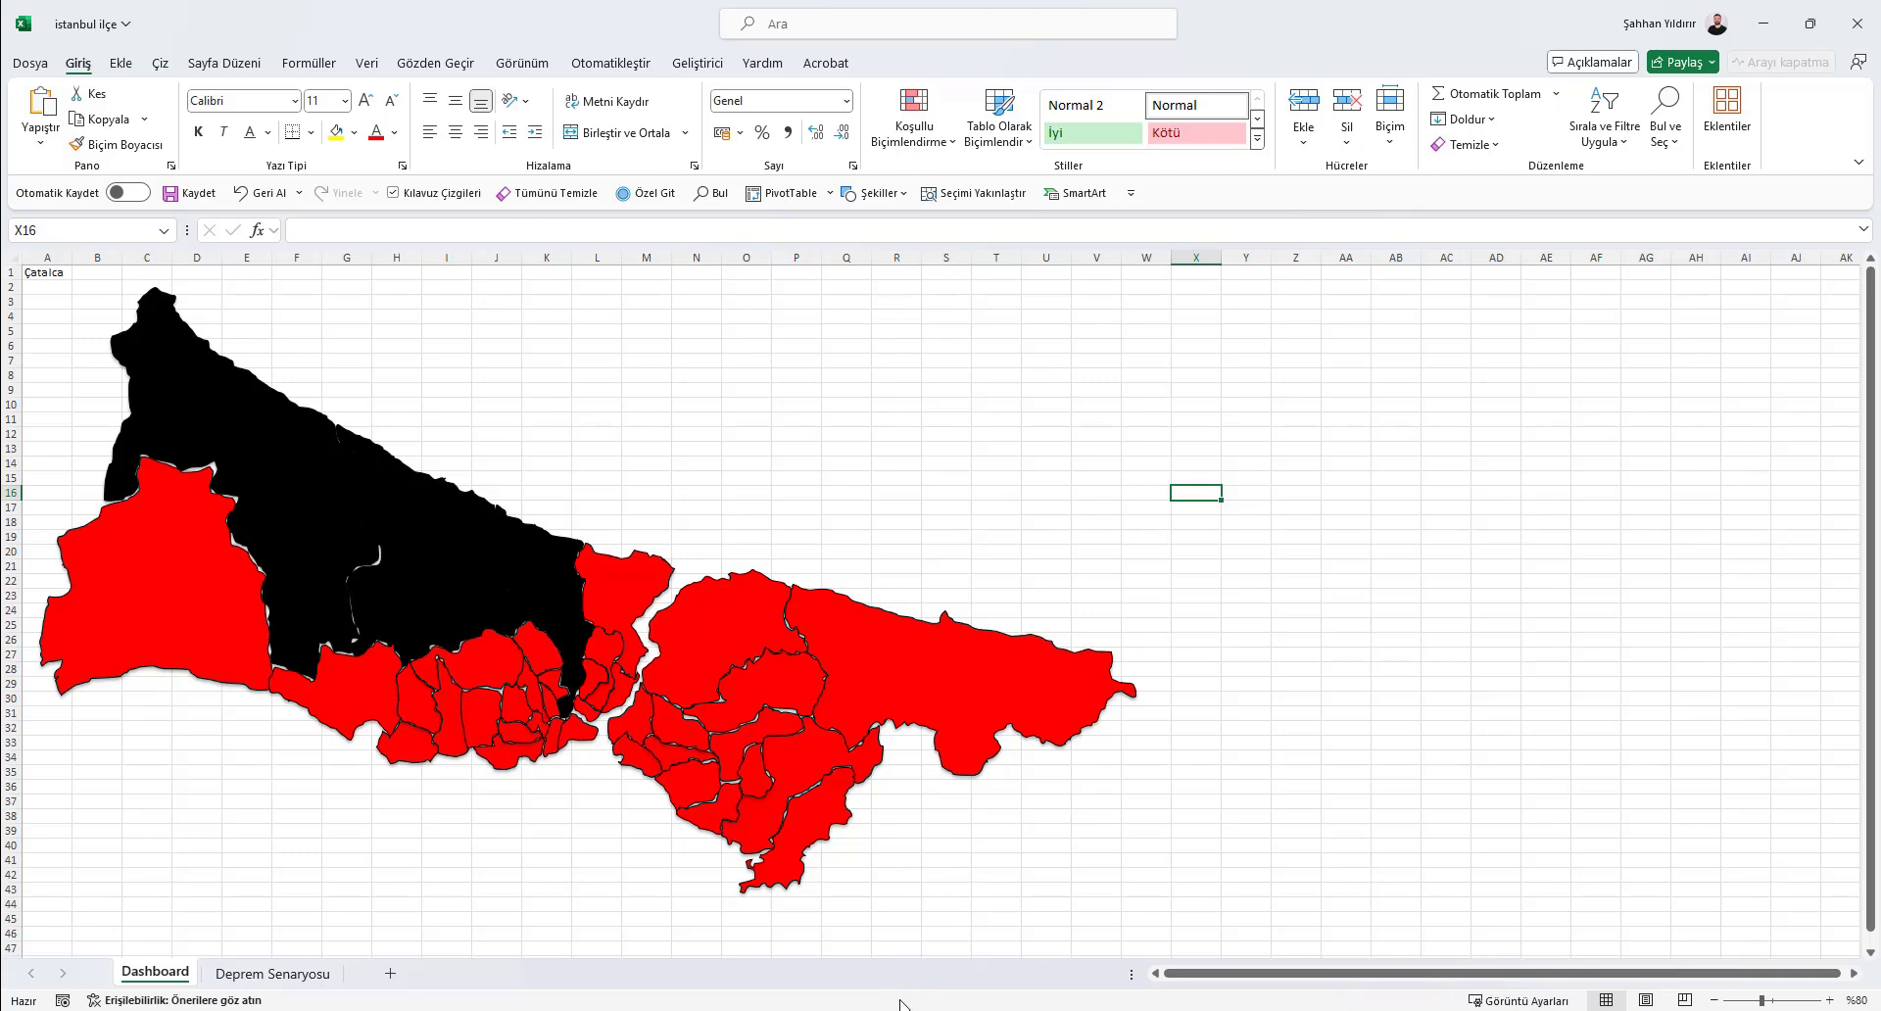
Copy the vbBlack fill line of getir onto a new line 9
click(1383, 988)
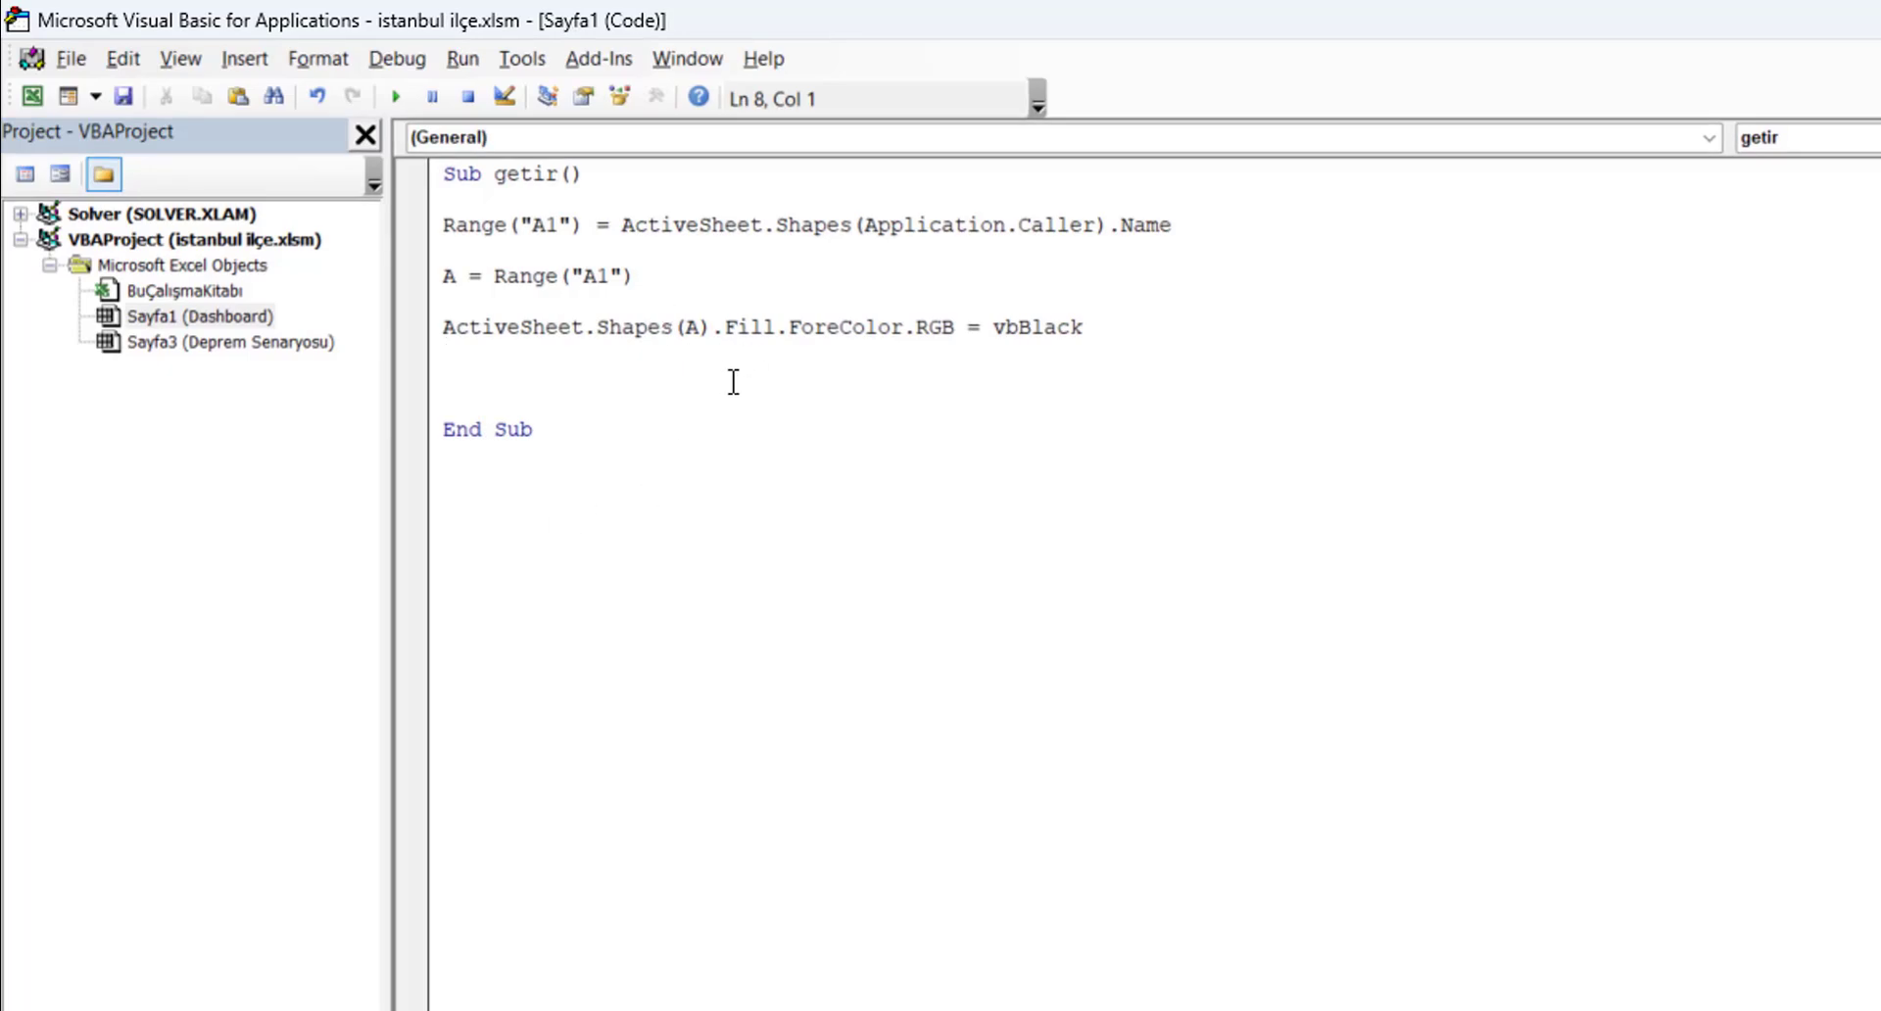
key(Return)
text(Ac)
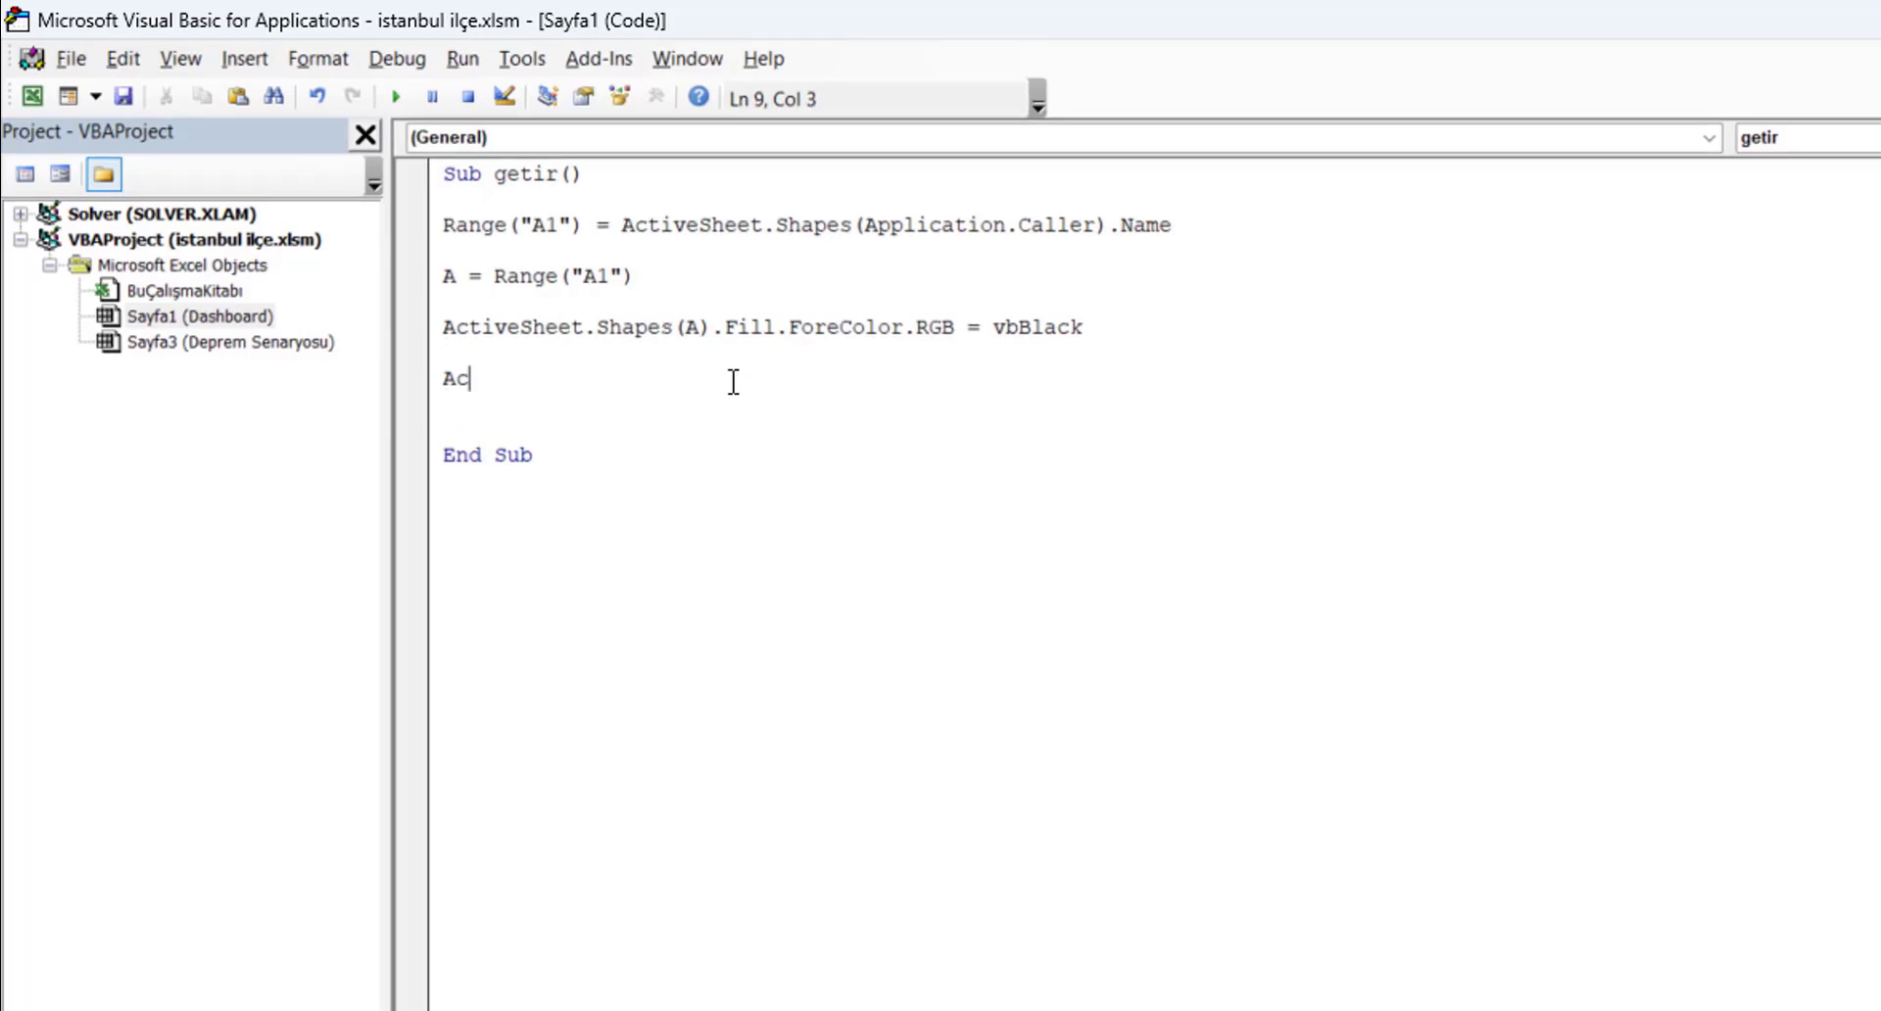
text(tive)
key(BackSpace)
key(BackSpace)
key(BackSpace)
key(BackSpace)
key(BackSpace)
key(BackSpace)
drag(444, 326, 1094, 334)
key(ctrl+c)
click(600, 380)
key(ctrl+v)
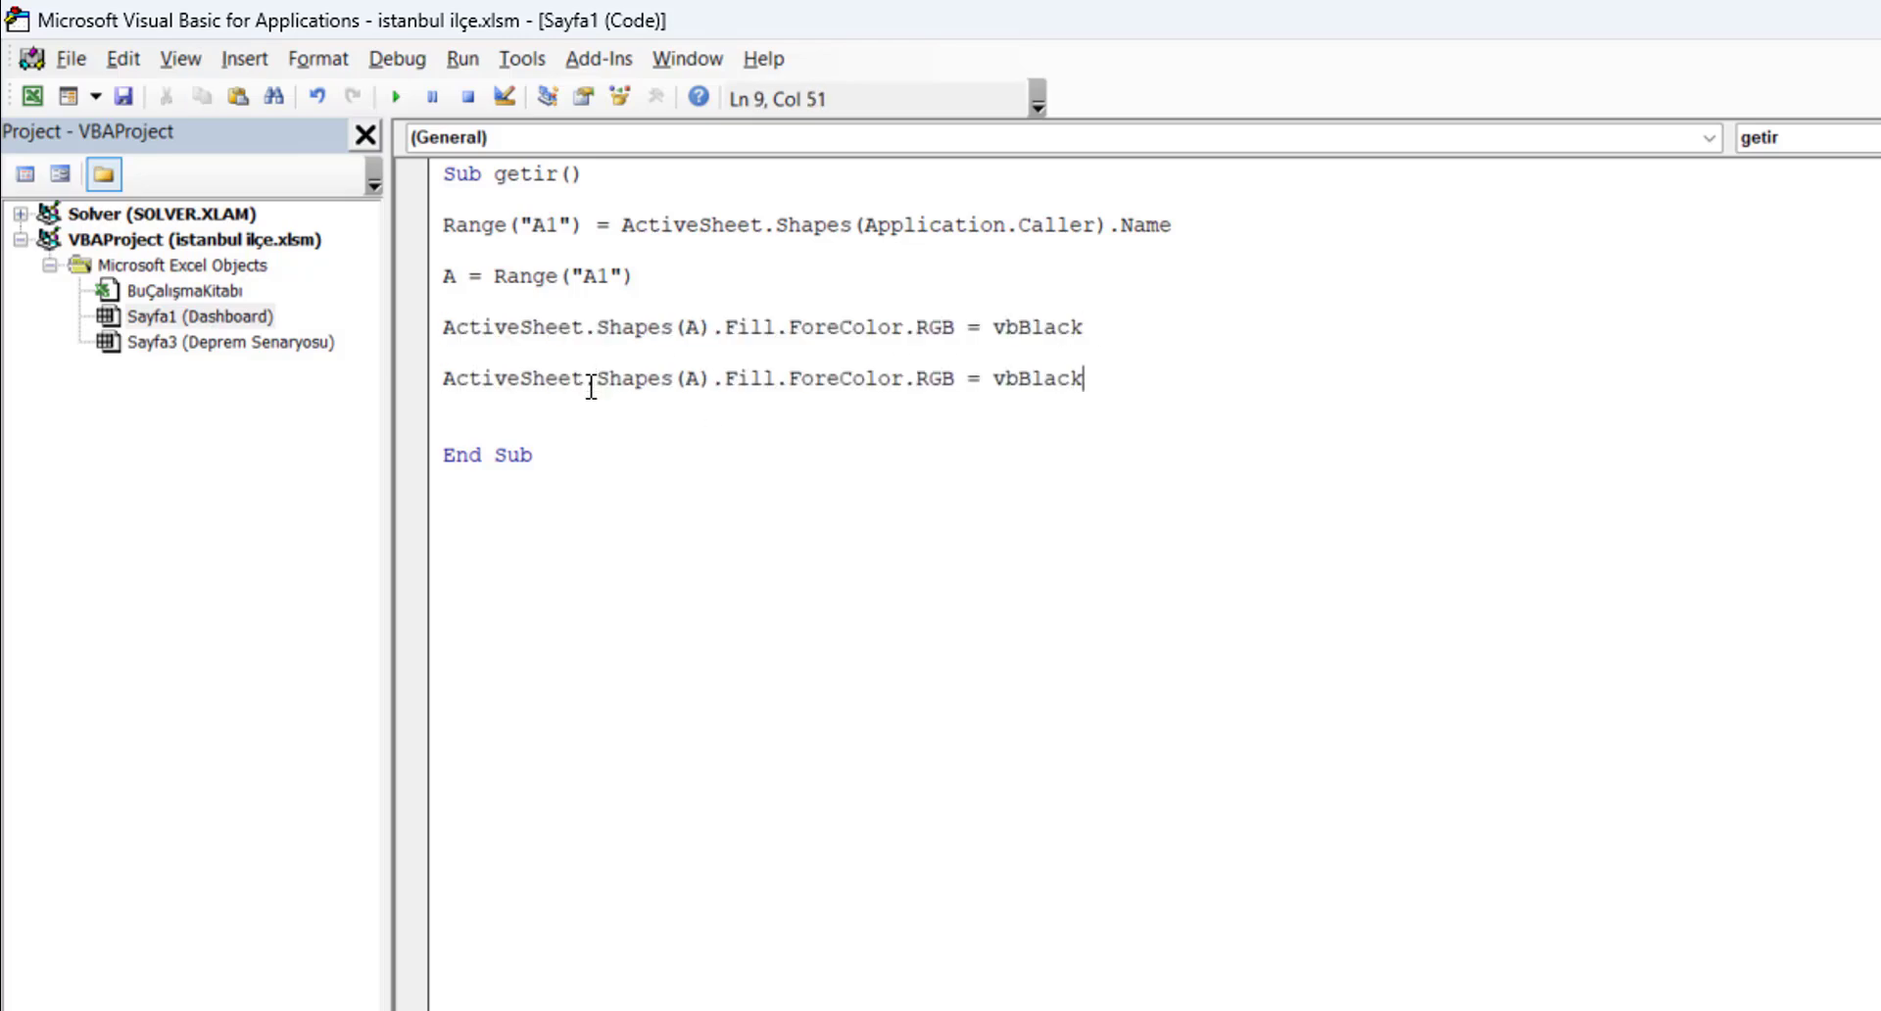
Change line 9 to ActiveSheet.Shapes("ist").Fill.ForeColor.RGB = vbRed and switch to Excel
double_click(691, 380)
text(")
text(ist")
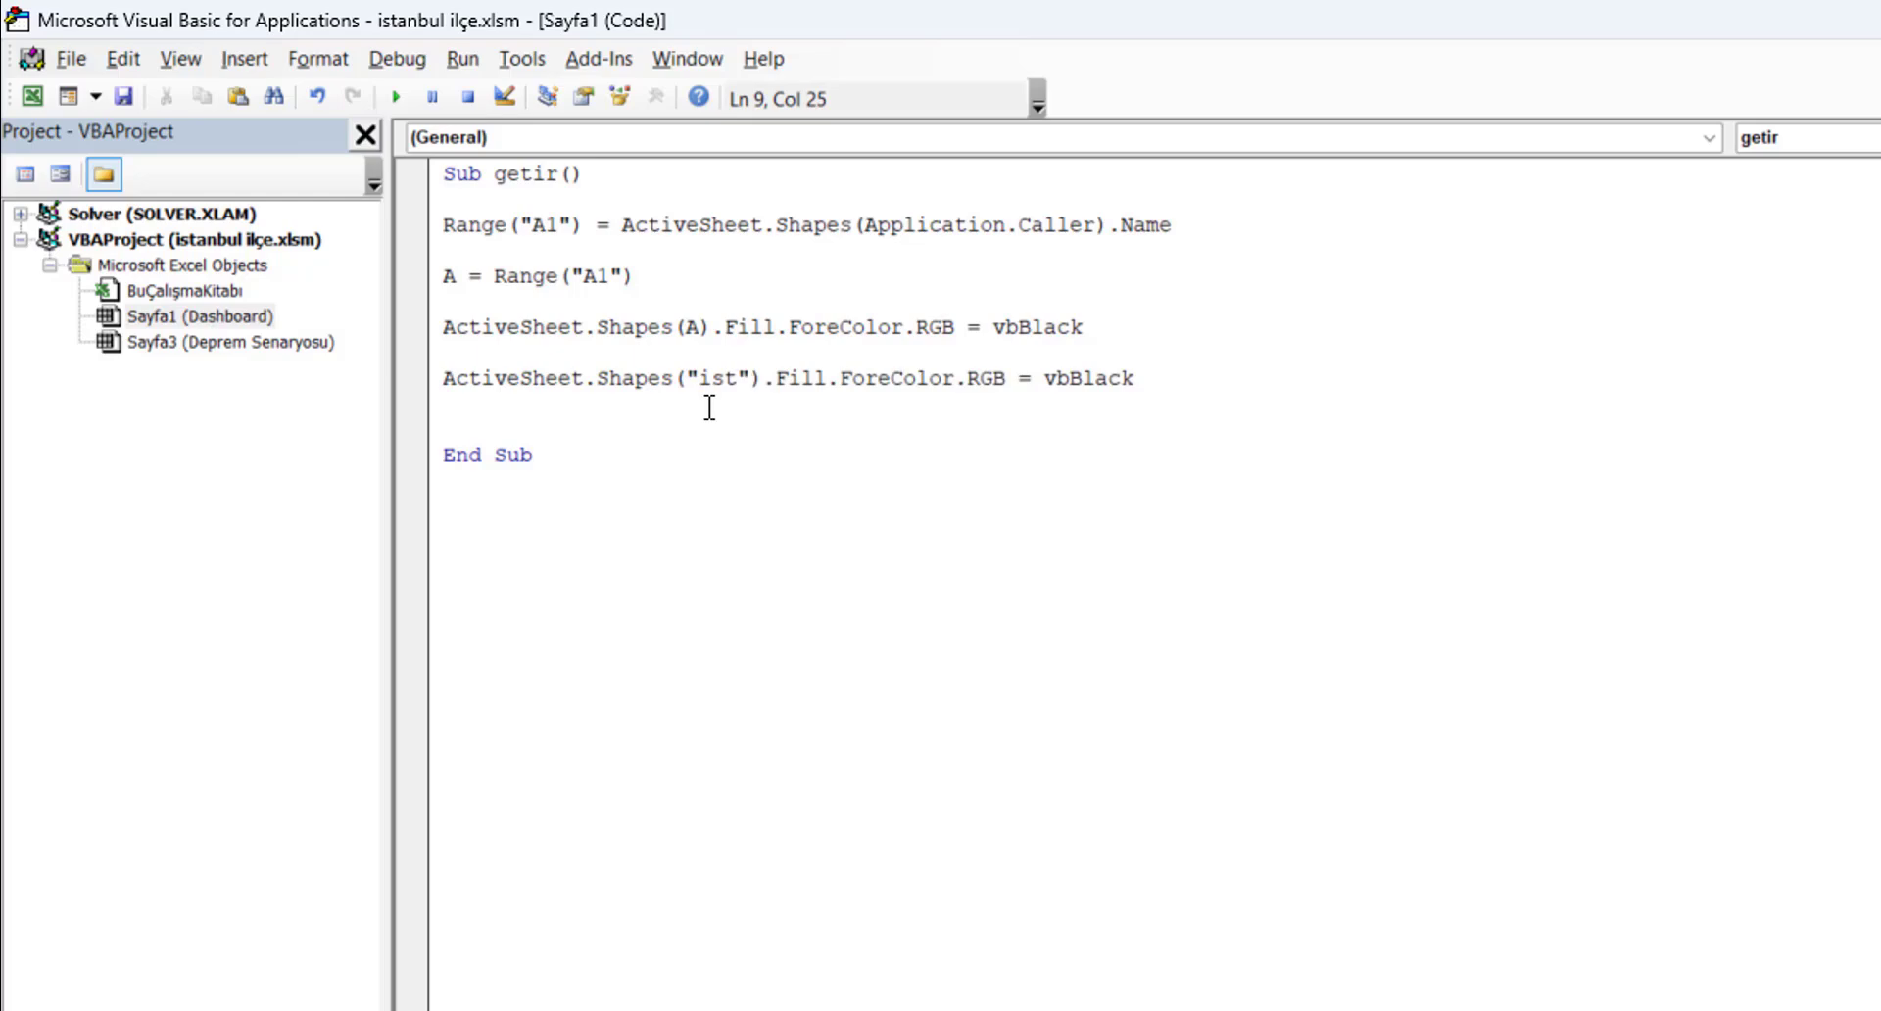
click(1073, 378)
drag(1073, 378, 1185, 380)
text(R)
text(ed)
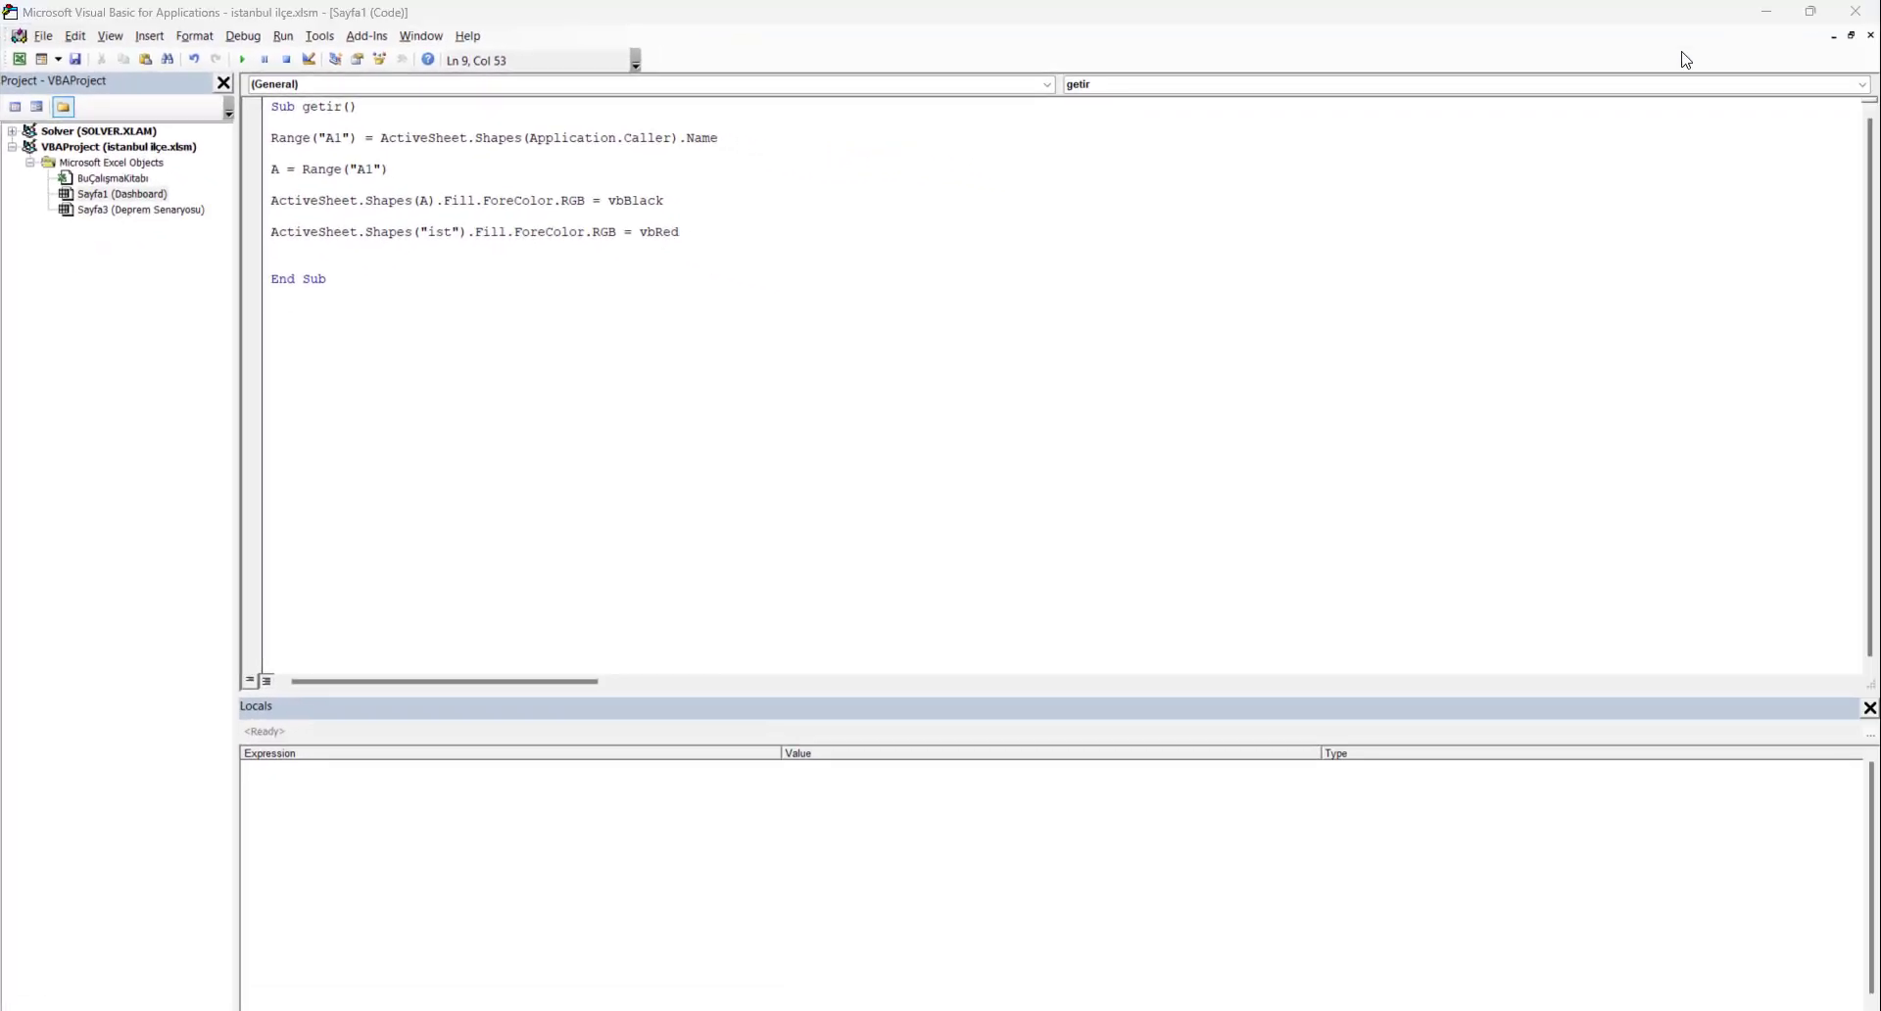
key(alt+F11)
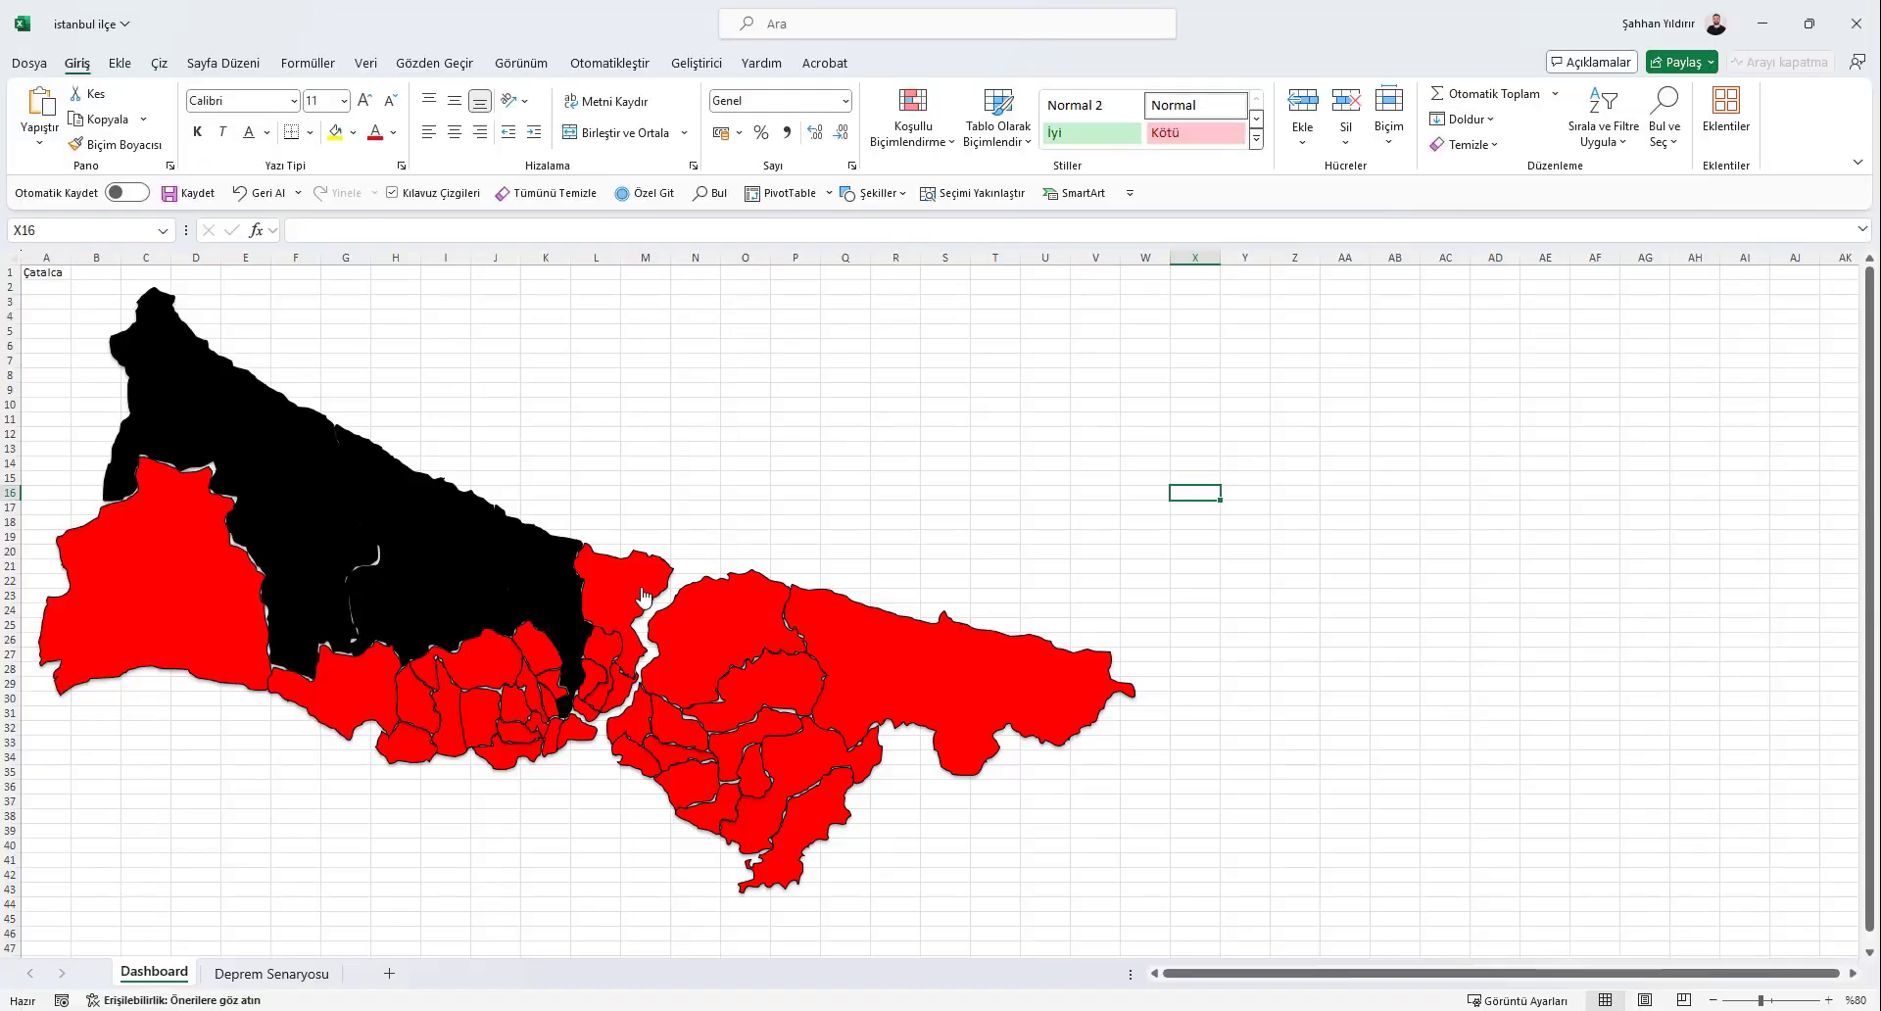
Click two districts, including Eyüp, to test the updated macro
click(644, 598)
click(545, 580)
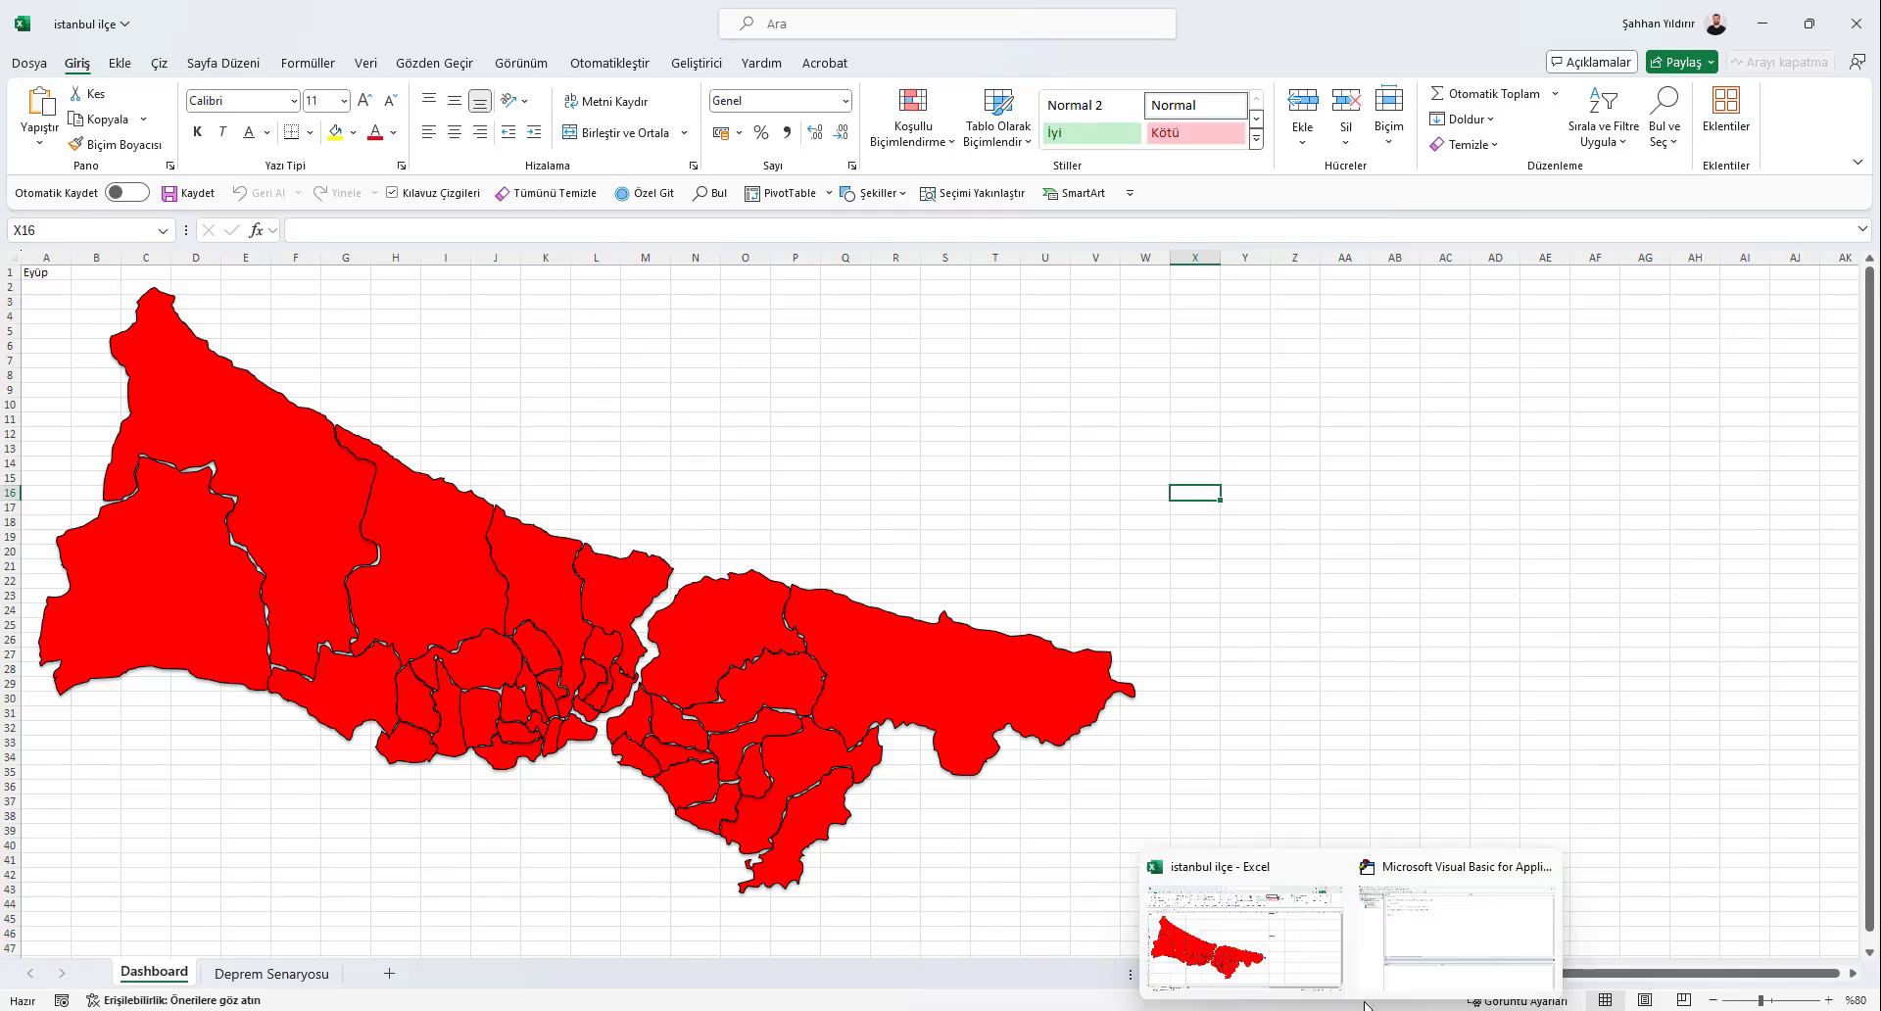
click(1406, 945)
Move the ist vbRed fill line to the start of getir, before the A1 line
drag(715, 231, 267, 232)
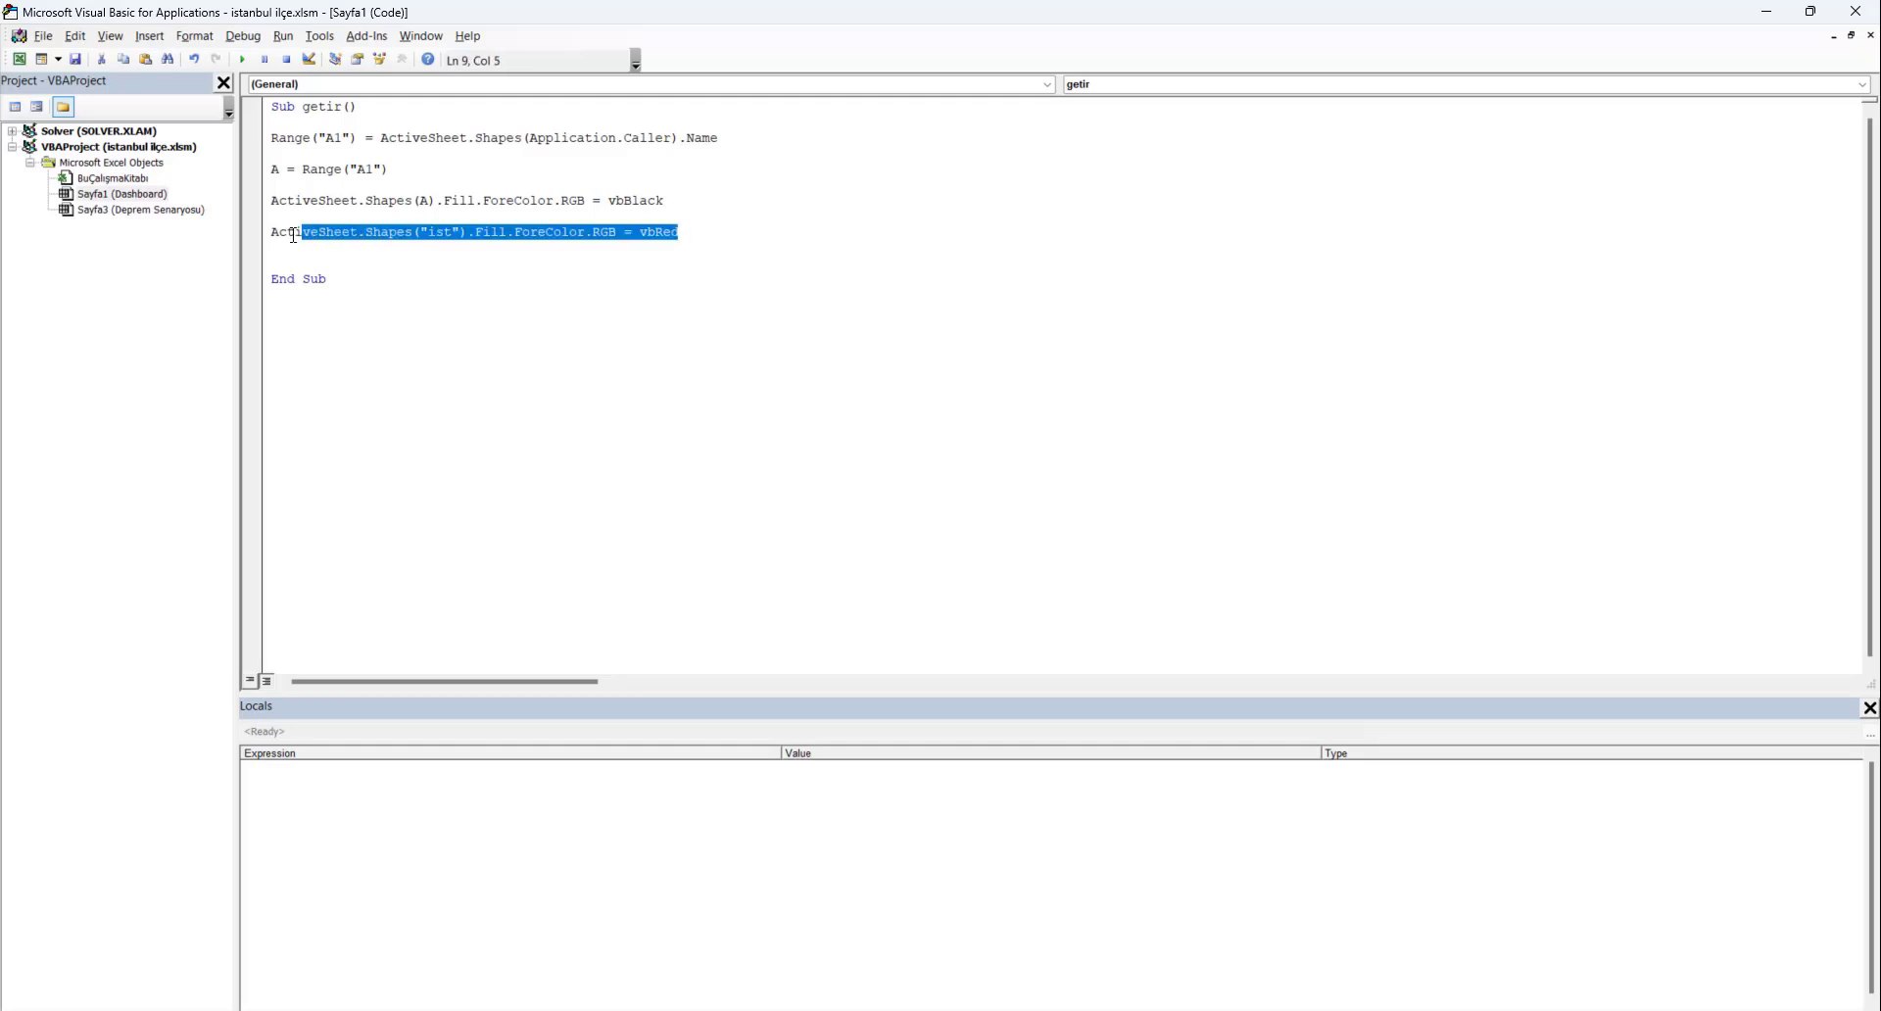
key(Delete)
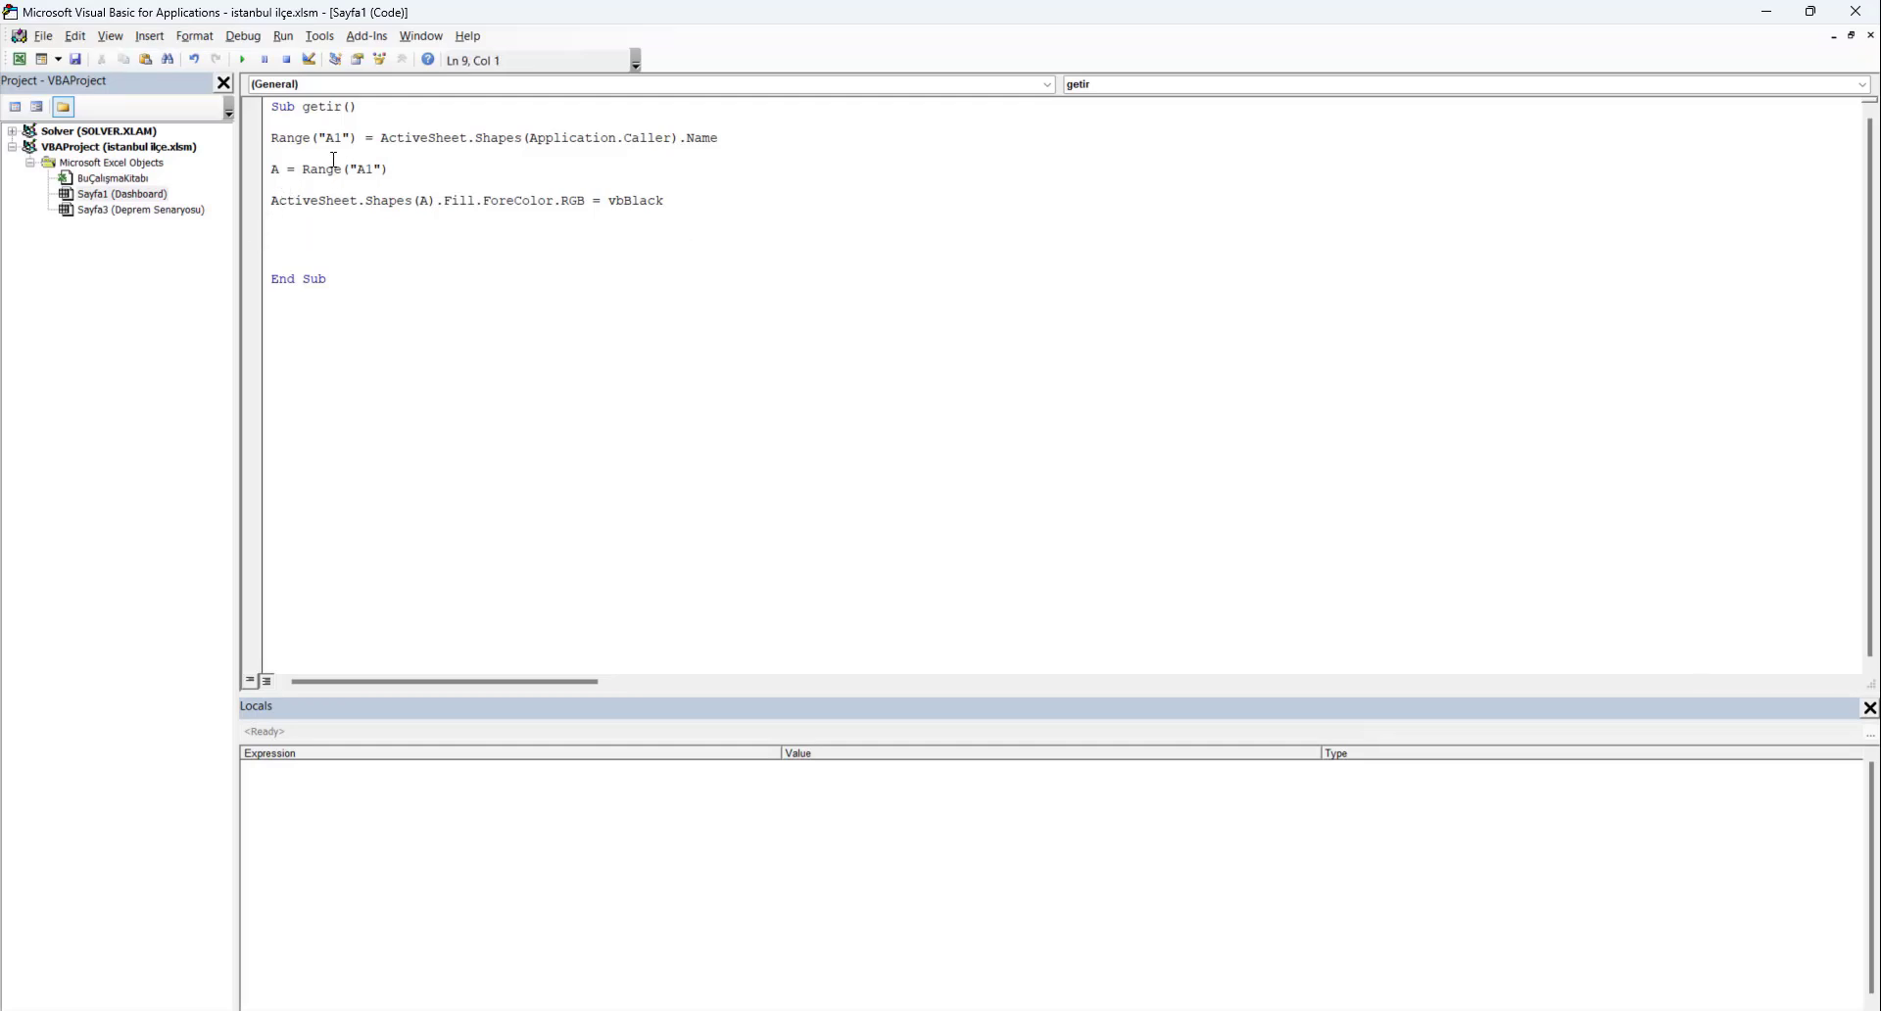
key(Return)
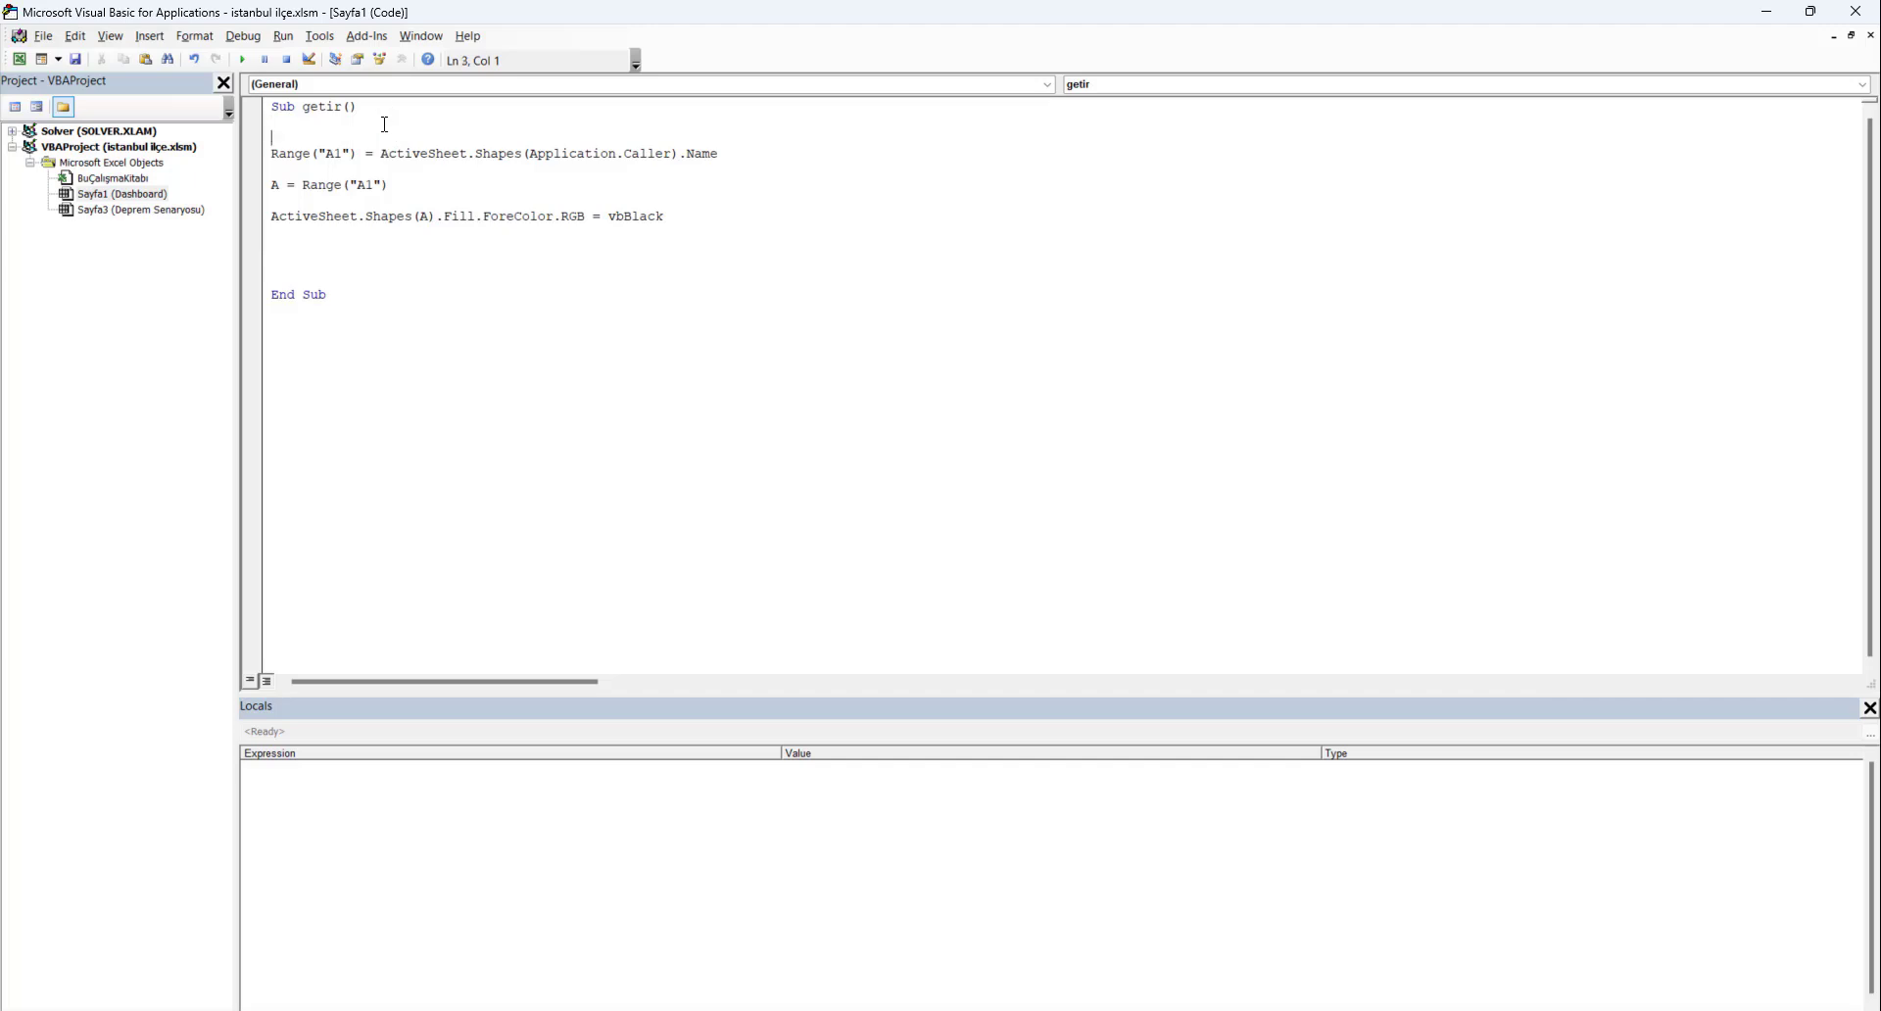
text(ActiveSheet.Shapes("ist").Fill.ForeColor.RGB = vbRed)
key(Return)
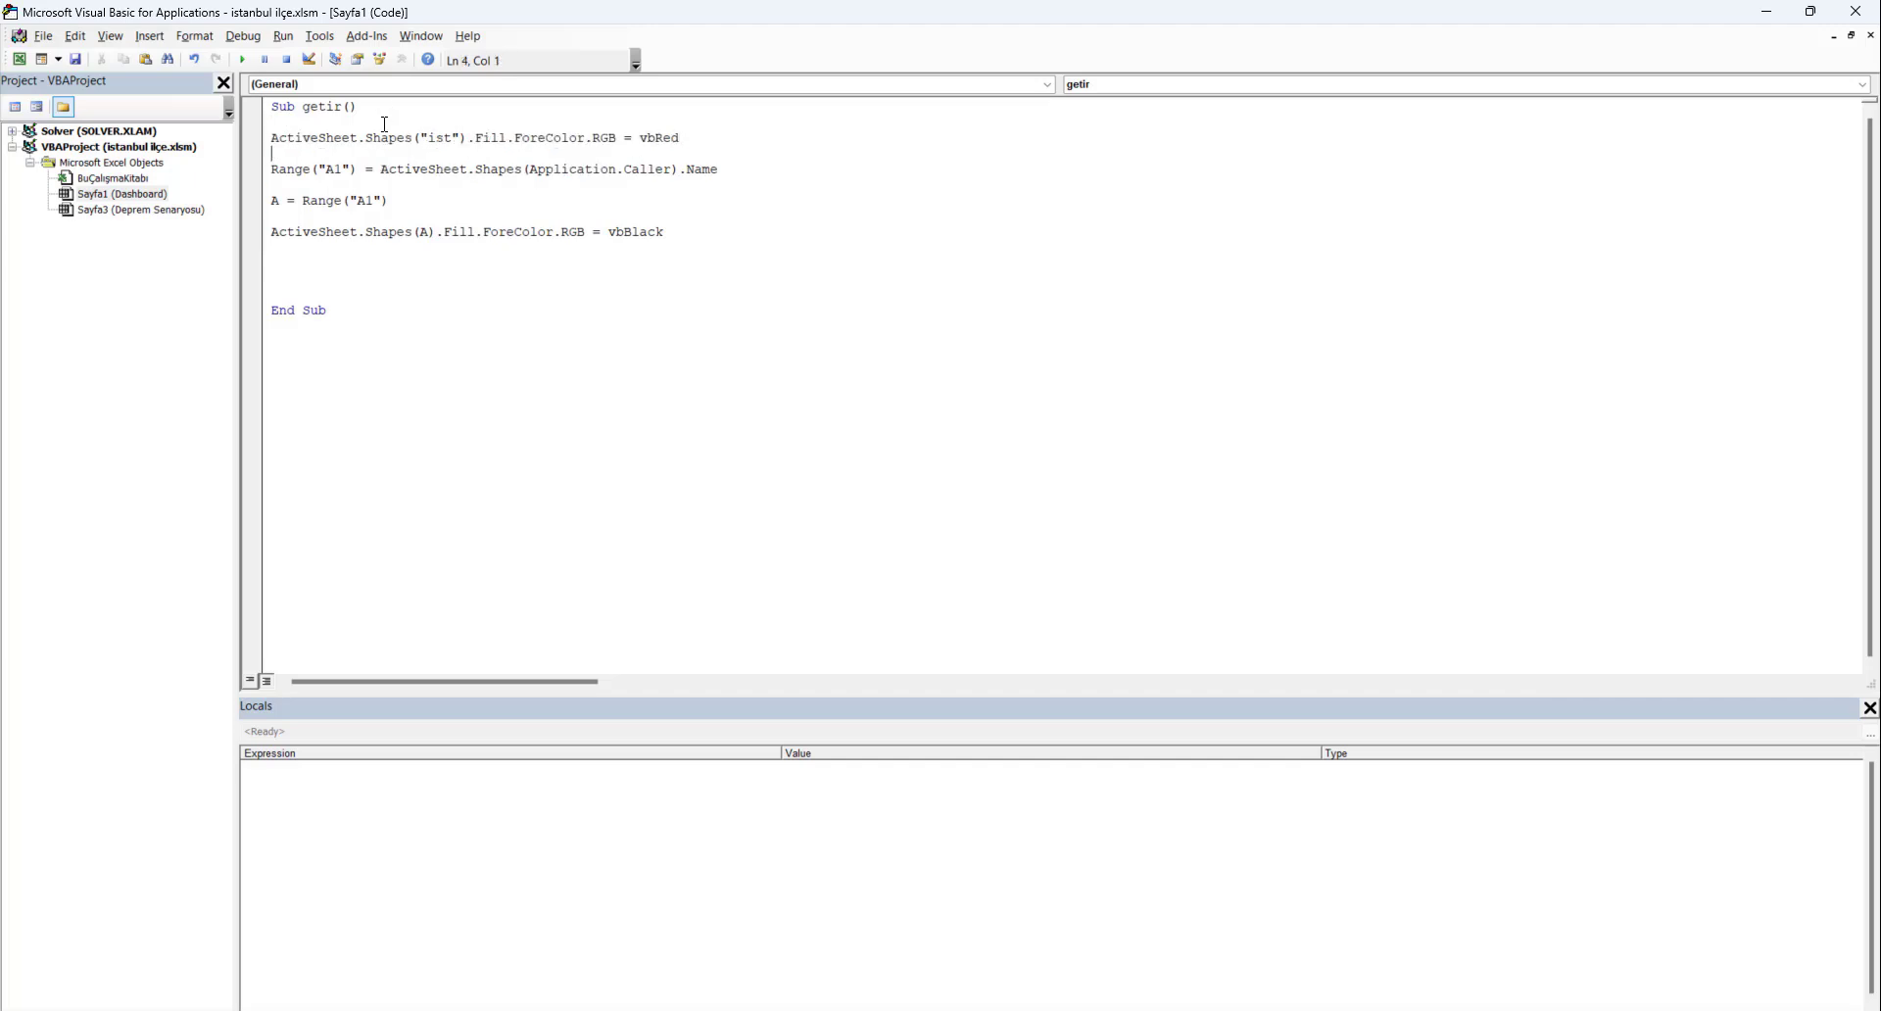
On the map sheet, click Eyüp to confirm it alone turns black and appears in A1
click(1766, 11)
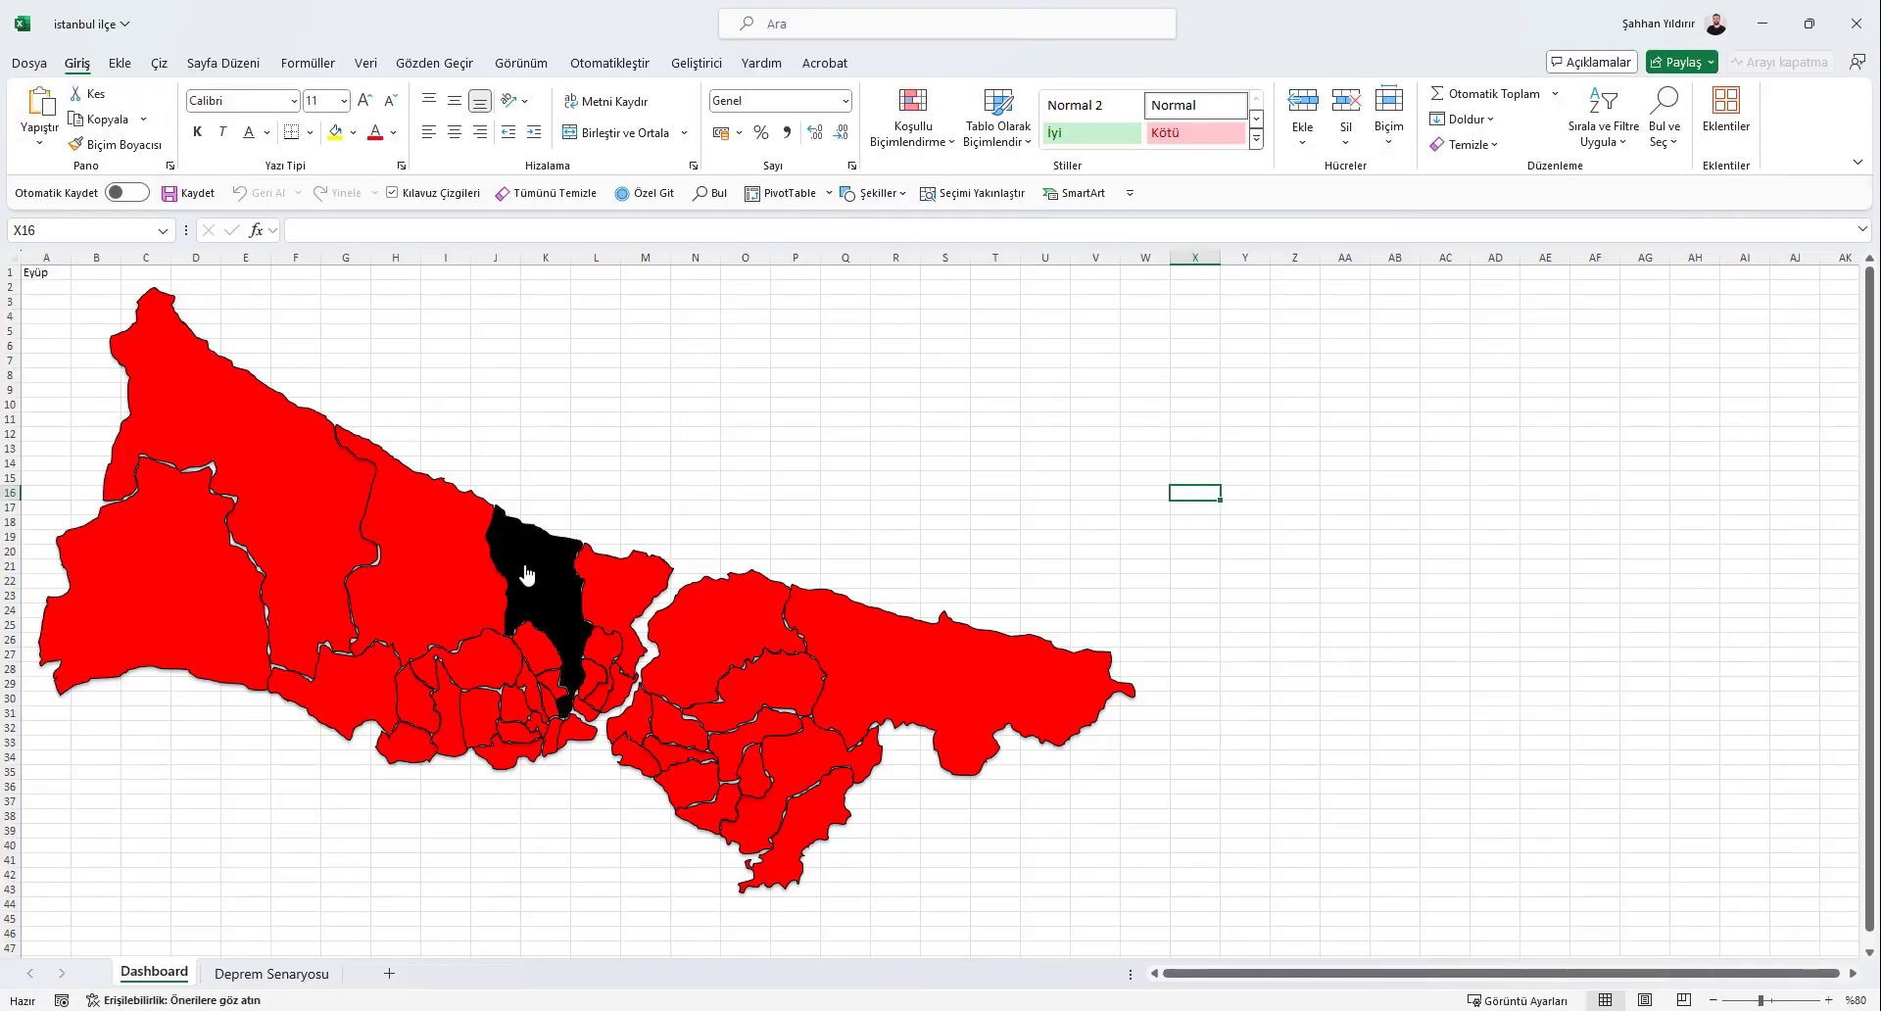
mouse_move(419, 542)
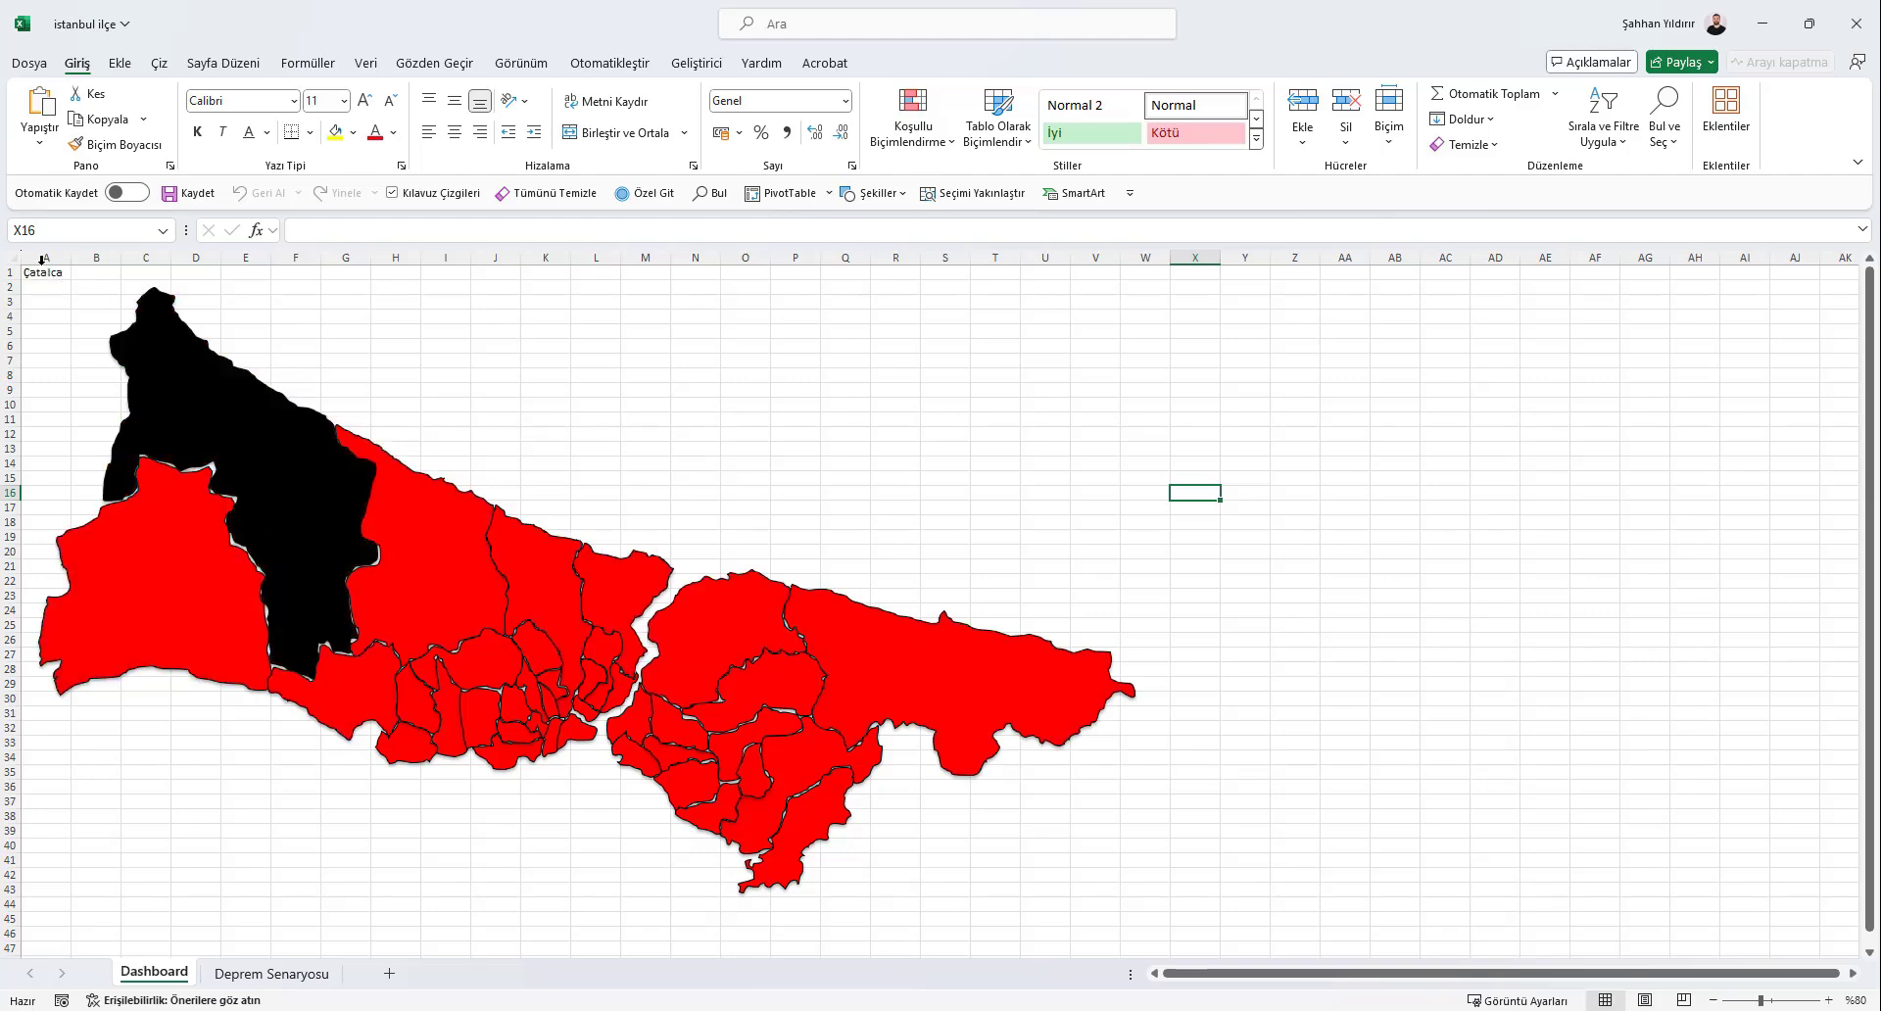
click(564, 595)
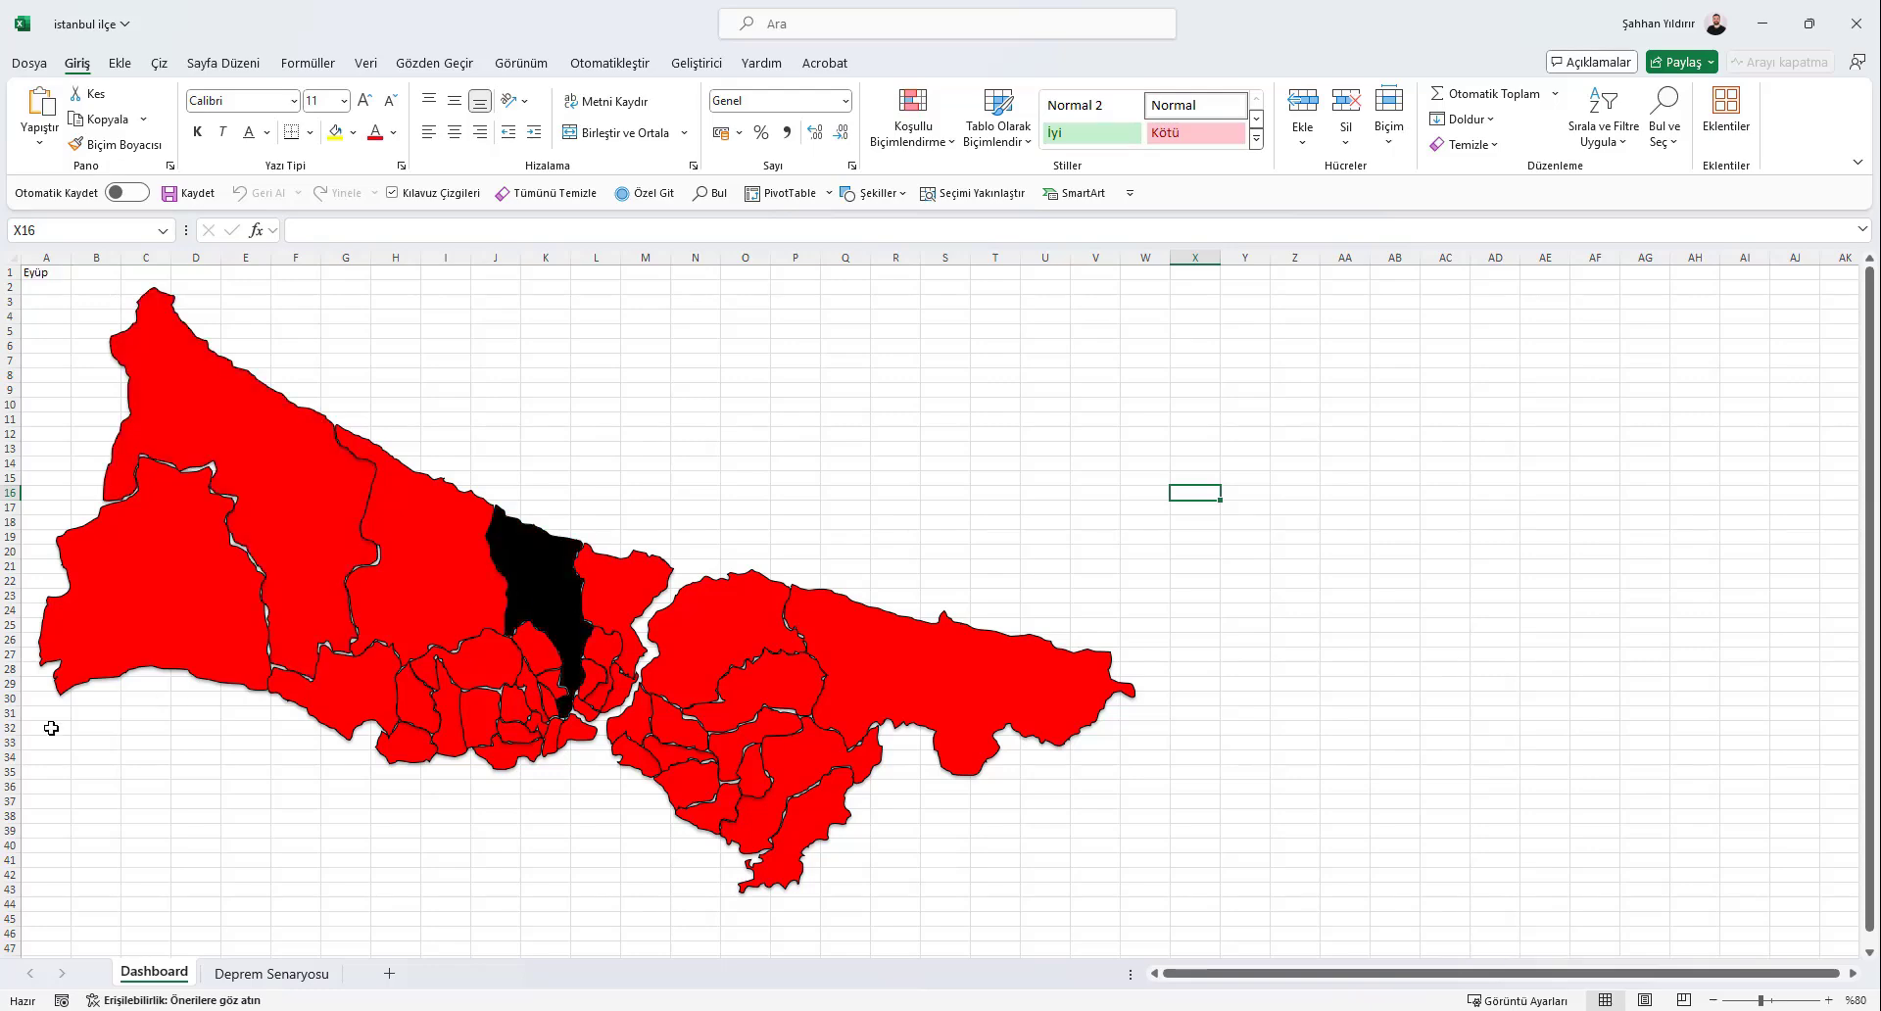